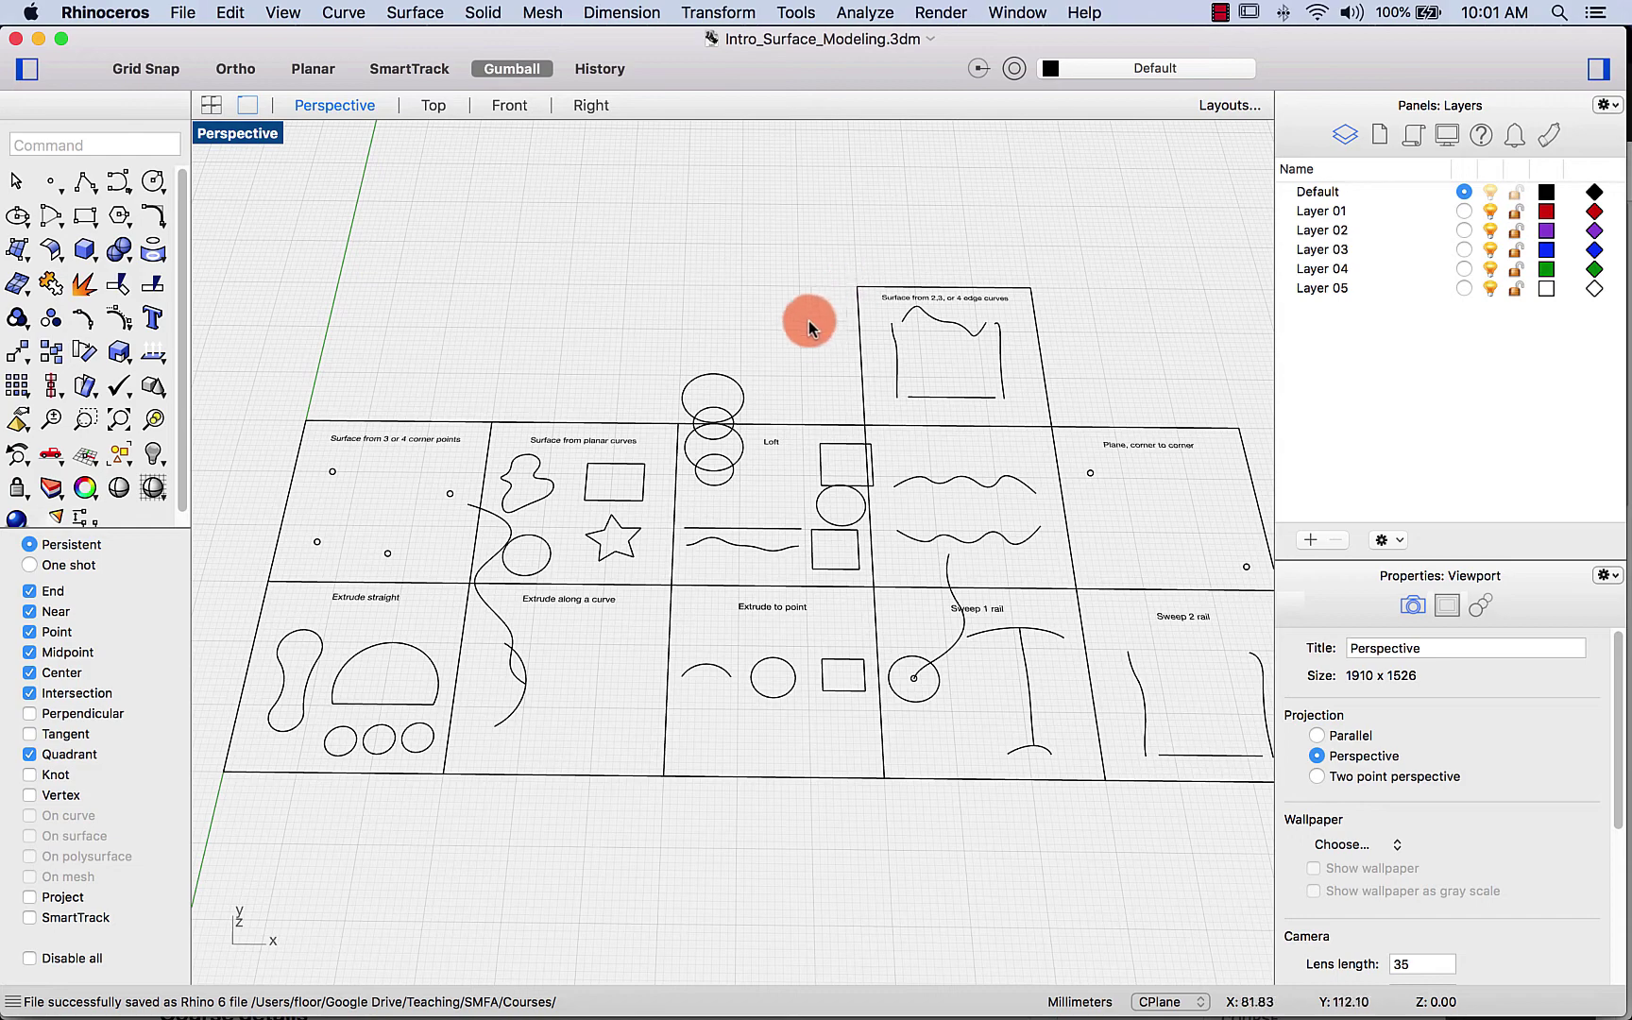
Step: Place two trial point objects in the empty area above the "Surface from 3 or 4 corner points" cell and delete them
right_click_drag(761, 343, 762, 331)
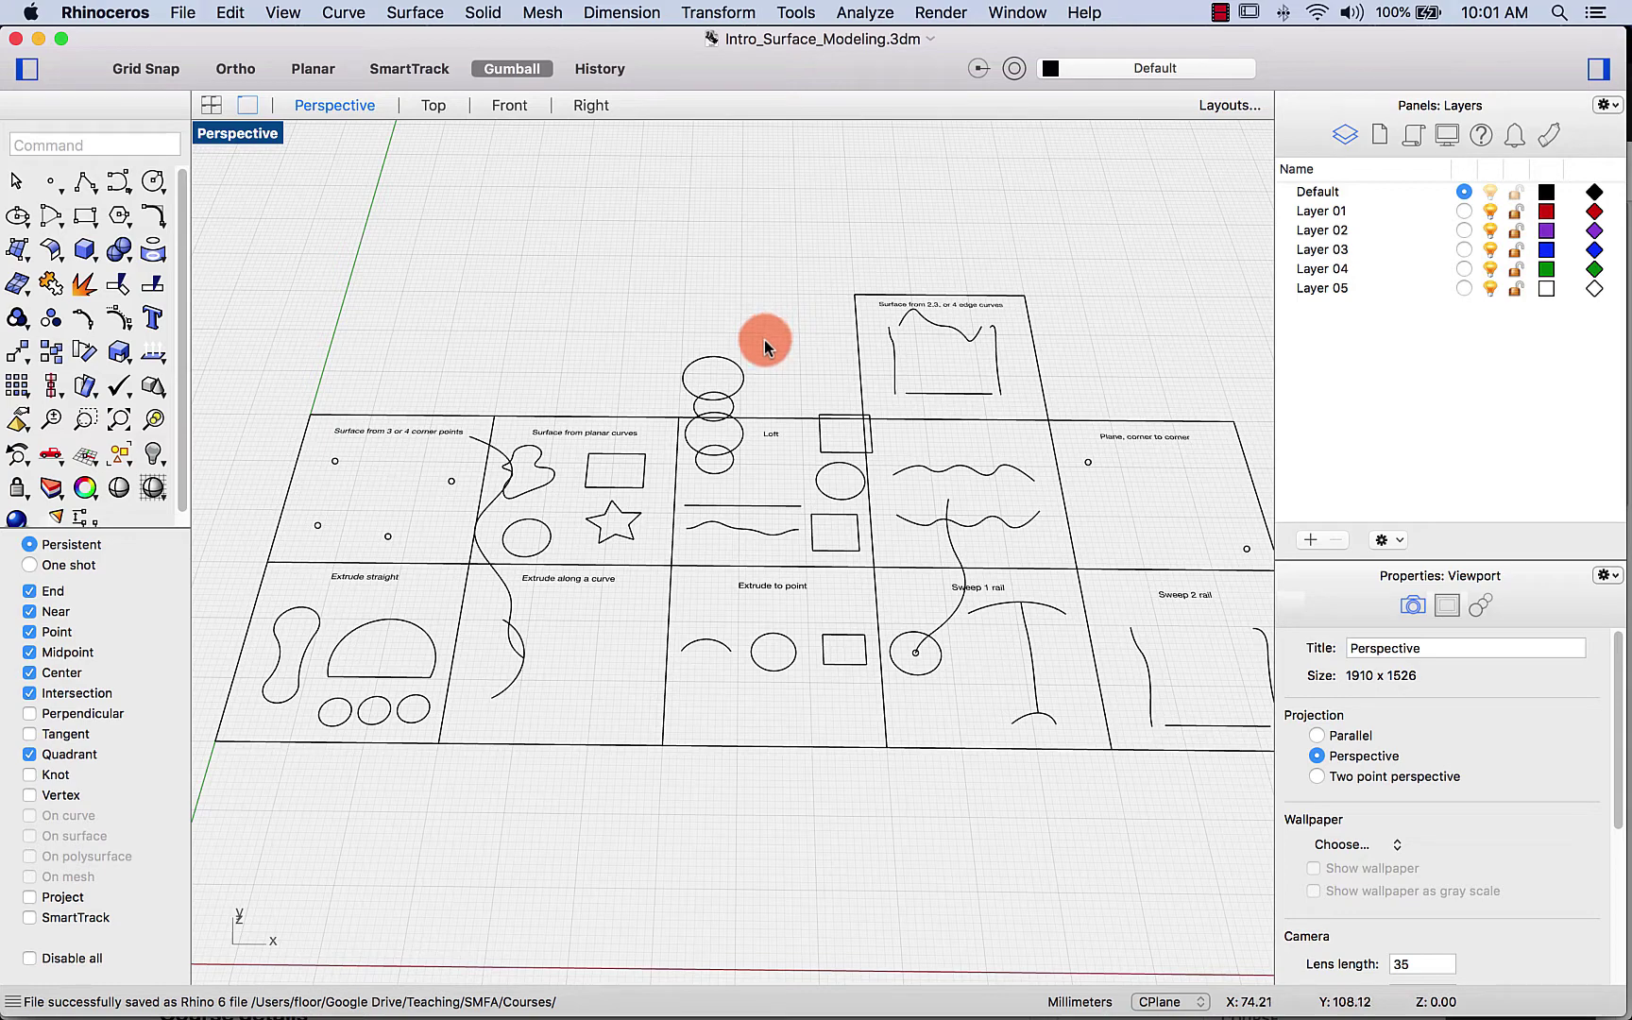
mouse_move(765, 302)
right_mouse_down()
mouse_move(728, 270)
mouse_move(750, 265)
right_mouse_up()
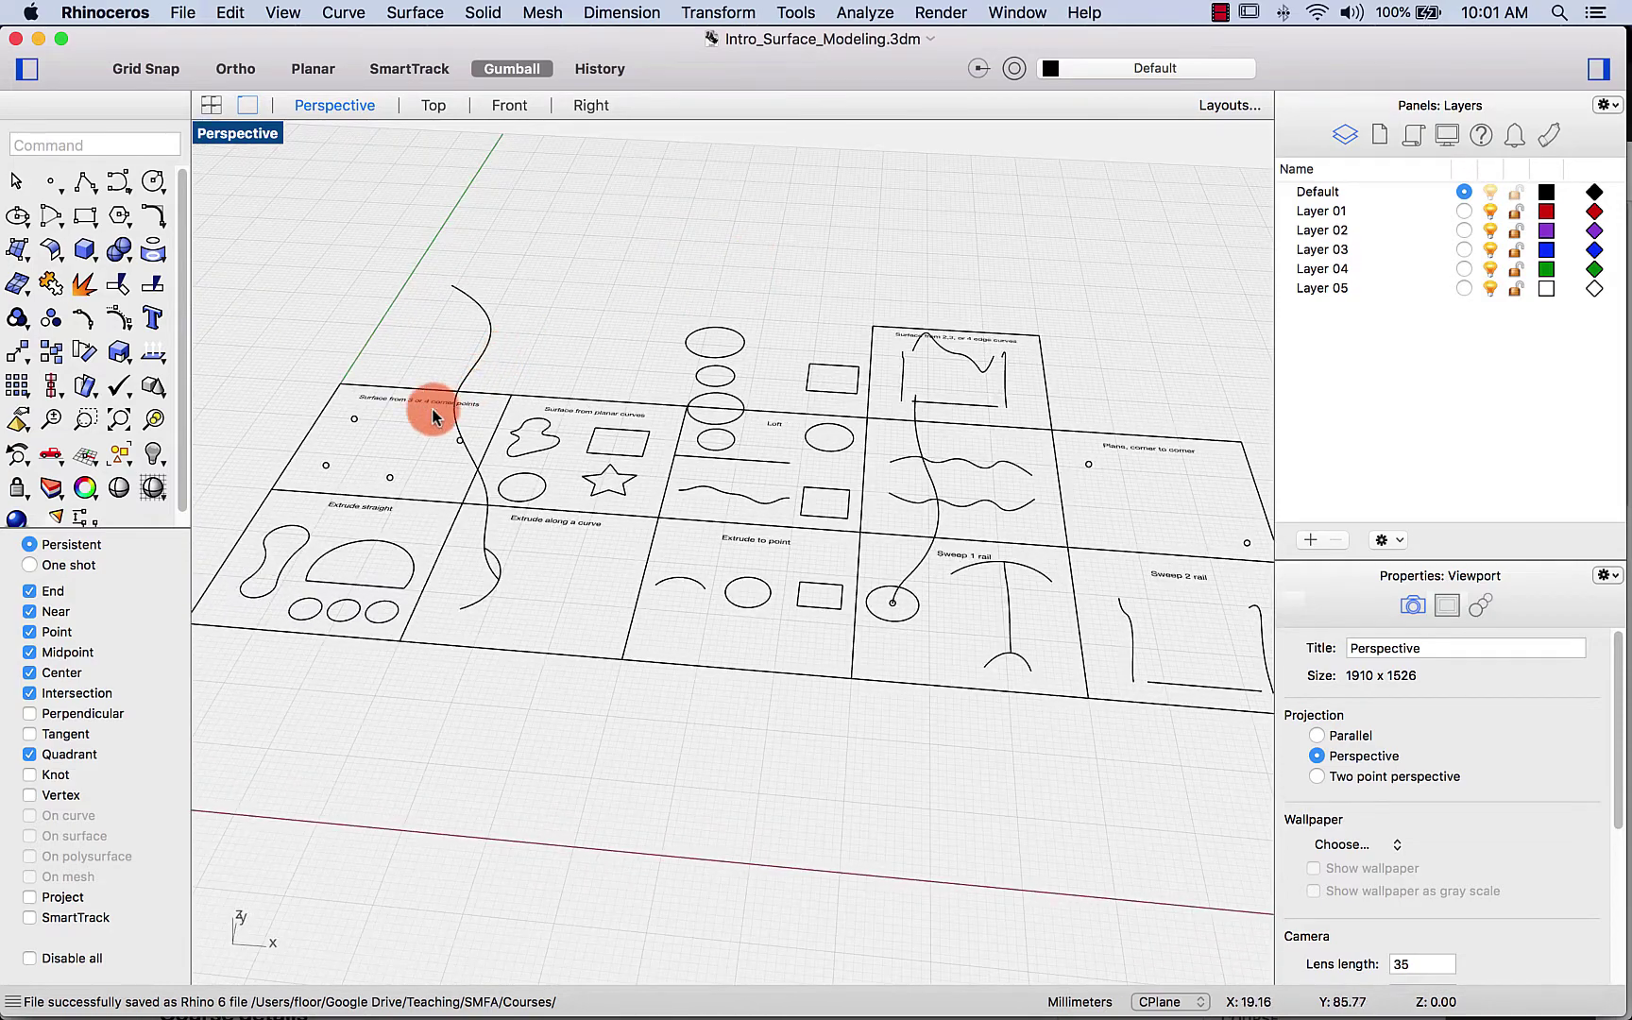
mouse_move(430, 408)
right_mouse_down()
mouse_move(496, 467)
mouse_move(430, 463)
mouse_move(760, 464)
mouse_move(677, 489)
right_mouse_up()
scroll(428, 459, "up", 8)
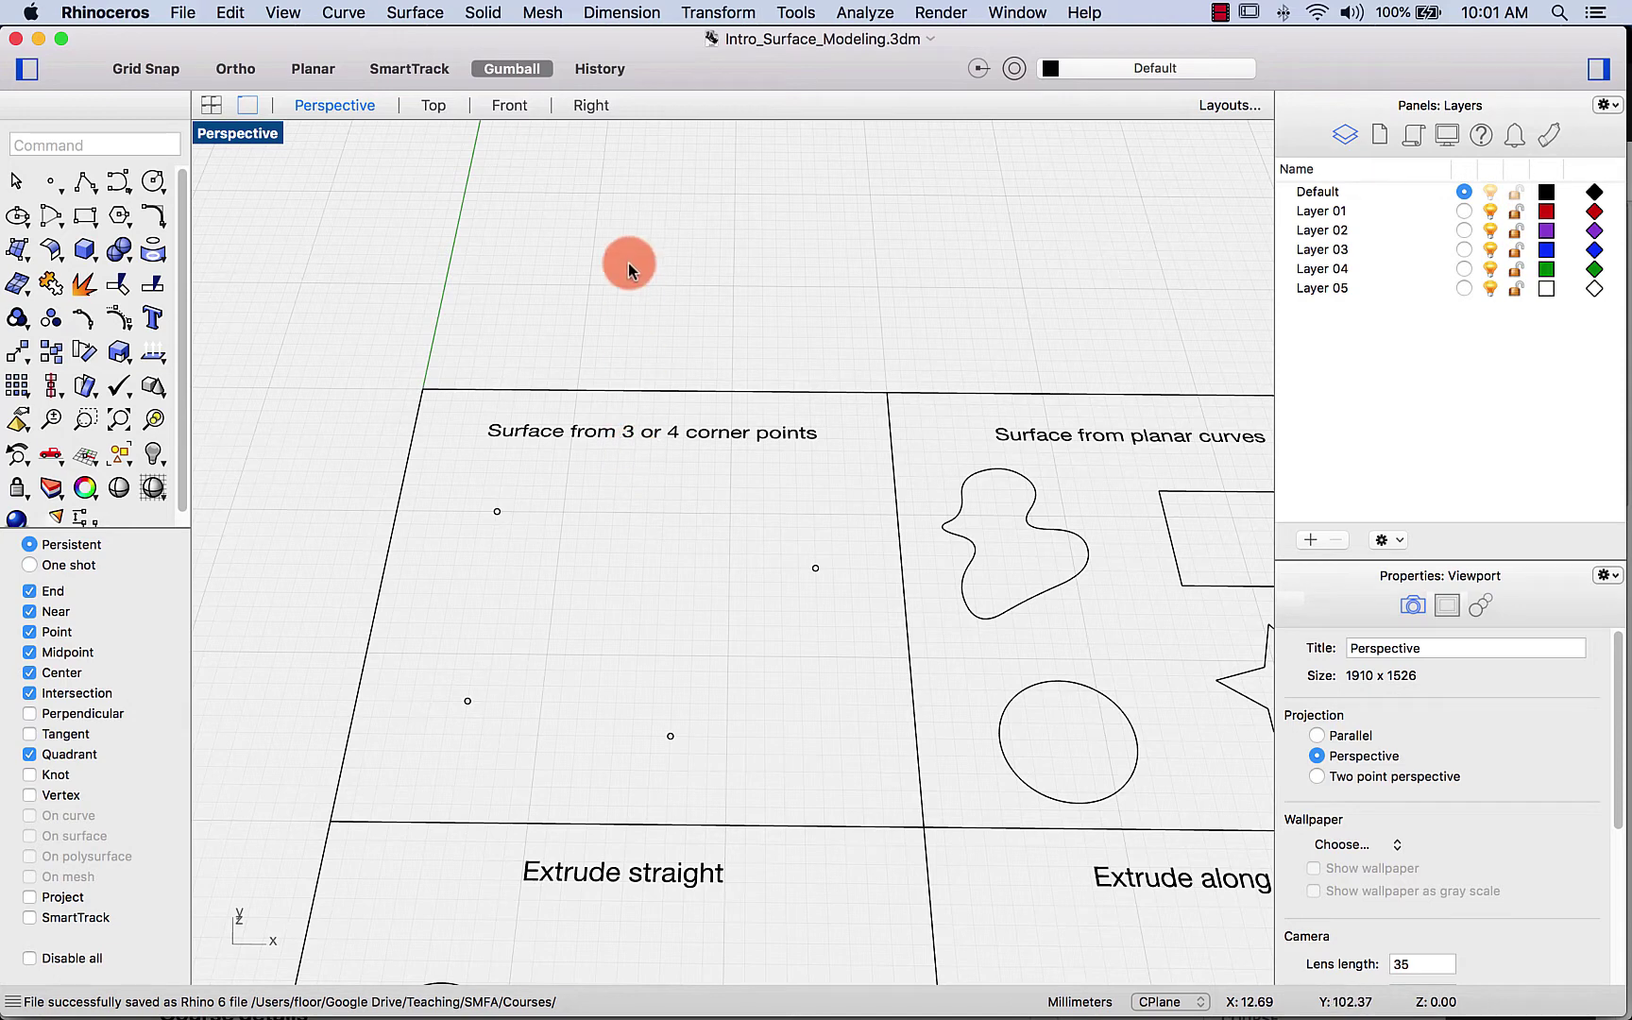
key("Return")
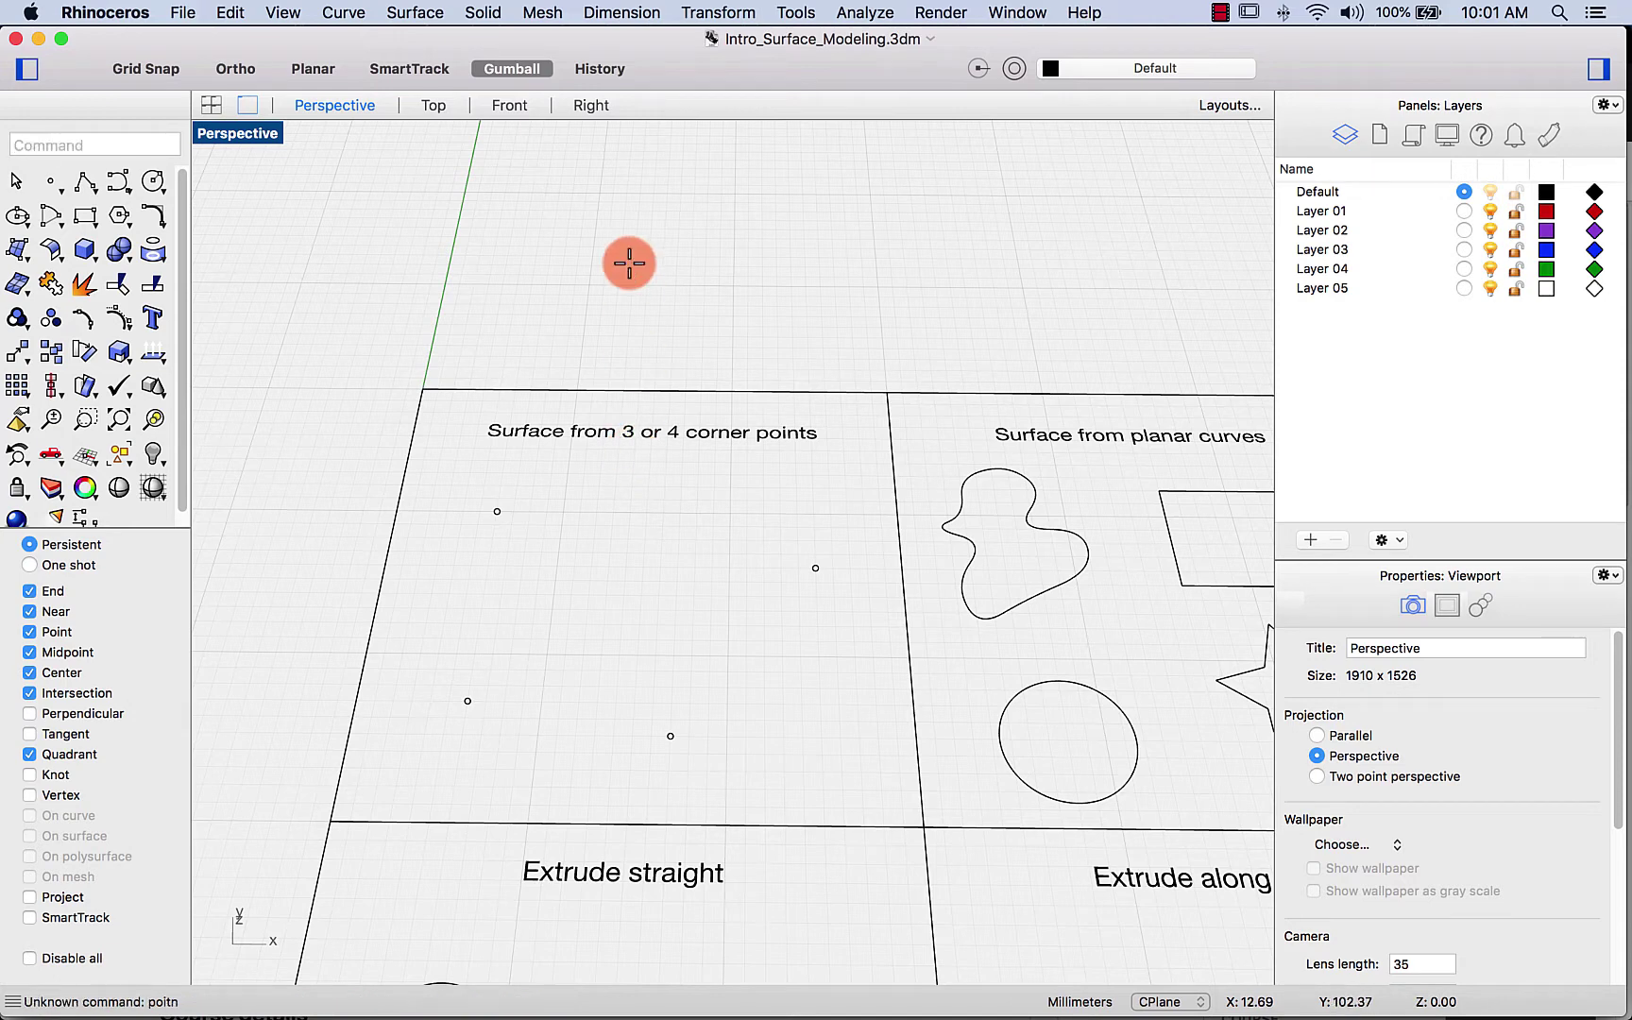
type("points")
key("Return")
left_click(629, 262)
left_click(808, 264)
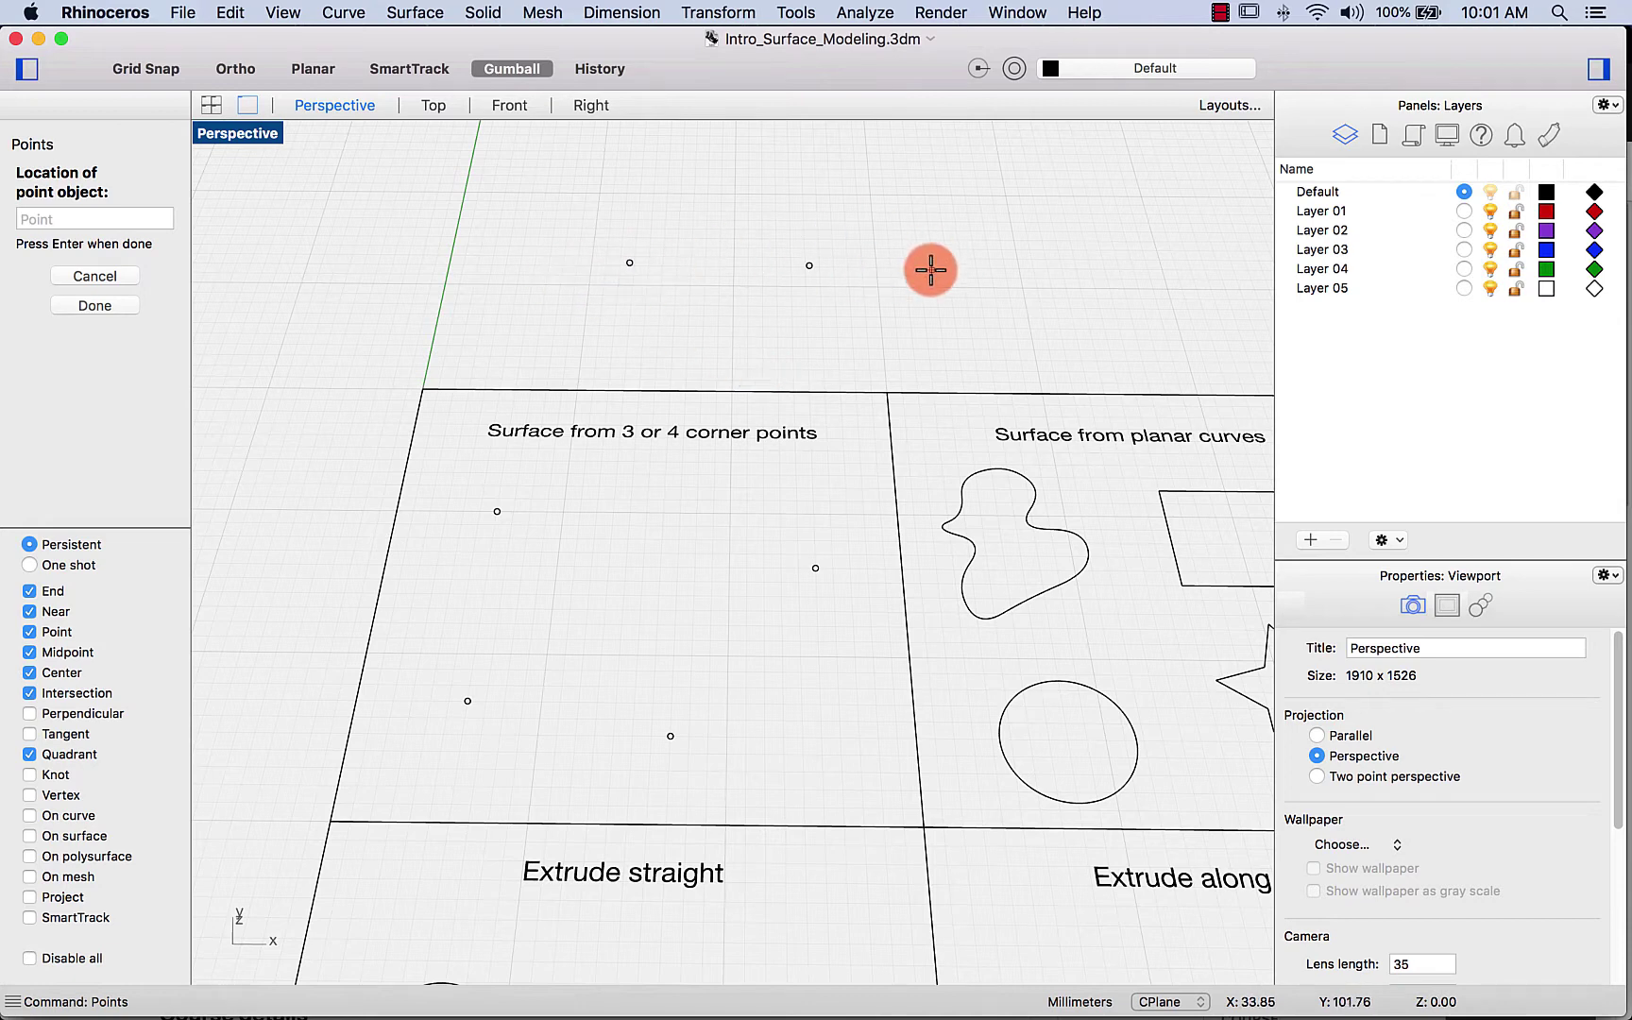
key("Return")
left_click_drag(893, 298, 601, 229)
key("Delete")
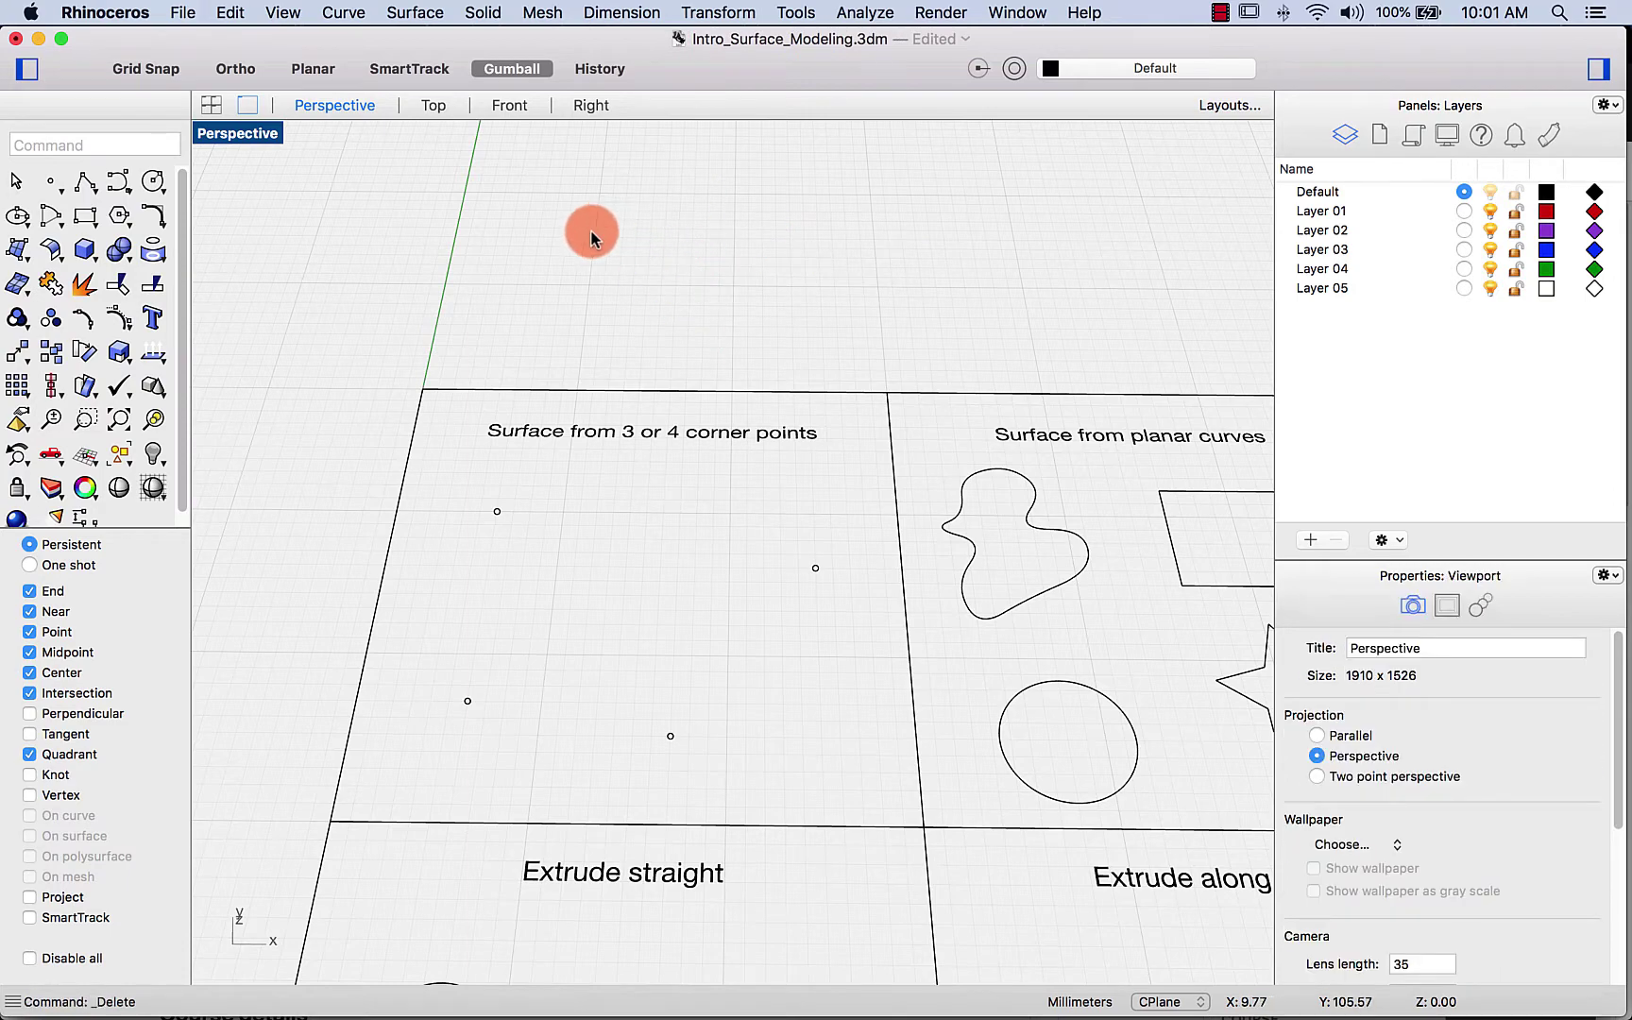
Step: Create a surface from three corner points, using all but the far-right point in the corner-points cell, and delete it
left_click(18, 249)
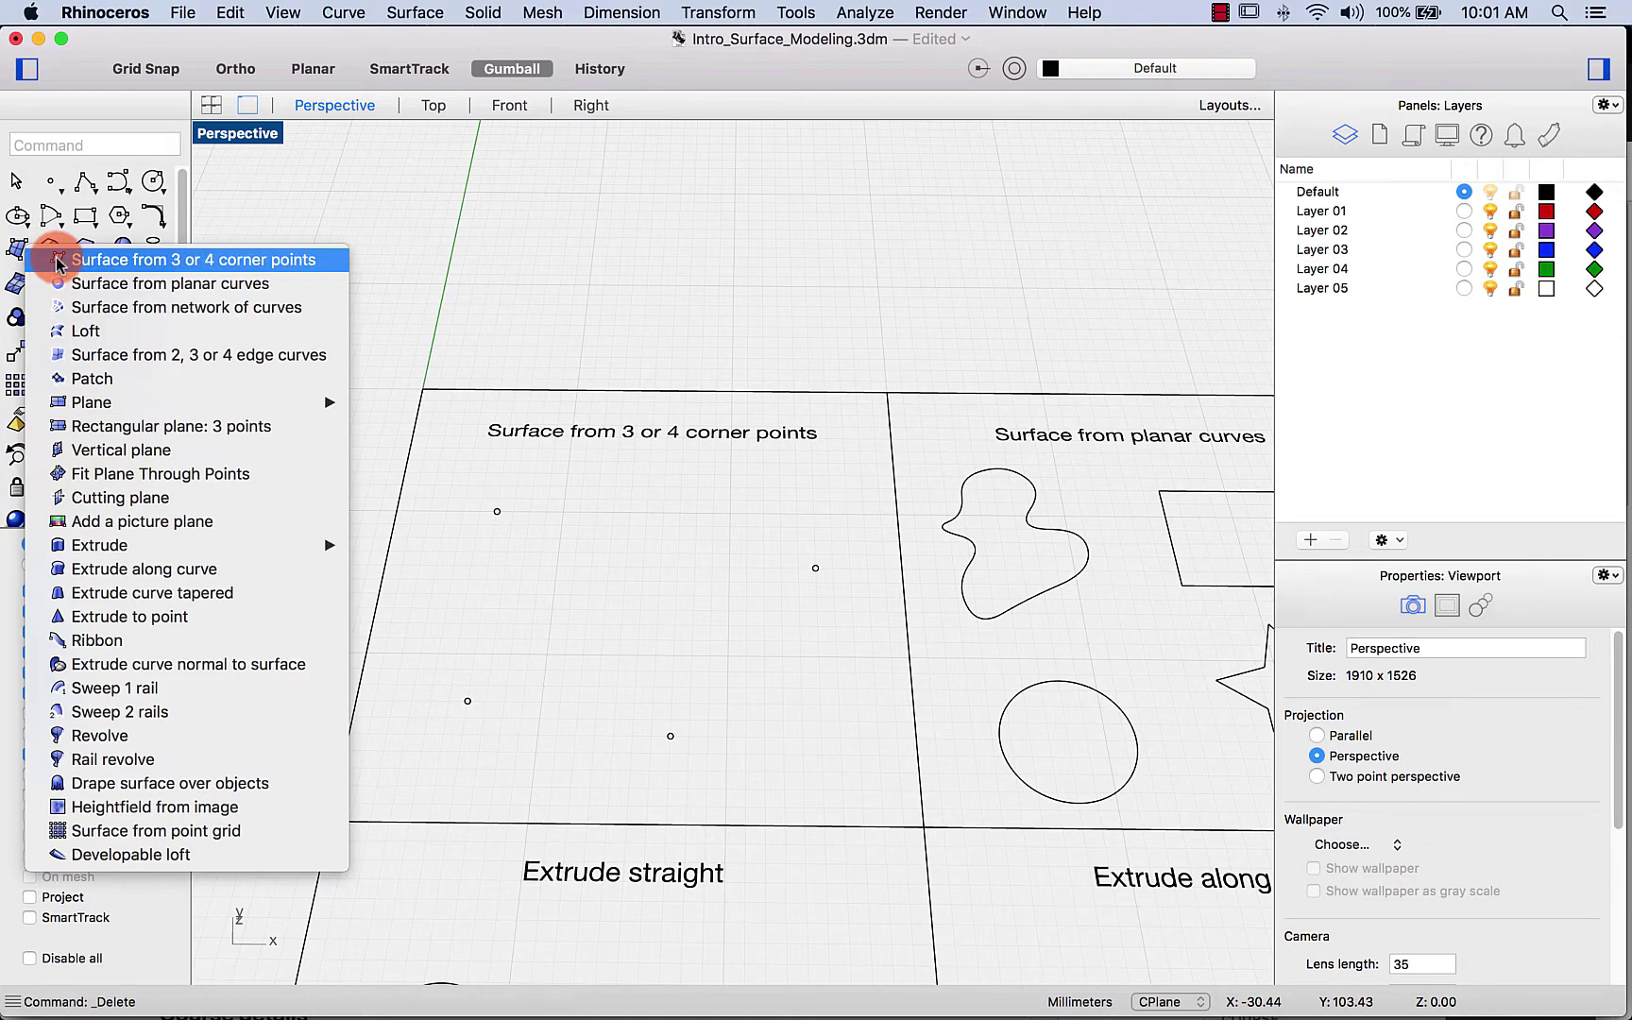
left_click(59, 260)
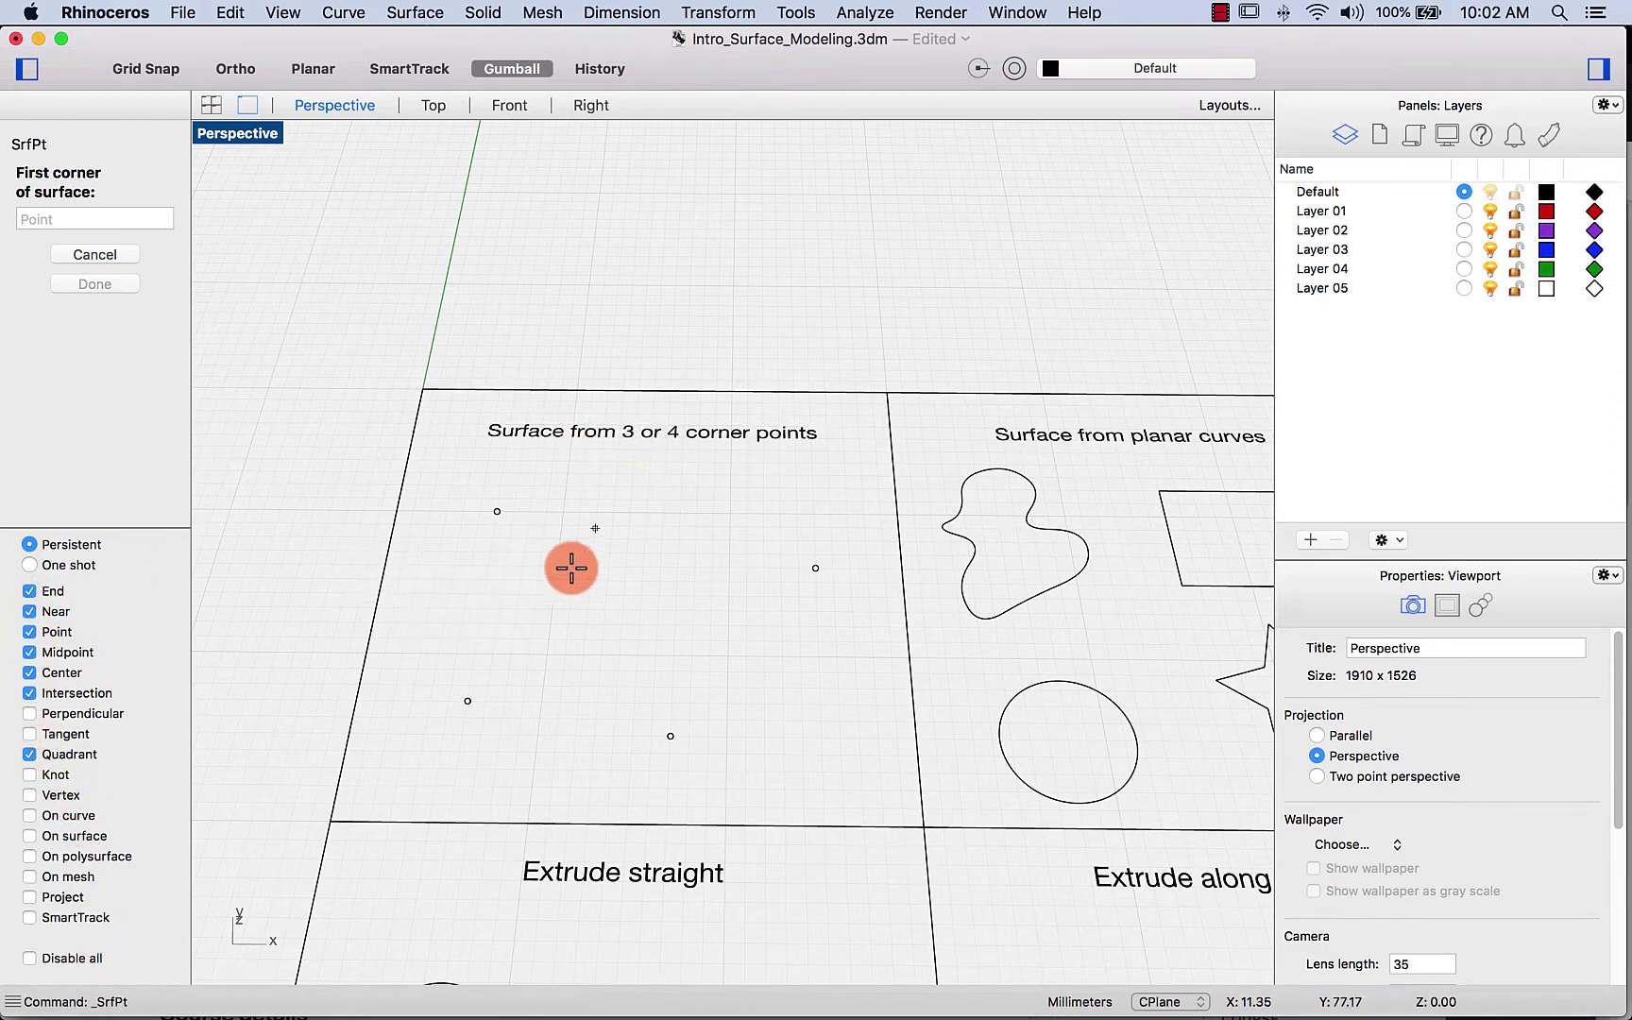
left_click(502, 512)
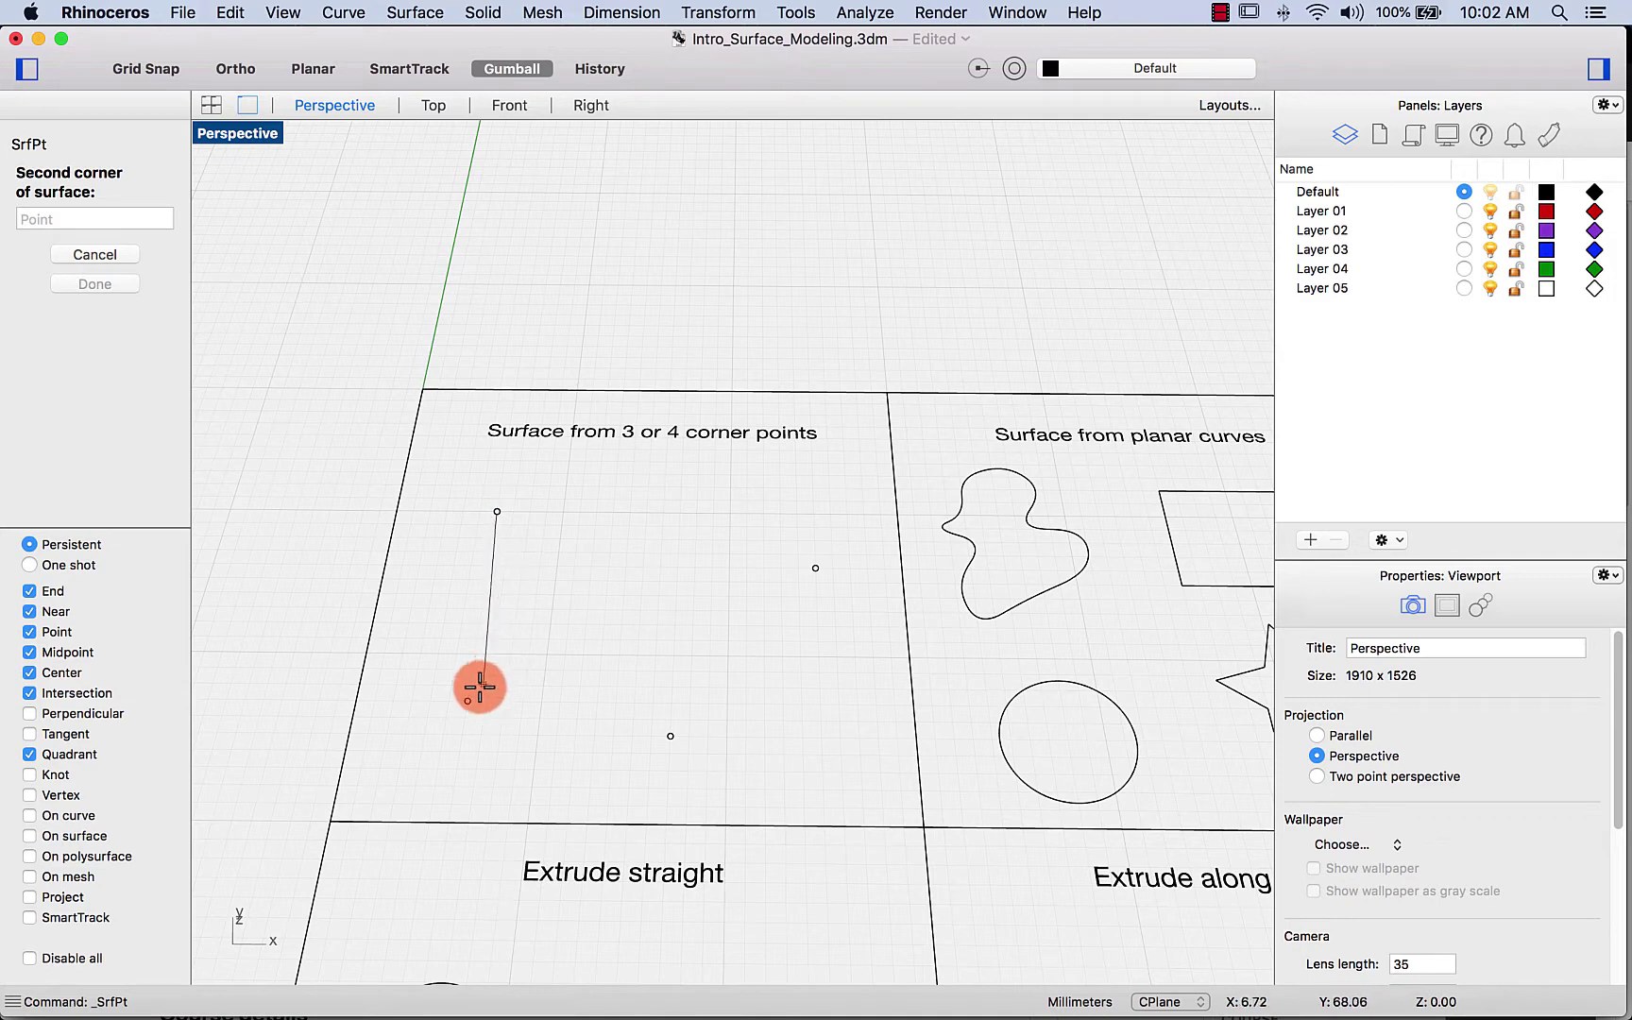
left_click(466, 698)
left_click(670, 736)
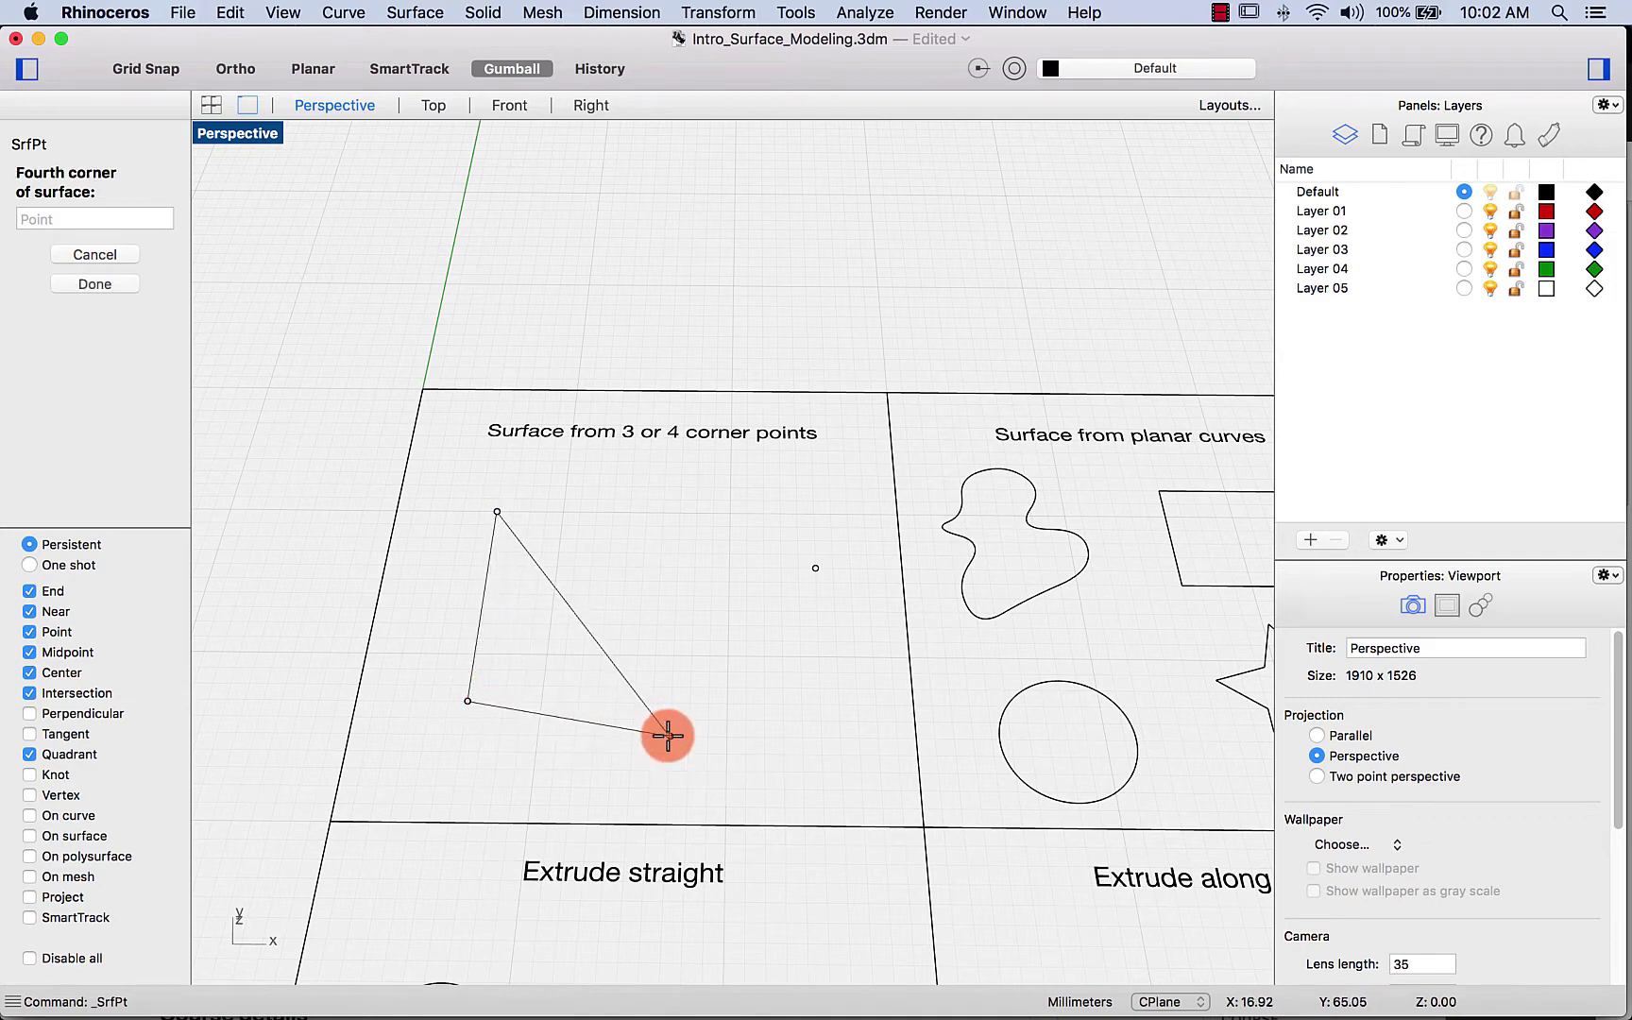
left_click(91, 284)
left_click(537, 461)
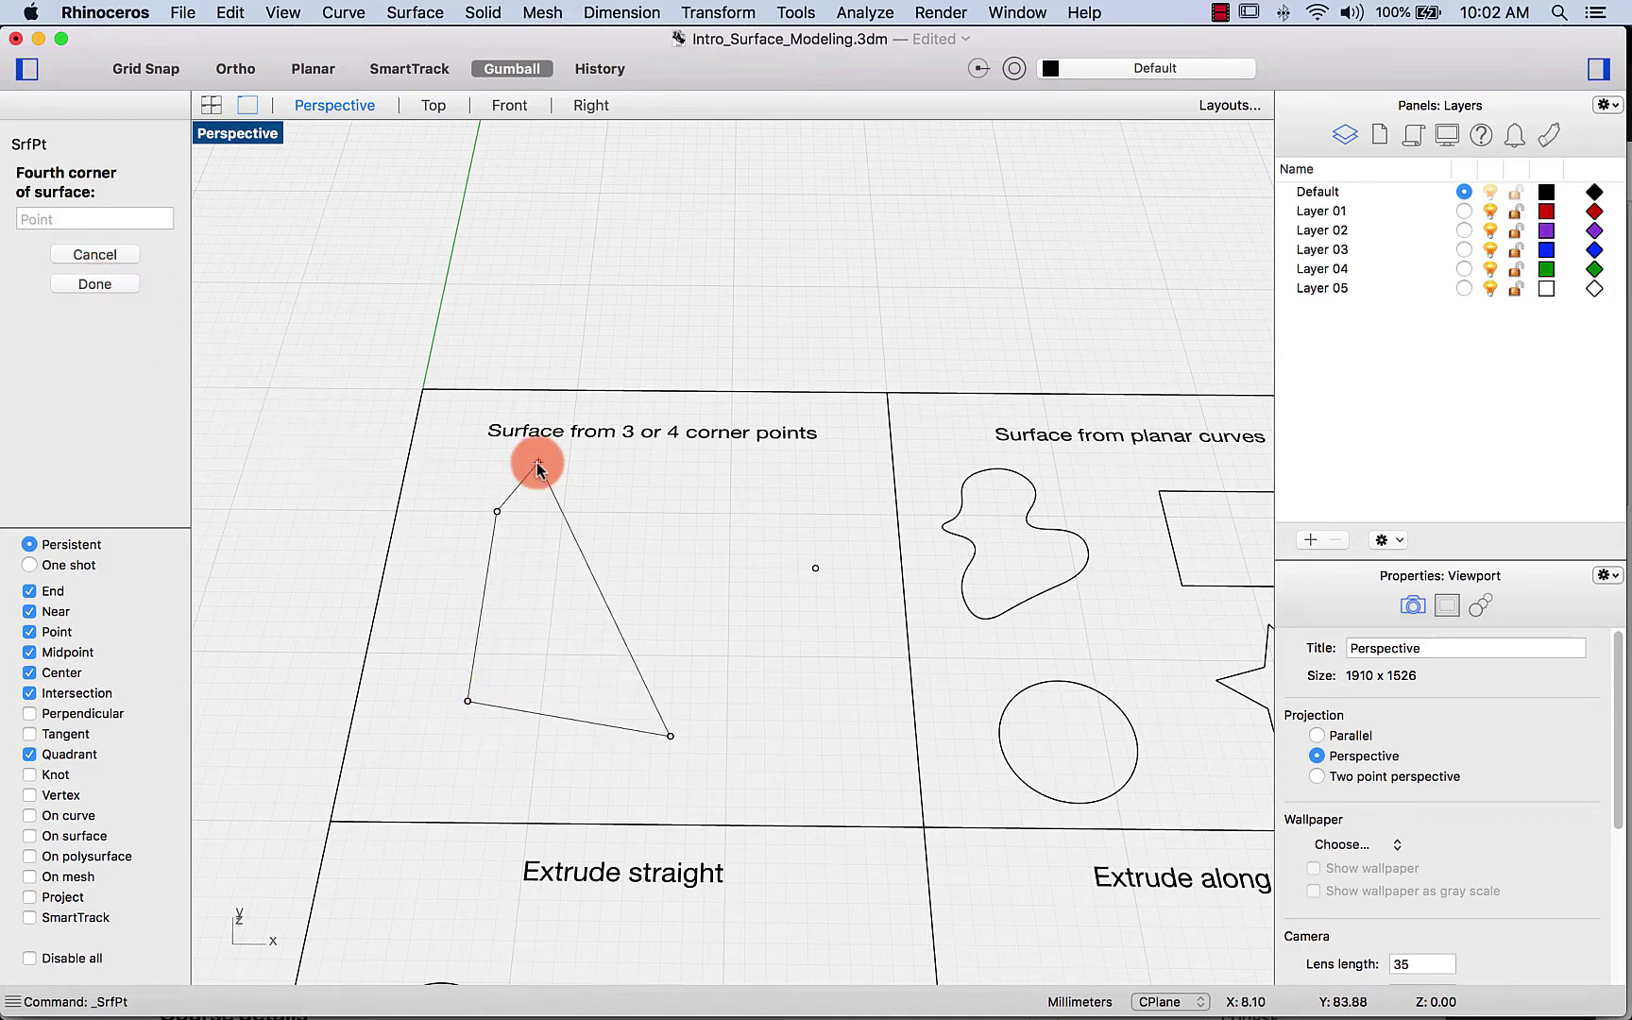
left_click(554, 628)
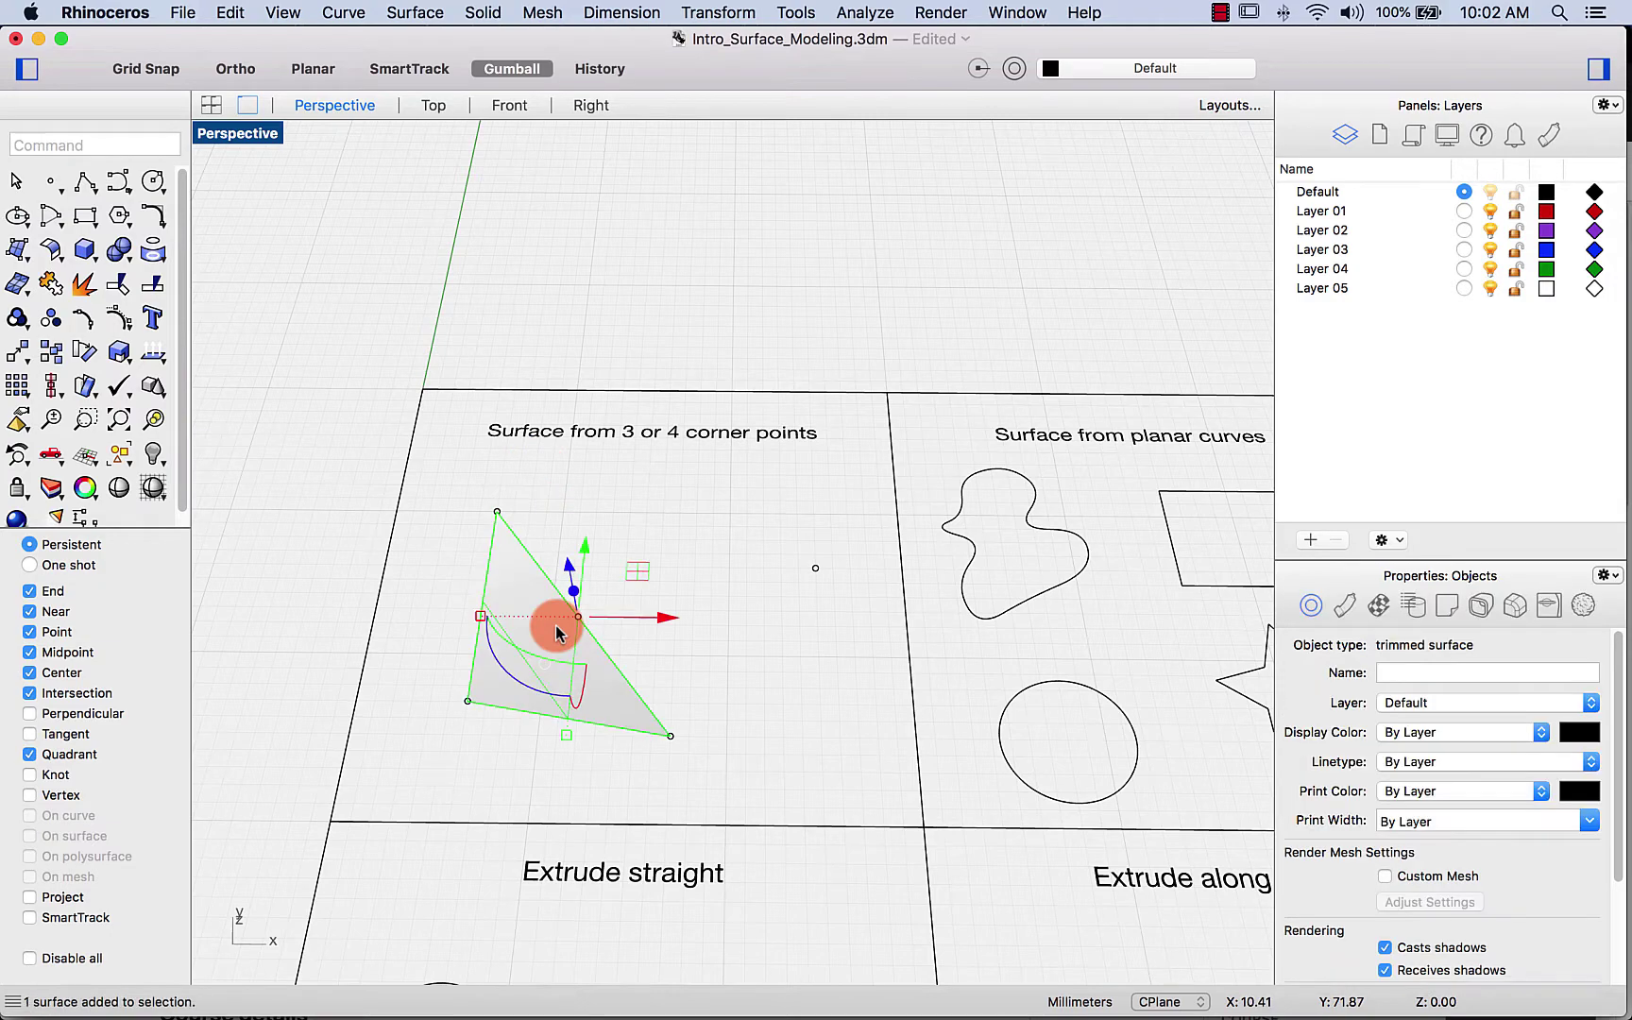
key("Delete")
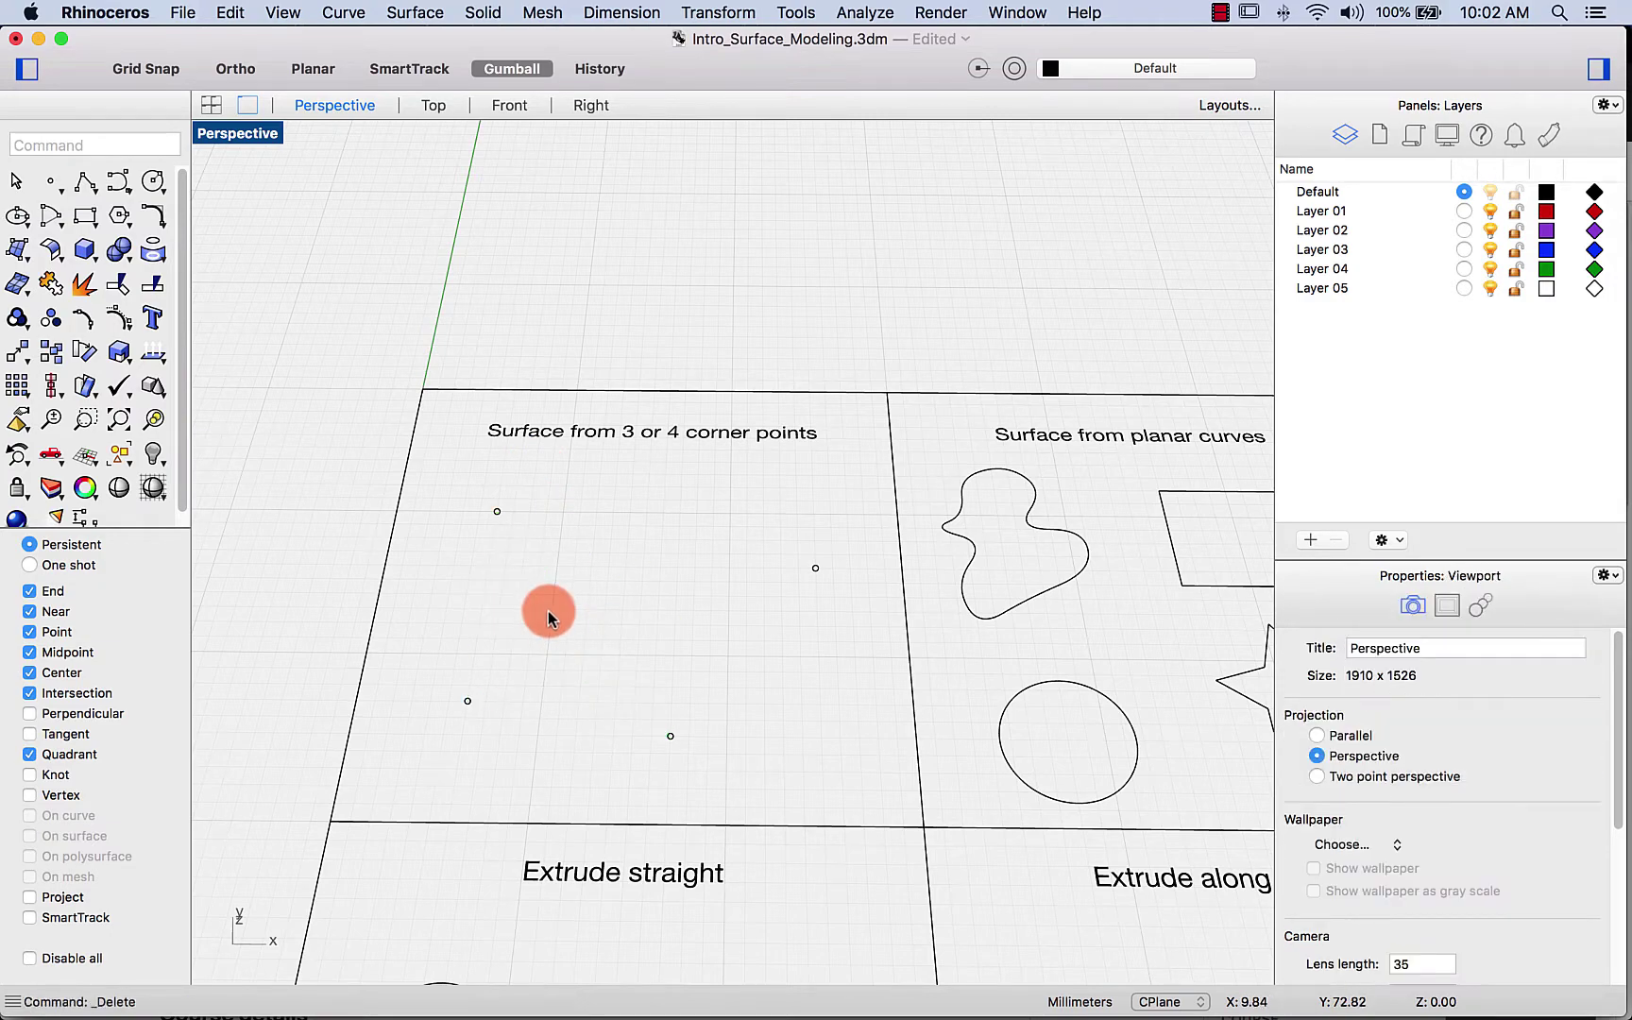
Step: Create a surface from 3 or 4 corner points using all four points in the corner-points cell
right_click(548, 611)
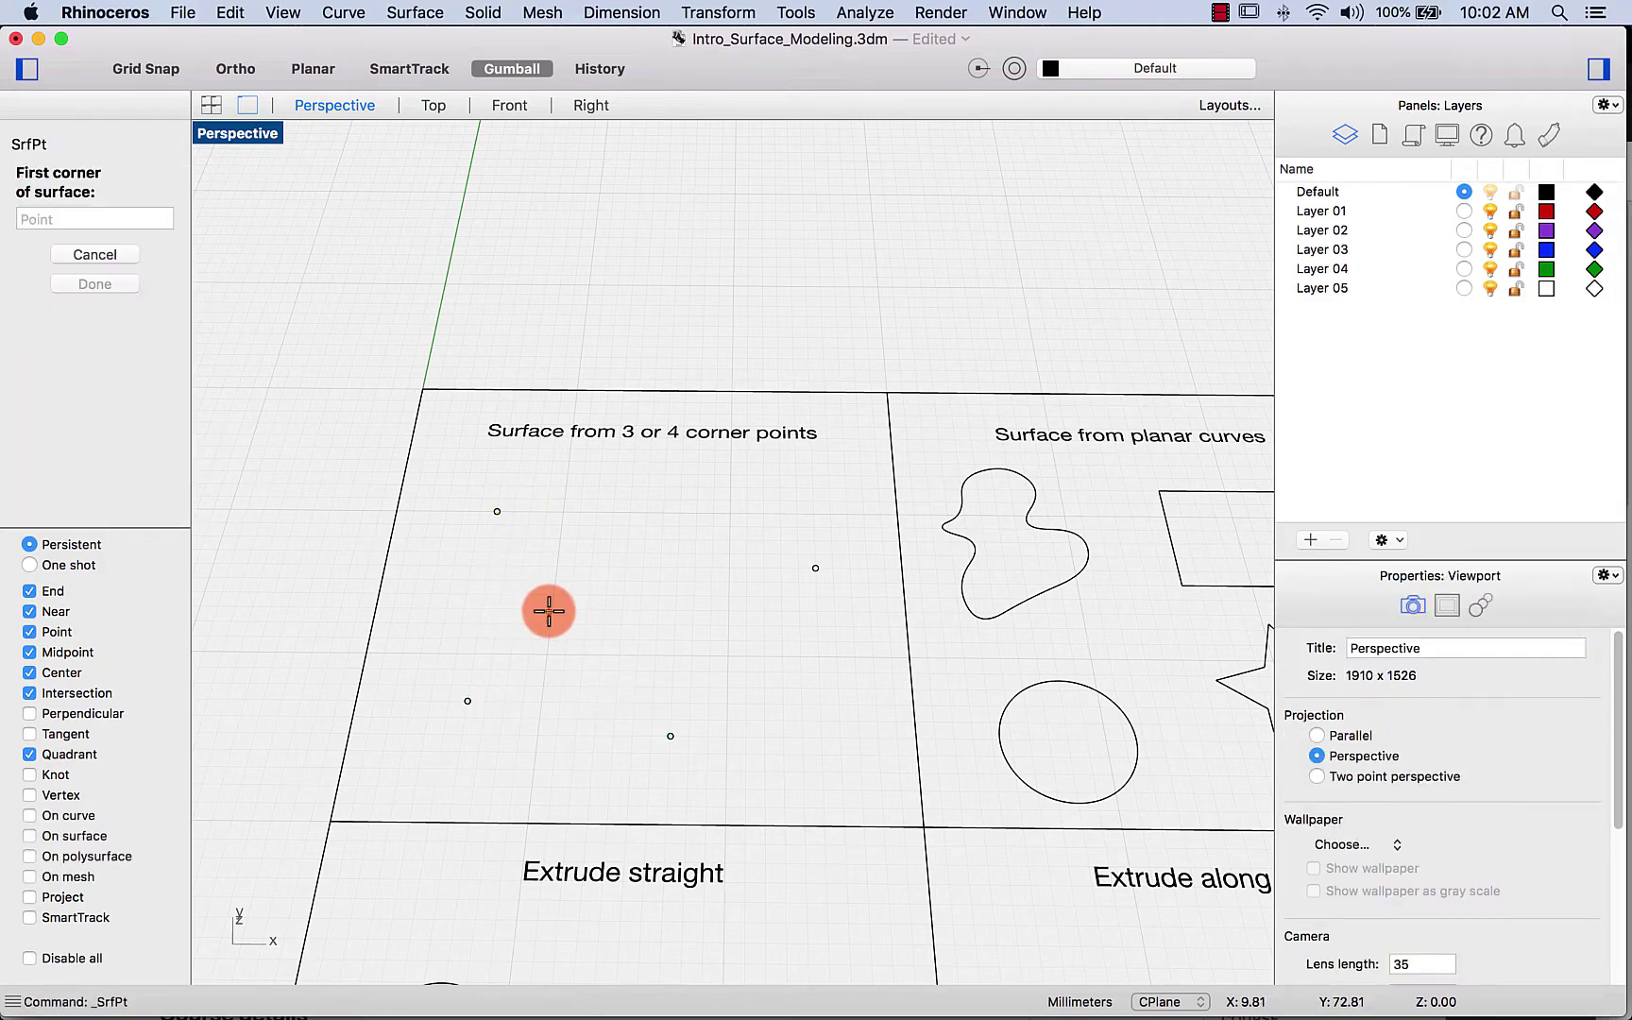
left_click(507, 517)
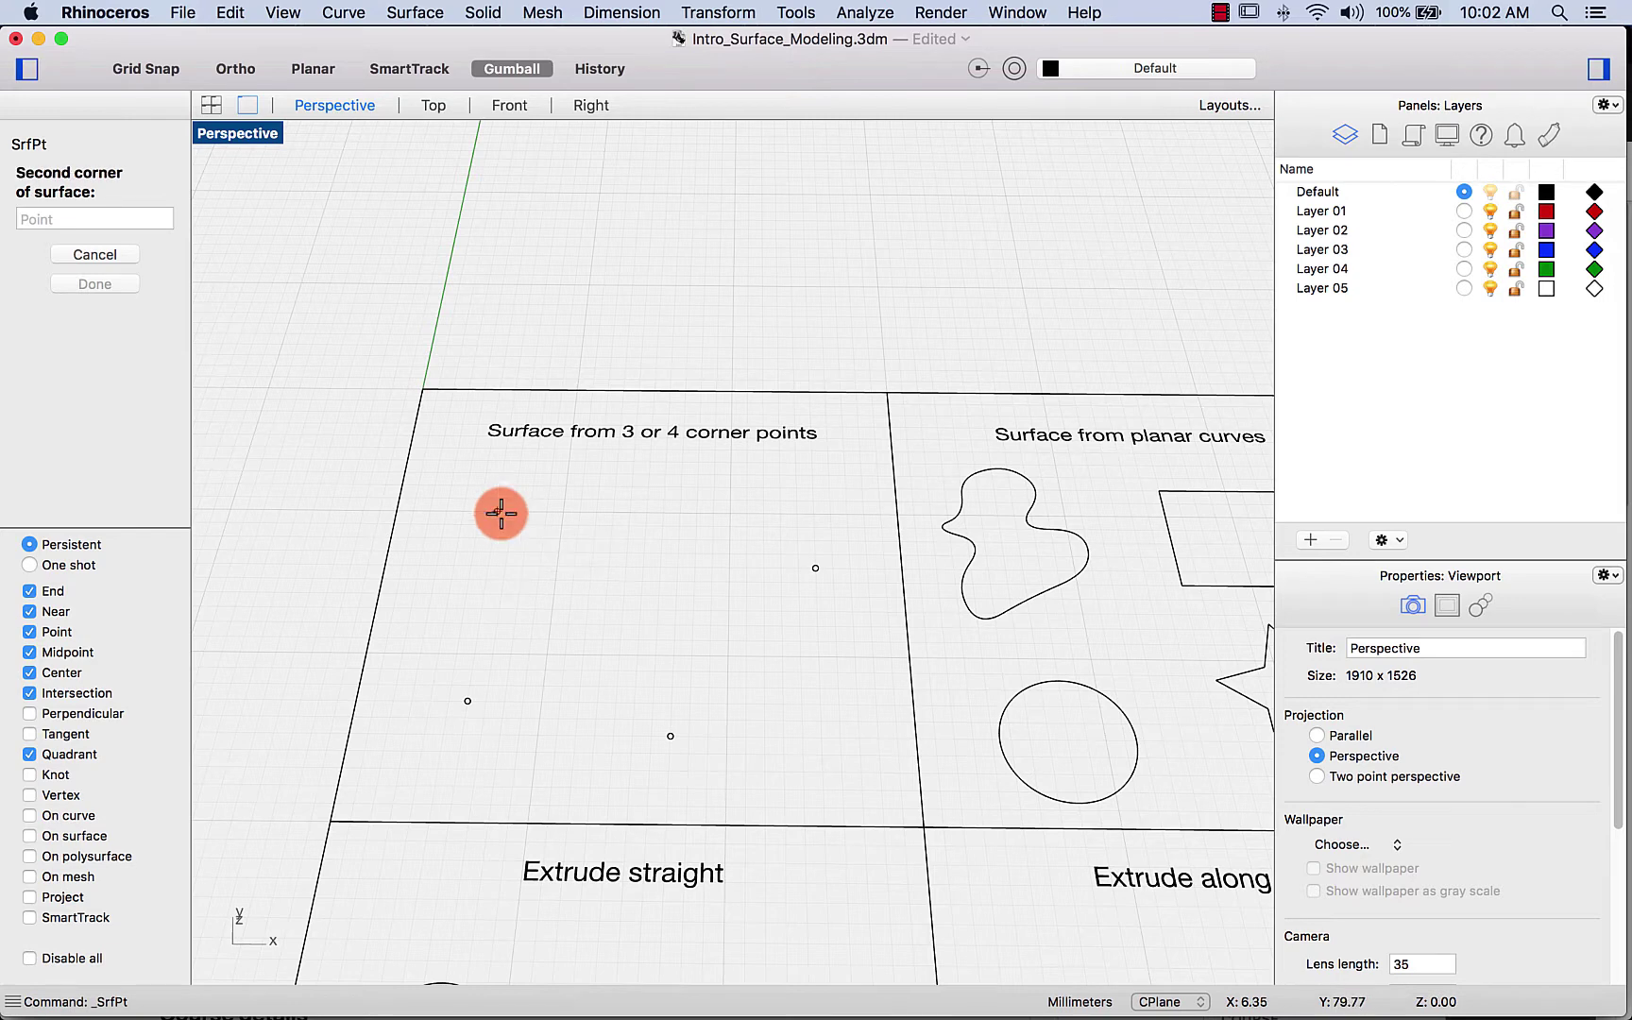
left_click(467, 701)
left_click(671, 736)
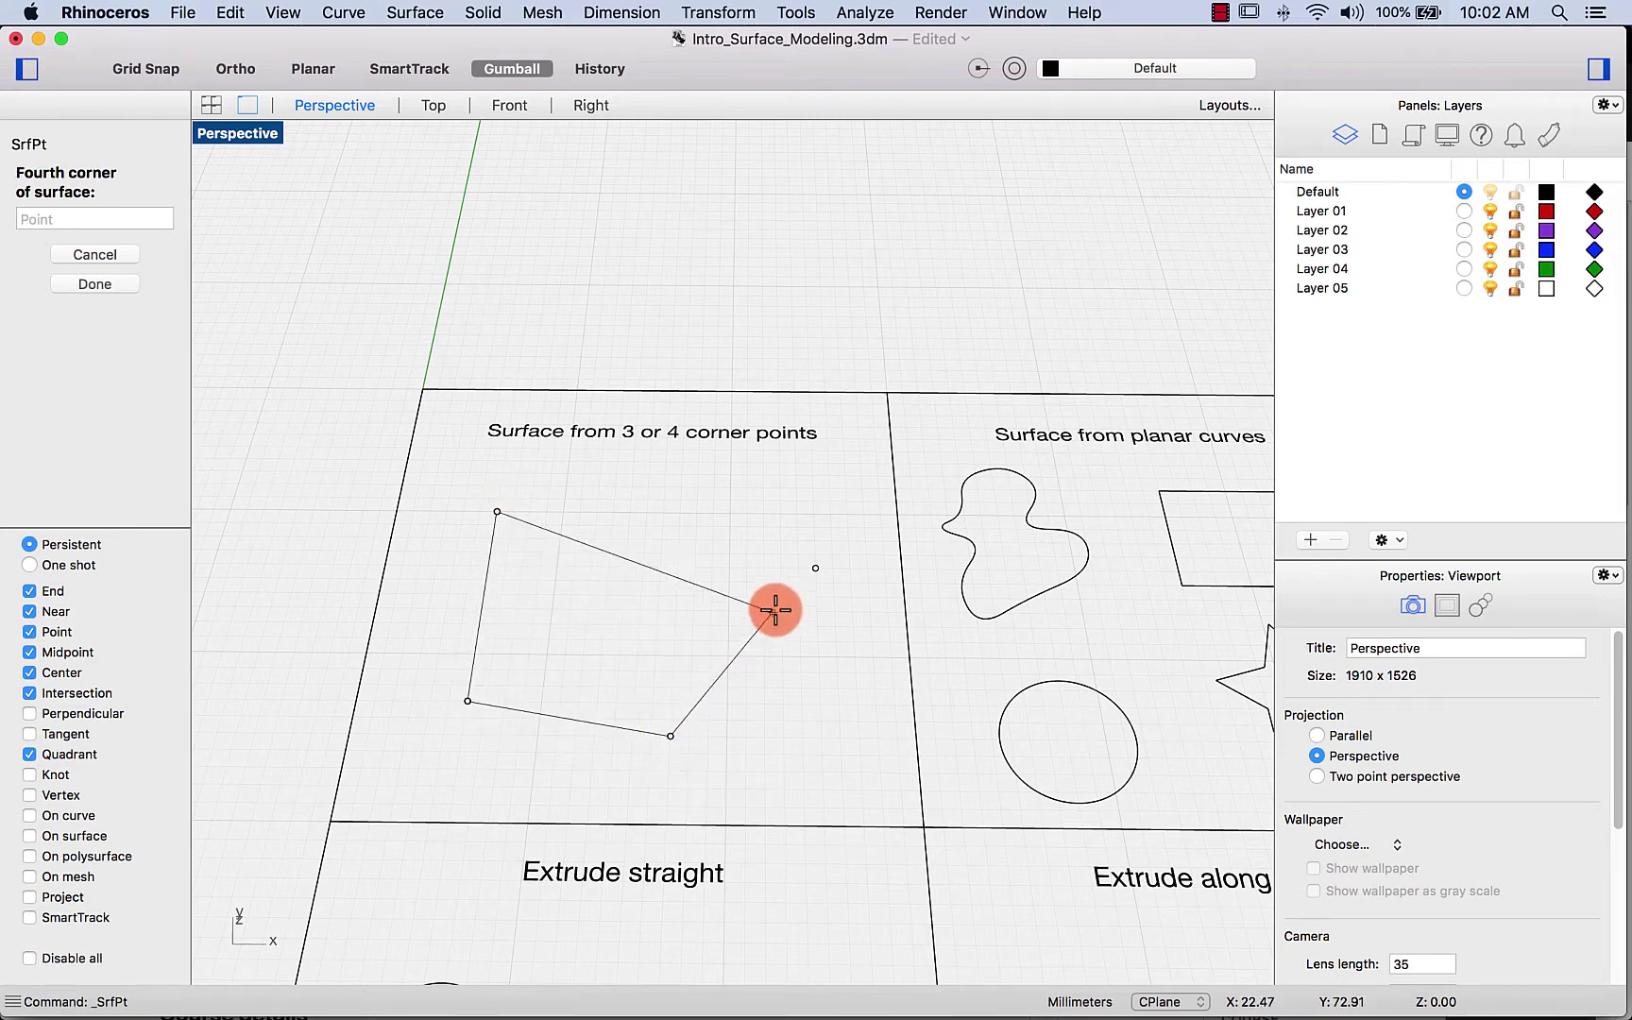
left_click(816, 572)
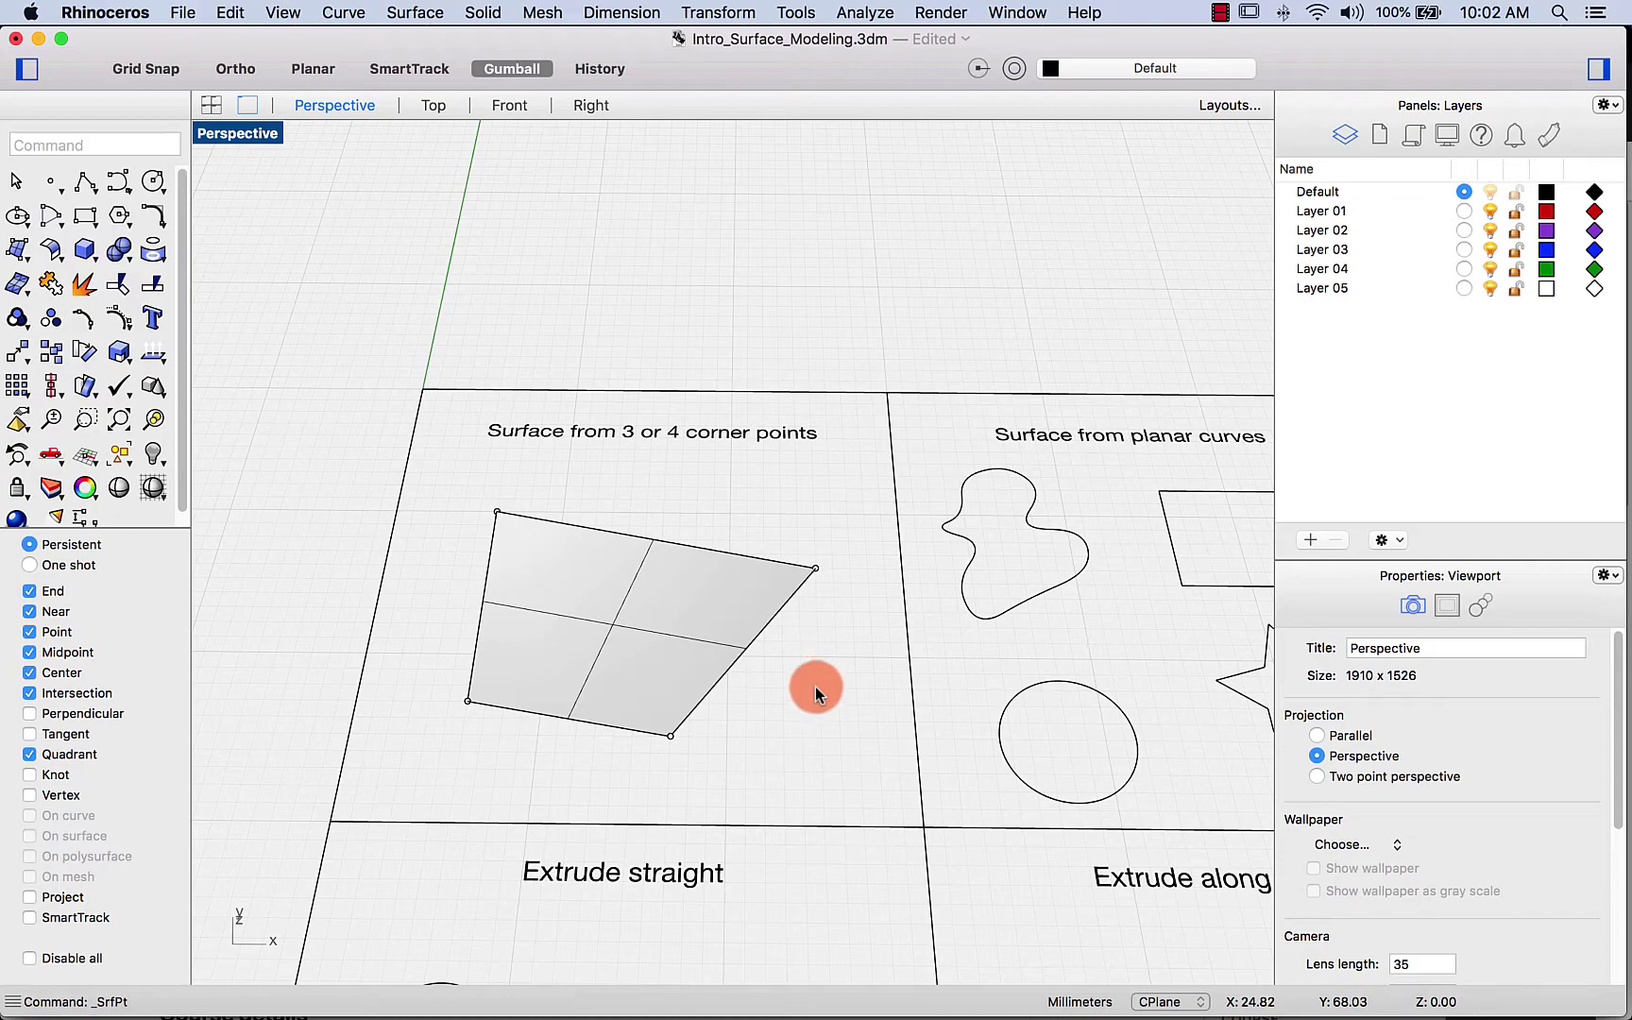
Step: Switch to the Top view and set its display mode to Shaded
right_click_drag(815, 696, 821, 636)
left_click(560, 395)
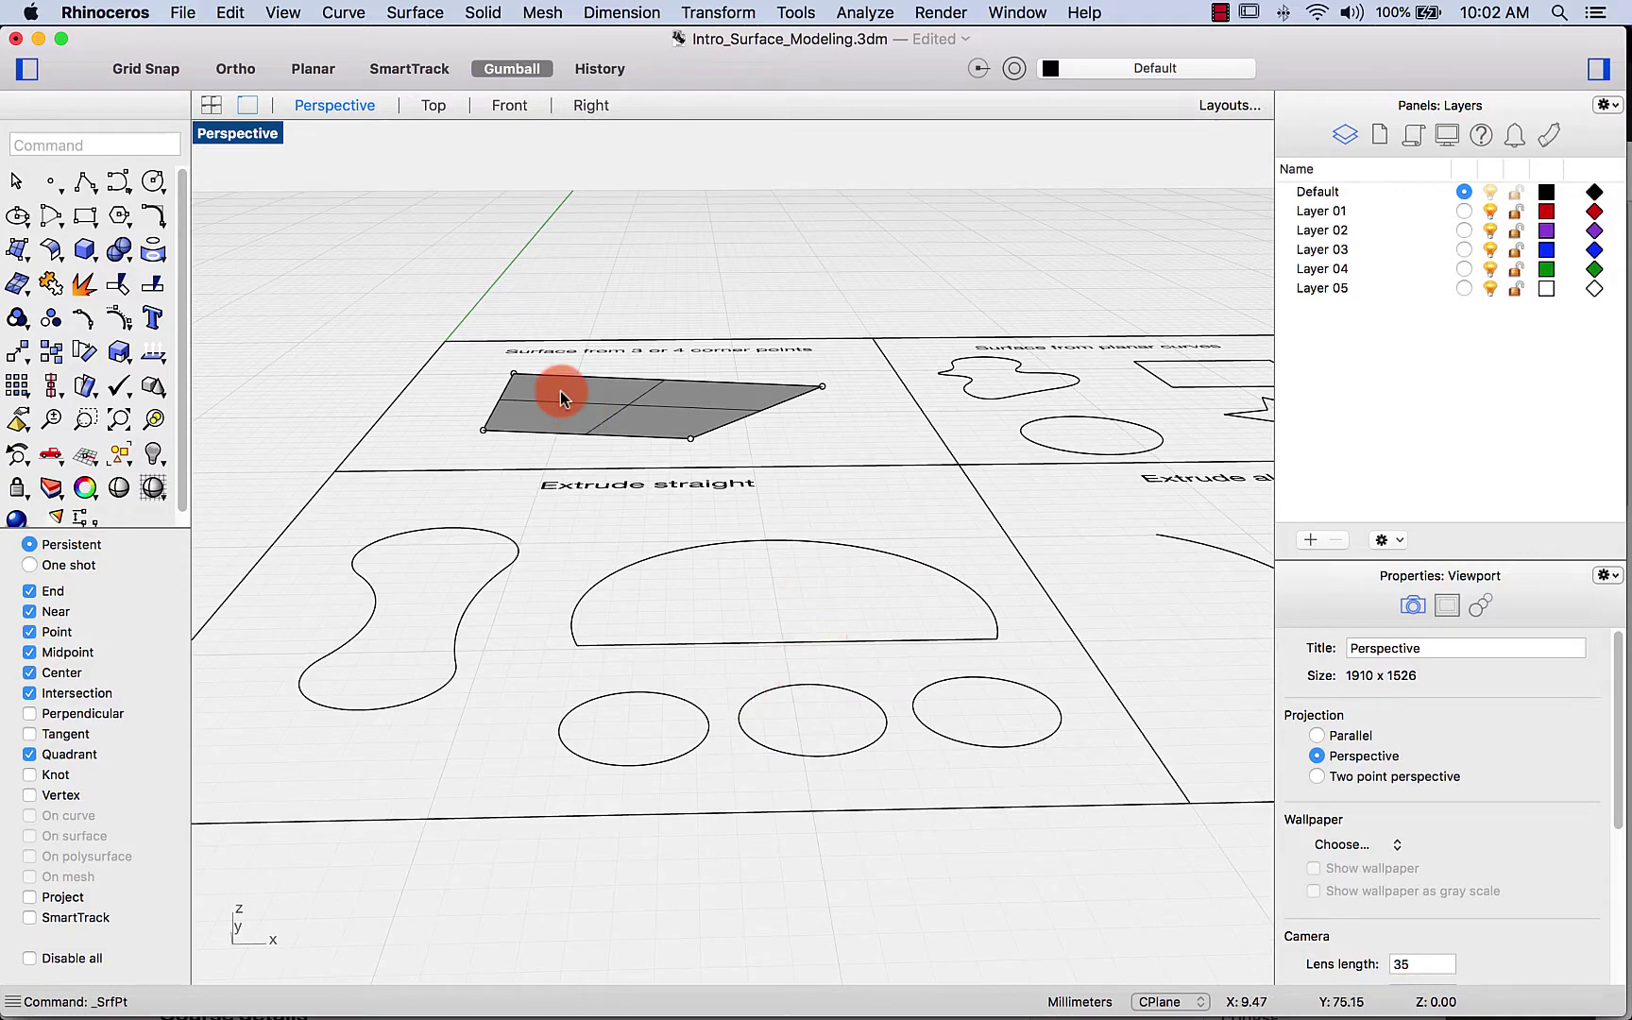
left_click(442, 110)
scroll(459, 260, "down", 20)
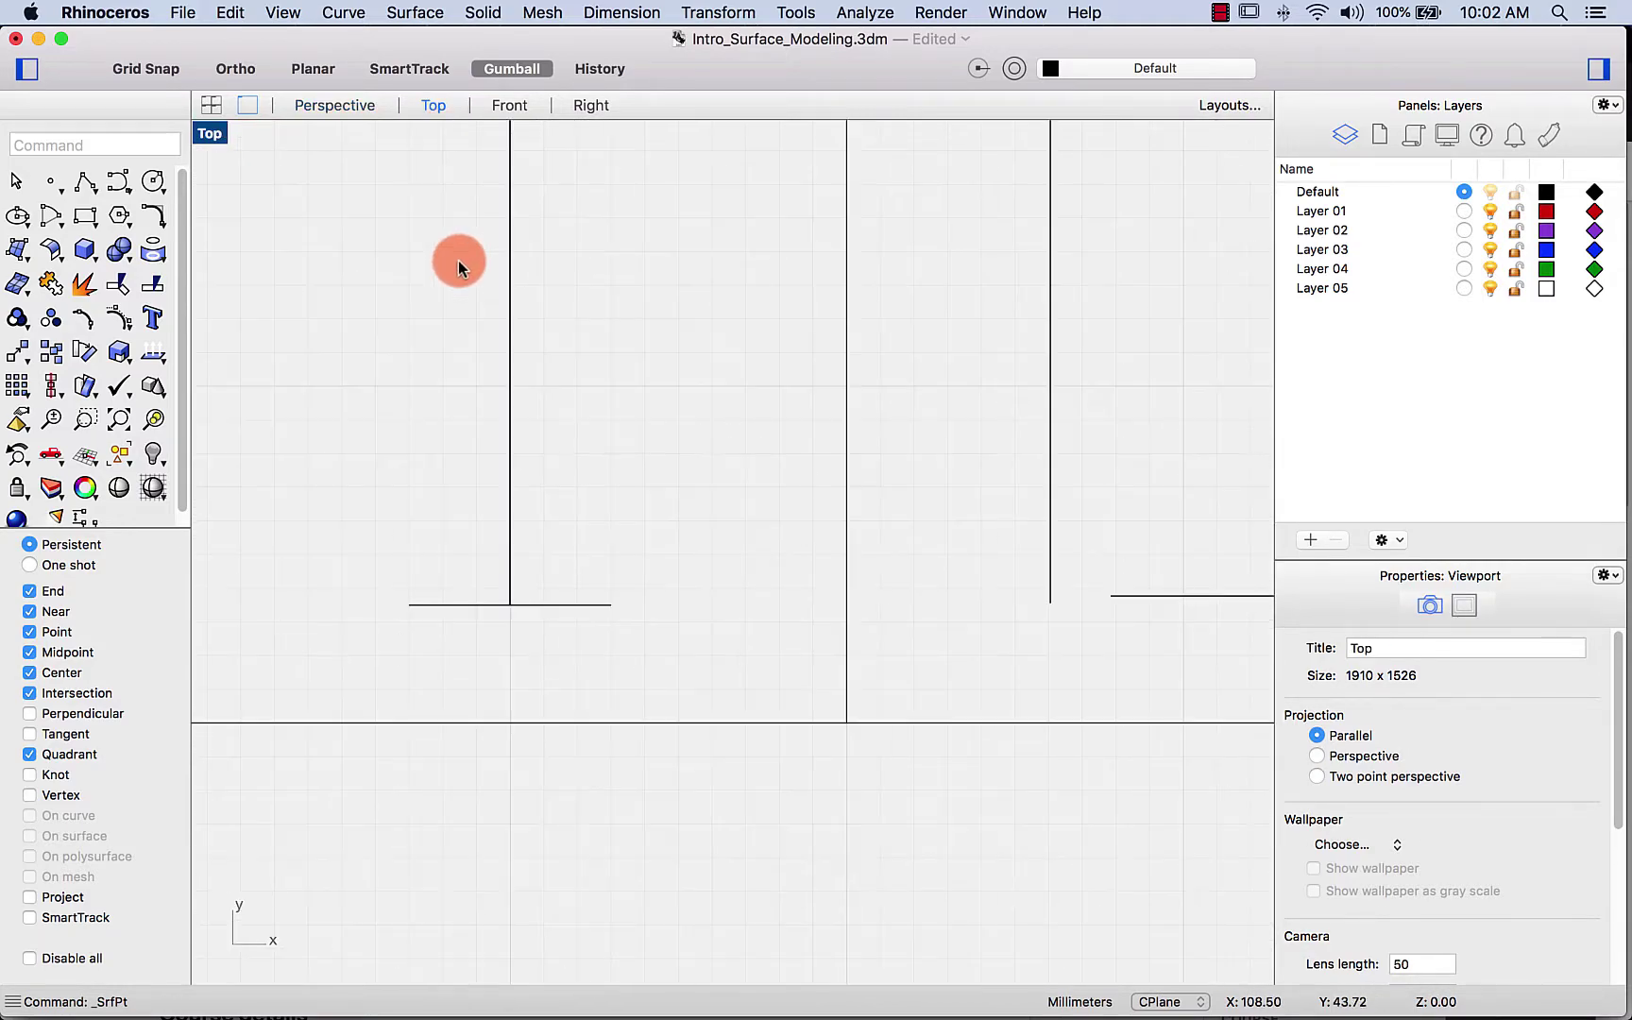
right_click_drag(477, 273, 964, 461)
scroll(964, 461, "down", 2)
scroll(965, 460, "down", 5)
scroll(559, 327, "up", 1)
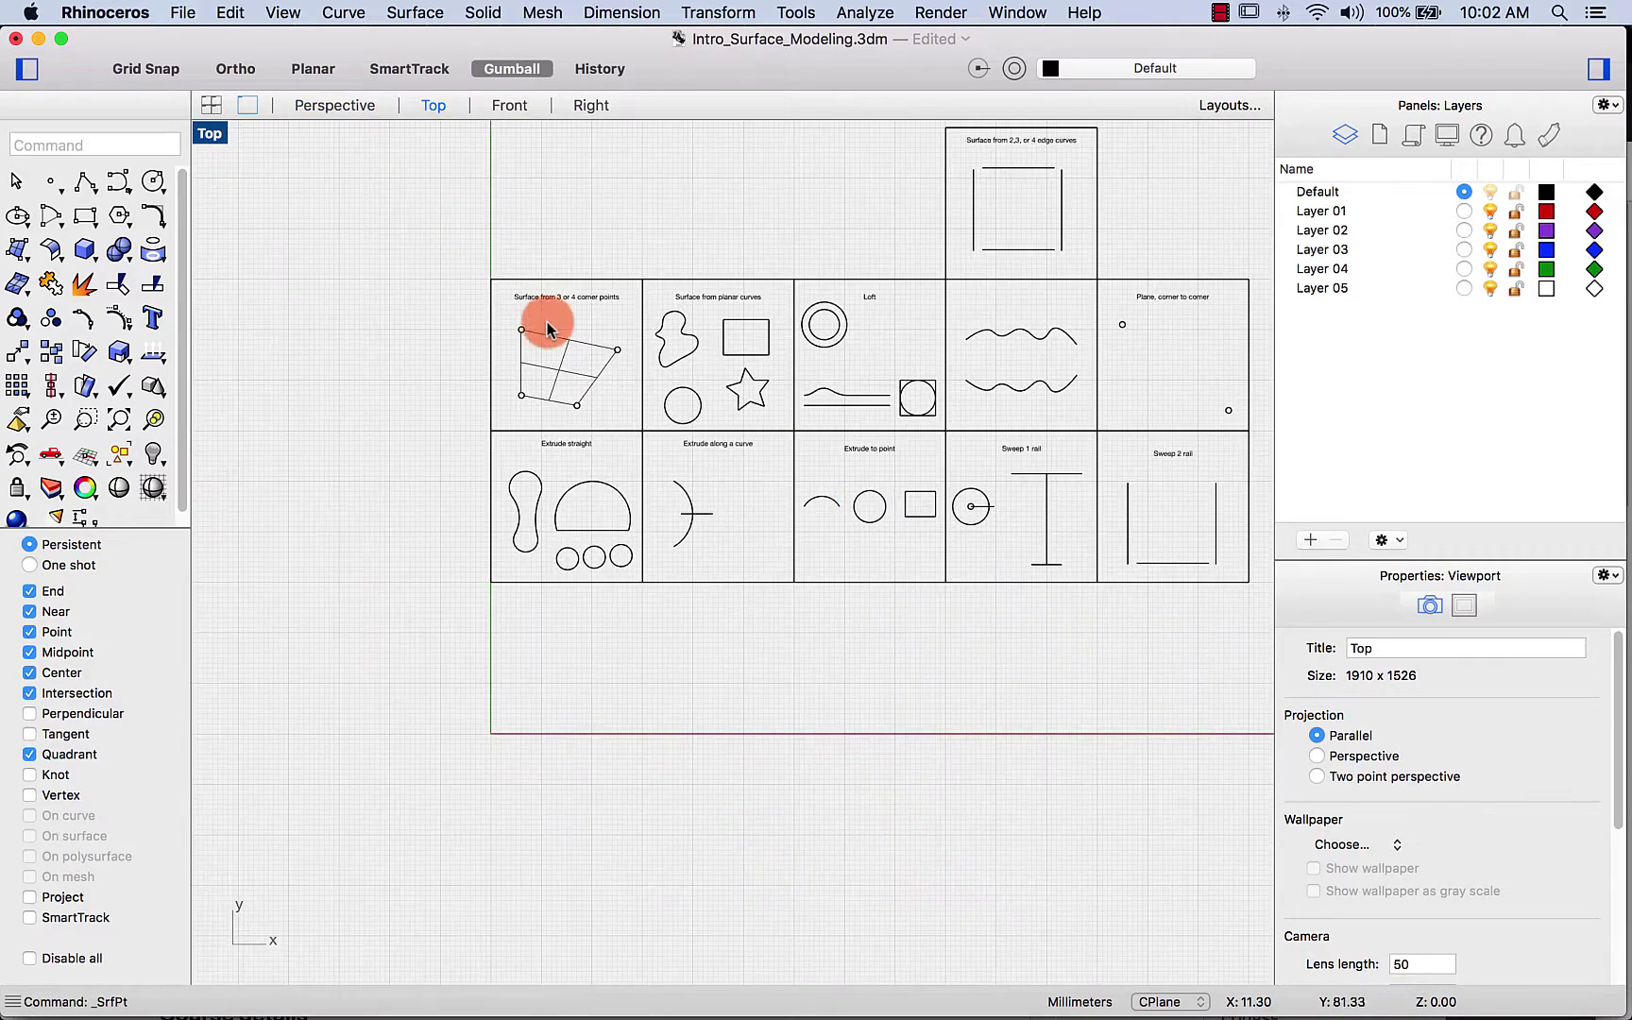
left_click(213, 140)
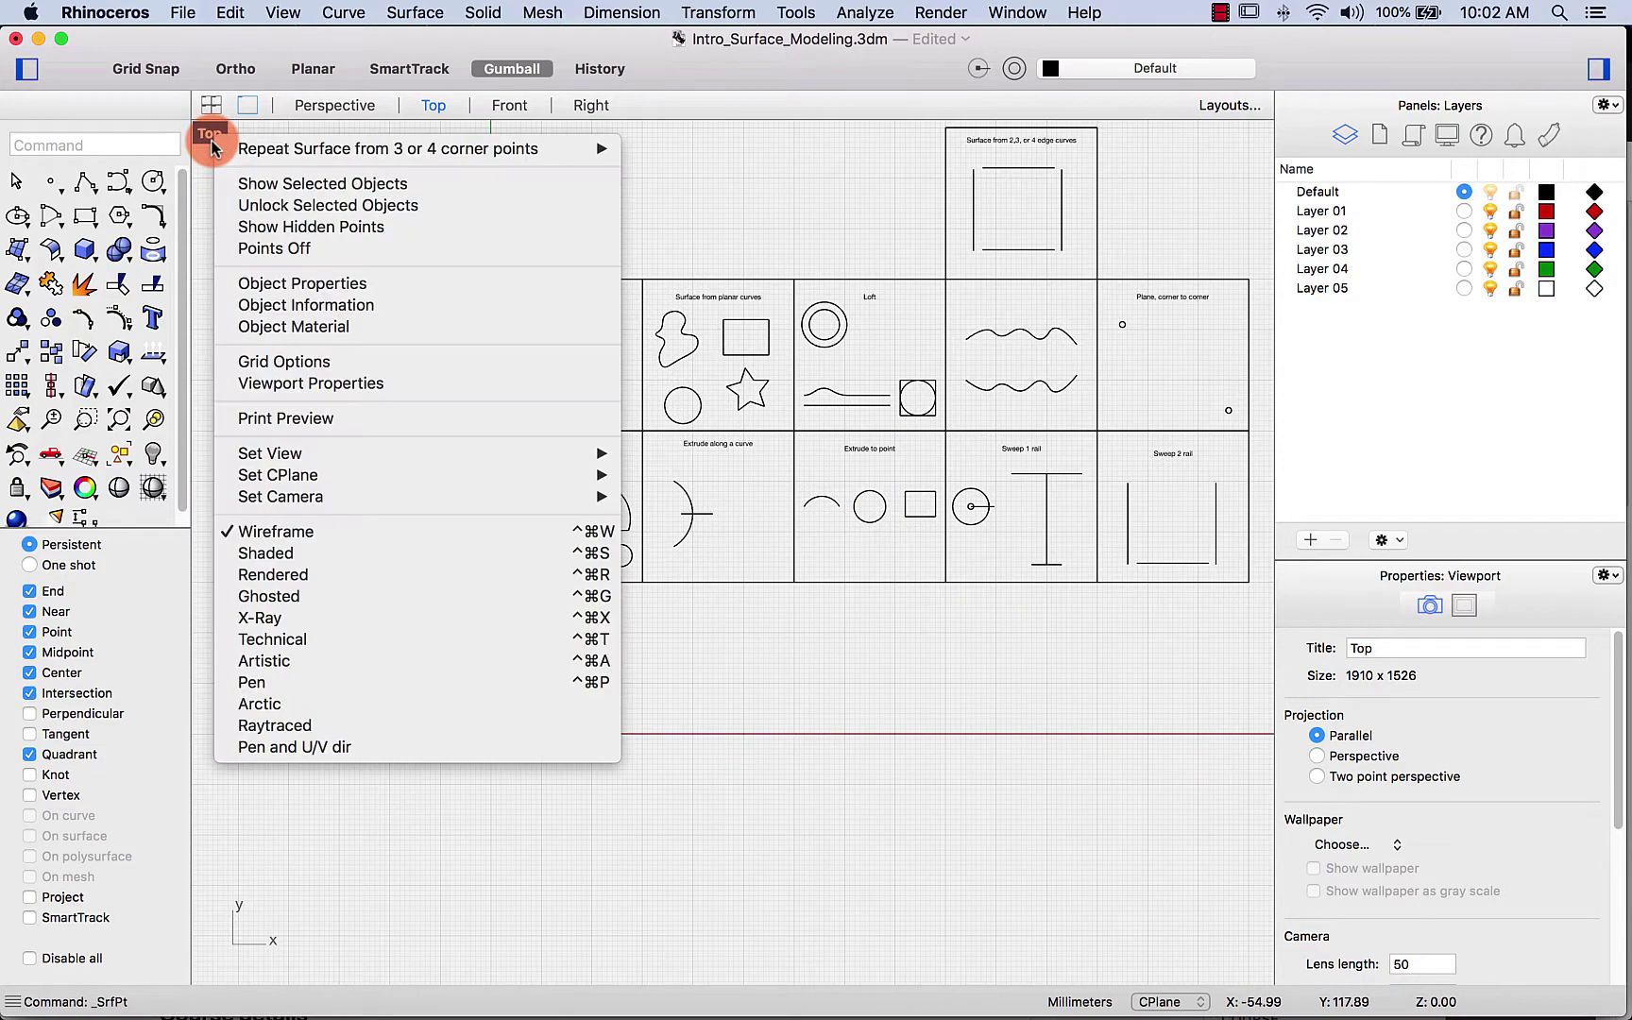
left_click(271, 545)
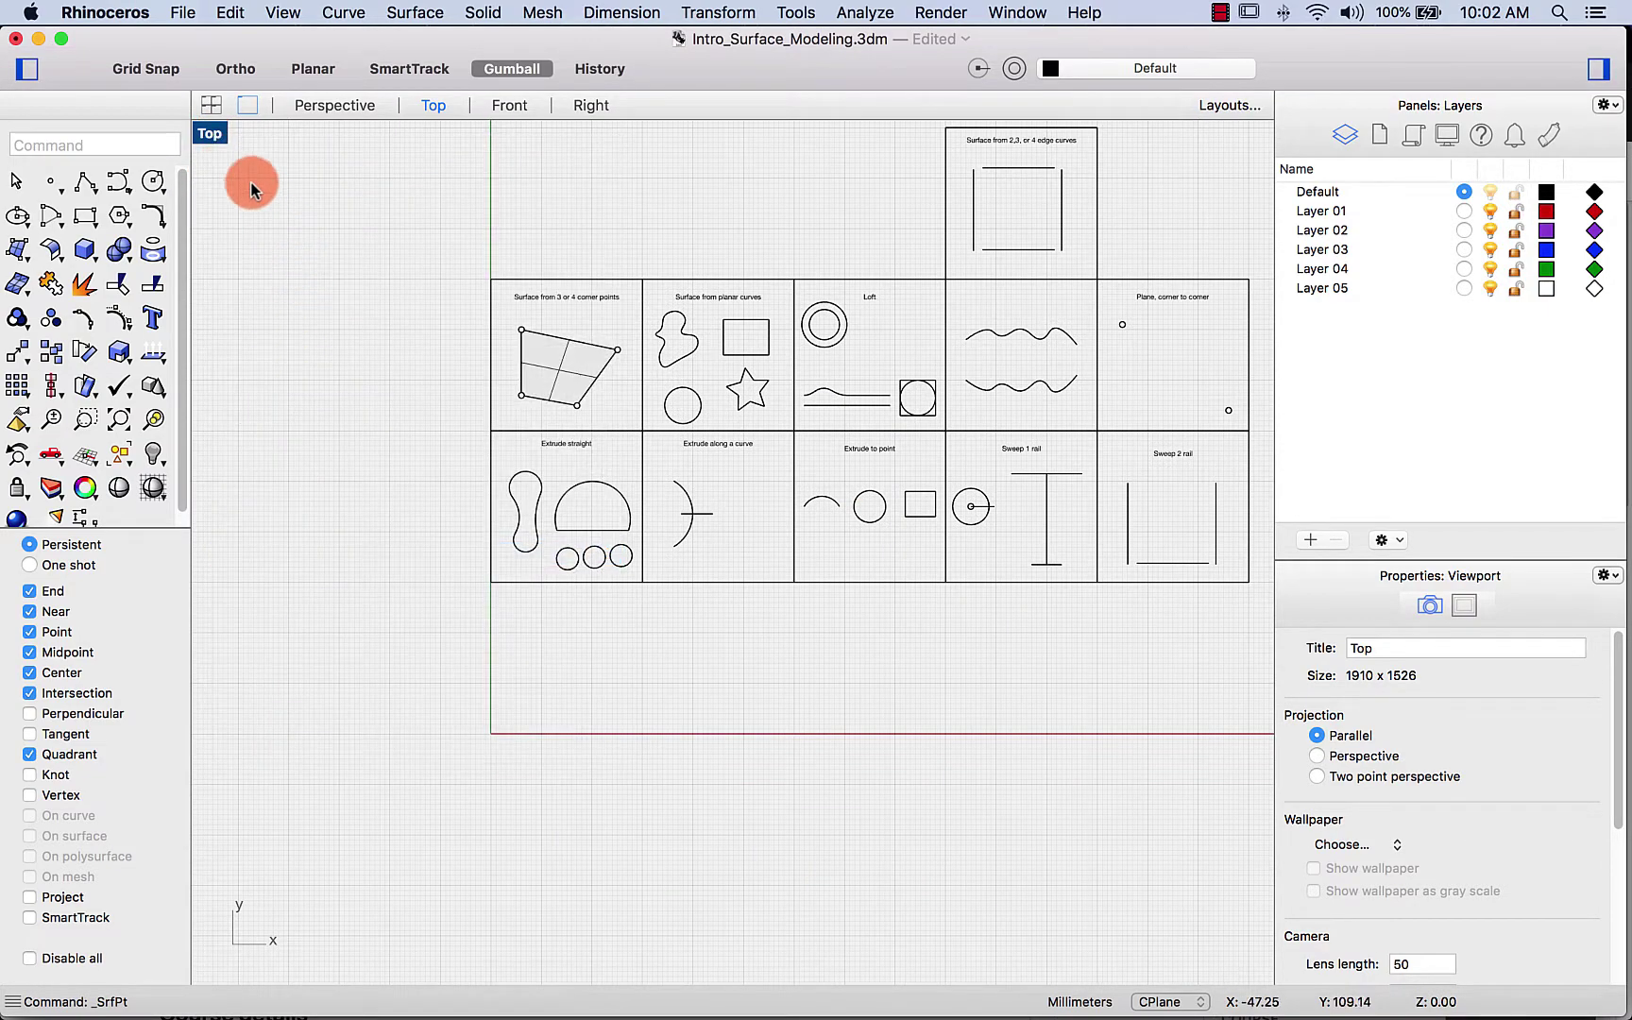
Step: Show all four viewports, then maximize the Perspective viewport on the "Surface from planar curves" cell
left_click(211, 104)
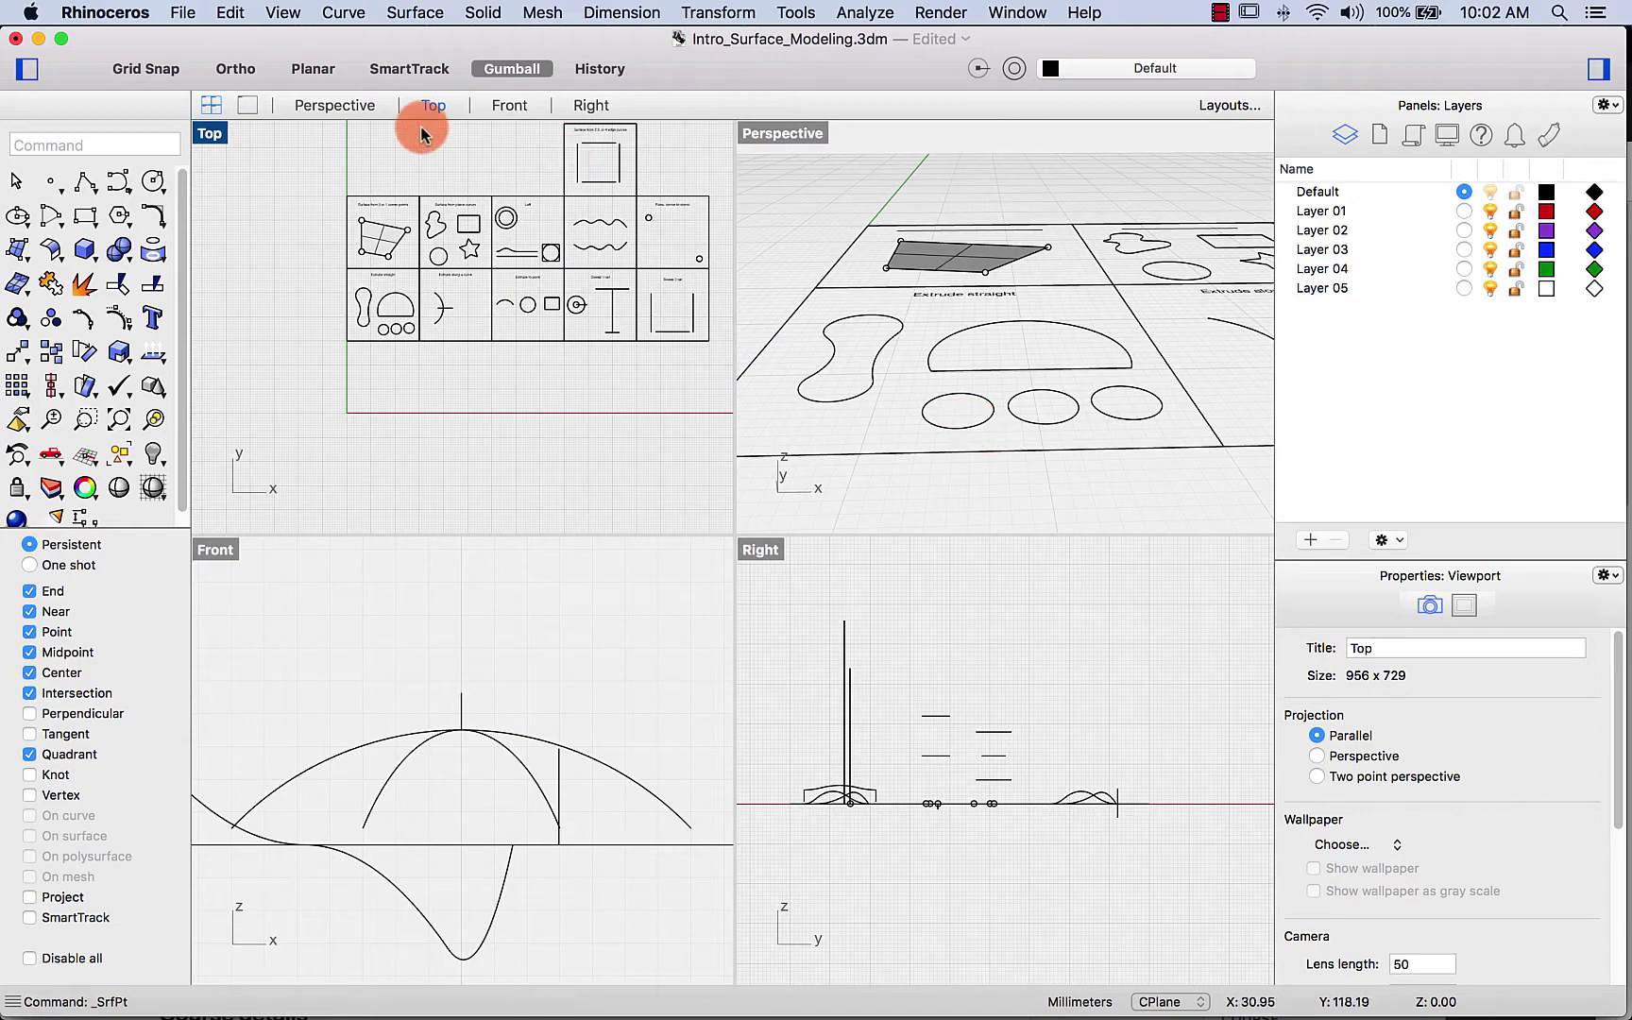
left_click(323, 107)
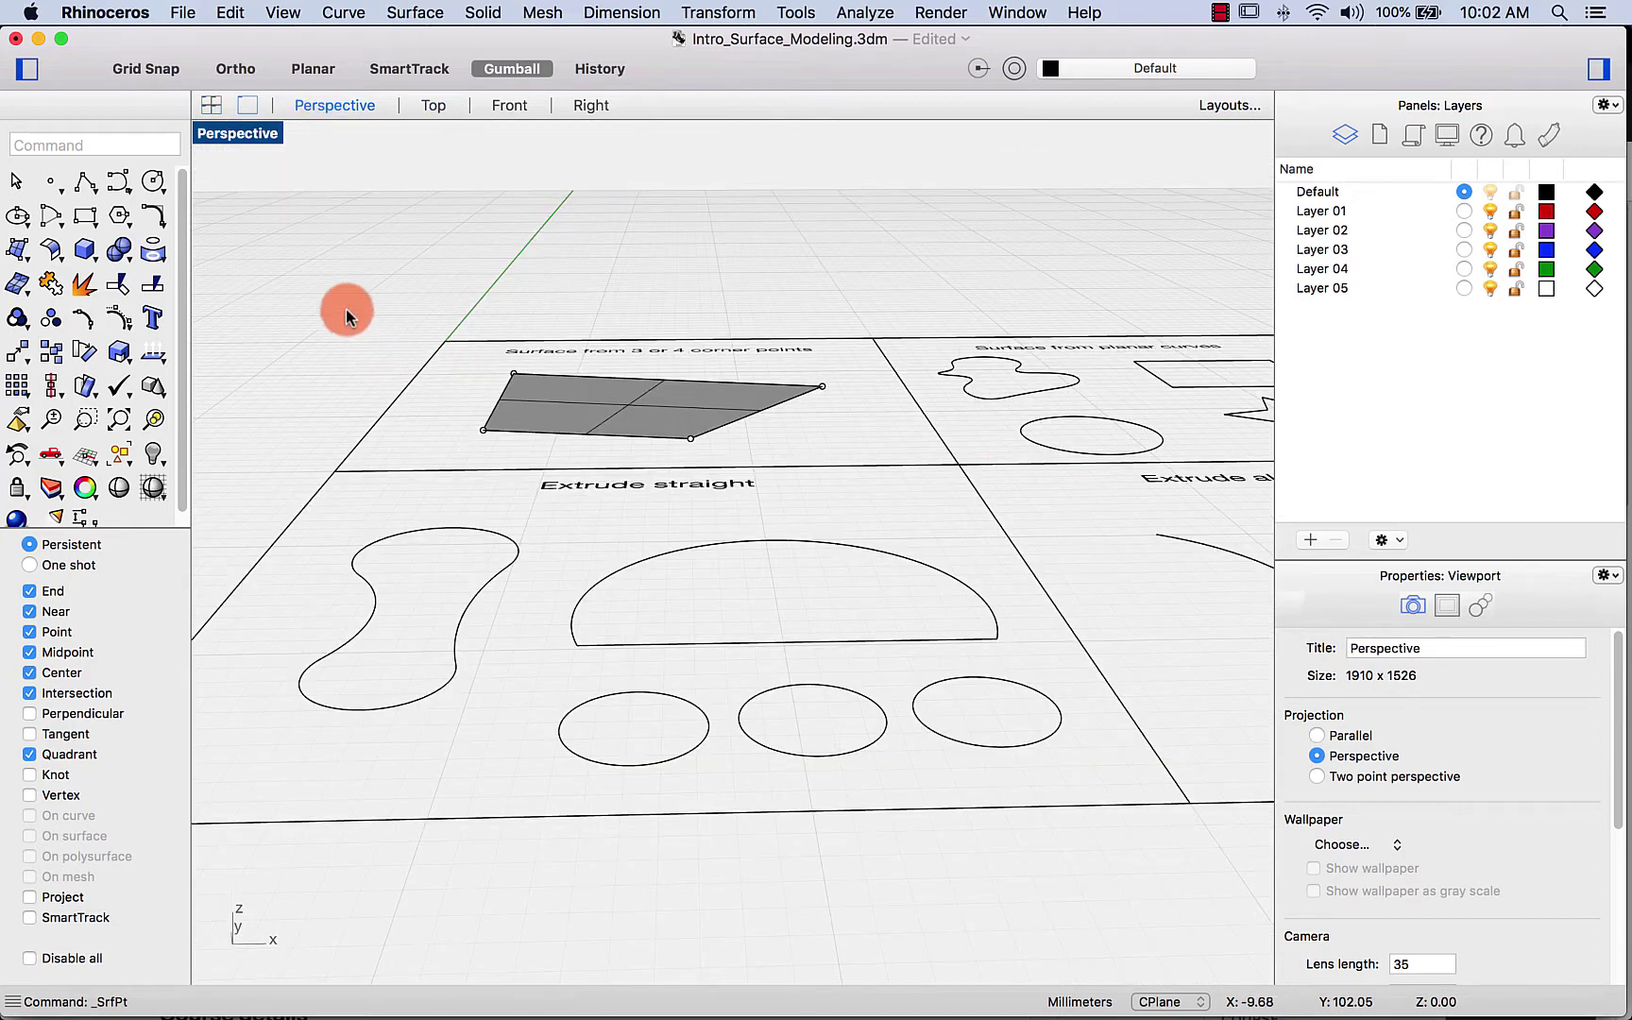
scroll(345, 309, "up", 5)
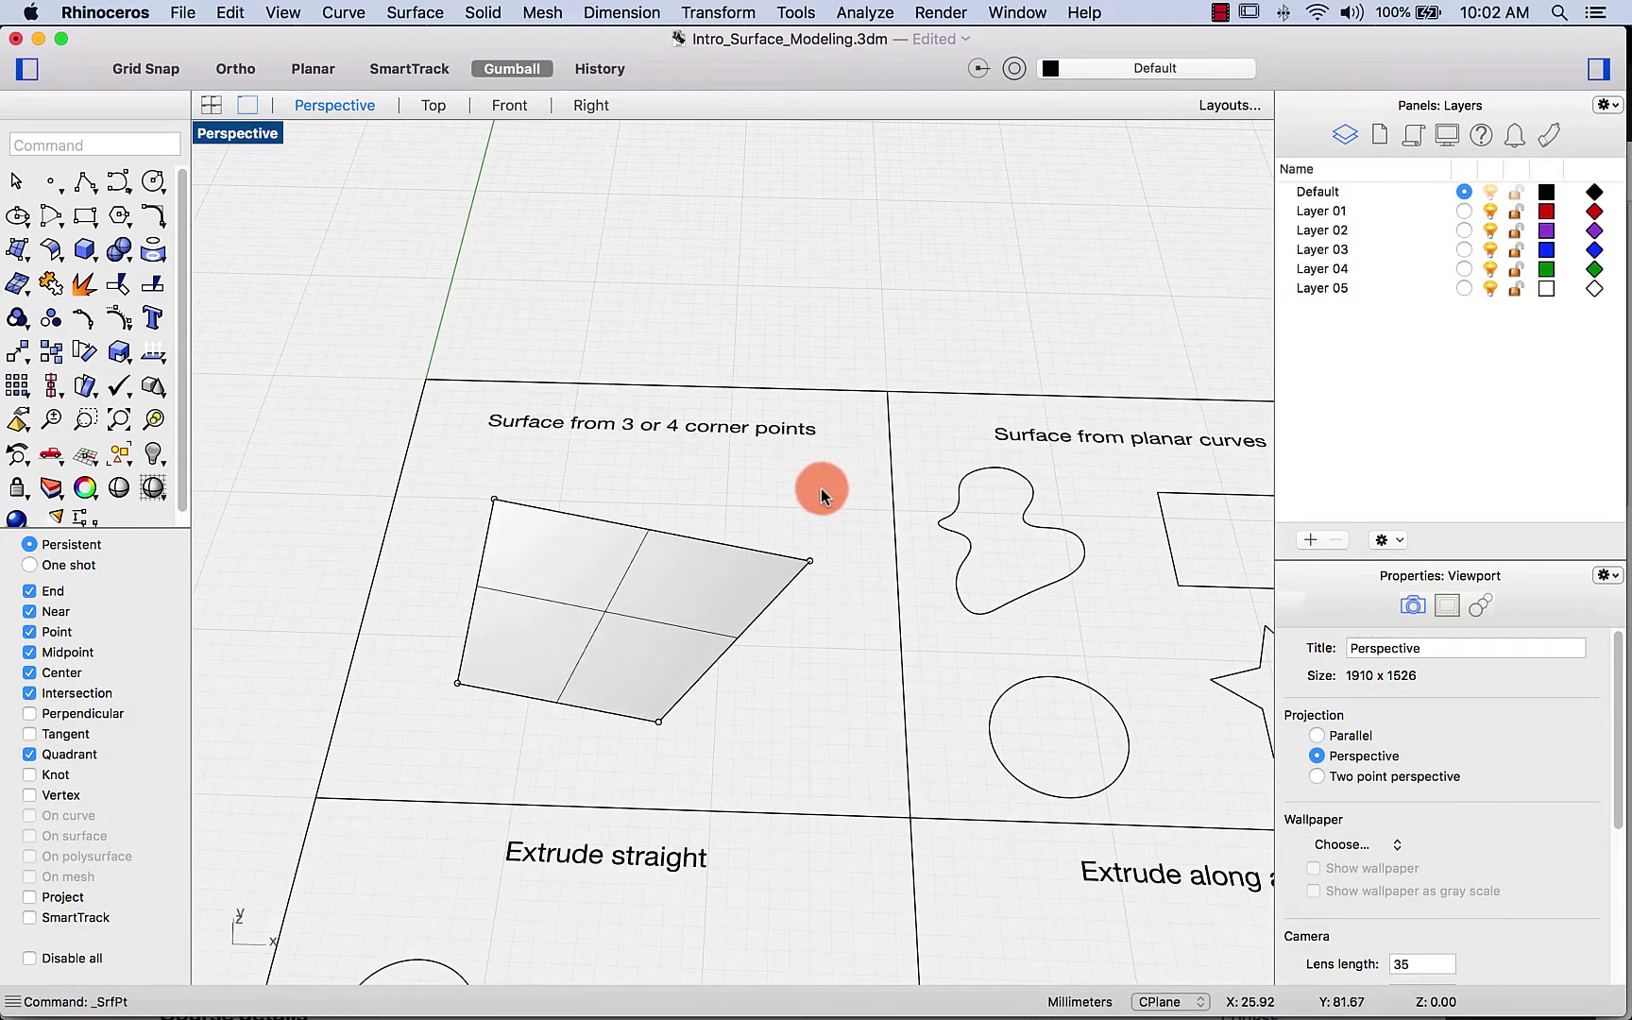
right_click_drag(831, 480, 502, 419, "shift")
scroll(705, 475, "up", 2)
right_click_drag(704, 476, 705, 482)
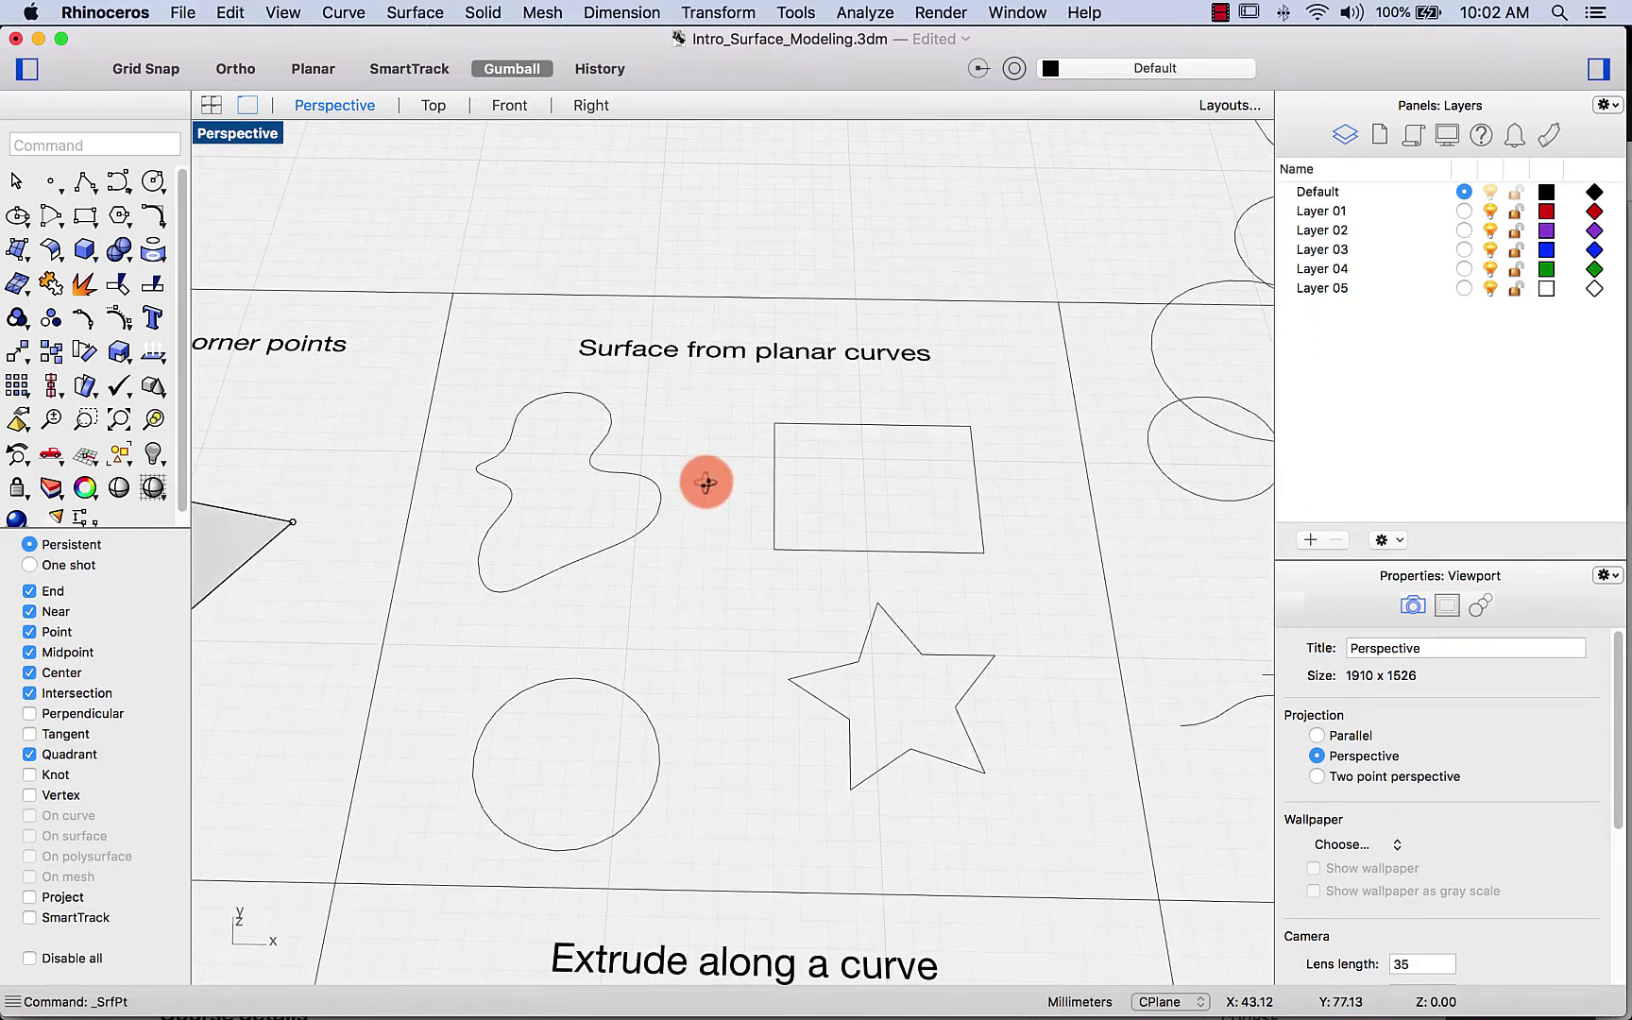
mouse_move(717, 584)
right_mouse_down()
mouse_move(717, 498)
mouse_move(718, 568)
right_mouse_up()
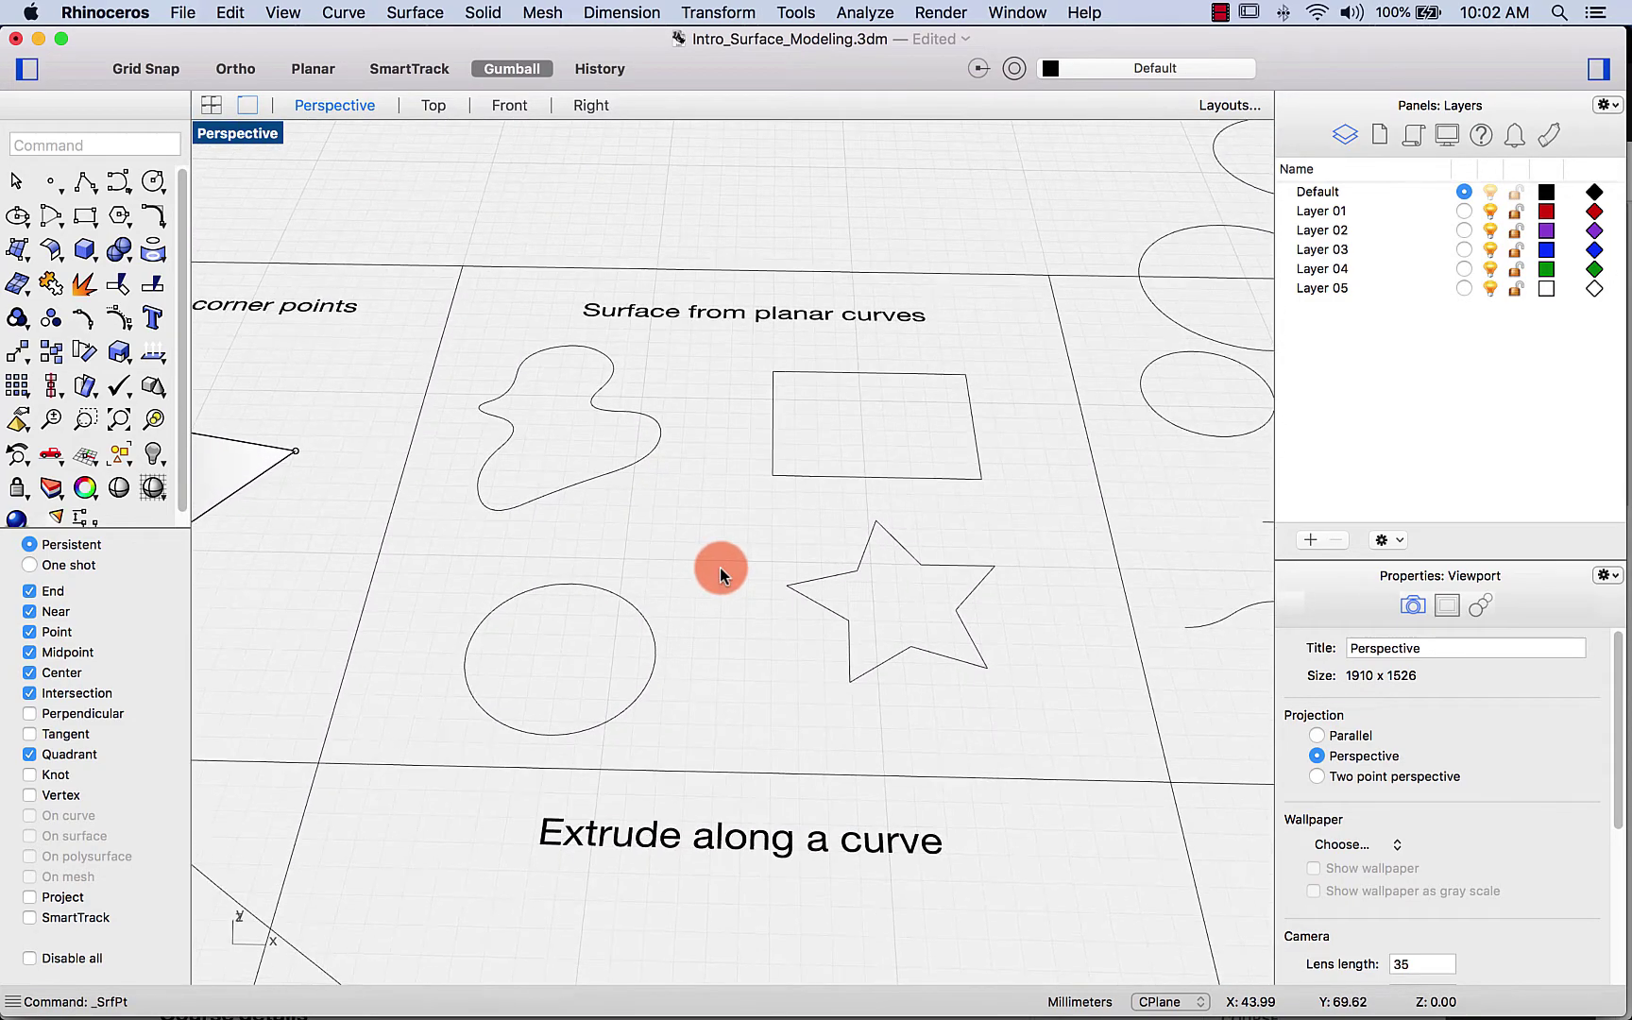
Step: Clear the trial selection of the rectangle and turn off the Gumball
left_click(798, 478)
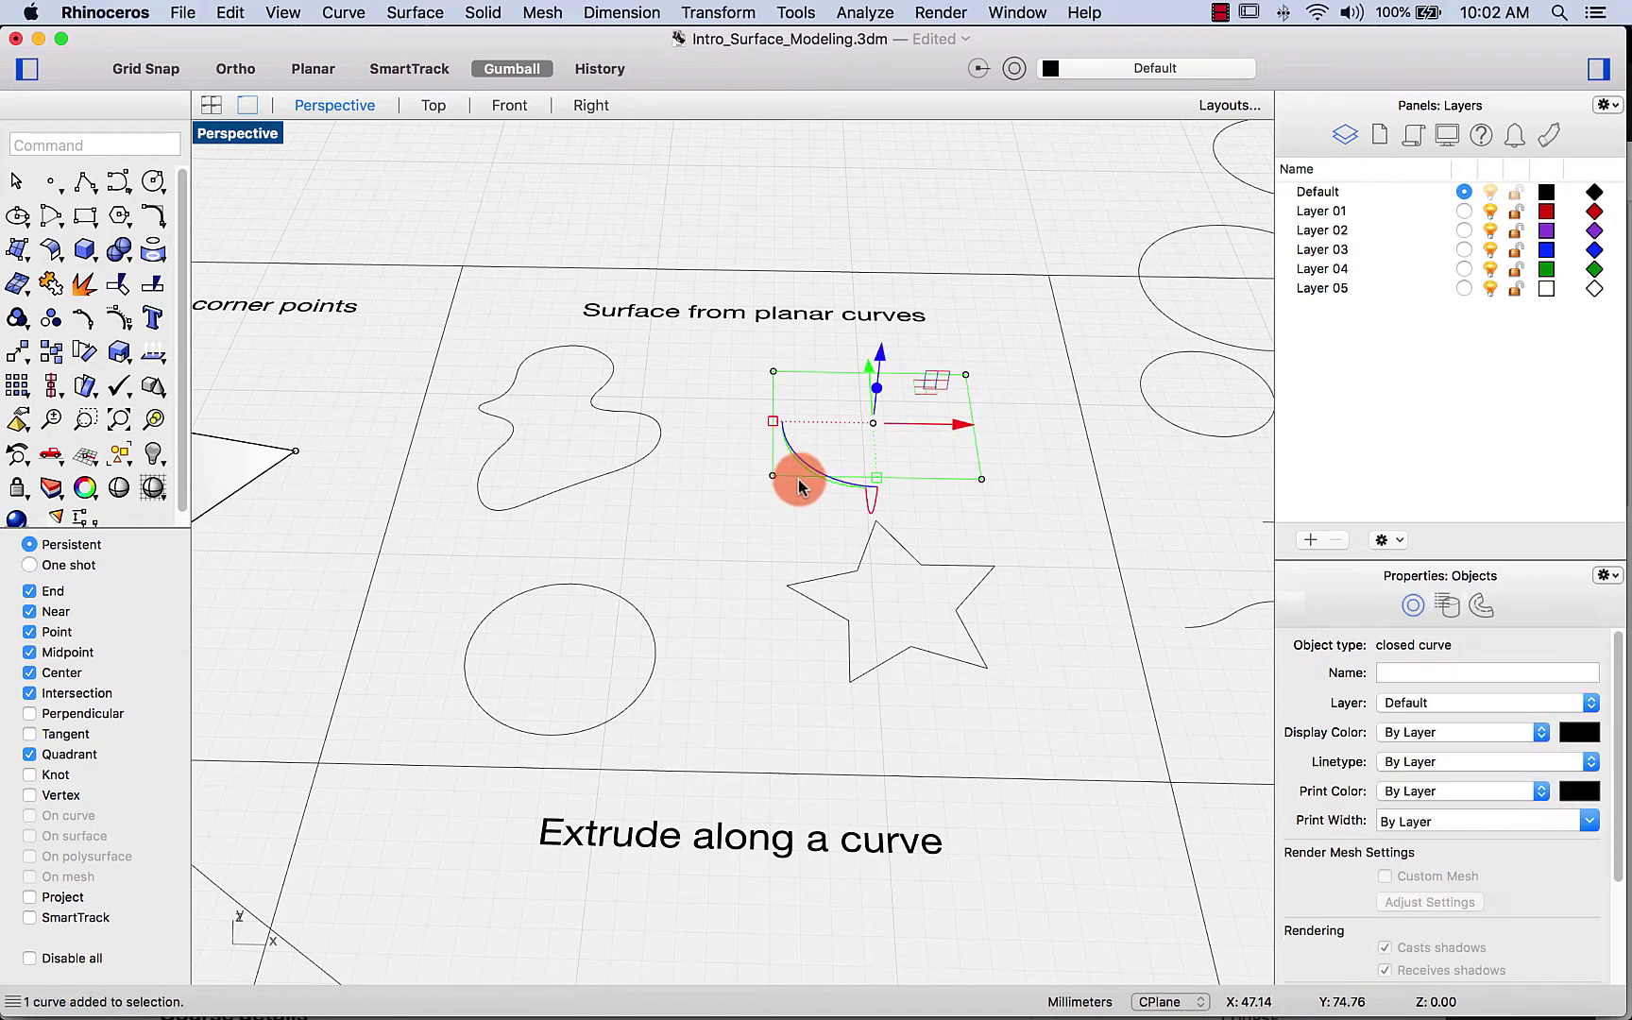
left_click(611, 475)
left_click(651, 509)
left_click(516, 70)
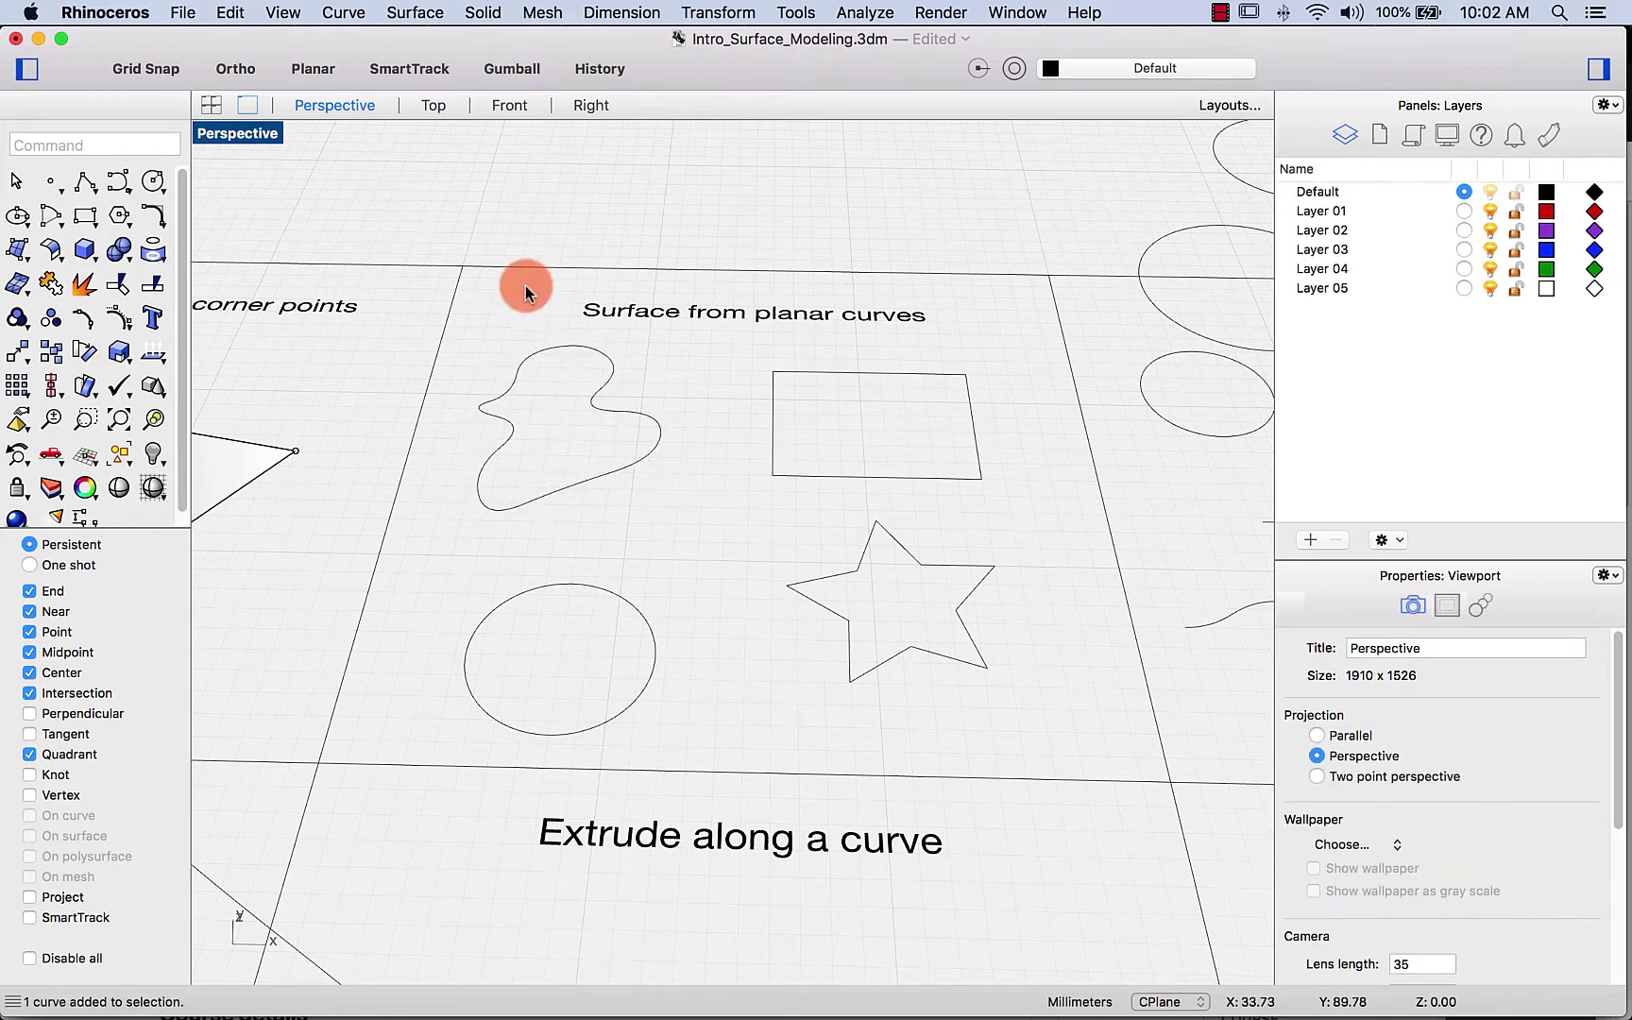
Step: Create a planar surface from the closed freeform curve in the "Surface from planar curves" cell with PlanarSrf
left_click(544, 348)
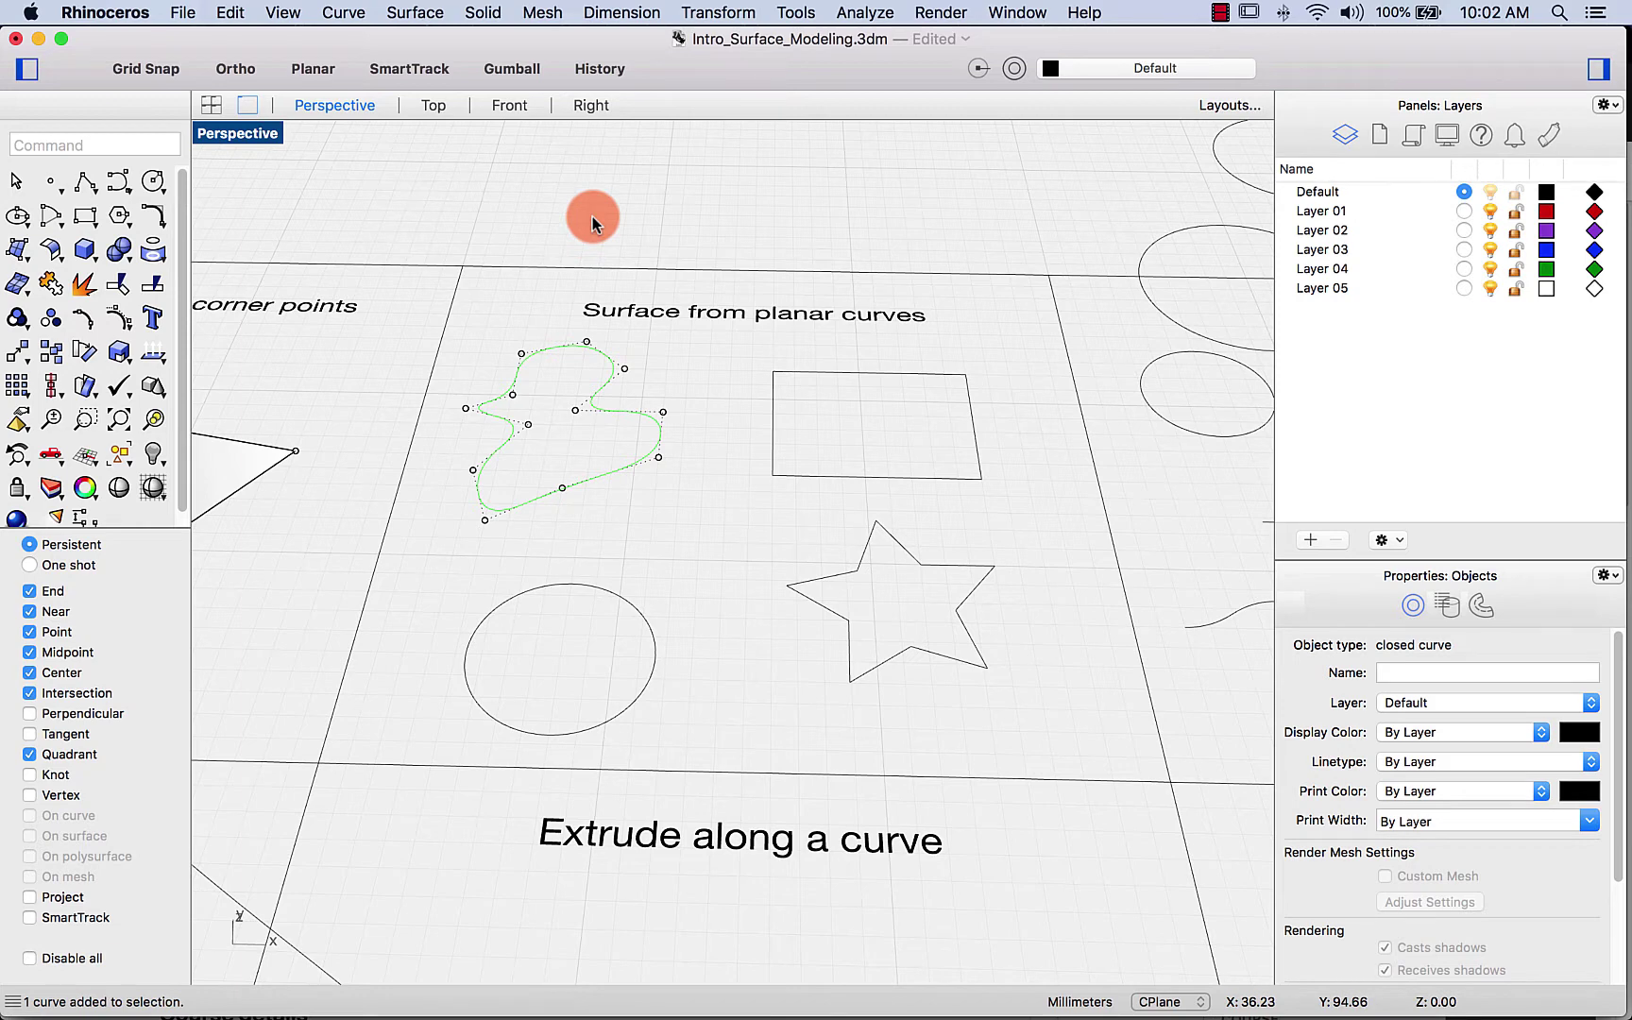
type("Sur")
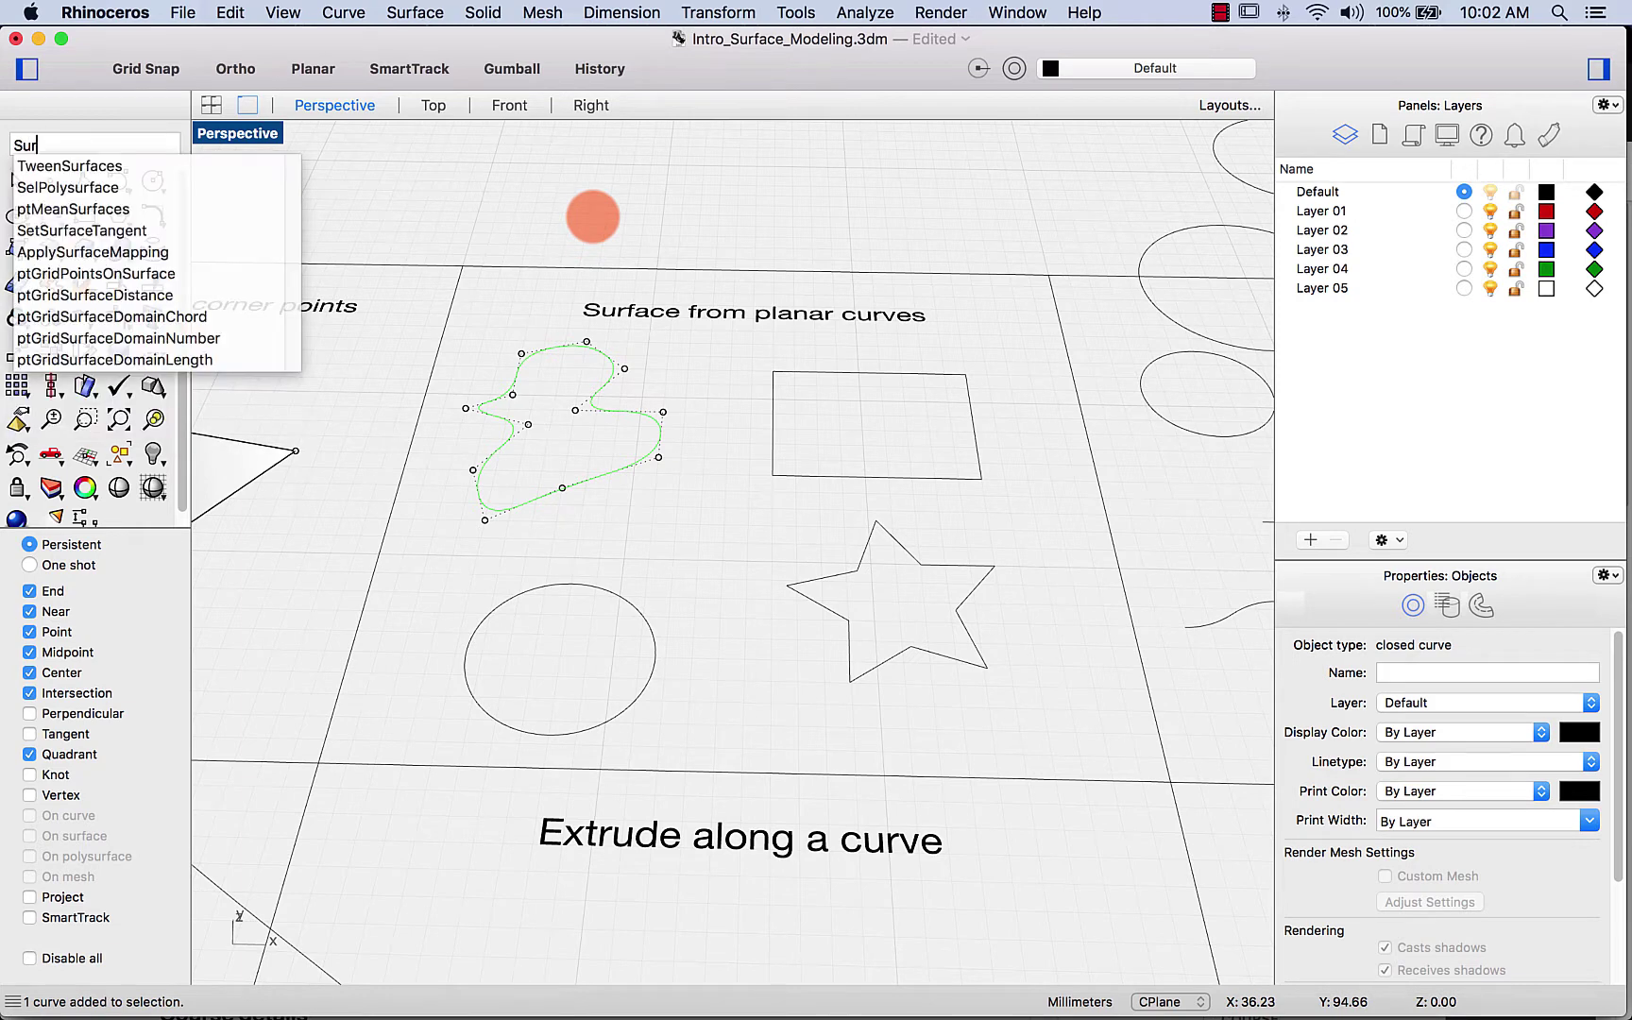
key("Escape")
type("pl")
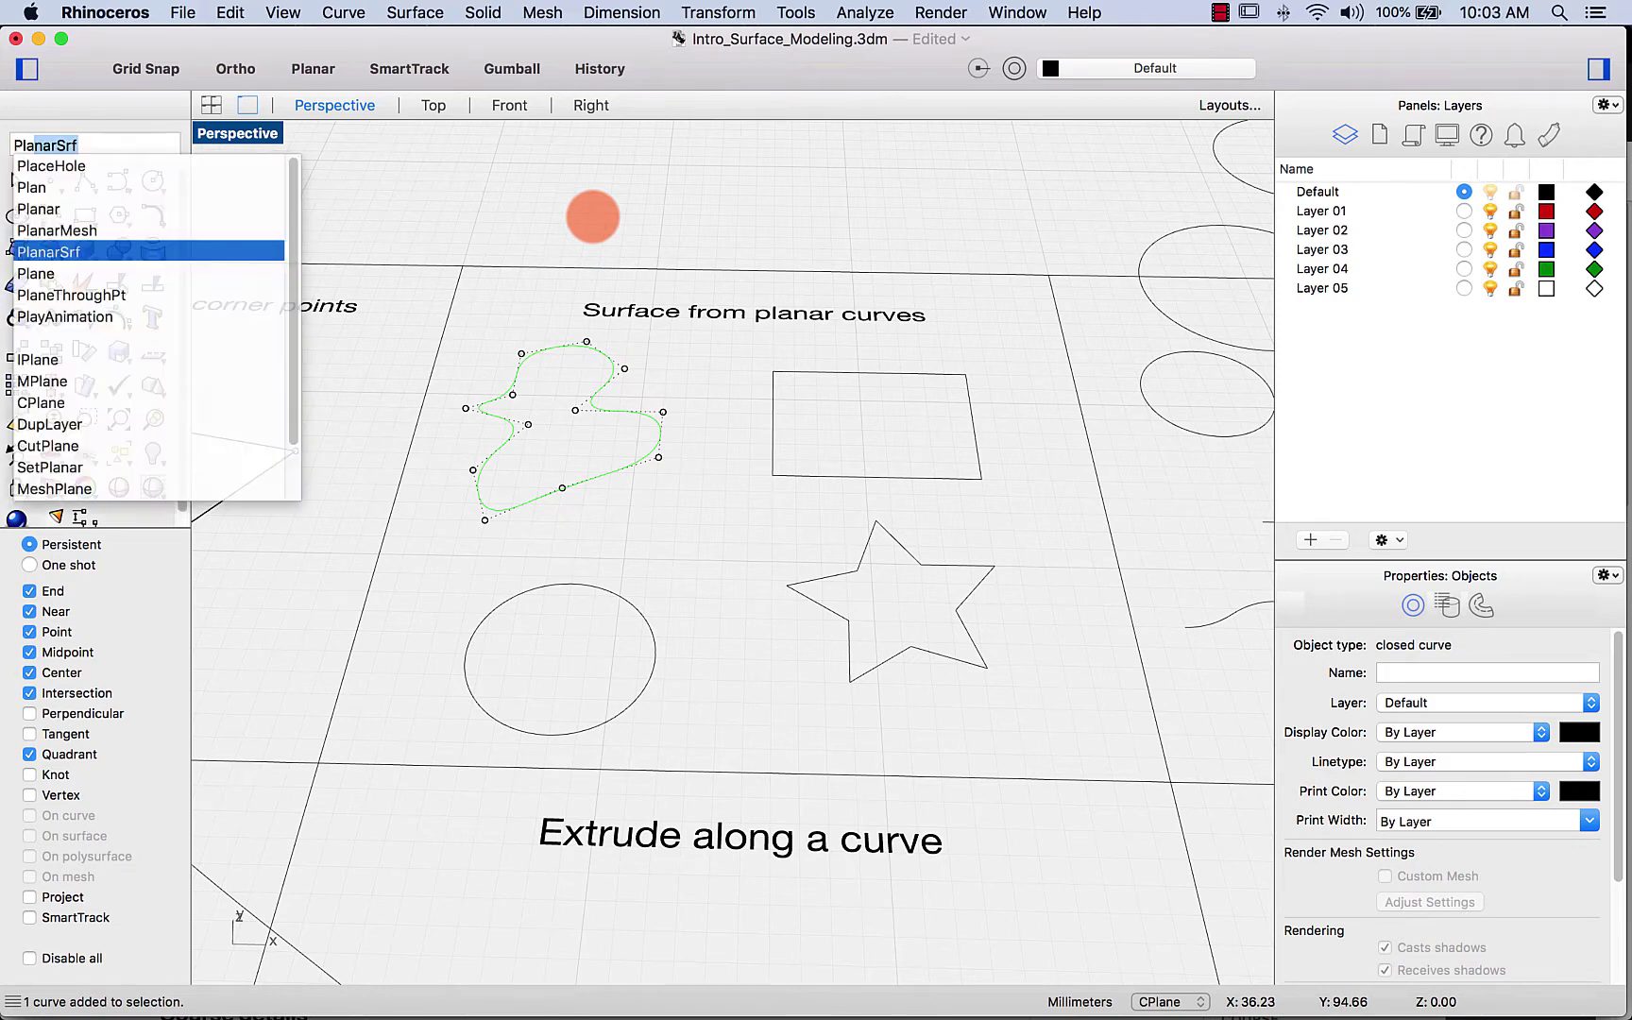
key("Return")
left_click(593, 216)
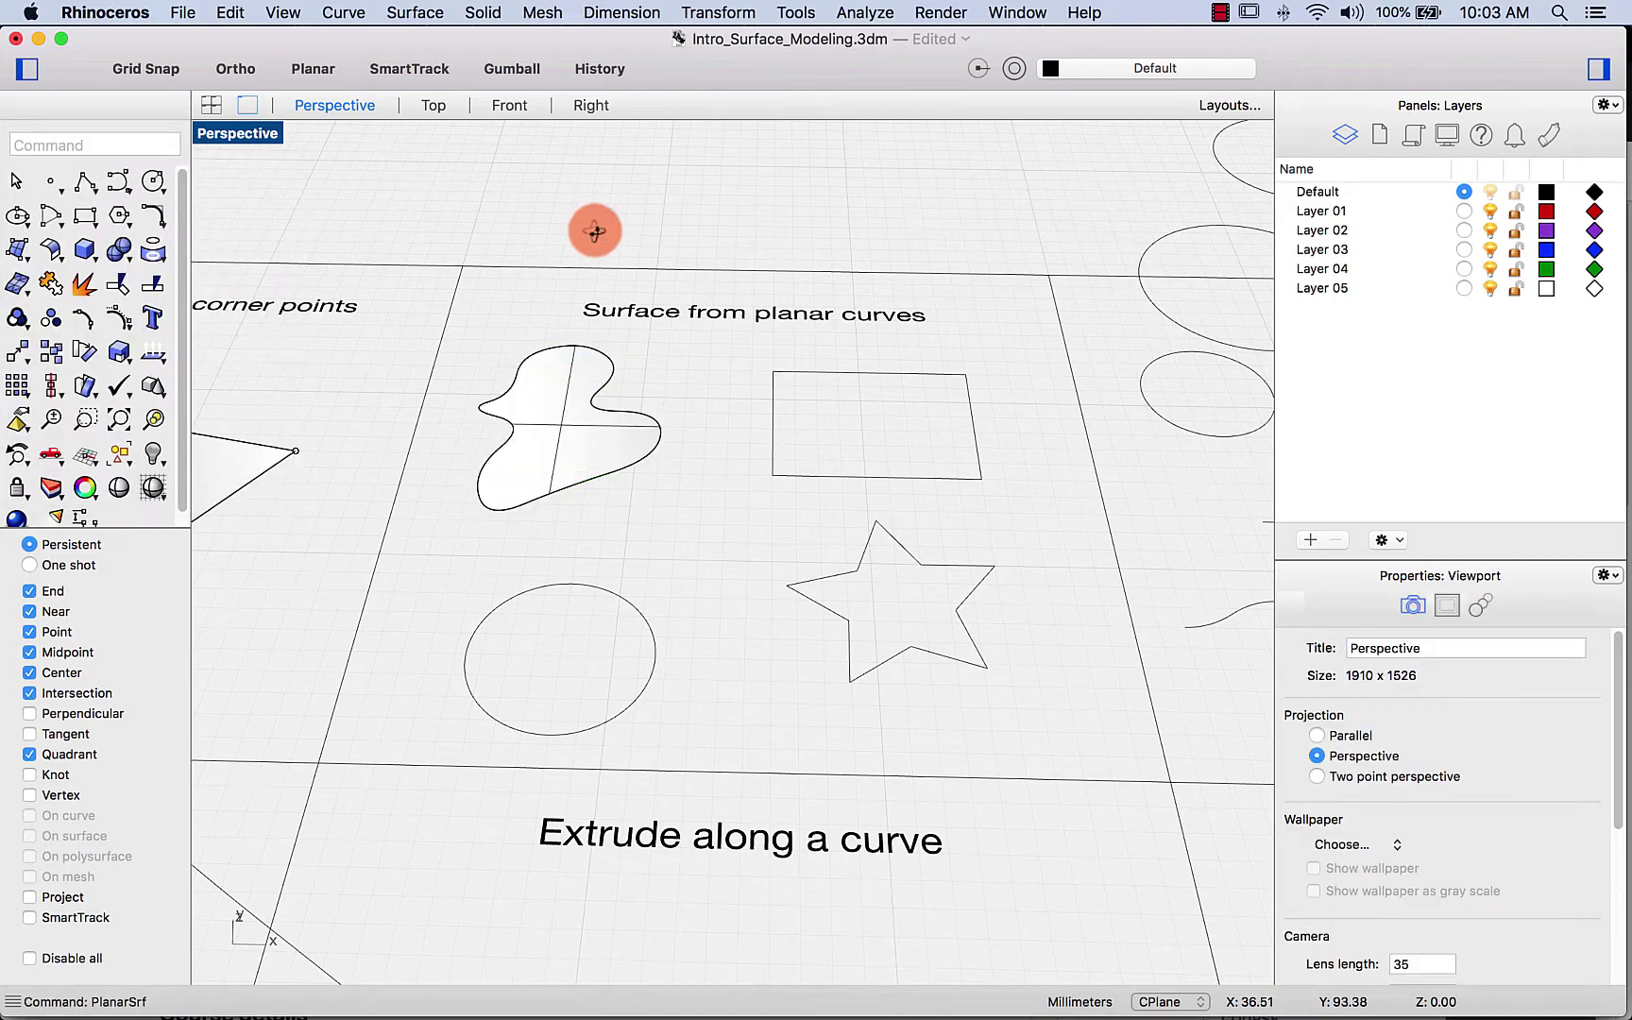
Step: Create planar surfaces from the rectangle, the star and the circle in the "Surface from planar curves" cell with PlanarSrf
mouse_move(595, 232)
right_mouse_down()
mouse_move(591, 215)
mouse_move(596, 227)
right_mouse_up()
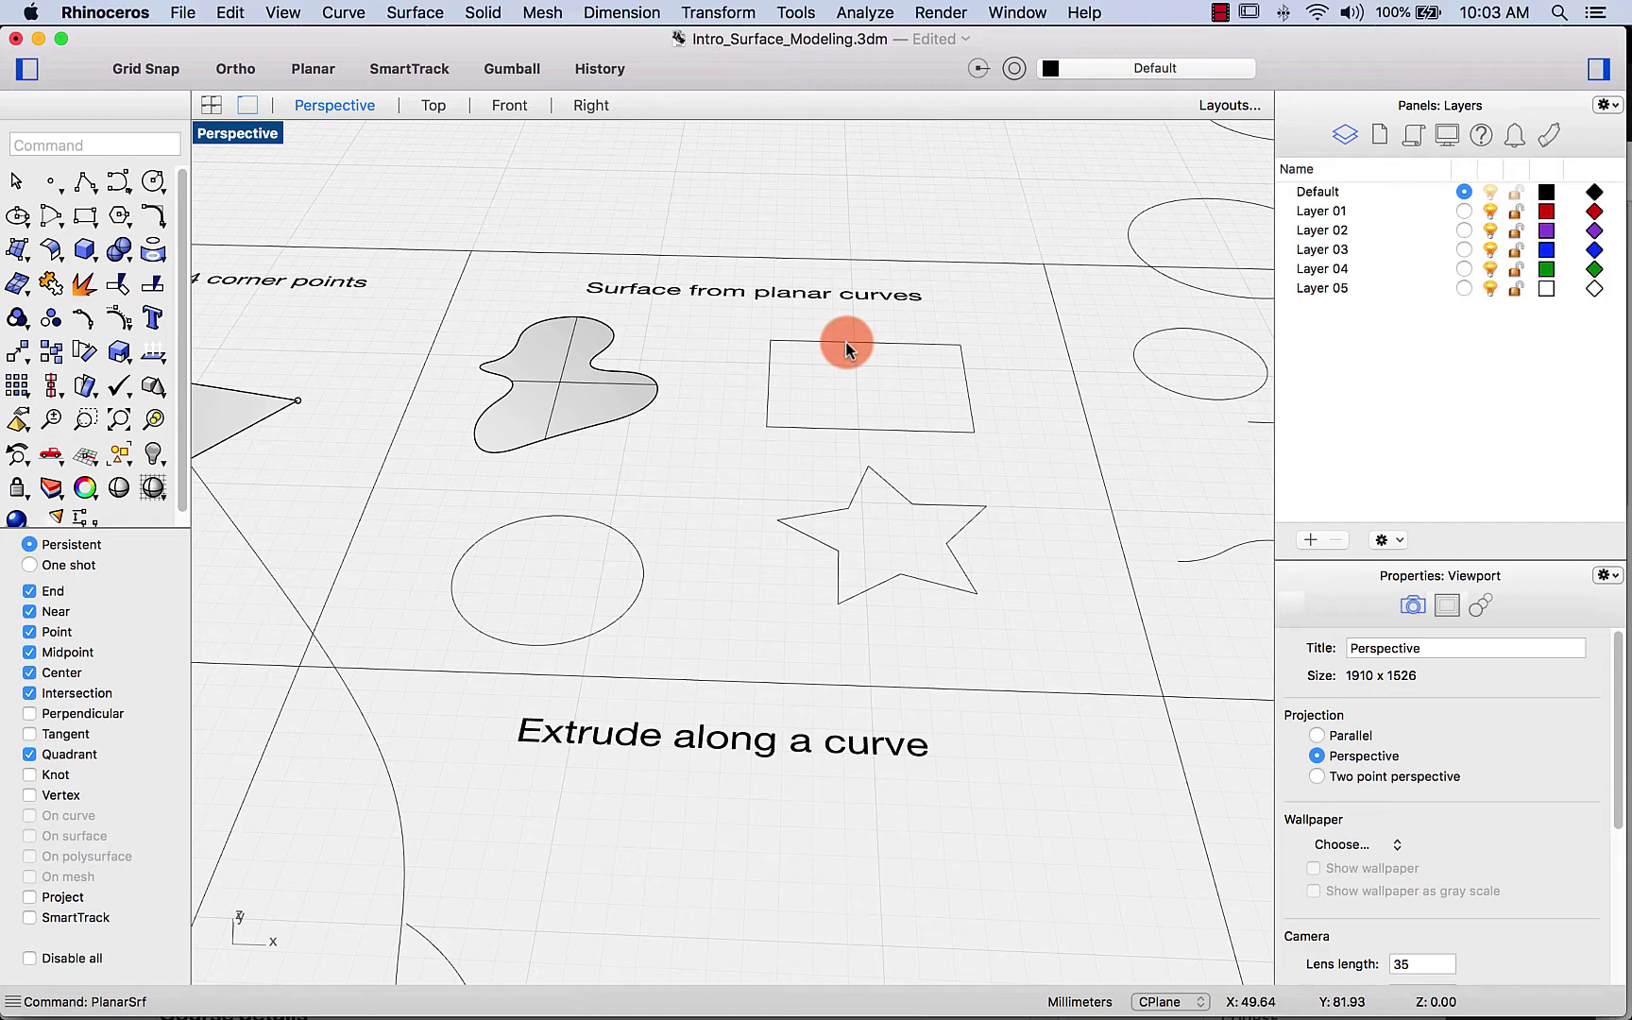
left_click(847, 347)
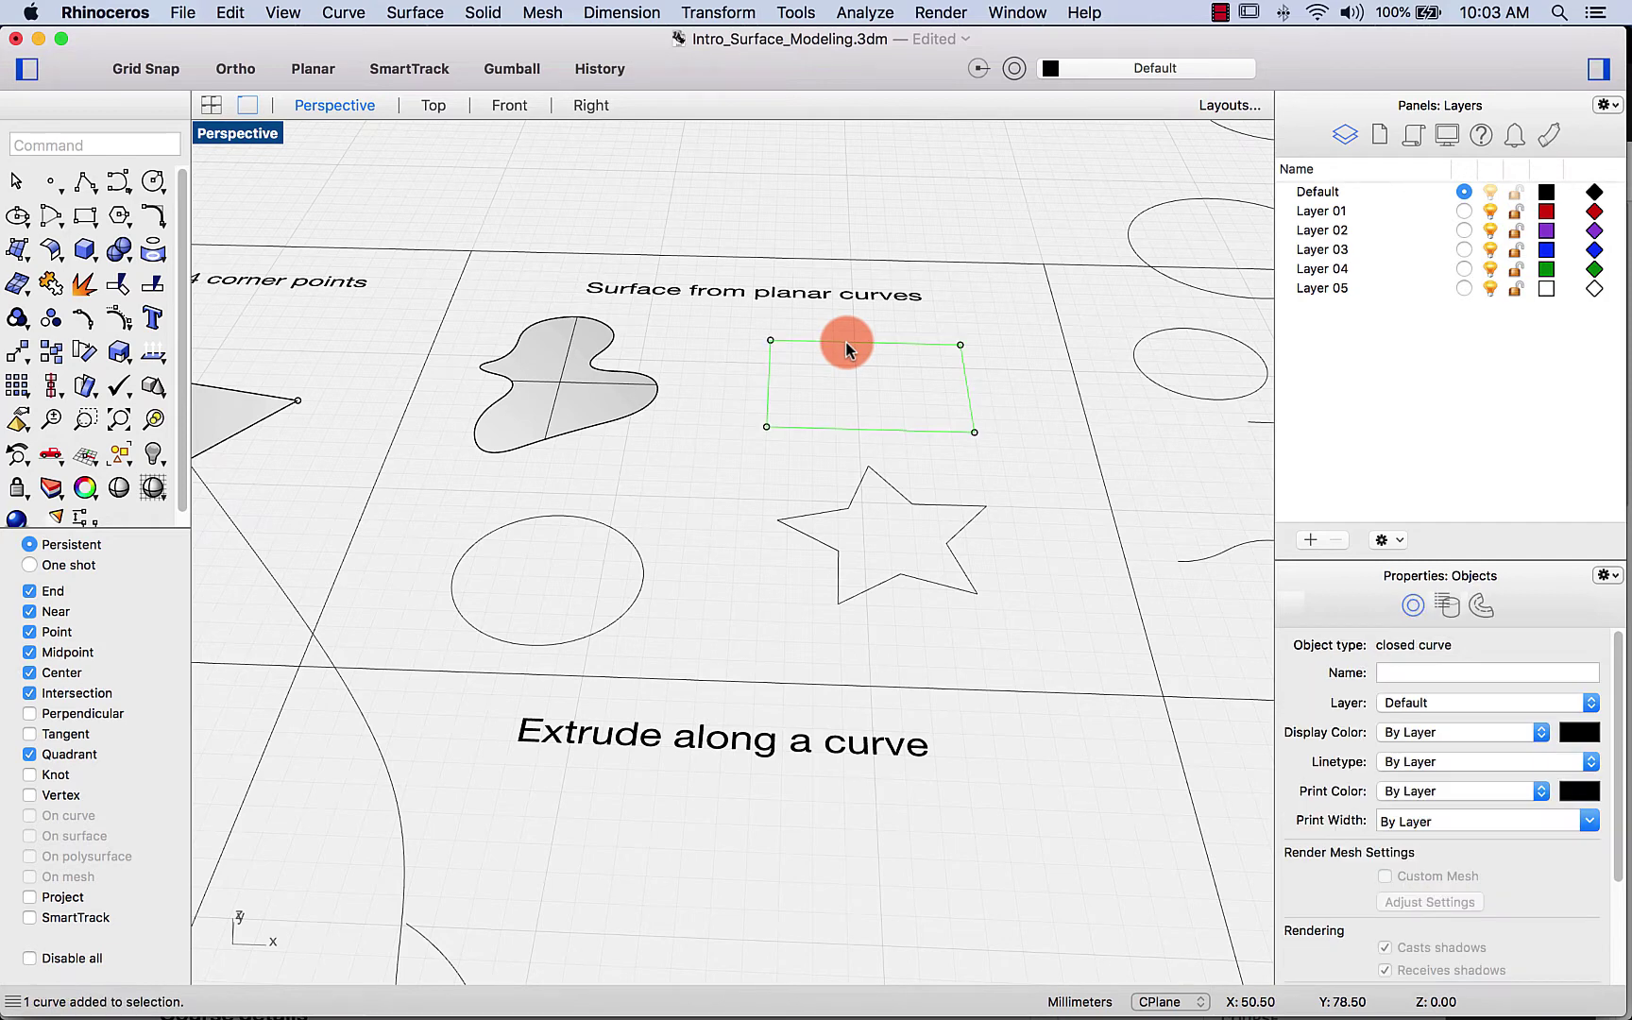
key("Return")
left_click(899, 497)
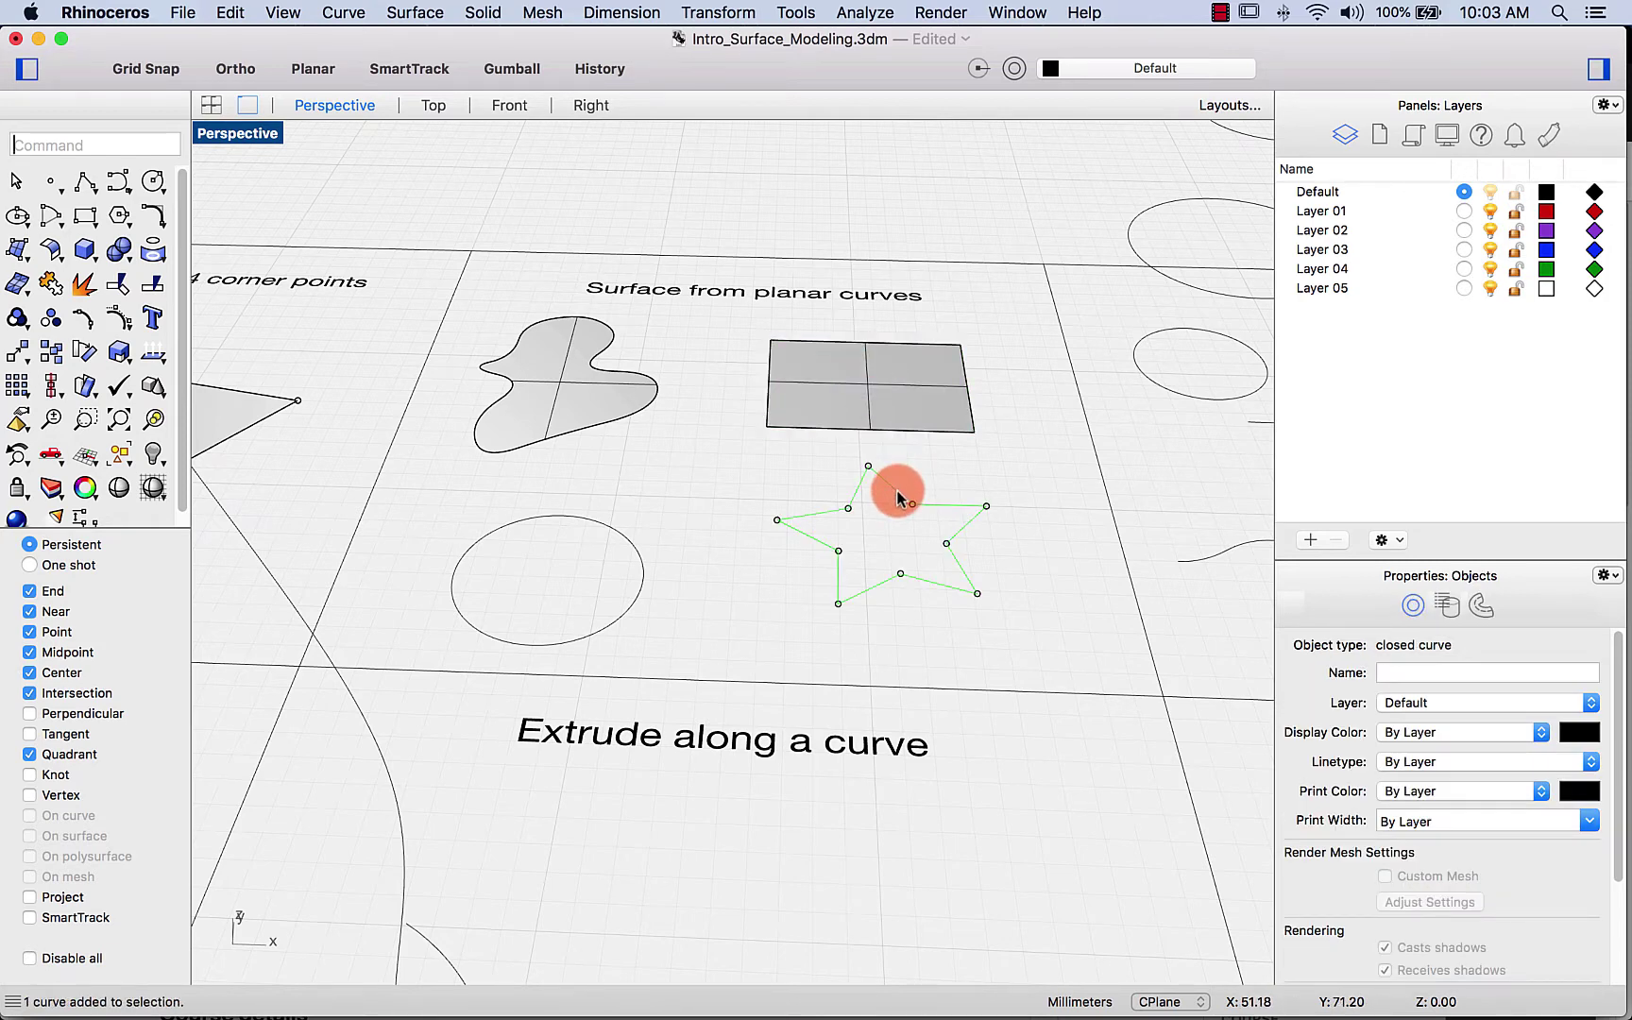
key("Return")
left_click(647, 546)
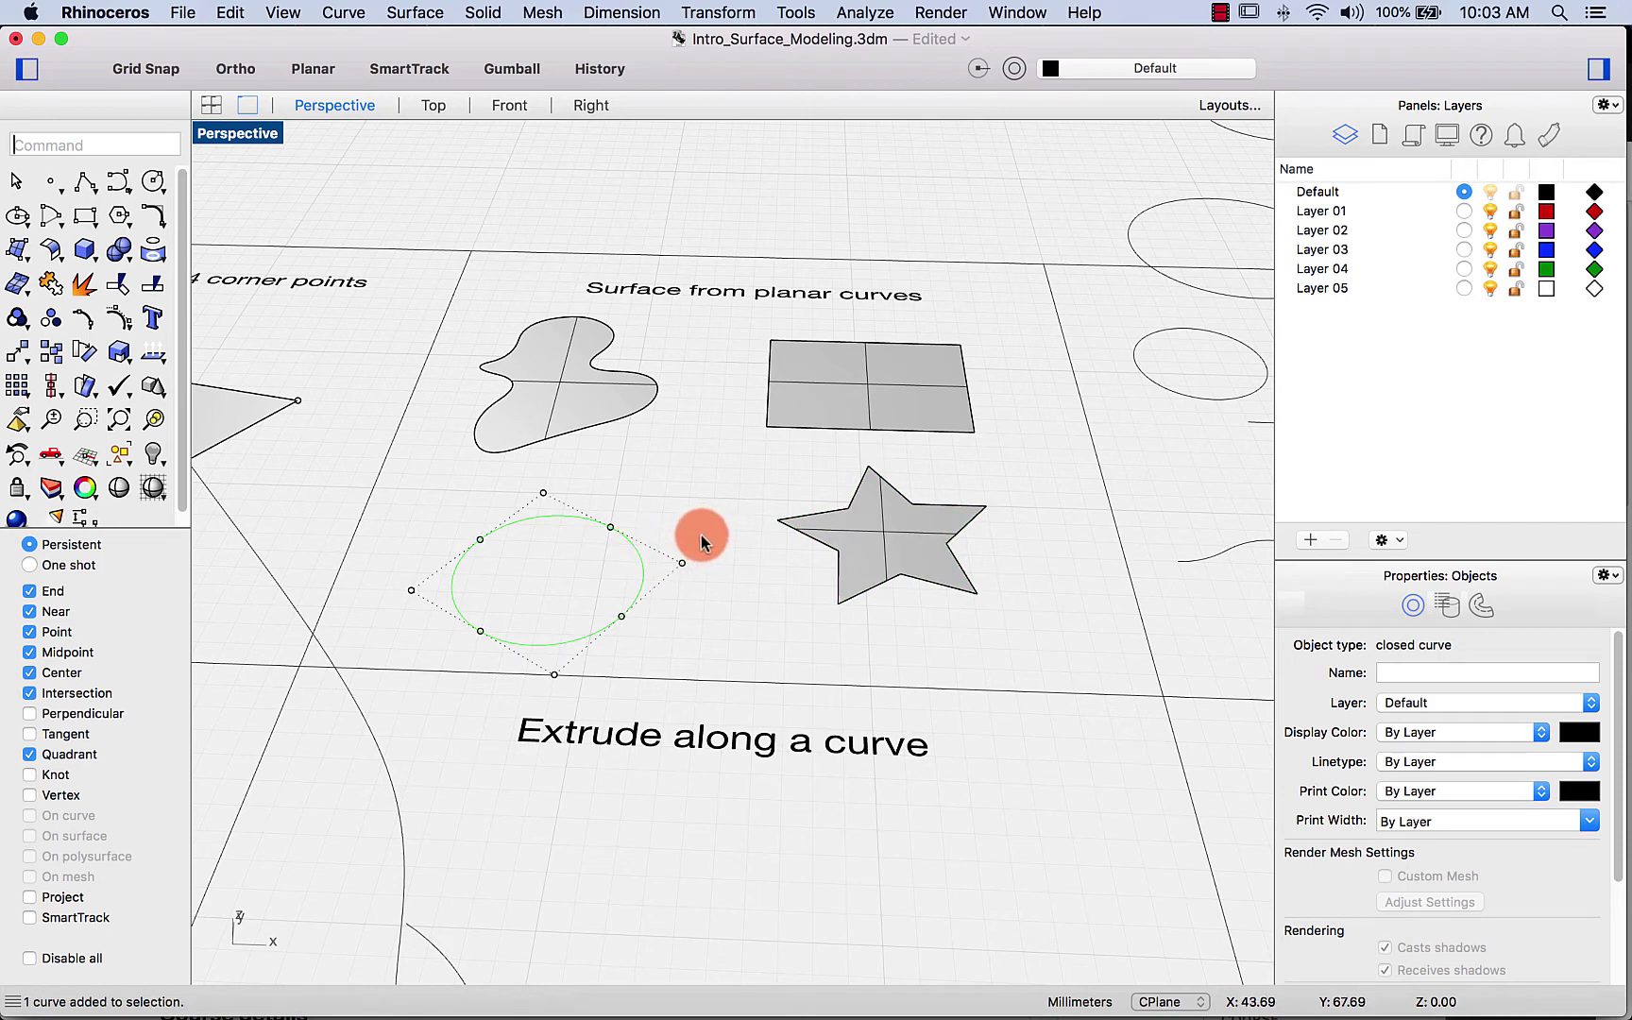
key("Return")
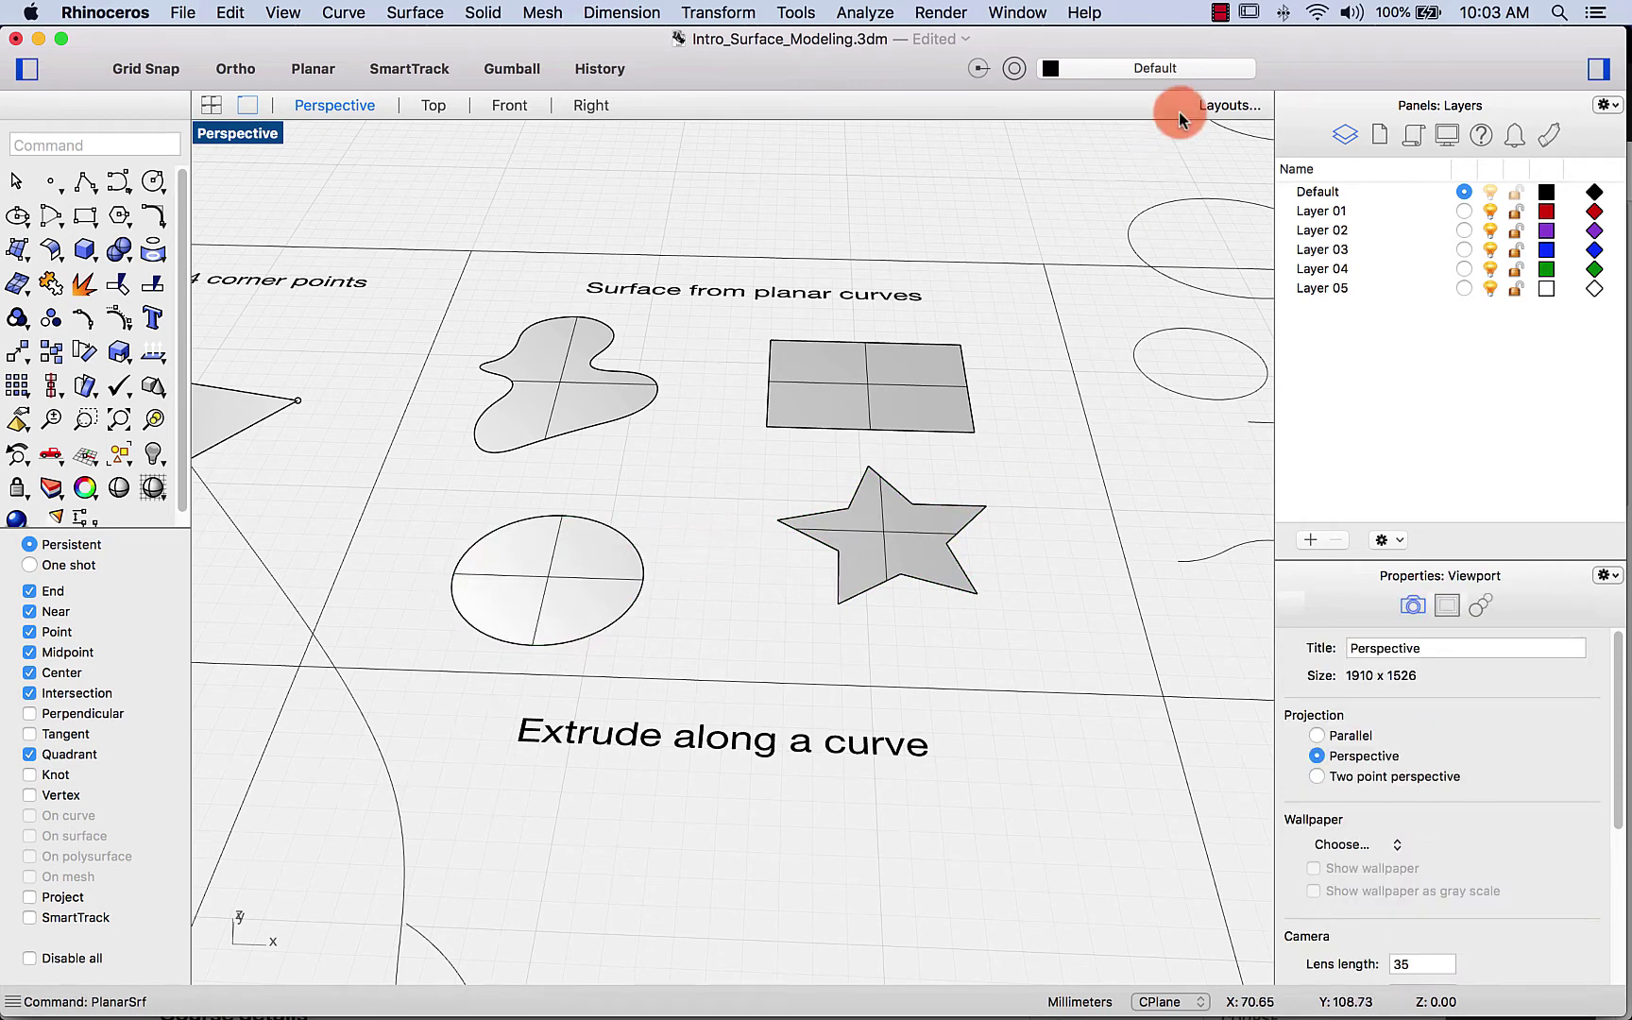
left_click(1224, 14)
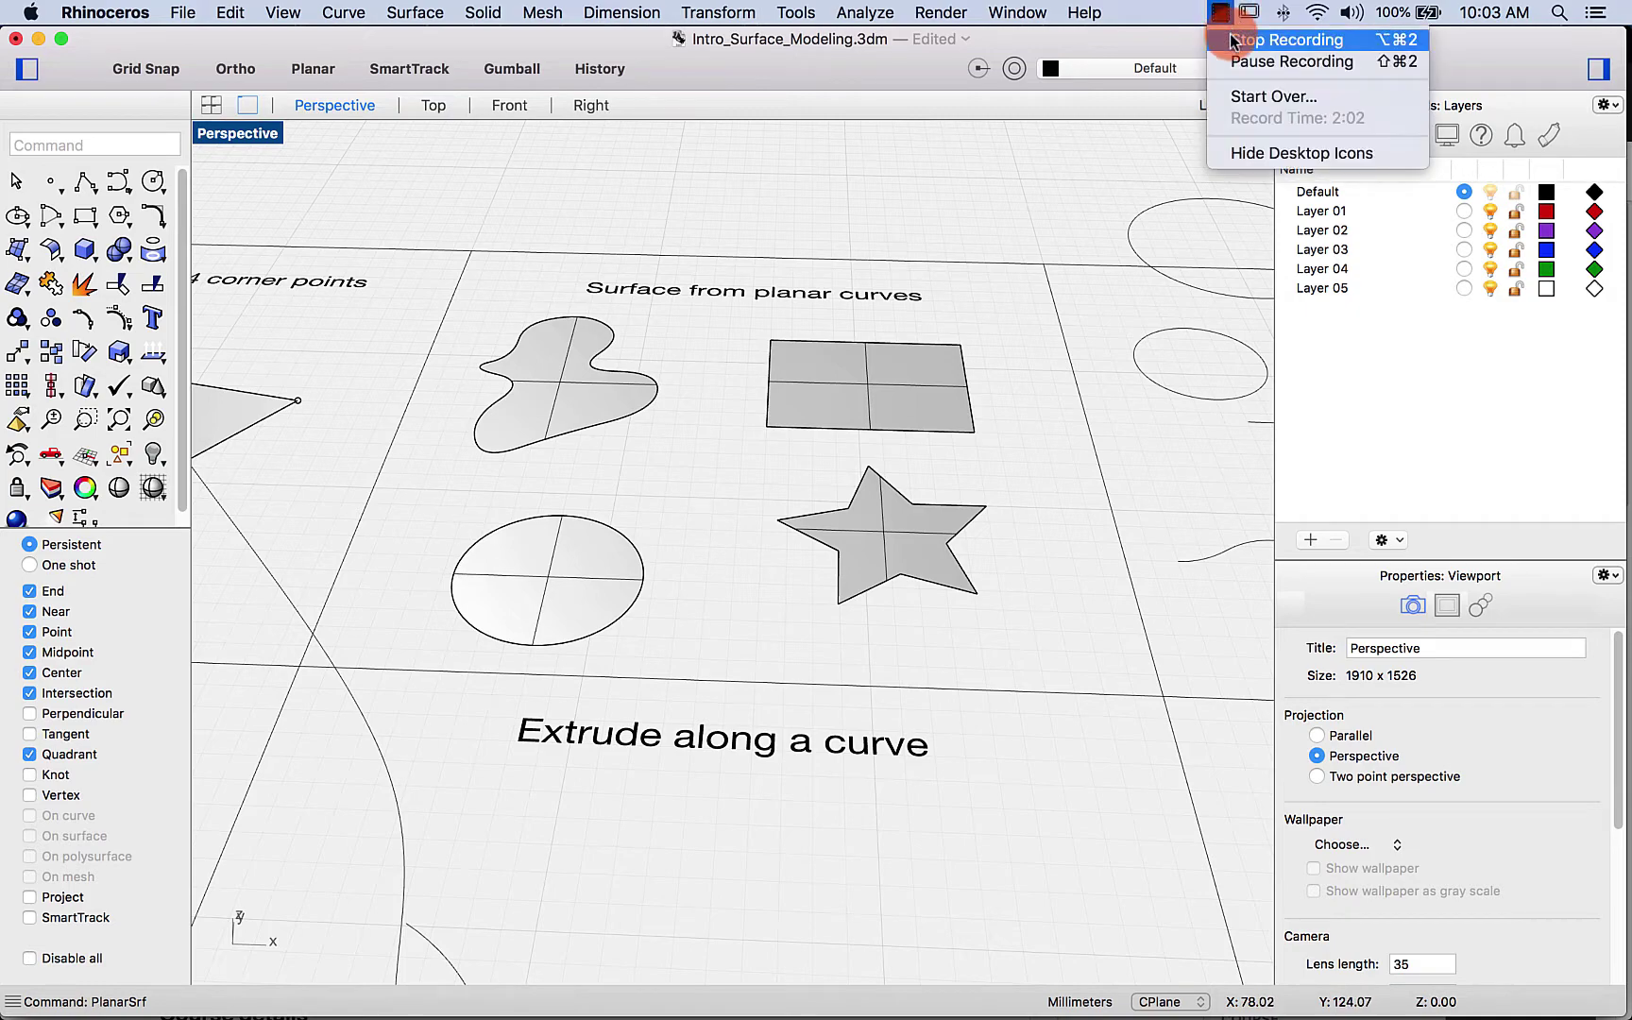
left_click(1233, 41)
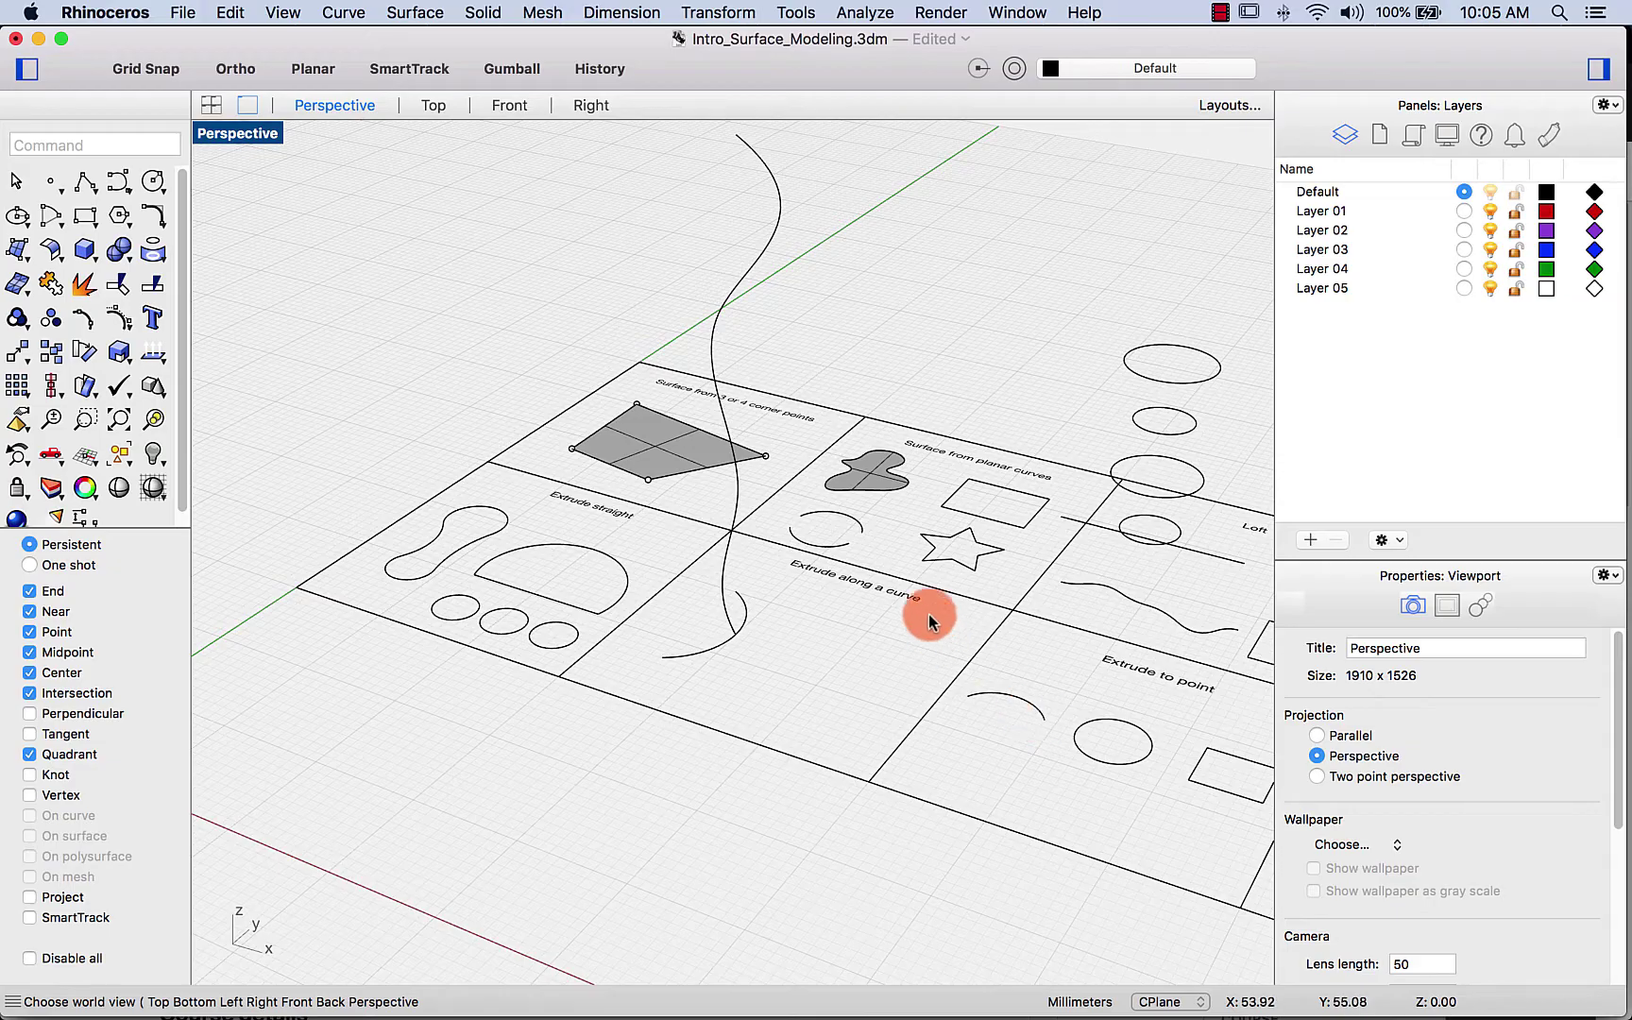
Step: Try to create a planar surface with PlanarSrf from the two open arcs in the "Surface from planar curves" cell
scroll(899, 557, "up", 5)
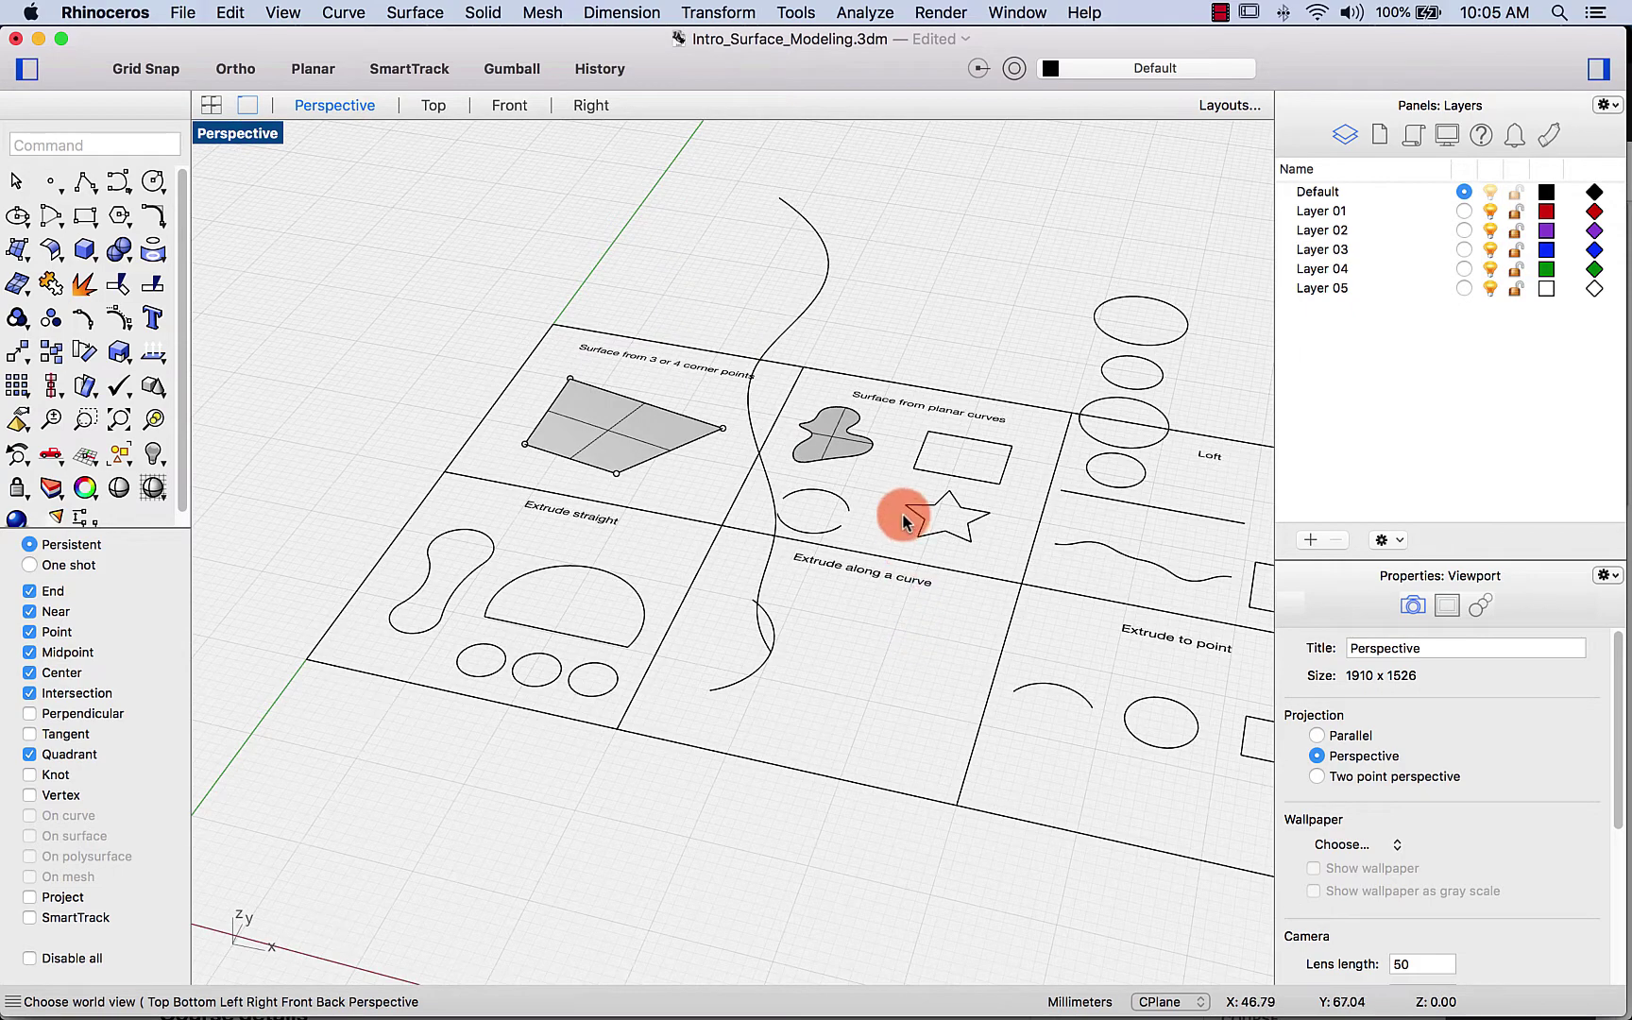
scroll(902, 520, "up", 3)
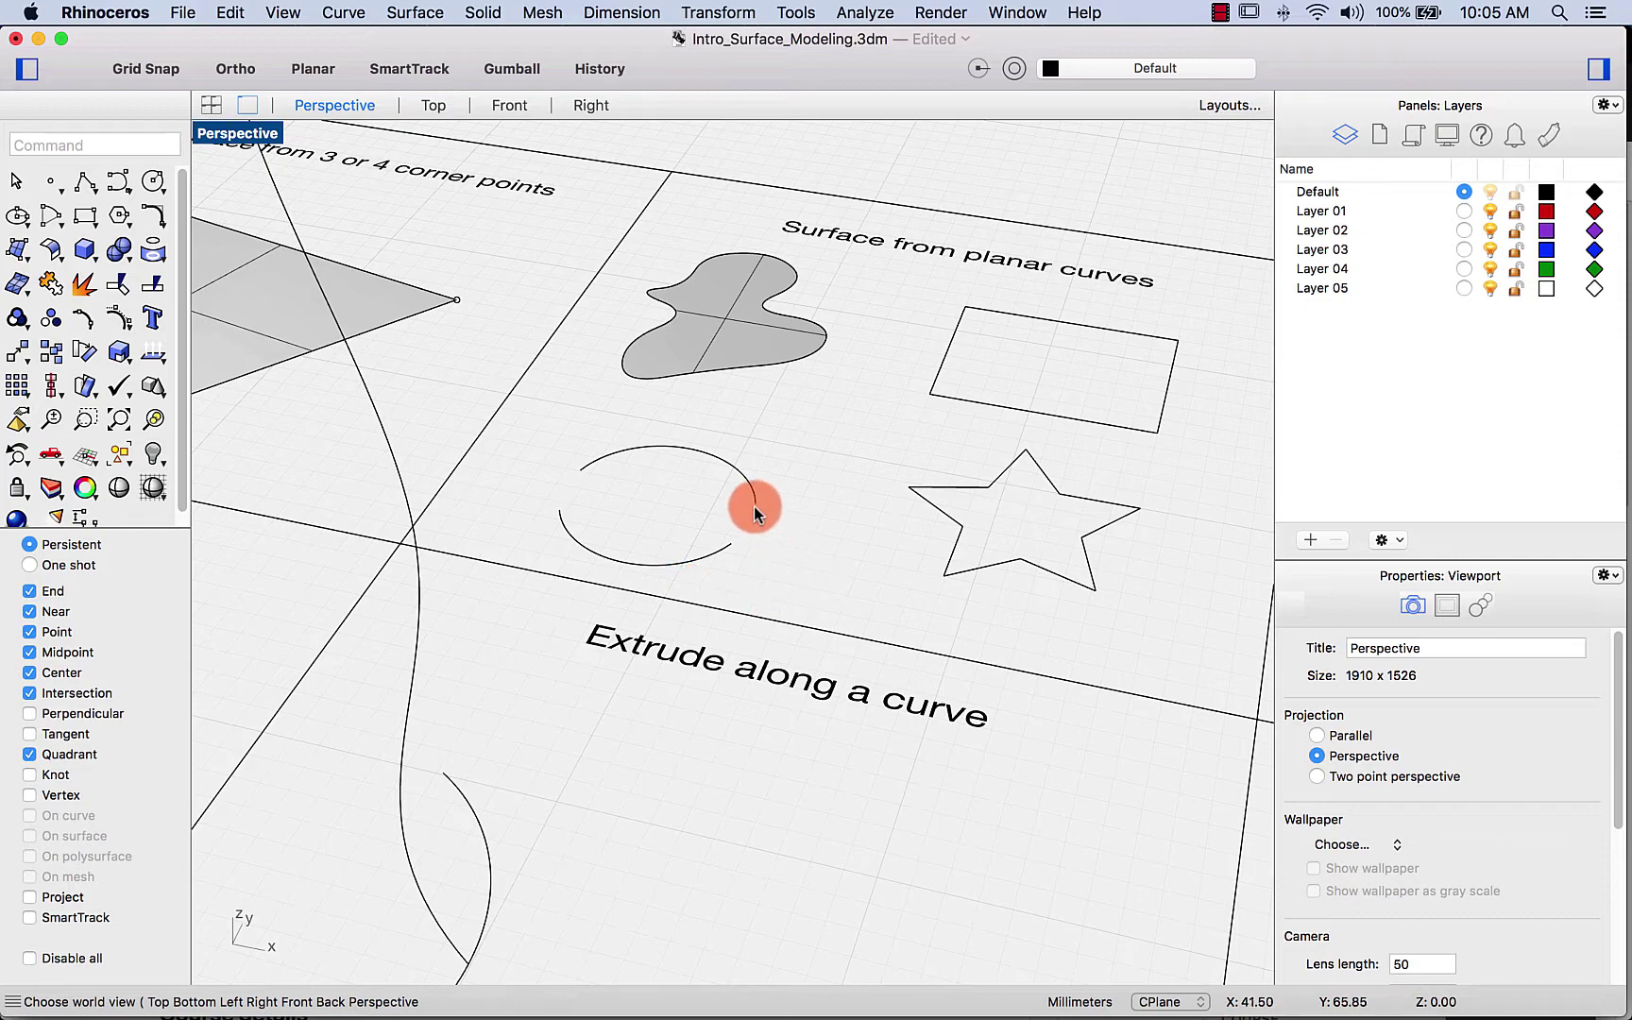
right_click_drag(754, 506, 746, 546)
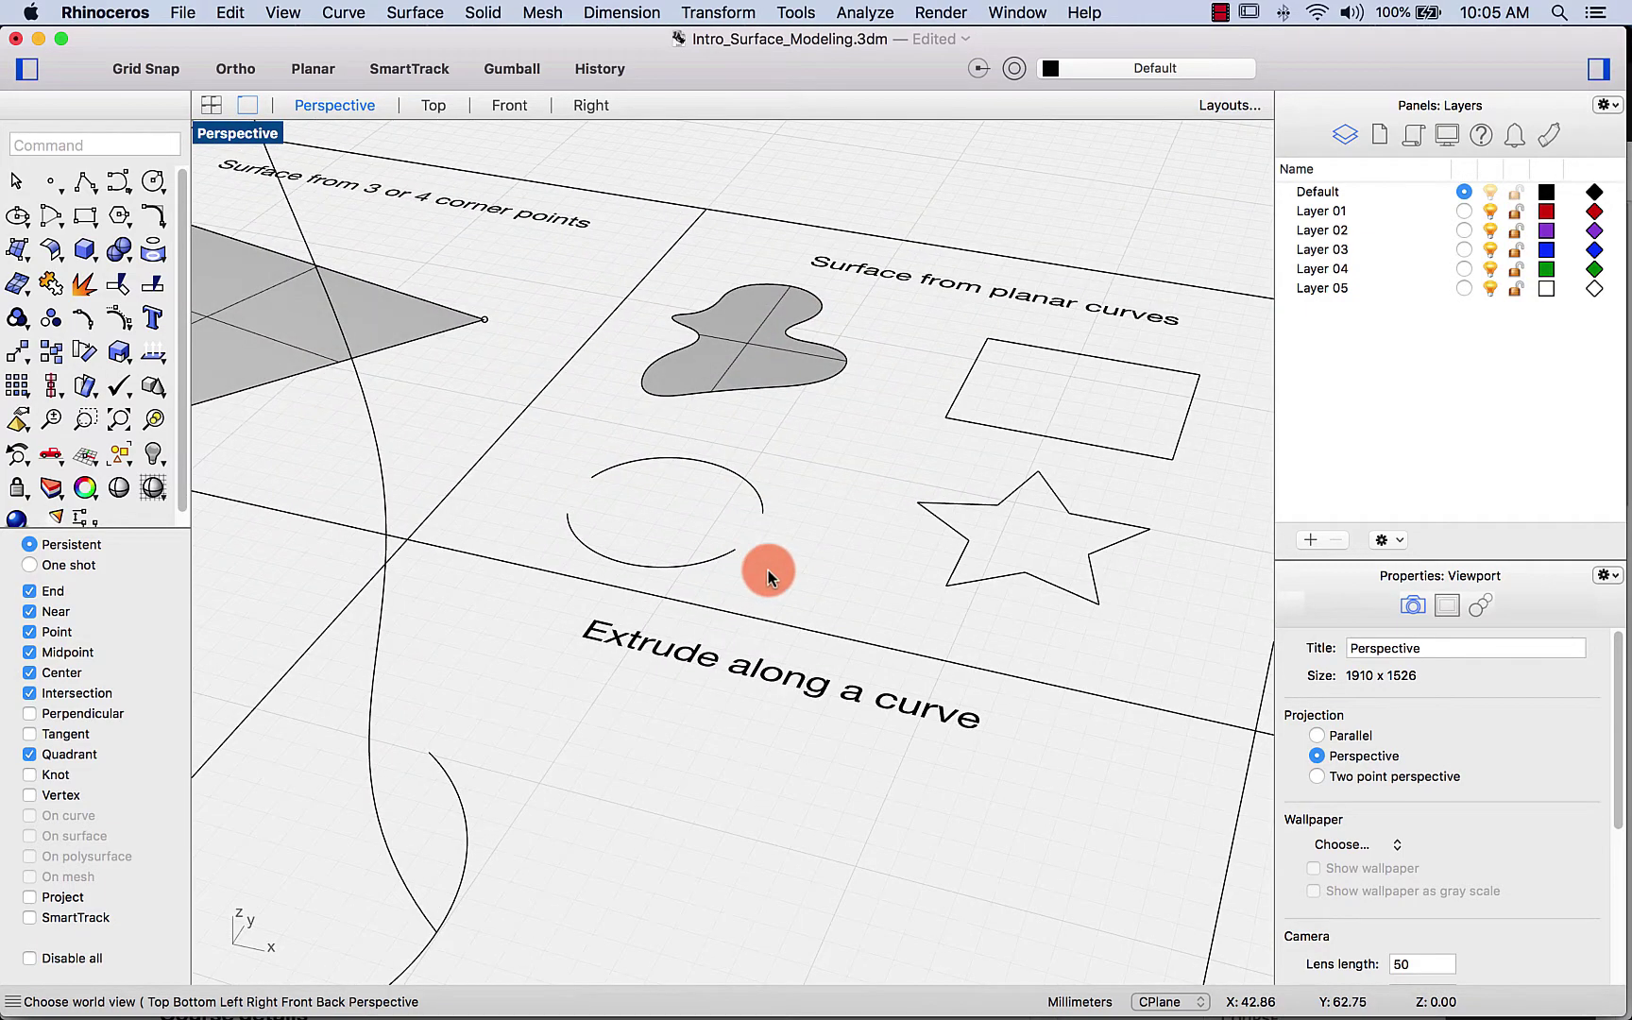
left_click(711, 563)
left_click(763, 514, "shift")
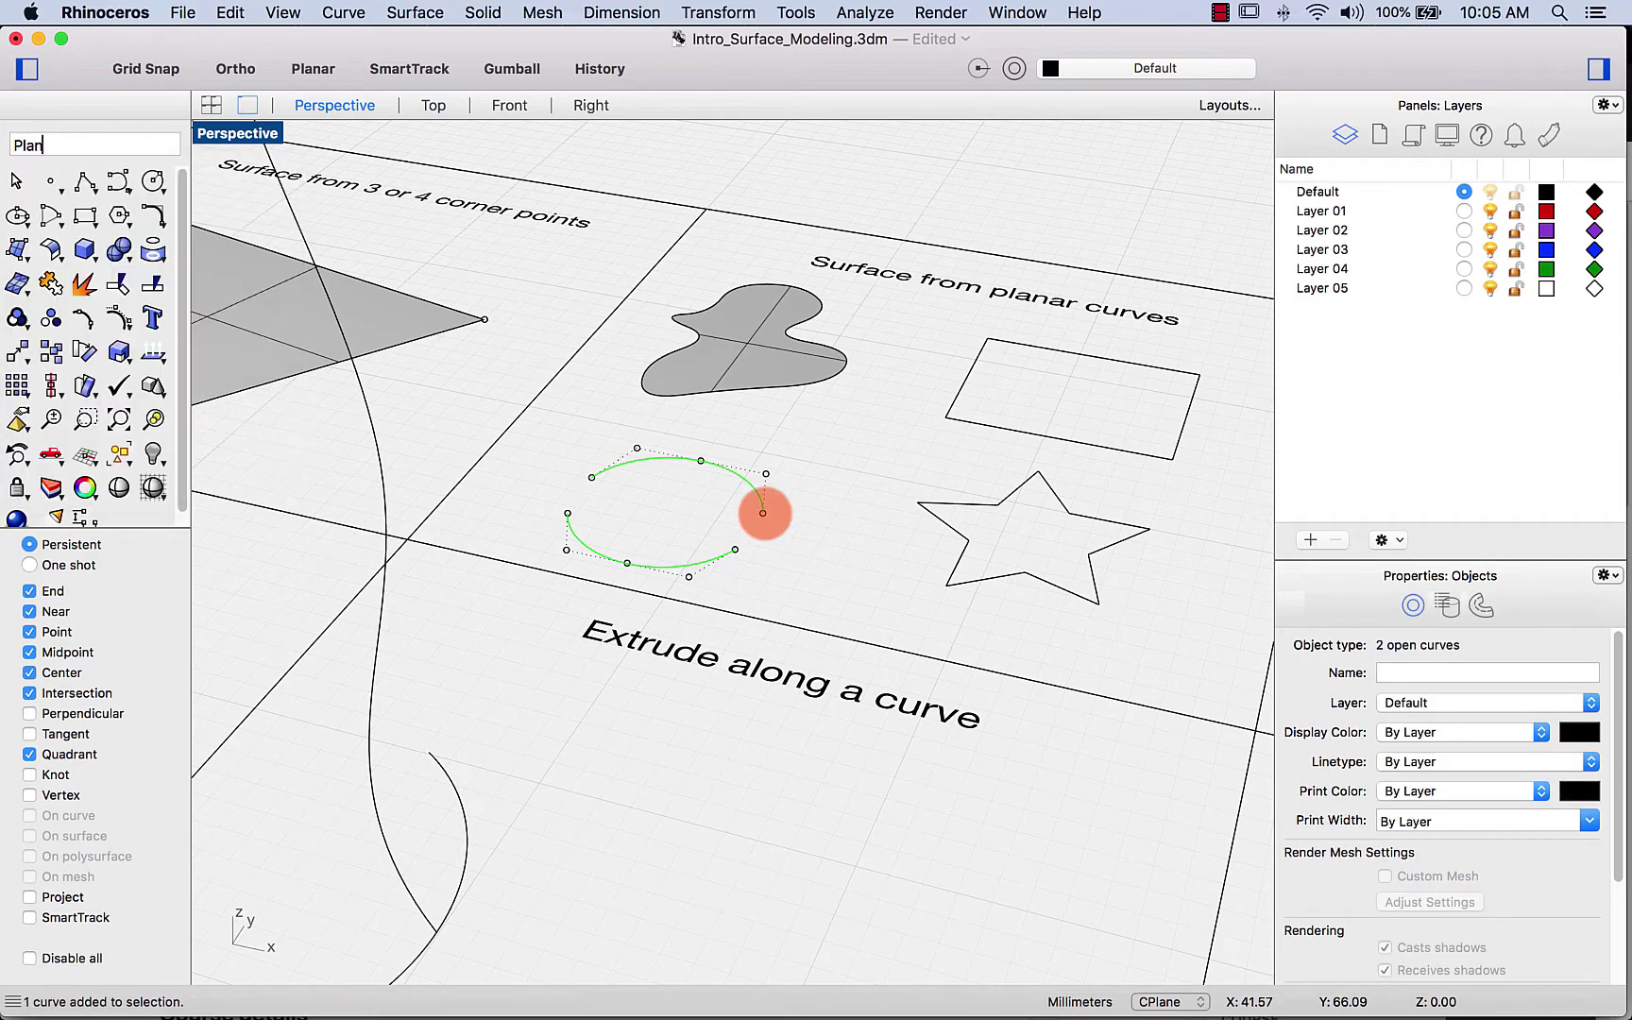
type("arSrf")
key("Return")
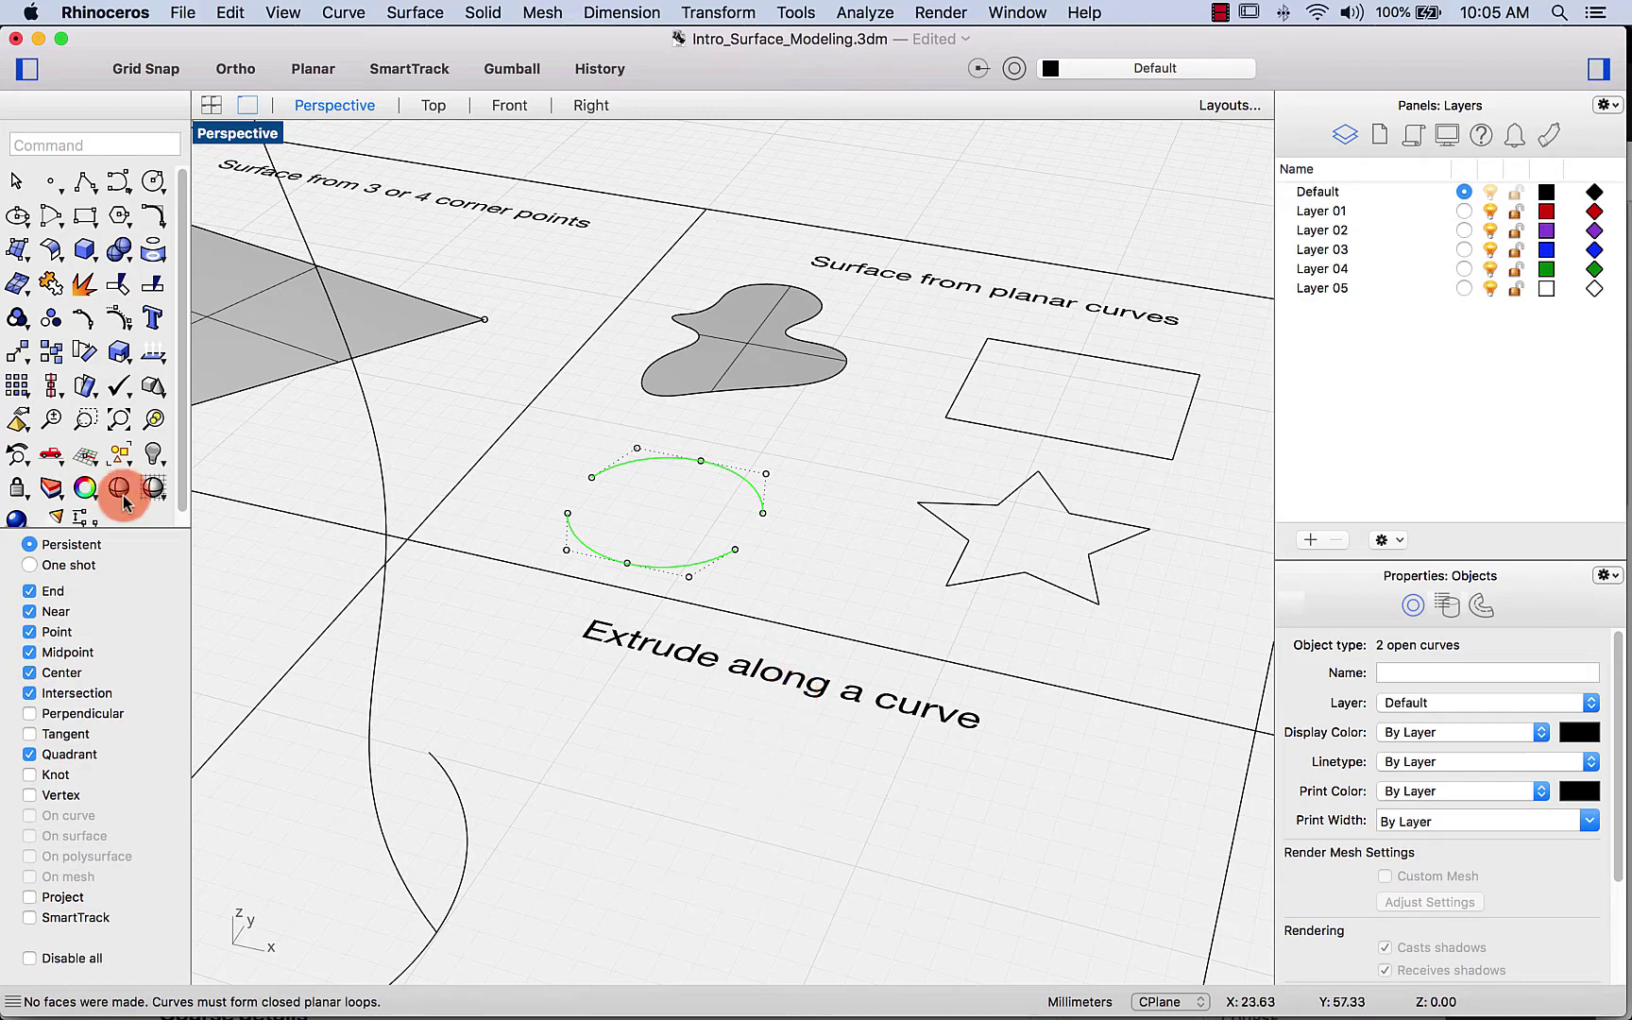
Step: Clear the arc selection and start a straight extrusion of the peanut-shaped closed curve in the "Extrude straight" cell
left_click(588, 408)
right_click_drag(863, 507, 1105, 460, "shift")
right_click_drag(460, 494, 1100, 379, "shift")
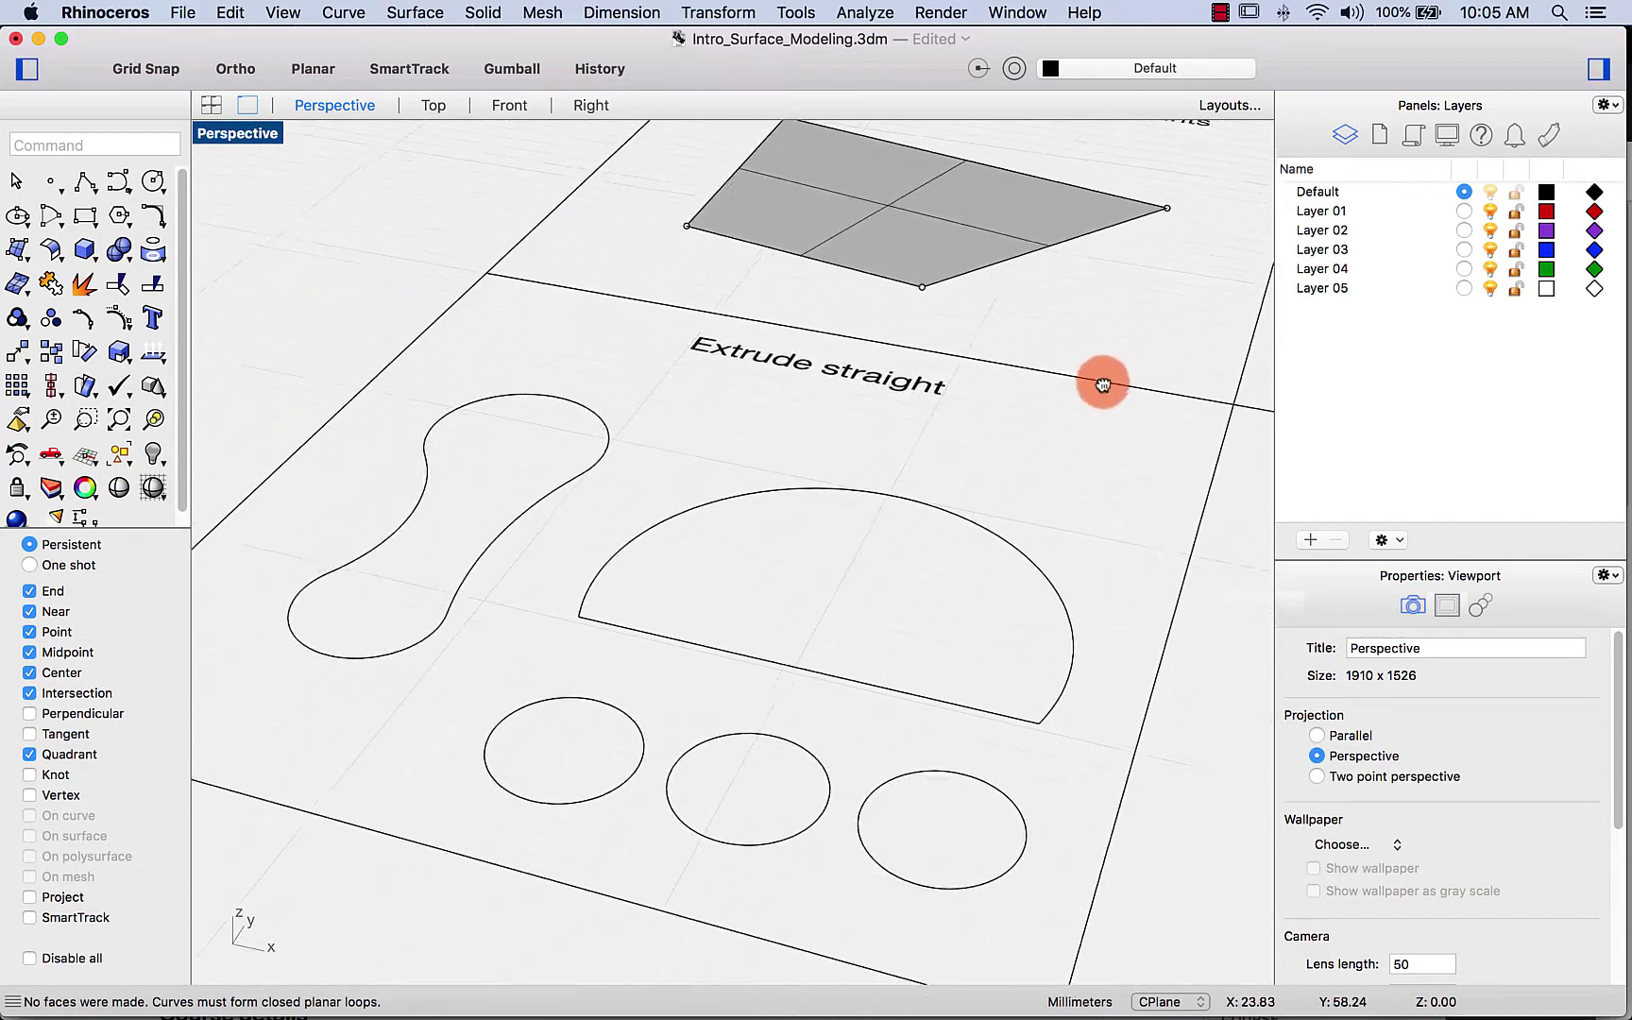
scroll(675, 381, "down", 6)
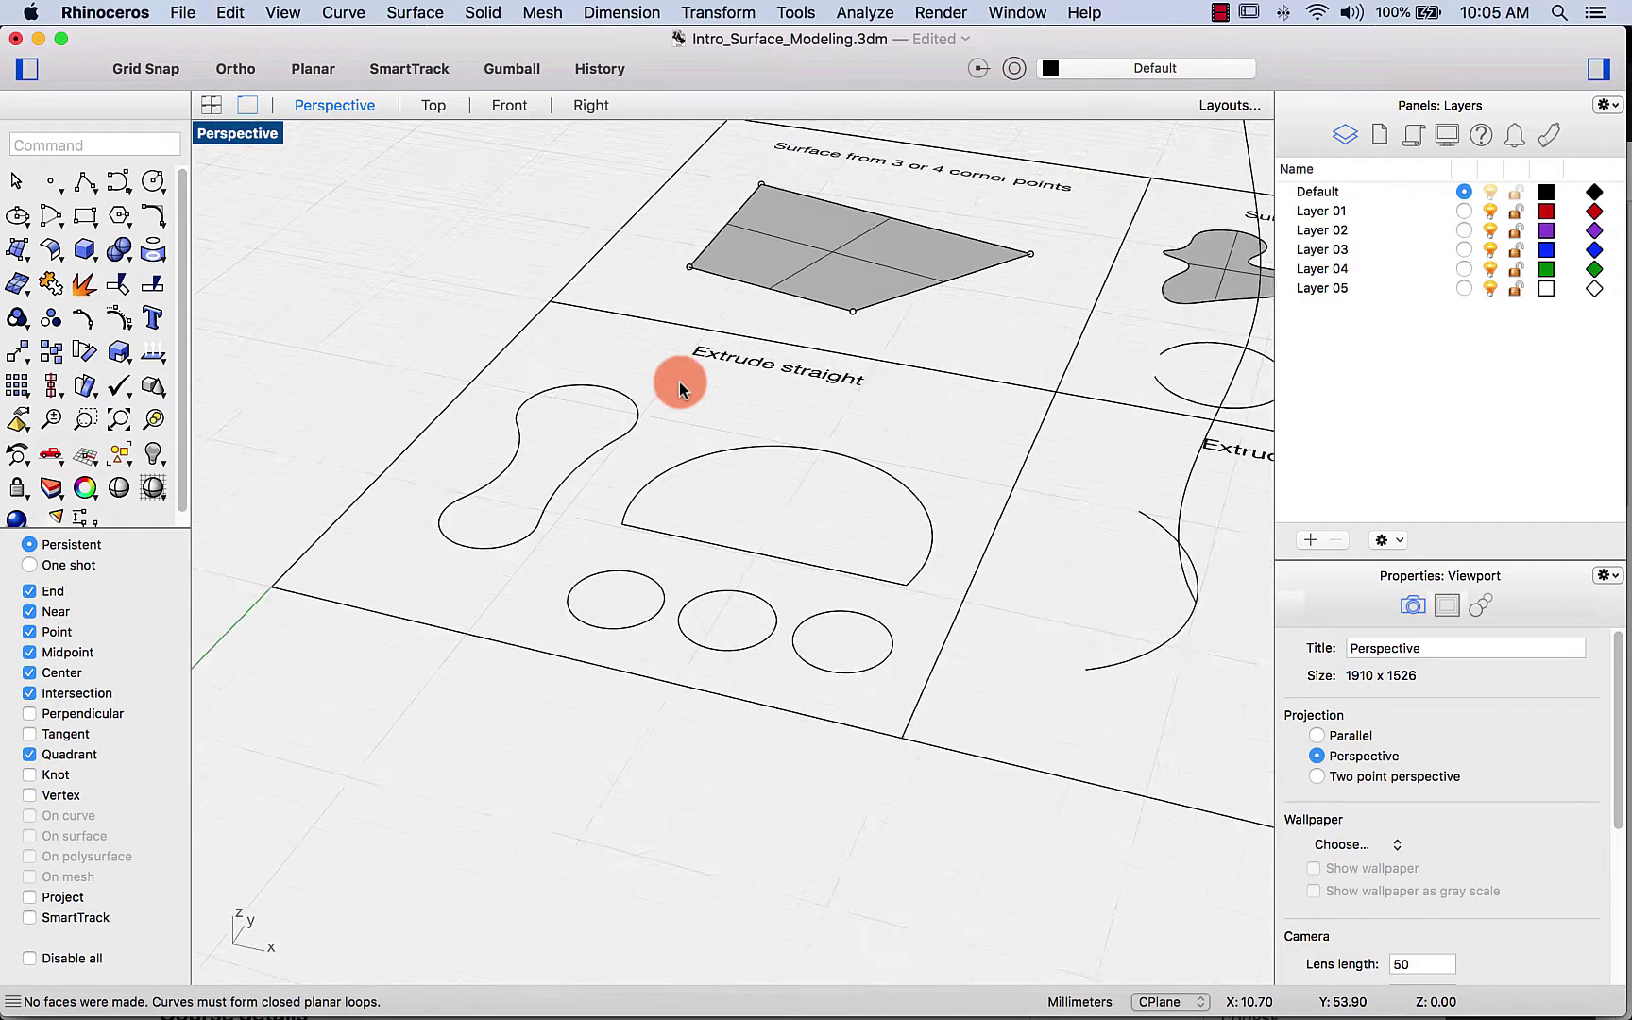
right_click_drag(675, 402, 680, 386)
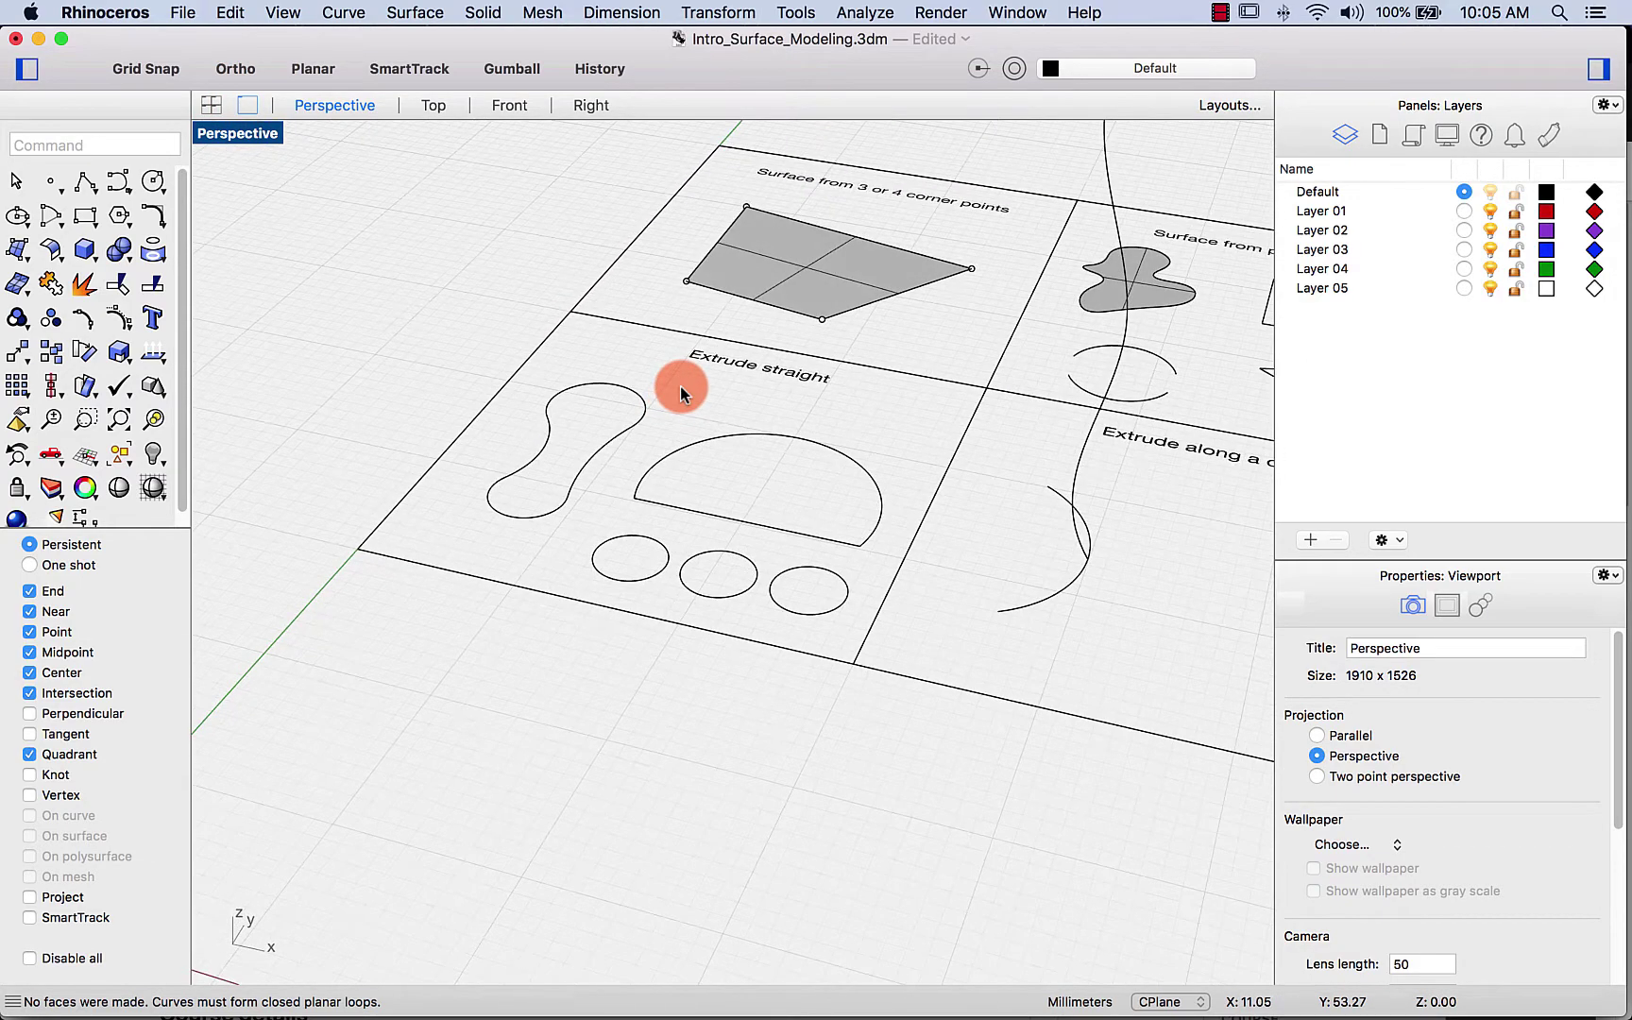
left_click(638, 427)
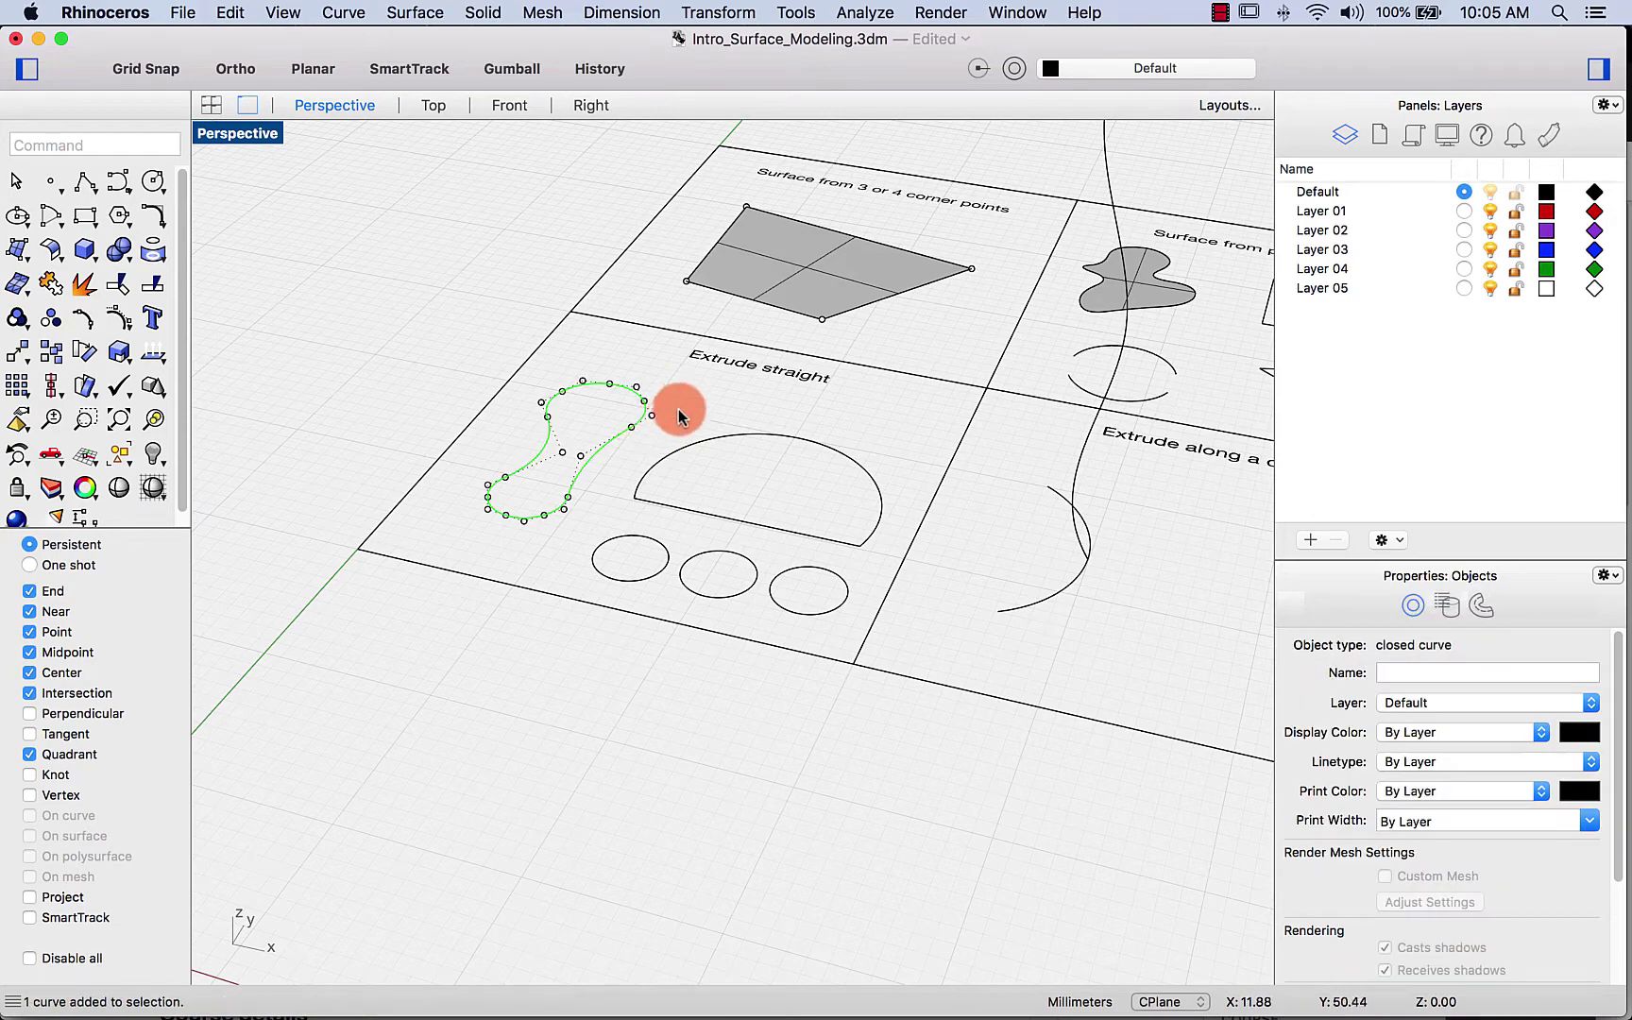
right_click_drag(331, 405, 332, 411)
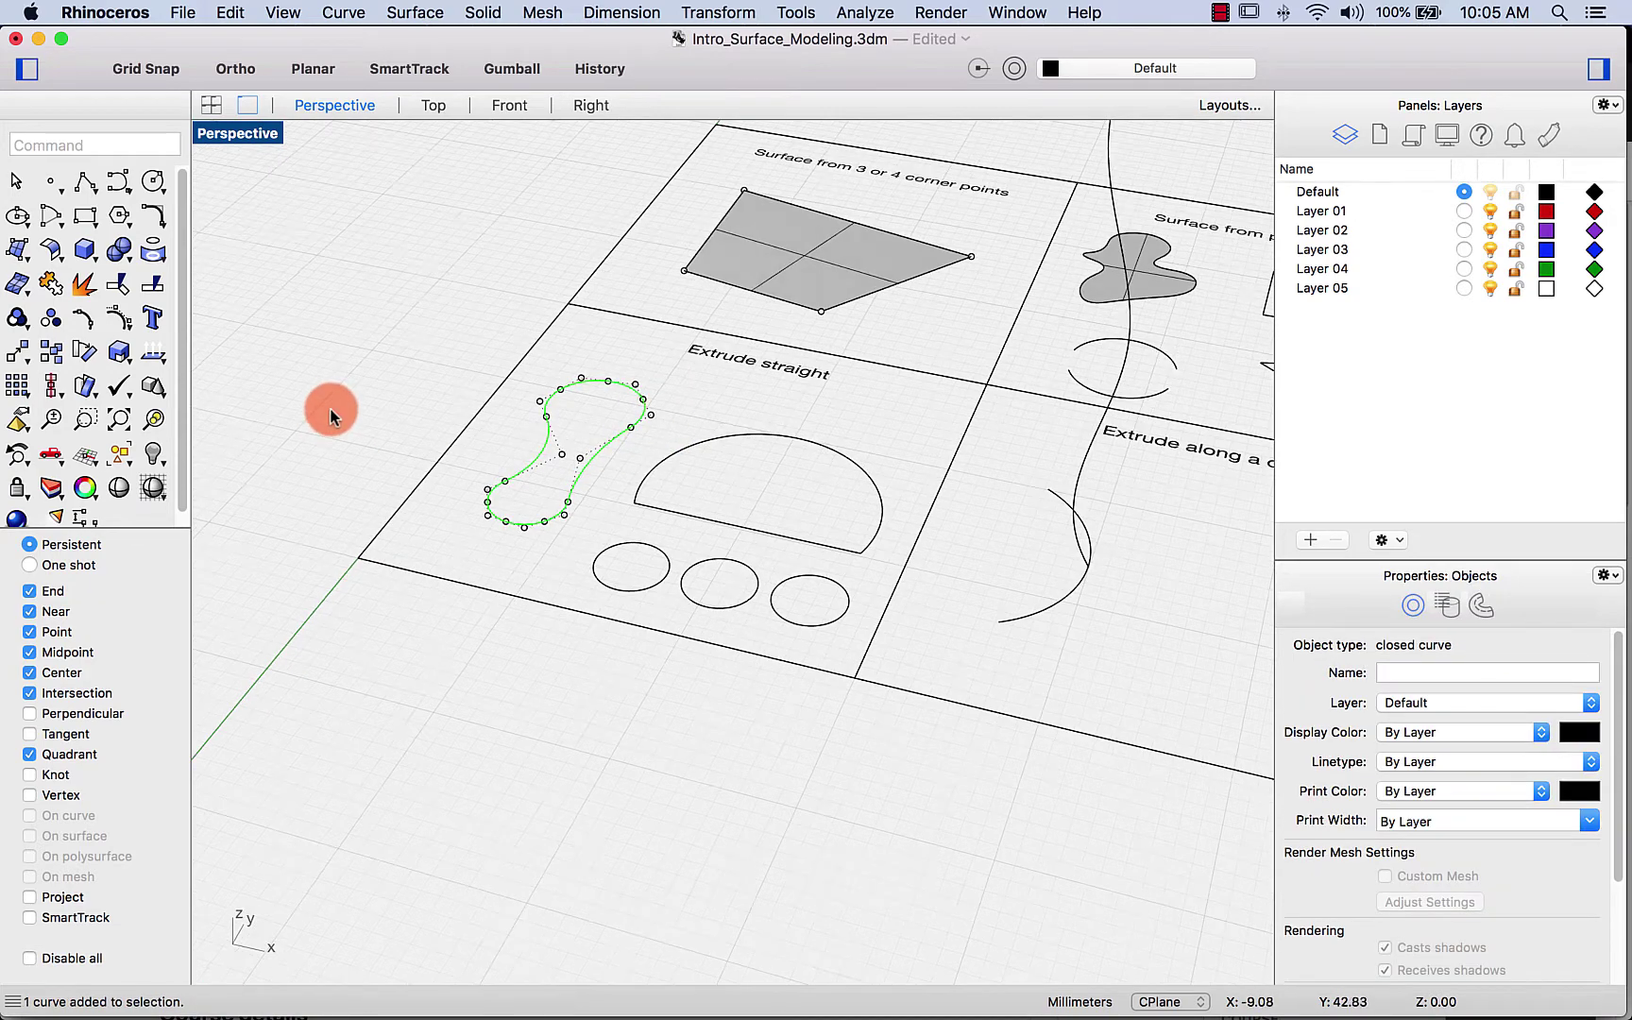
left_click(18, 251)
mouse_move(89, 544)
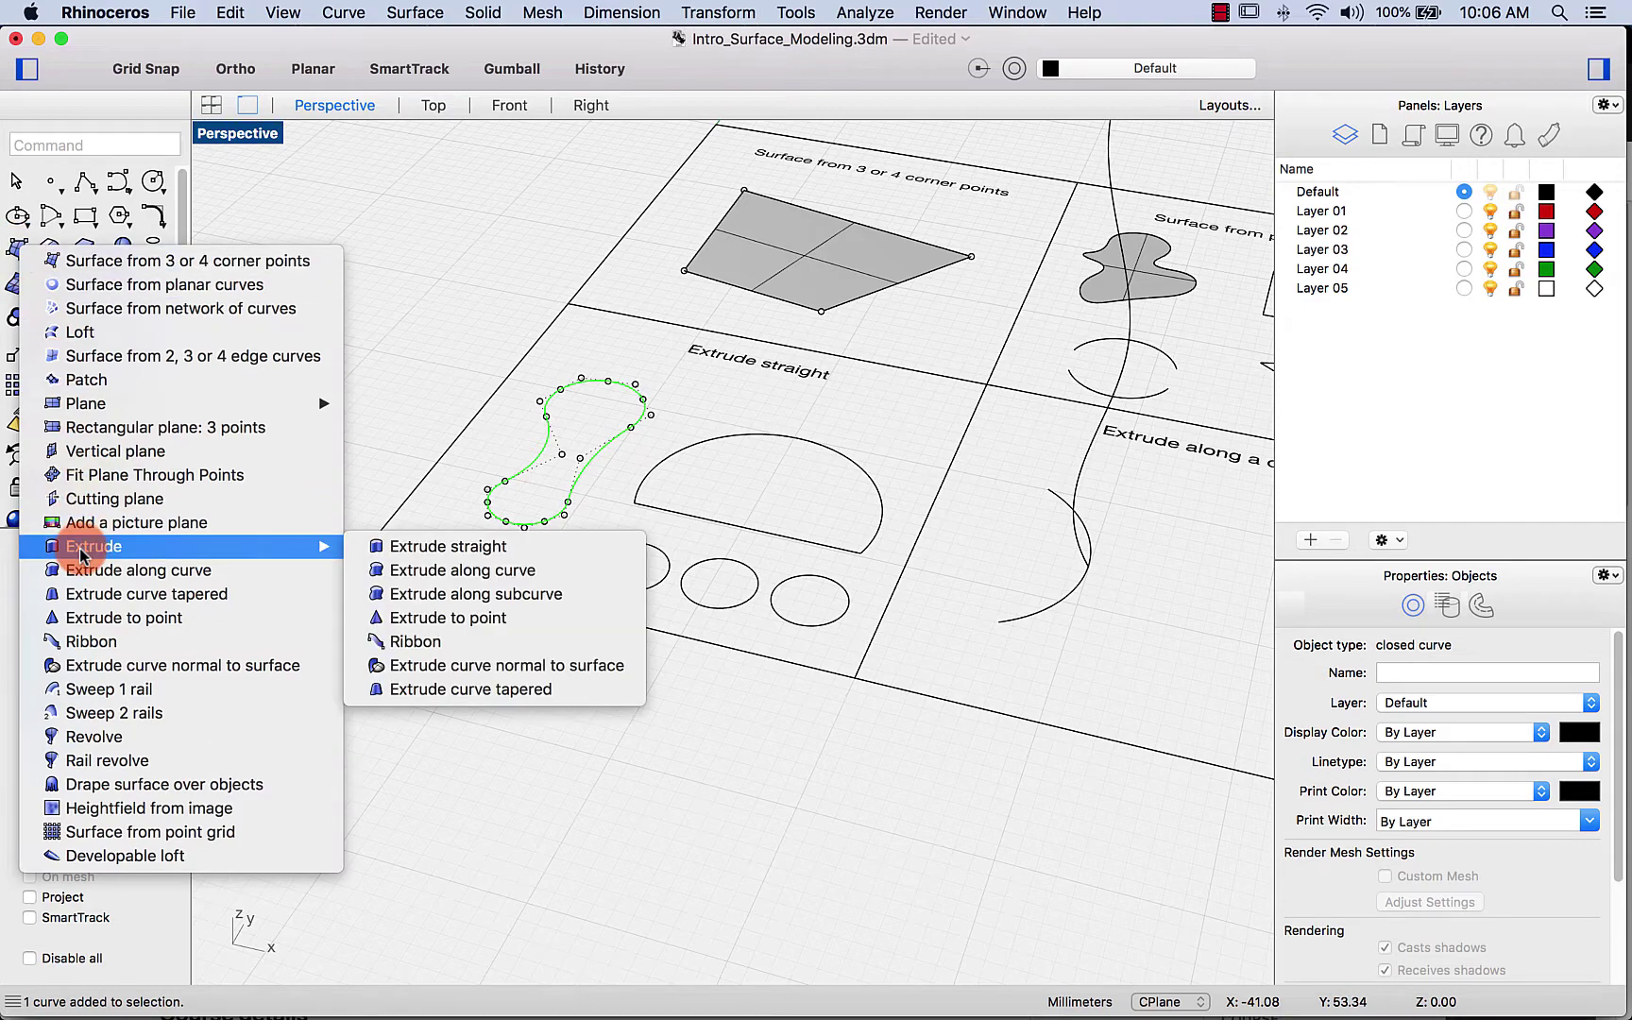
left_click(460, 546)
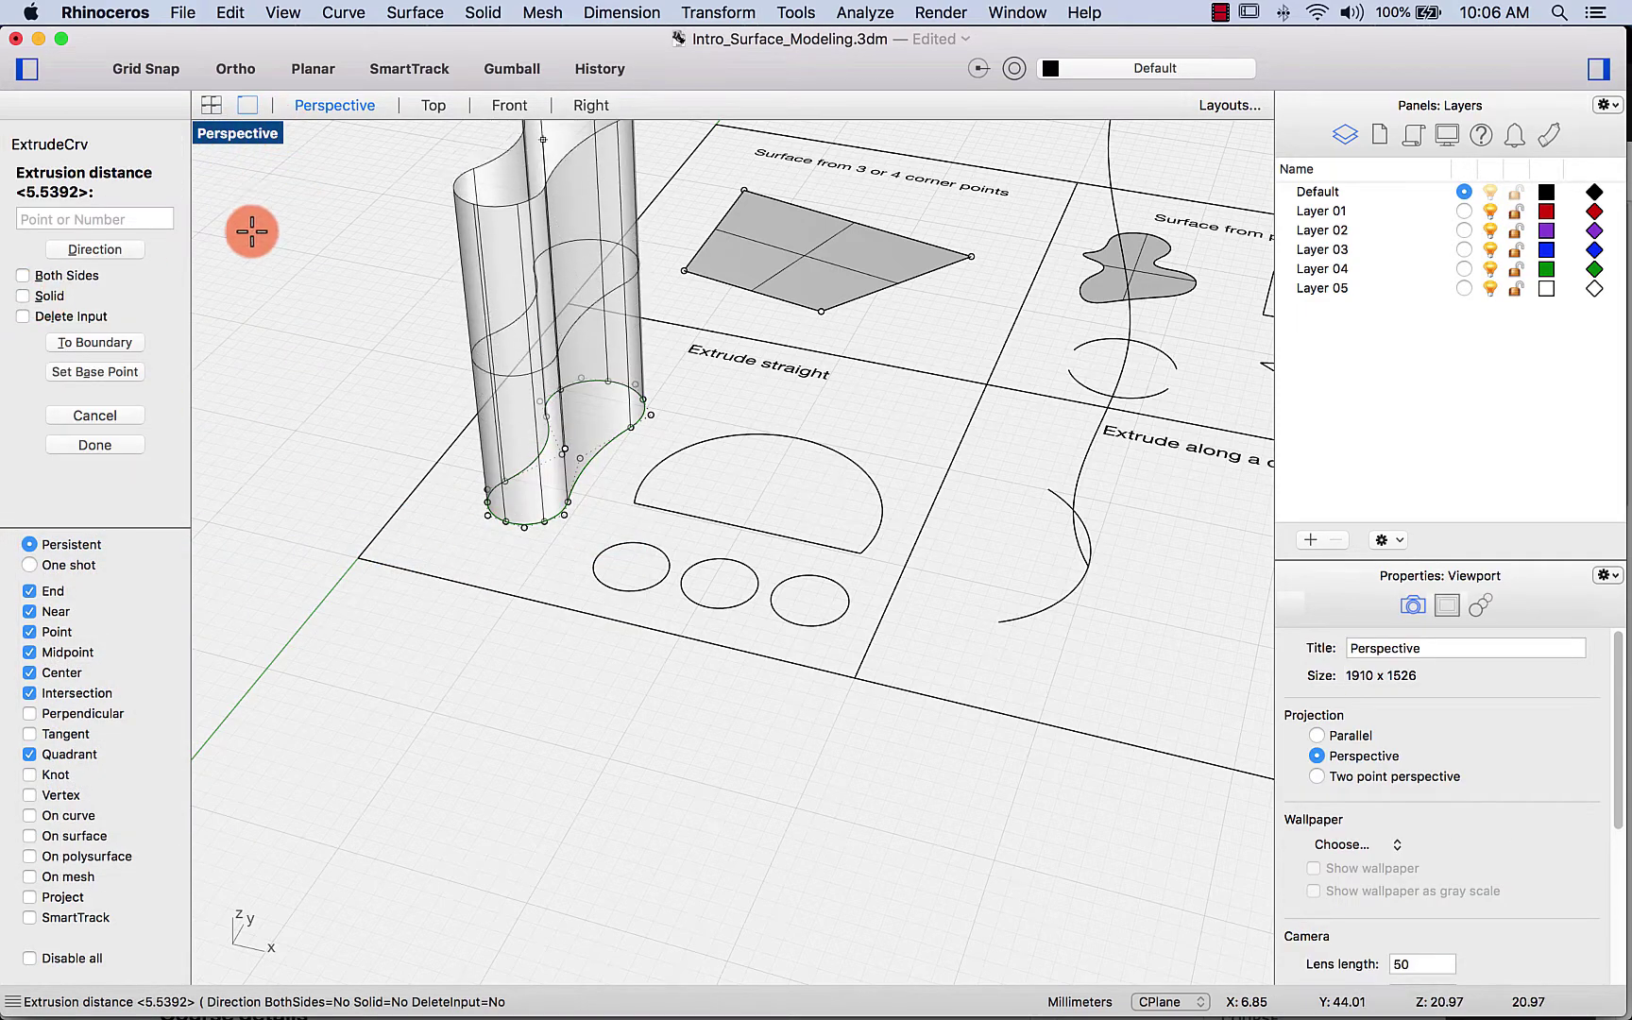
Step: Preview the Both Sides and Solid options, switch both off again, and extrude the peanut-shaped curve upward about 8.67 mm
right_click_drag(271, 350, 274, 298)
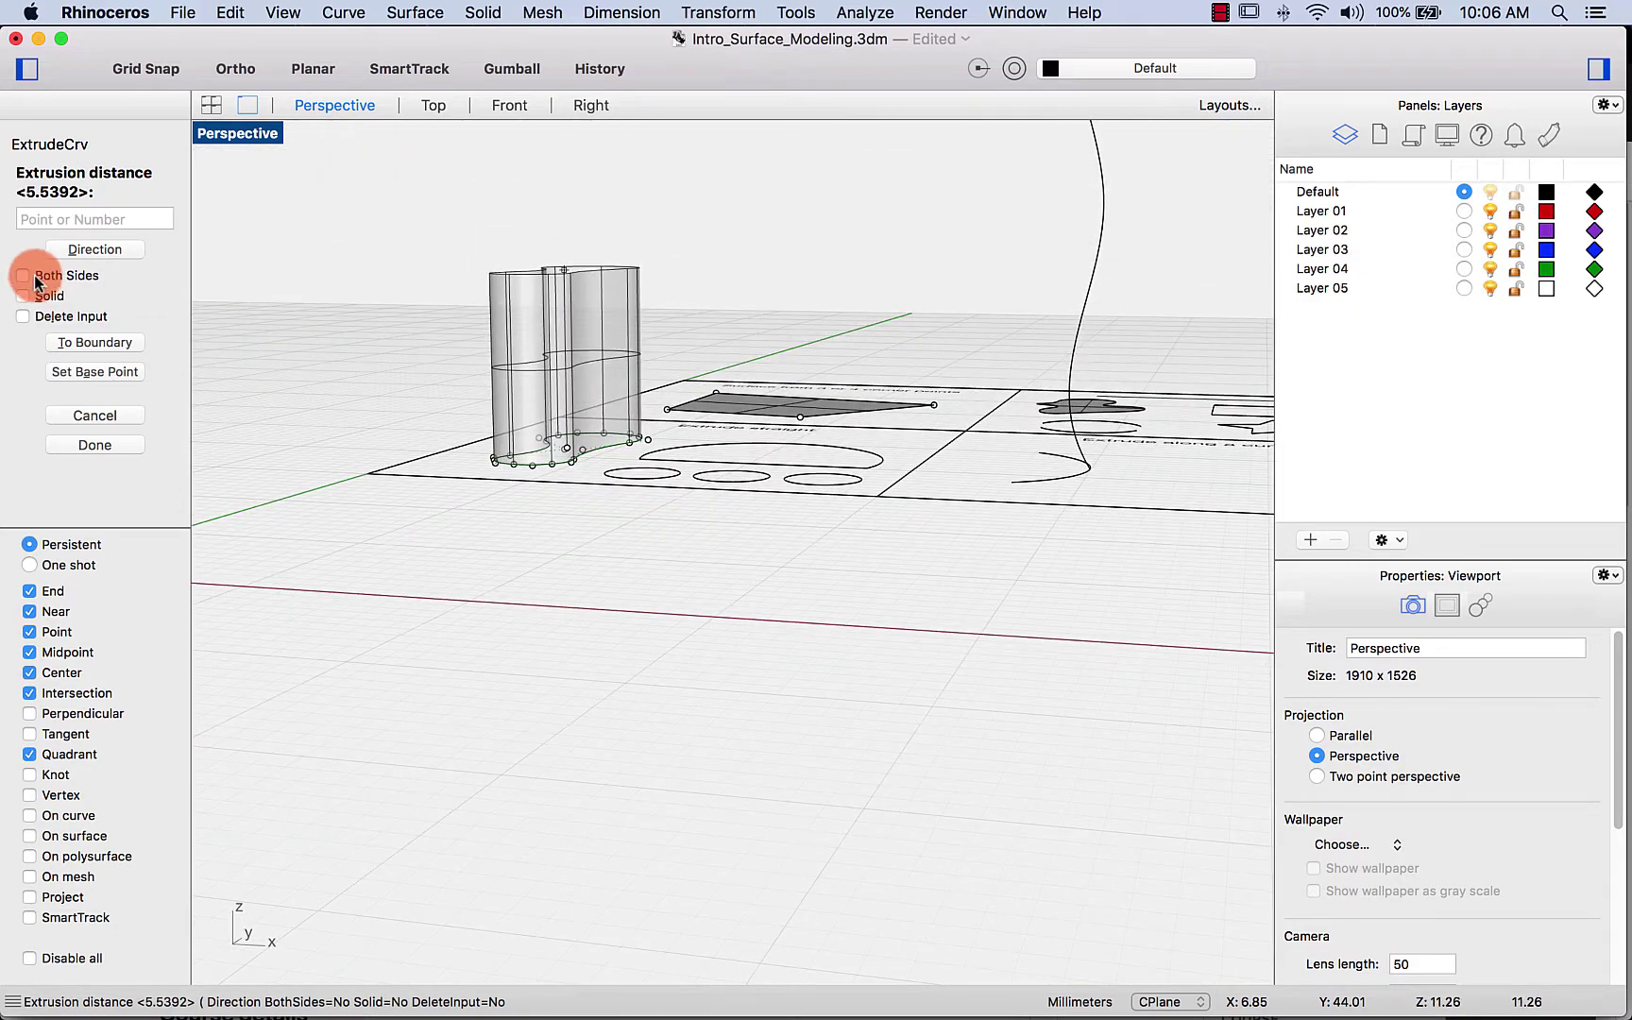
left_click(22, 274)
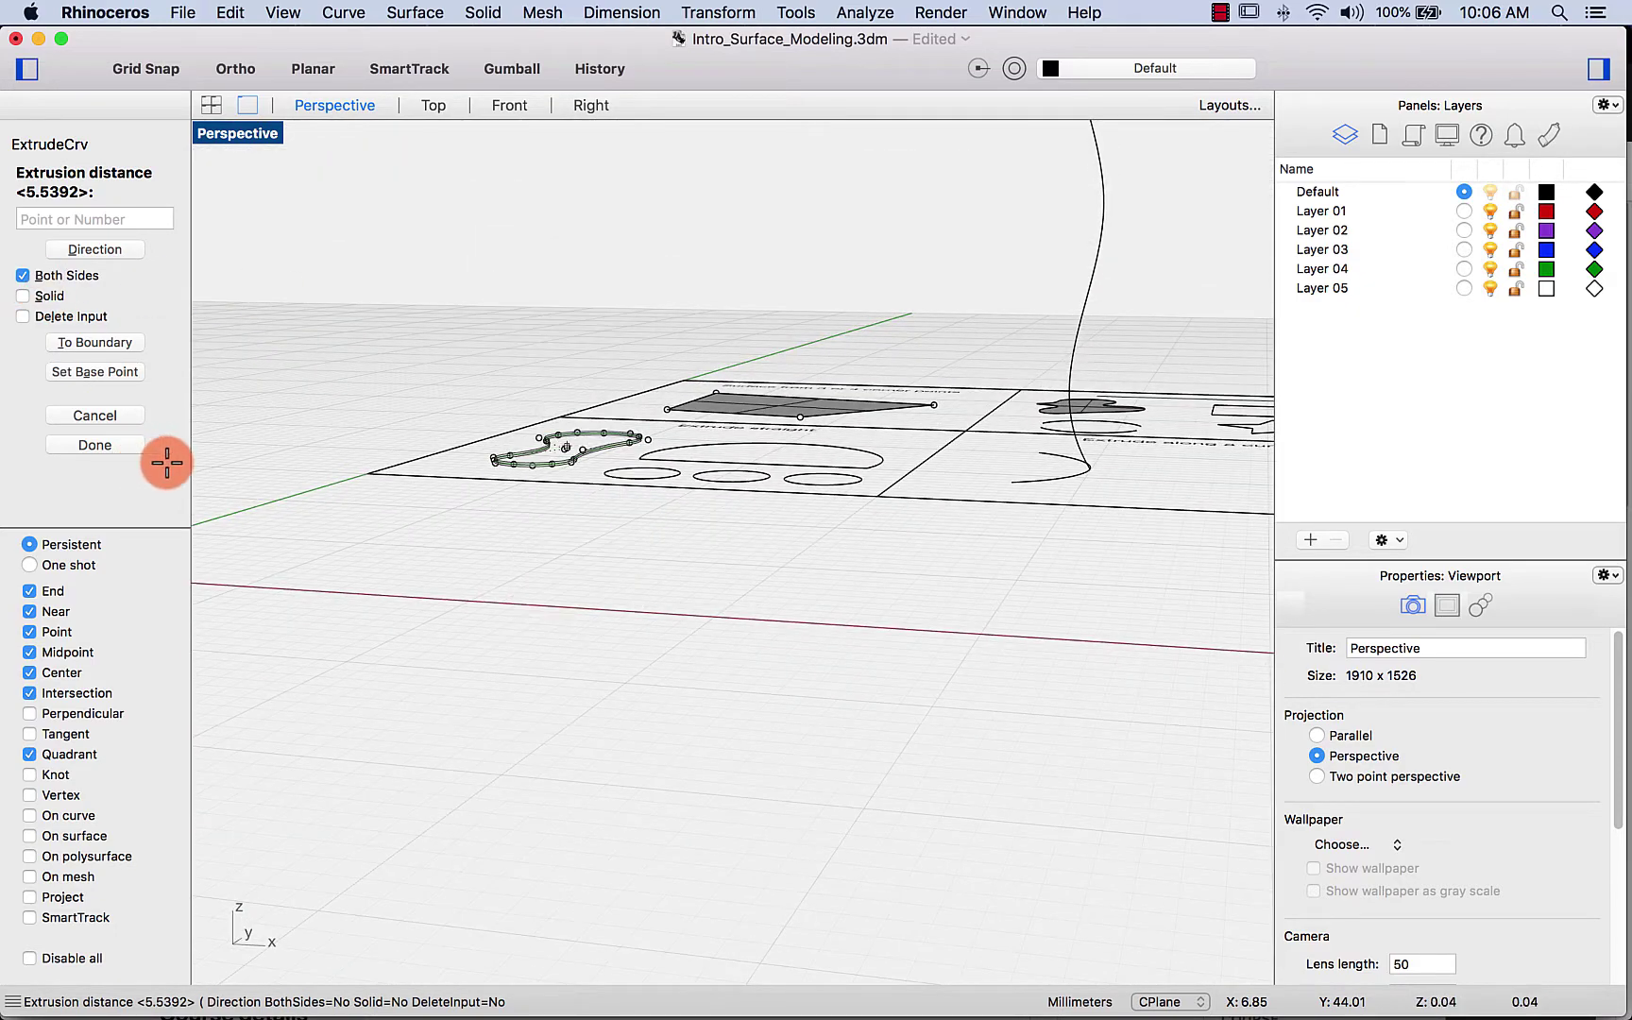
right_click_drag(471, 339, 516, 340)
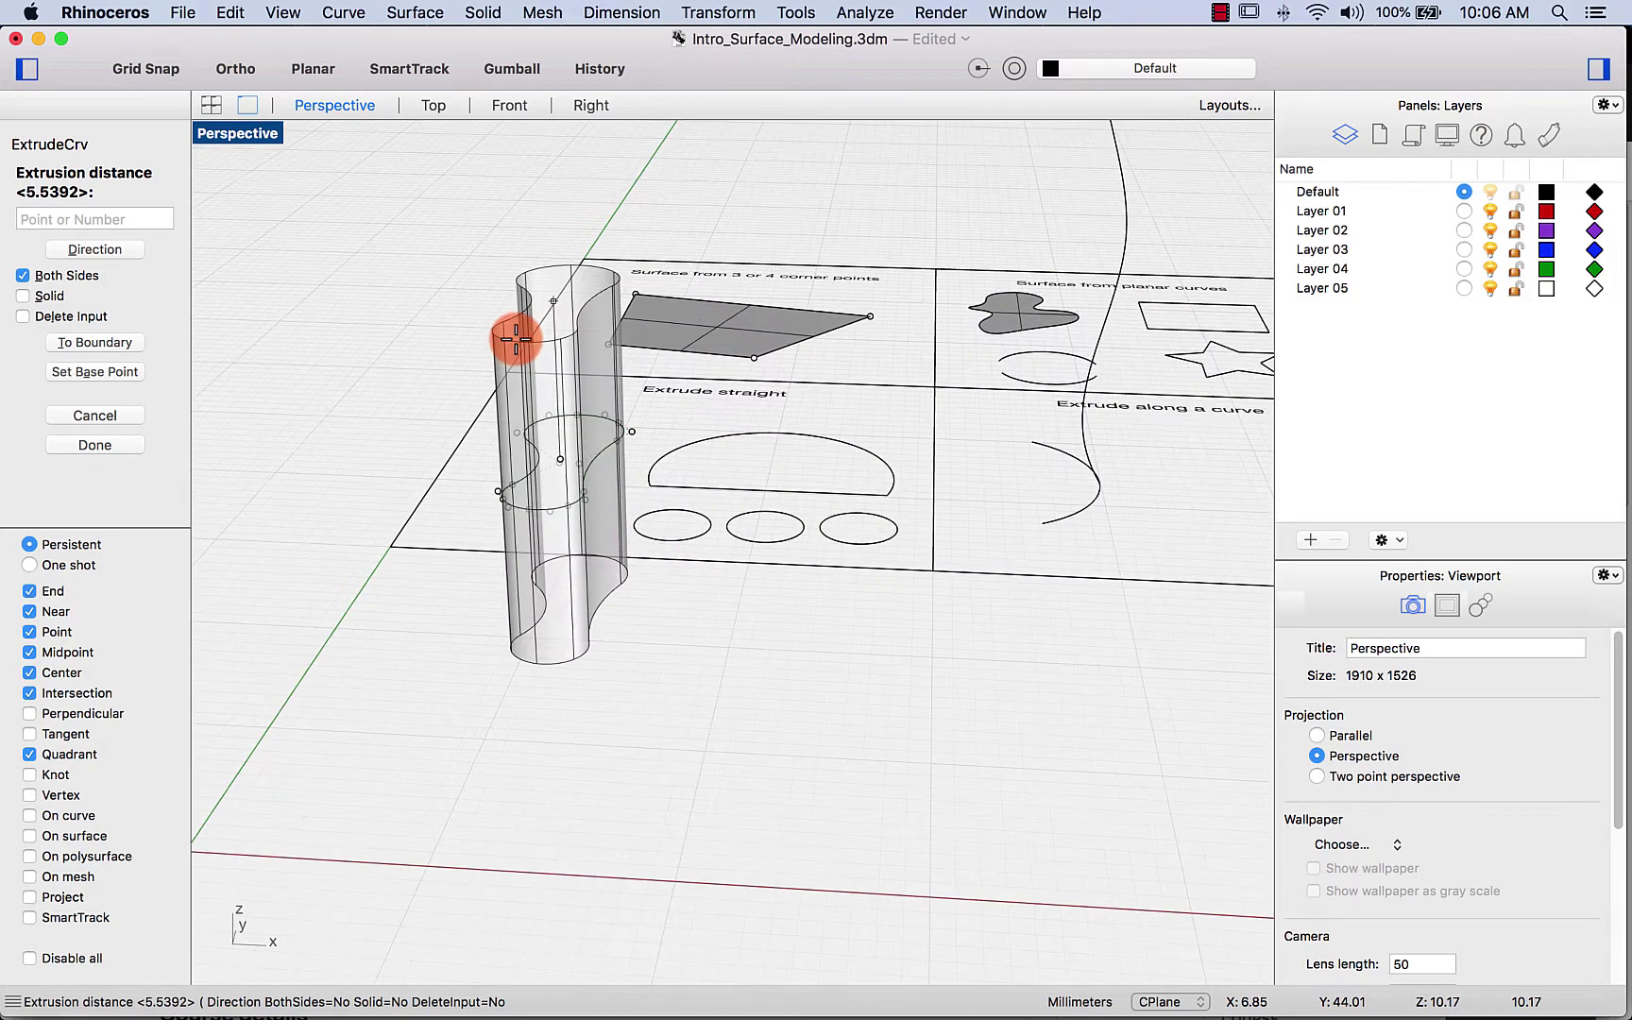
left_click(49, 296)
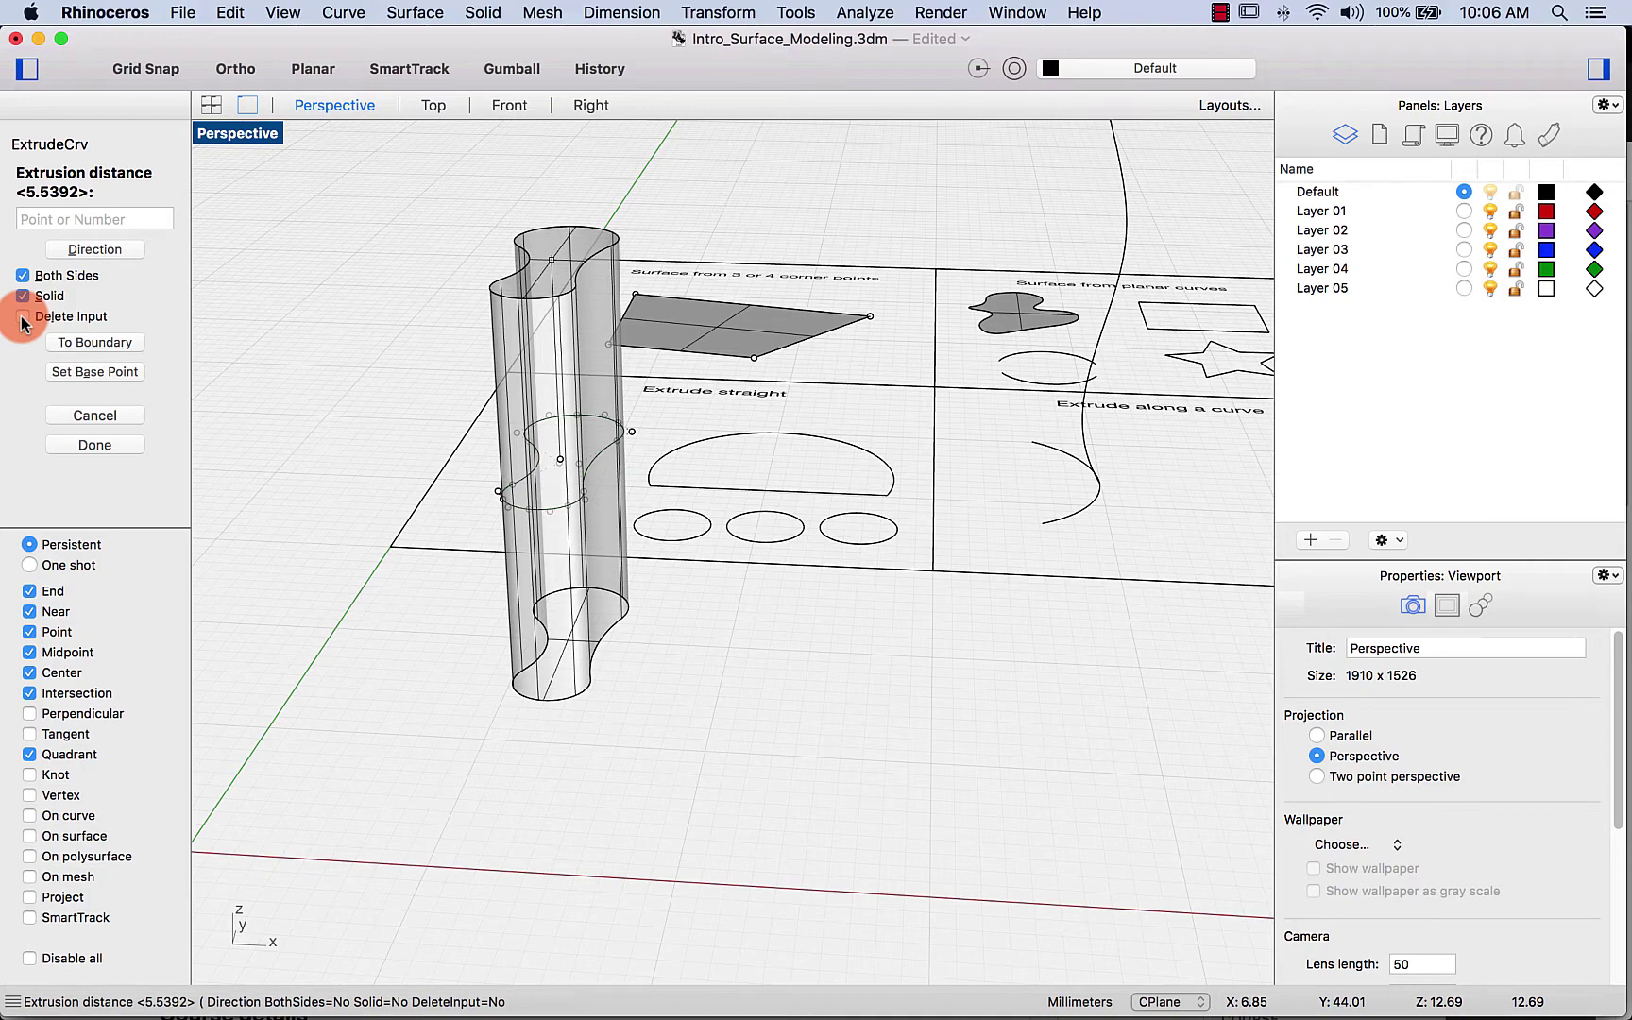
left_click(63, 274)
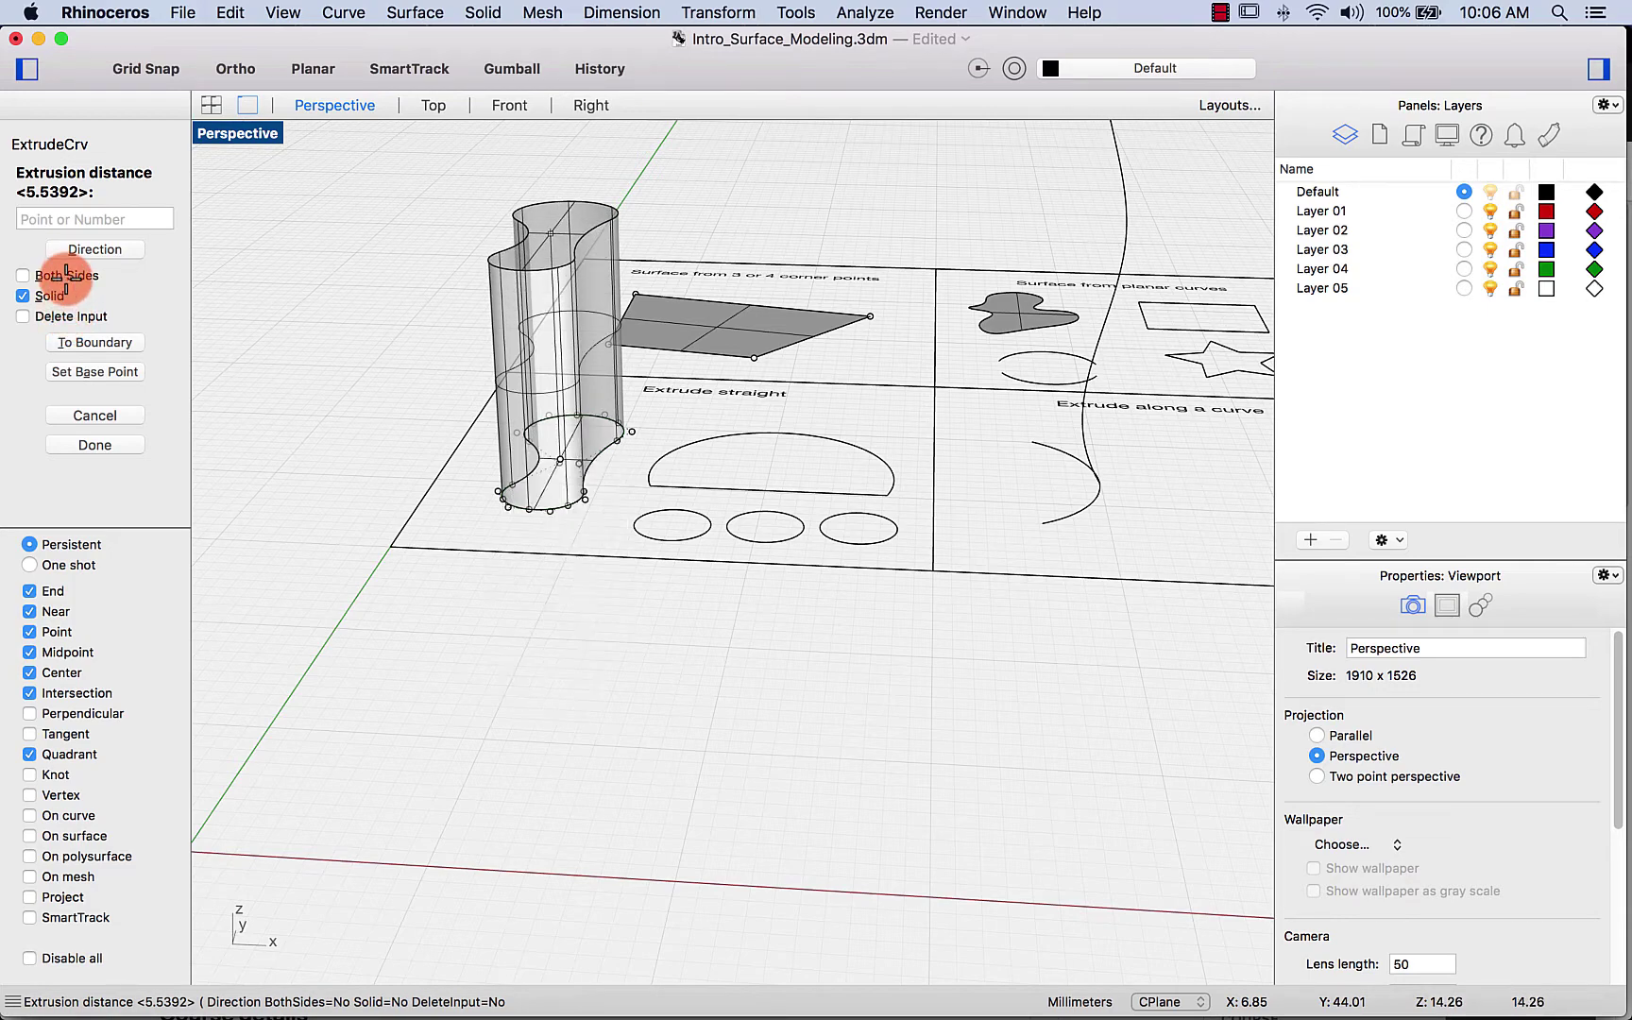
left_click(52, 295)
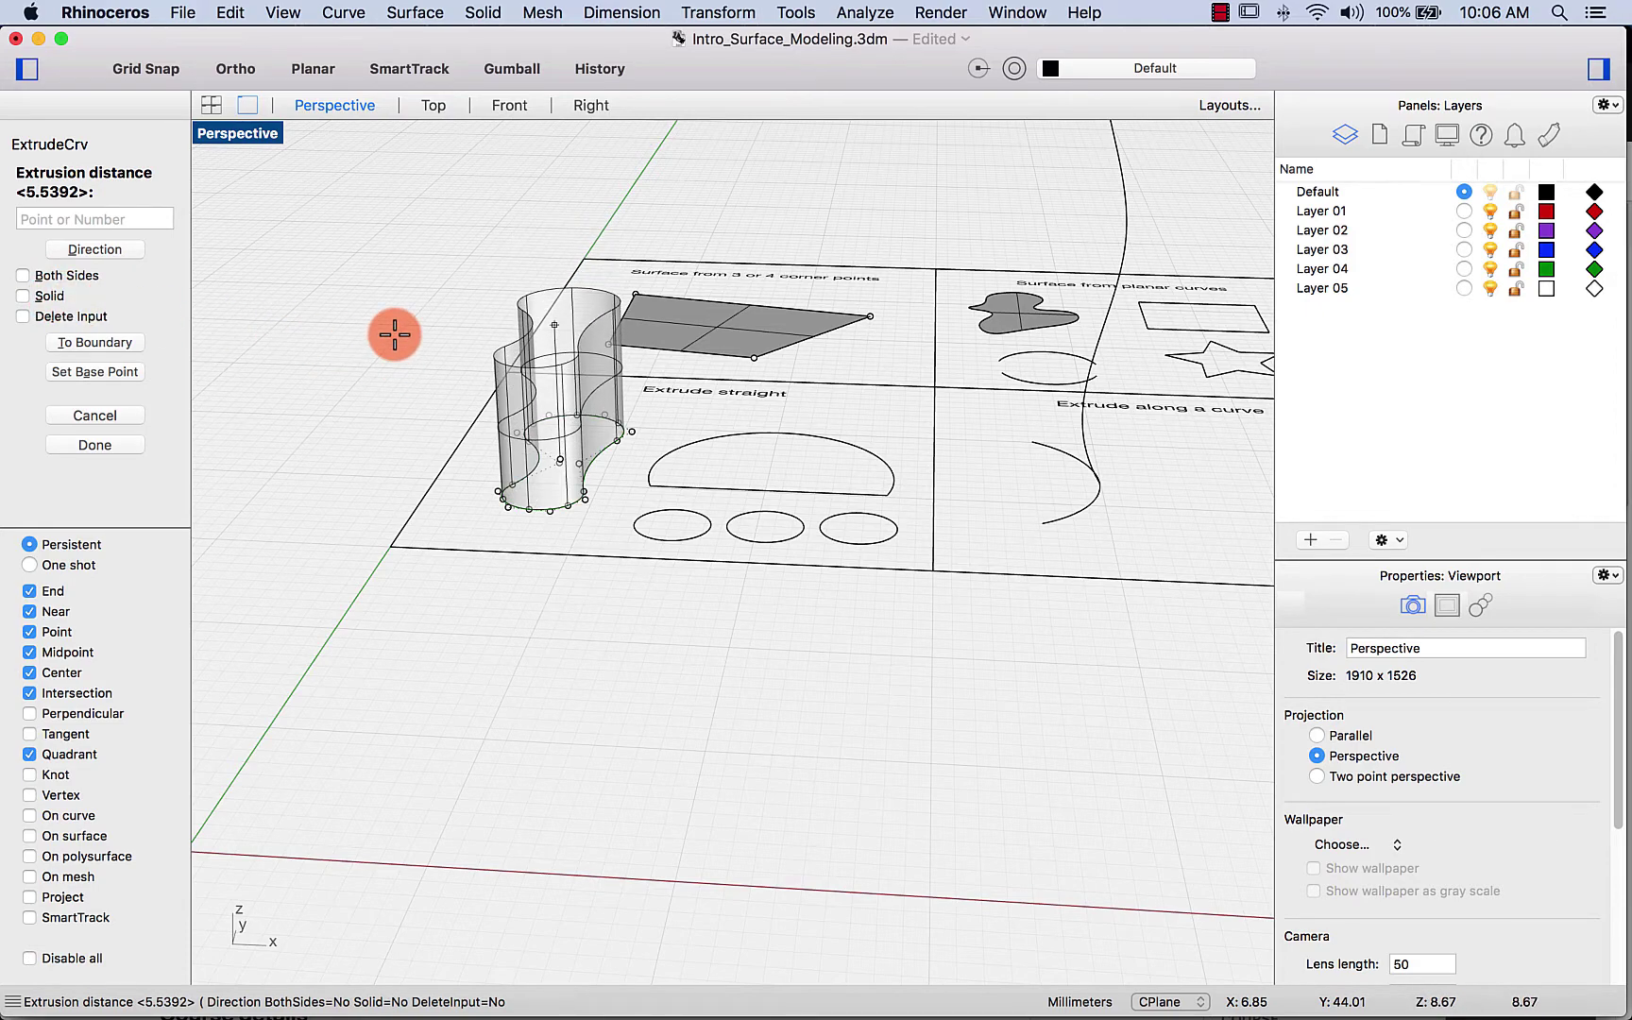
left_click(395, 334)
Step: Extrude the half-round closed curve in the "Extrude straight" cell upward about 6.97 mm with Solid on
right_click_drag(395, 334, 678, 584)
left_click(811, 570)
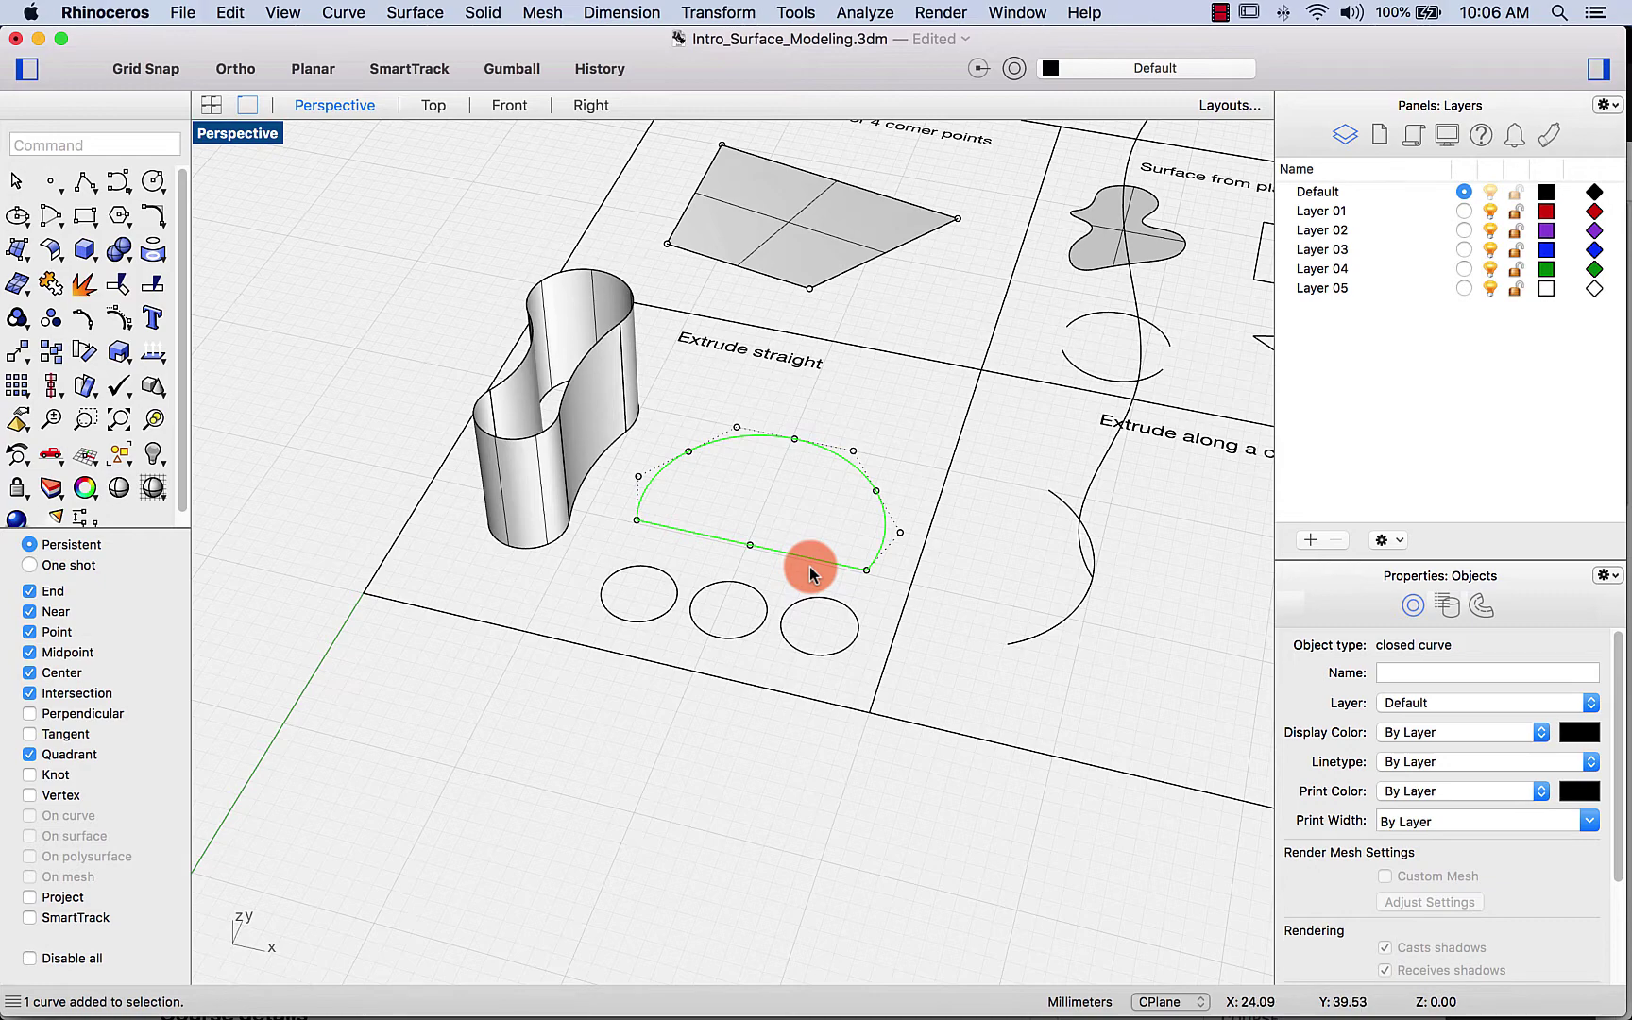
key("Return")
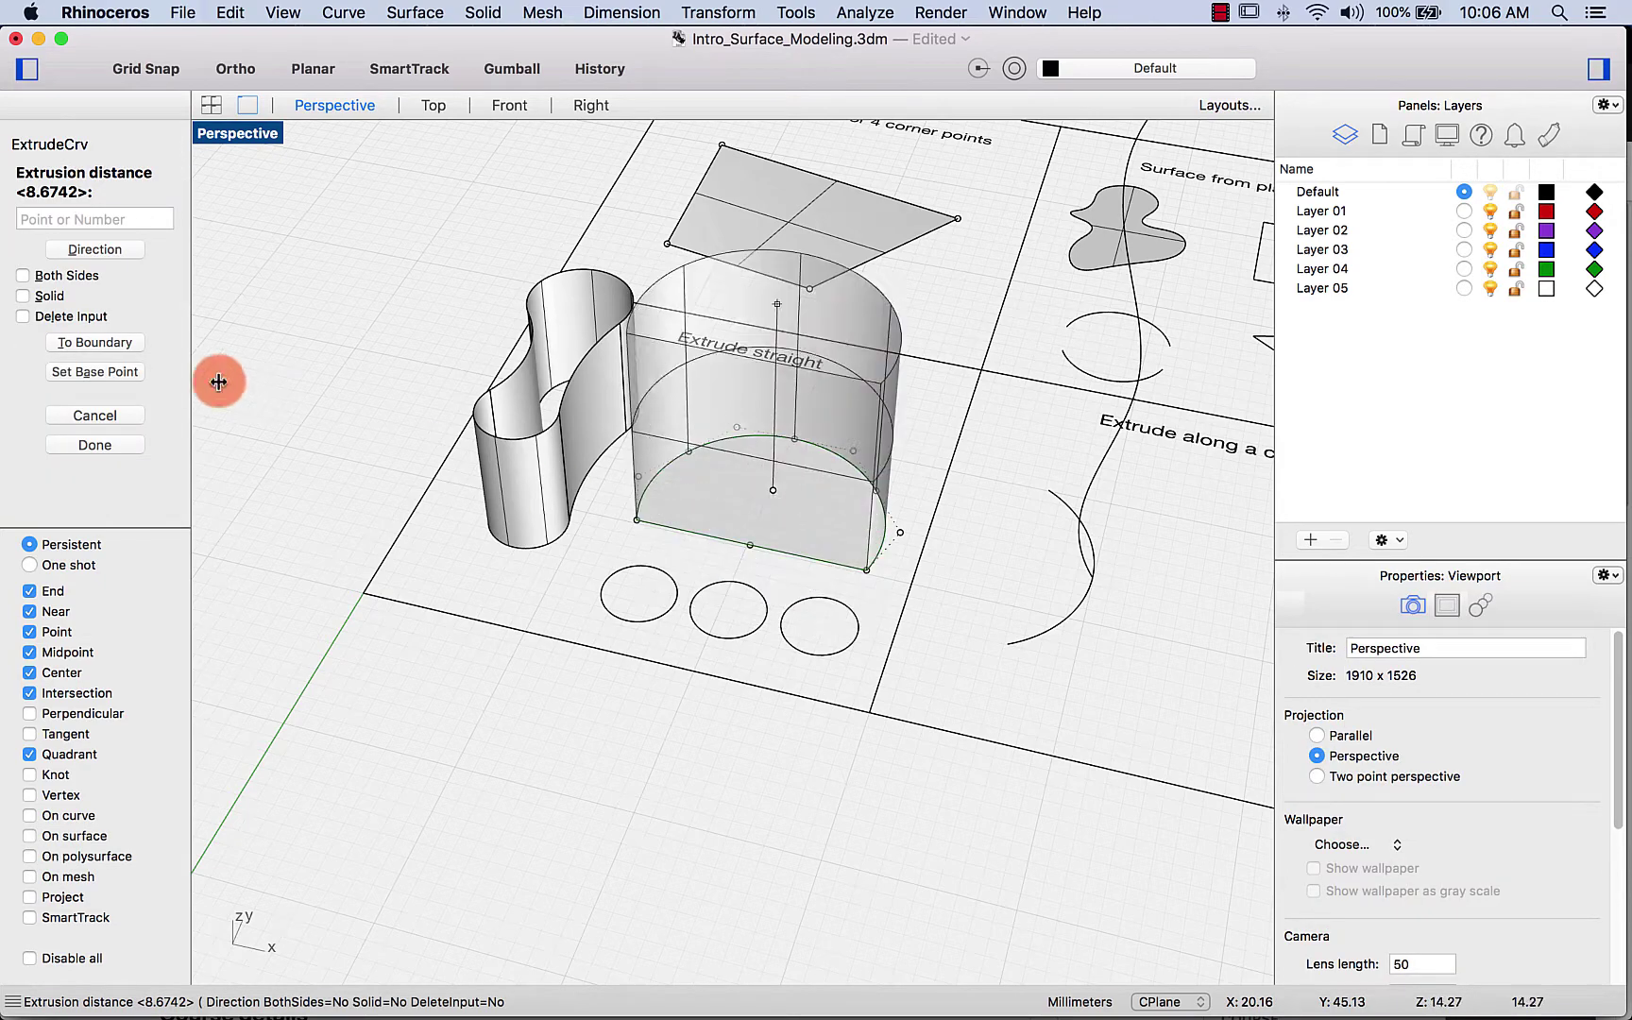
left_click(22, 296)
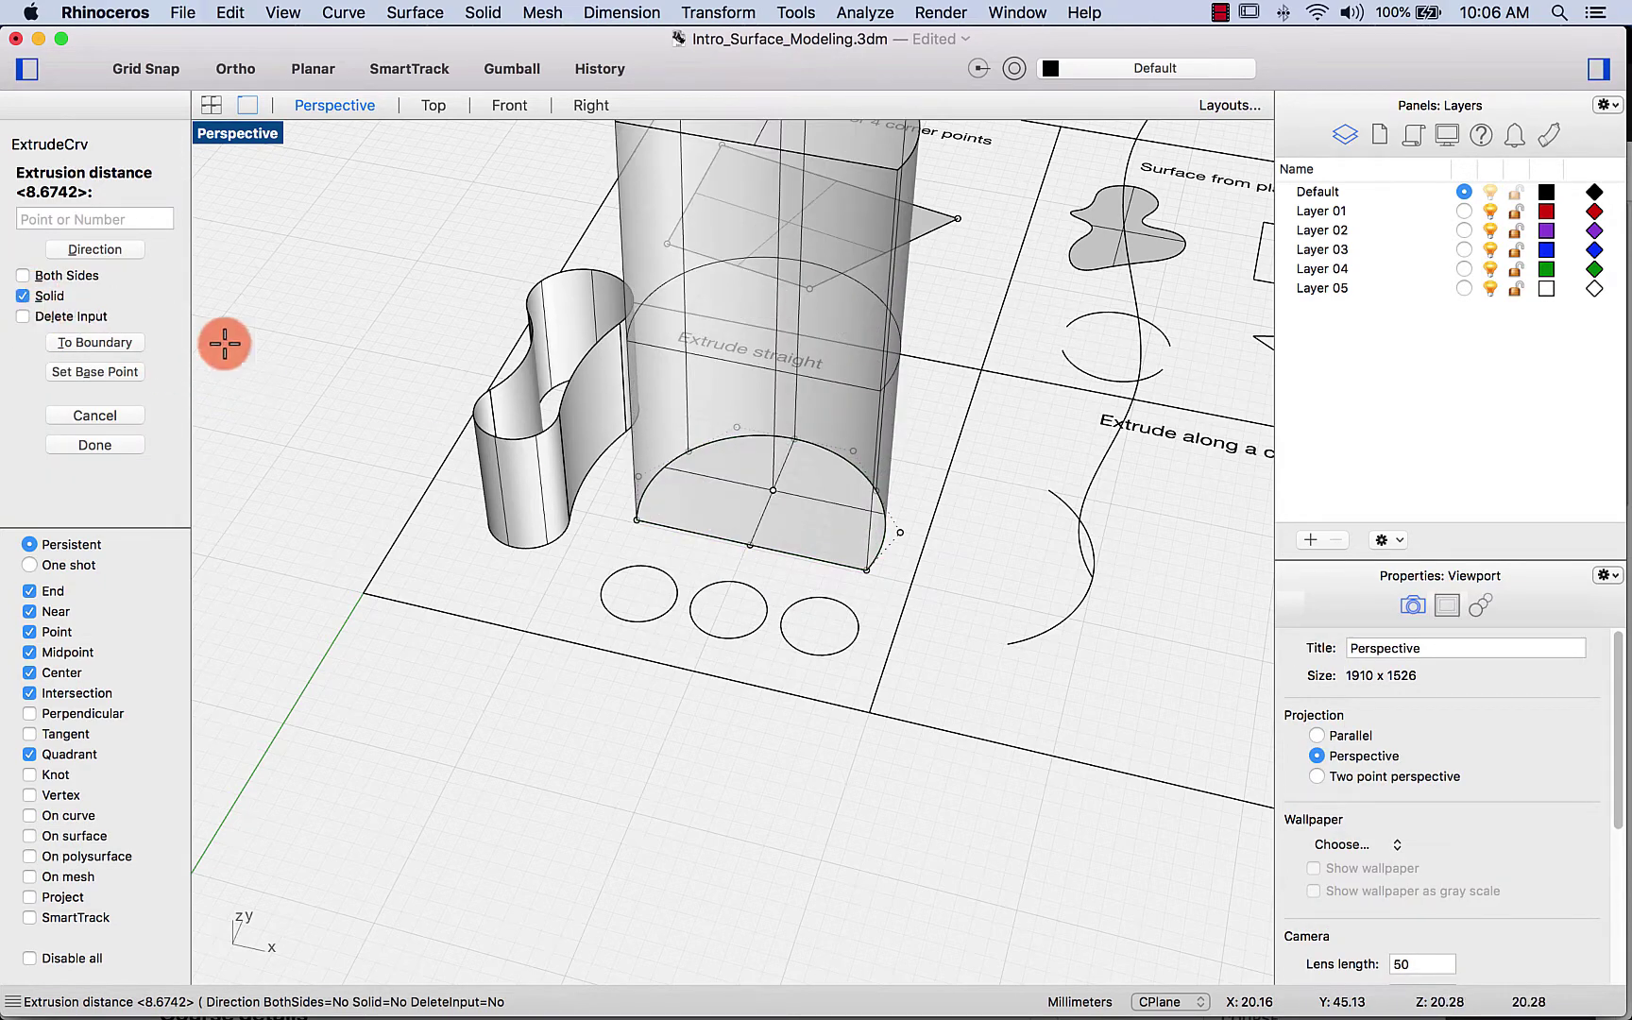
left_click(672, 407)
left_click(368, 318)
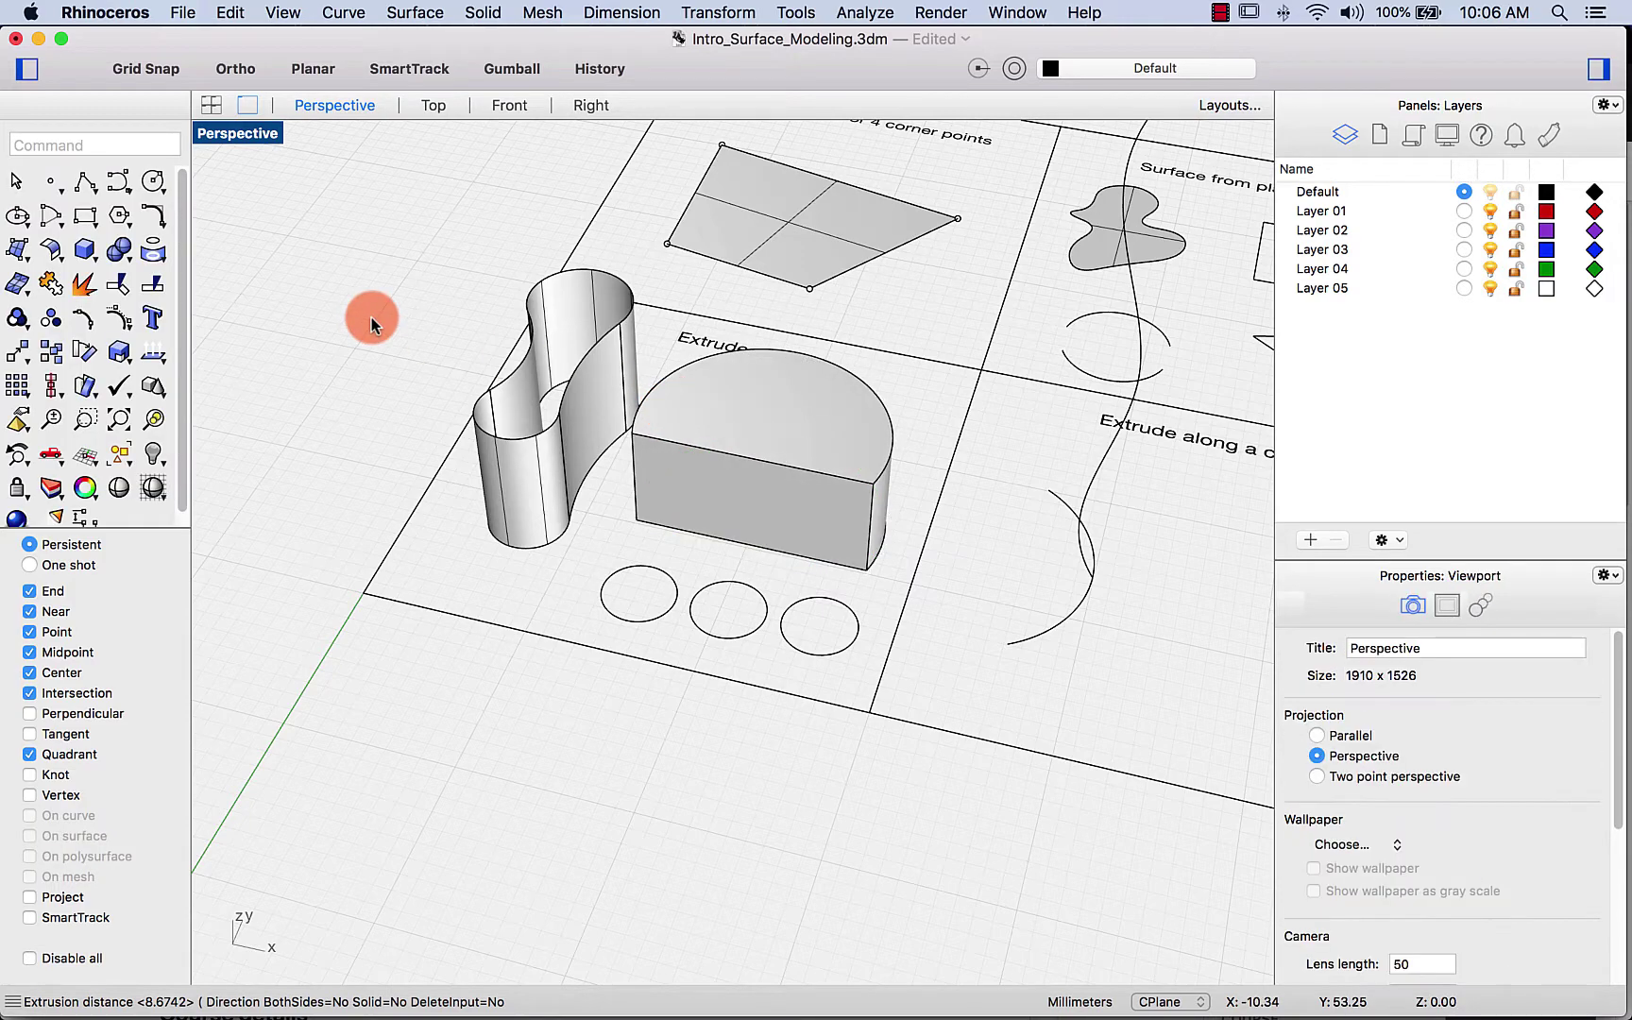
Step: Set the Perspective viewport's display mode to Ghosted to compare the open extrusion with the solid one
left_click(243, 163)
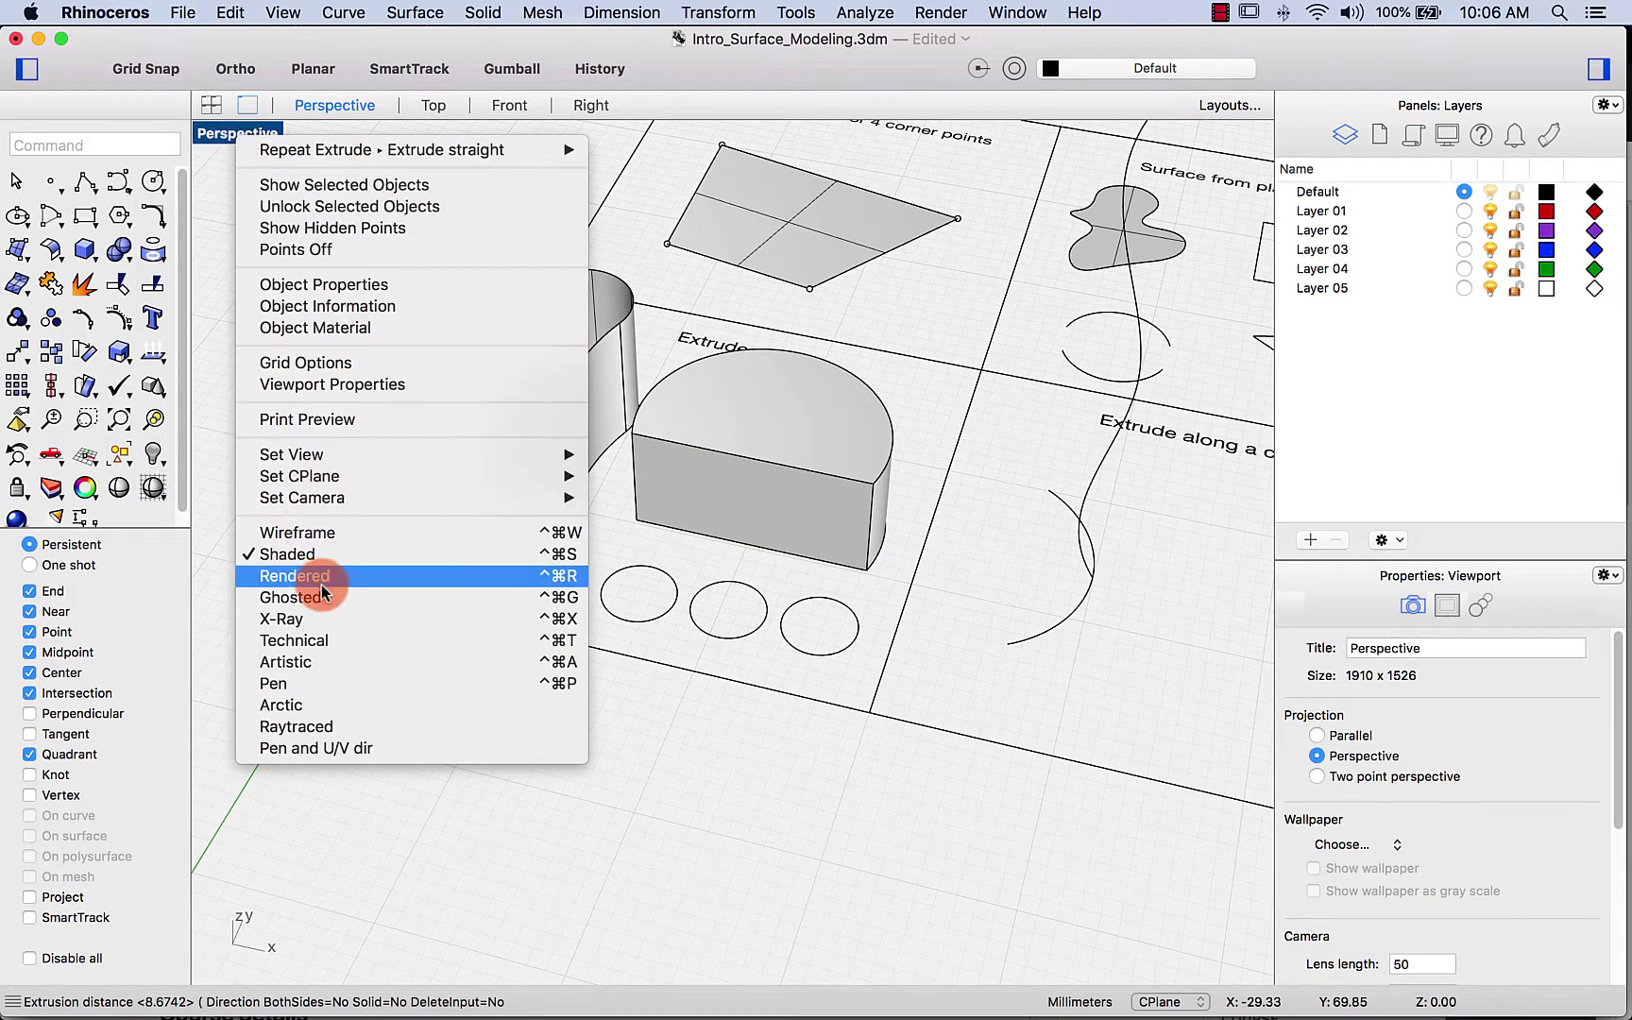
left_click(320, 588)
mouse_move(770, 491)
right_mouse_down()
mouse_move(732, 459)
mouse_move(773, 314)
mouse_move(778, 507)
right_mouse_up()
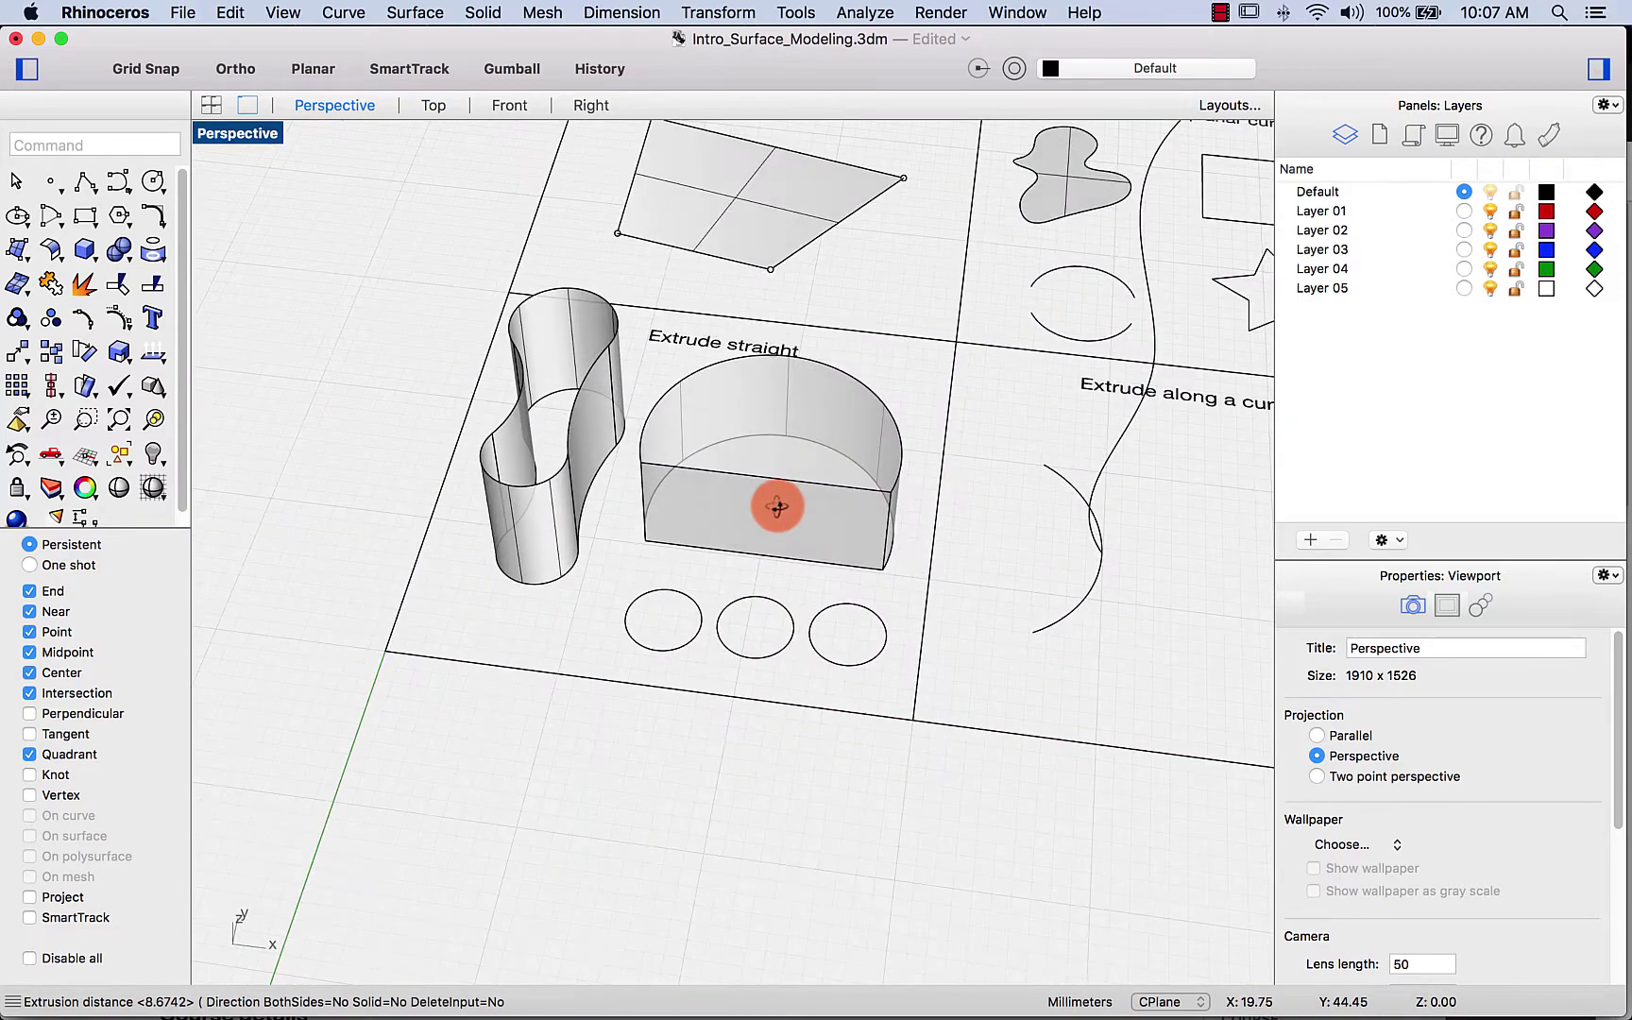
Step: Select the three circles in the "Extrude straight" cell together
right_click_drag(790, 676, 788, 672)
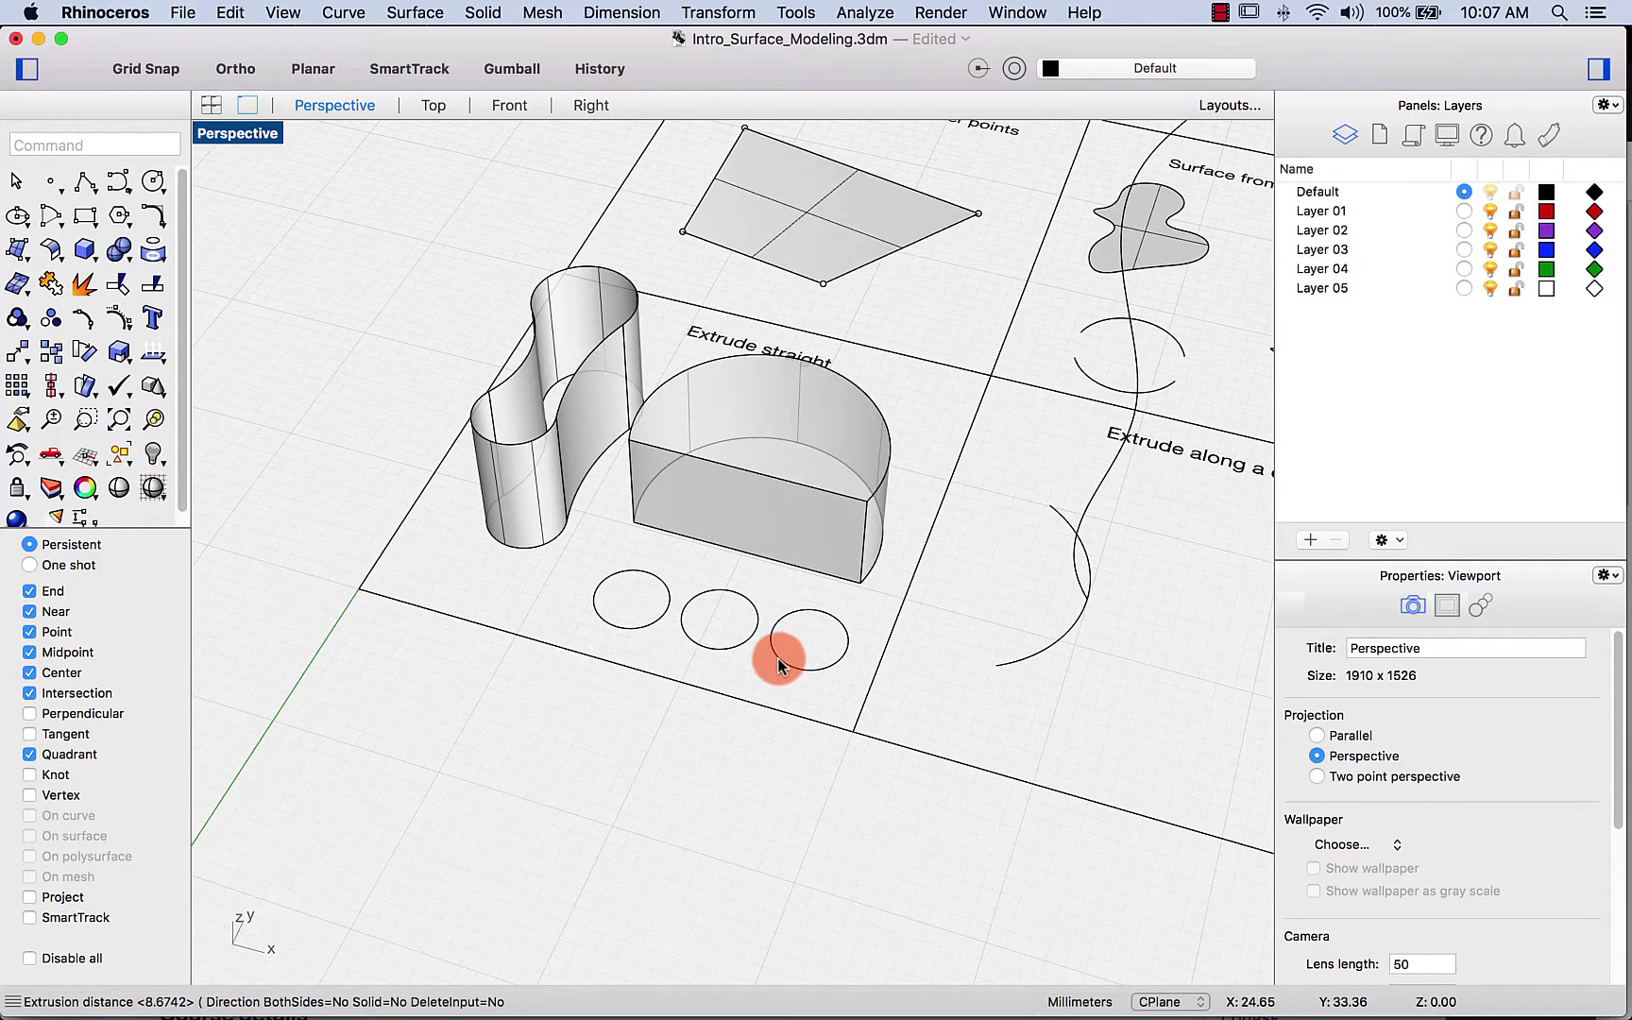
left_click(778, 661)
left_click(718, 648)
left_click(619, 627)
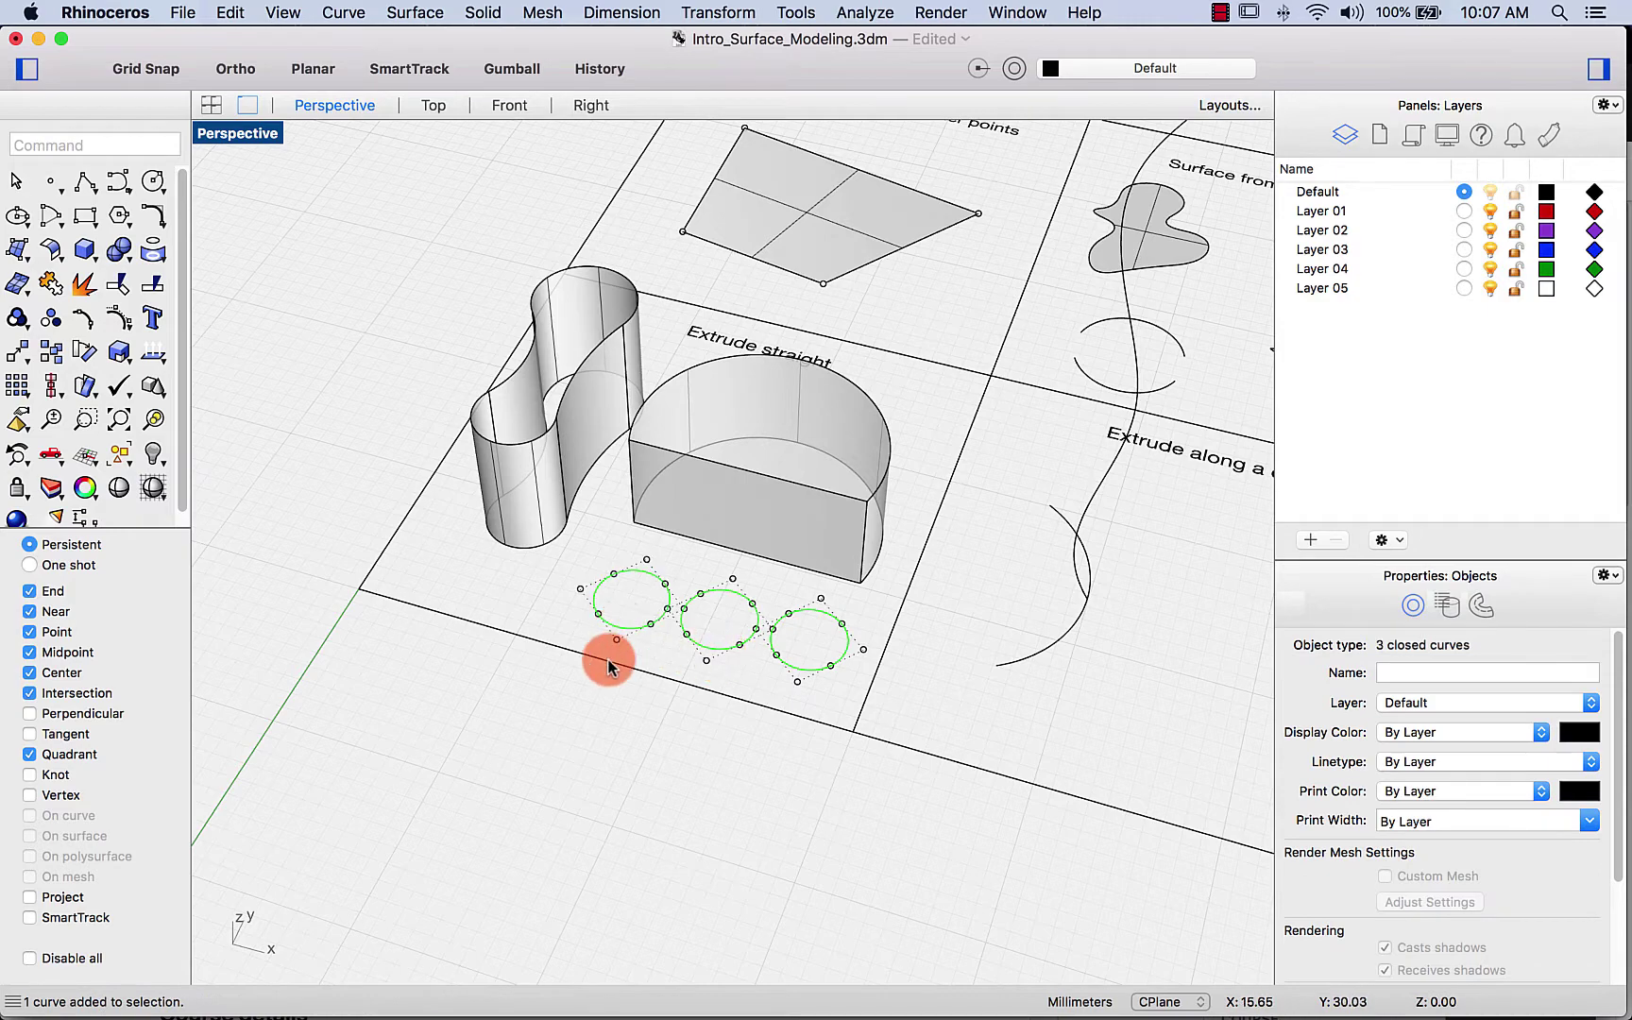
right_click_drag(784, 796, 786, 800)
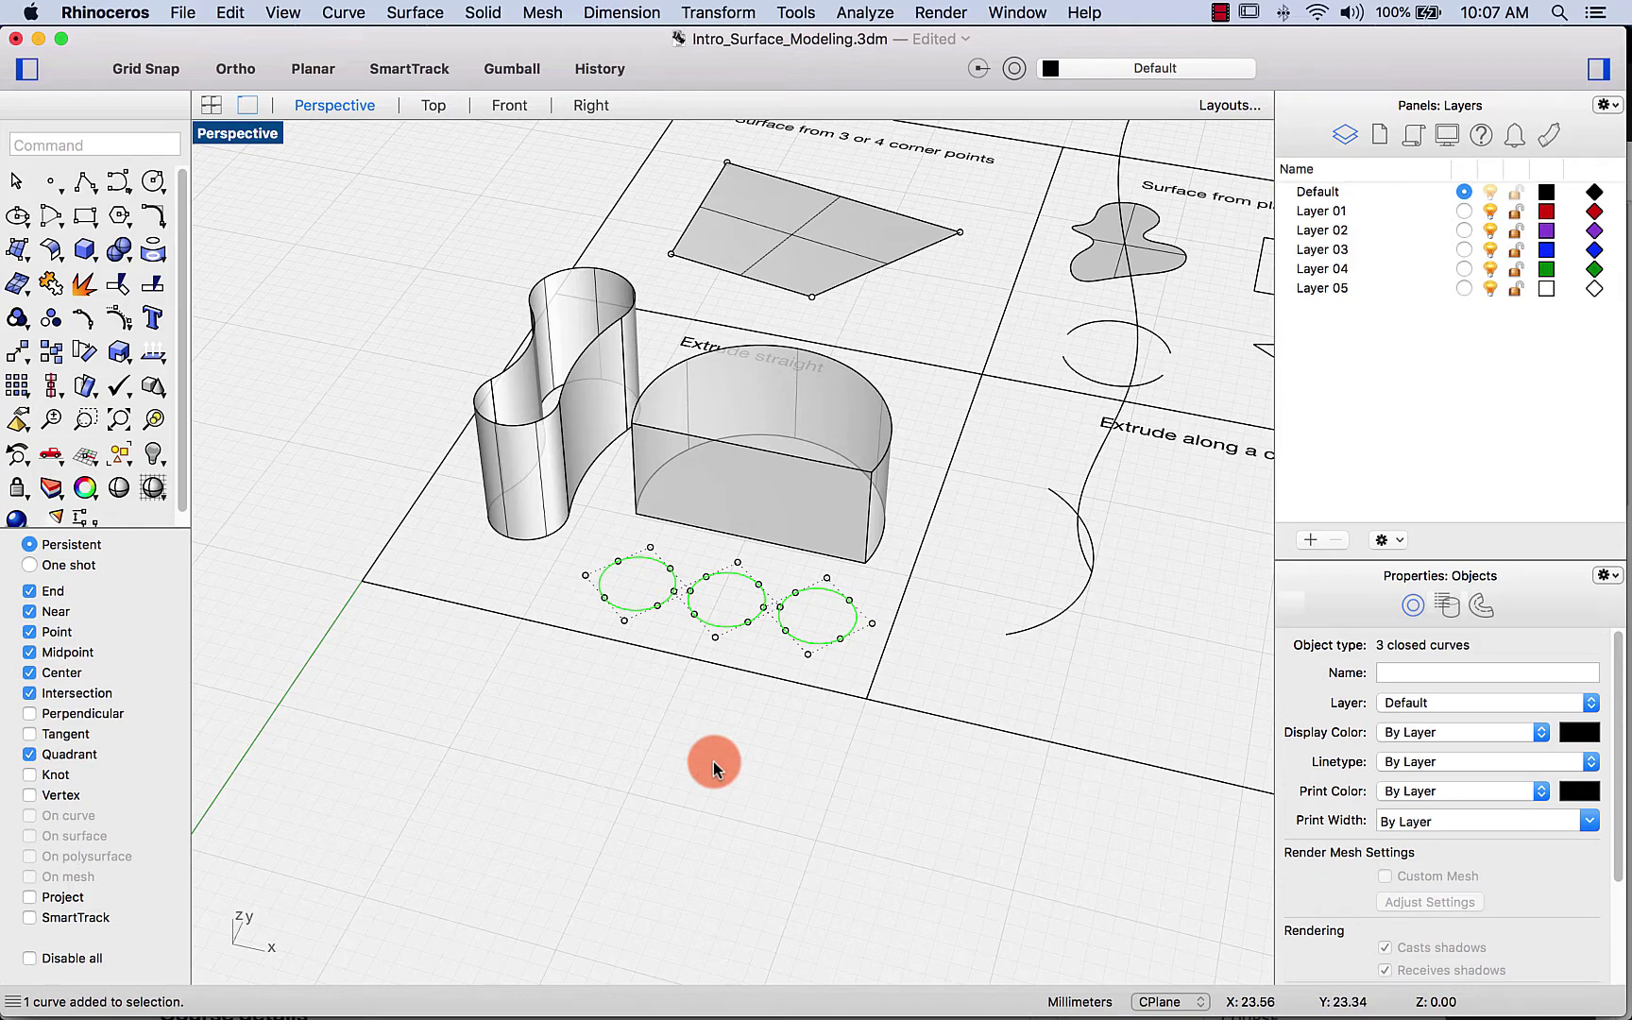
type("udeCrv")
key("Return")
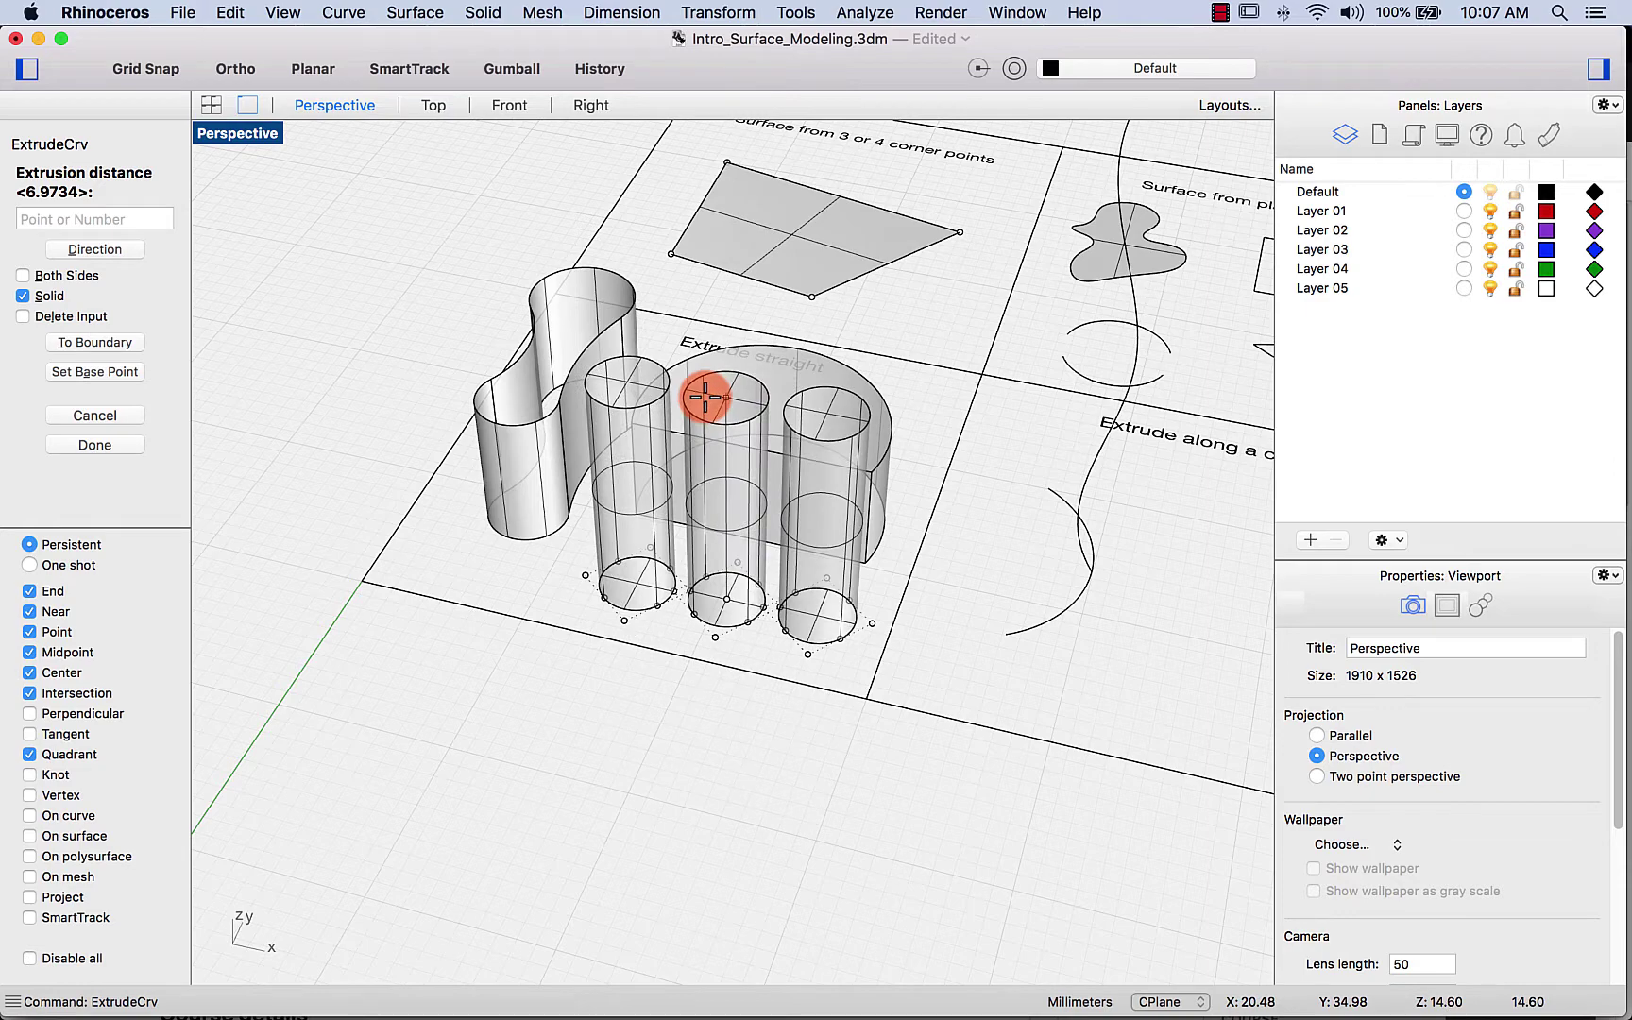
key("Escape")
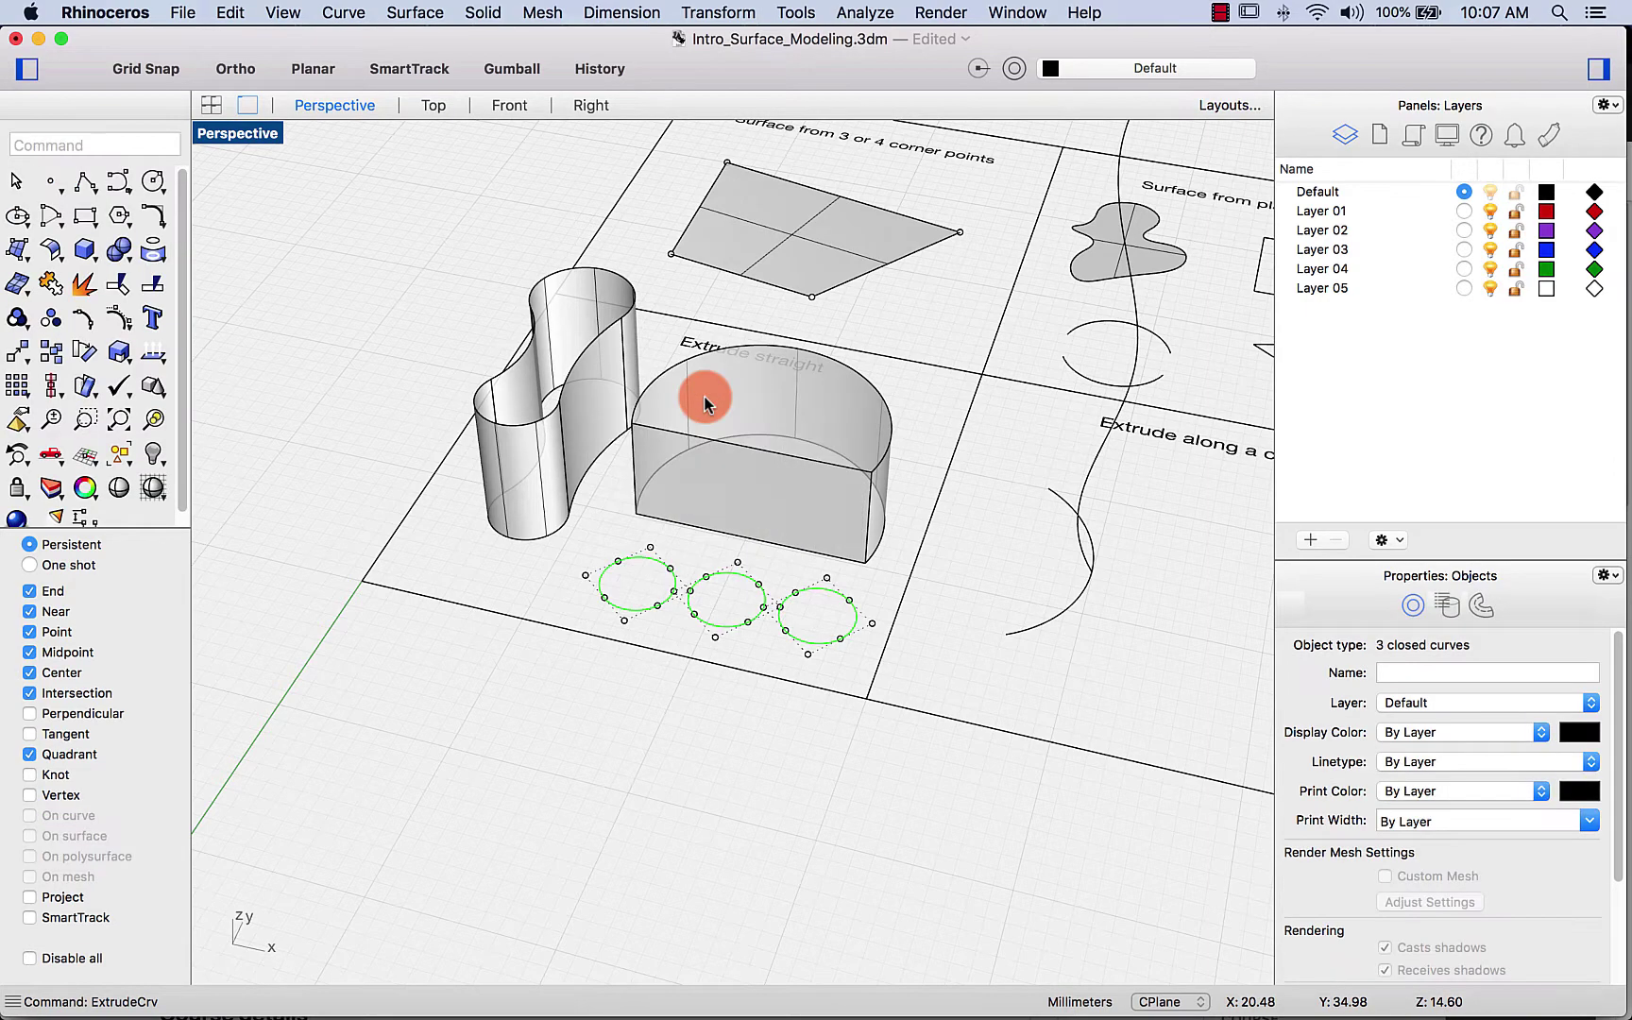
Step: Turn on the Gumball and shift the three selected circles slightly along the negative X direction
right_click_drag(462, 241, 346, 466)
left_click(507, 72)
left_click(340, 321)
right_click_drag(401, 351, 363, 383)
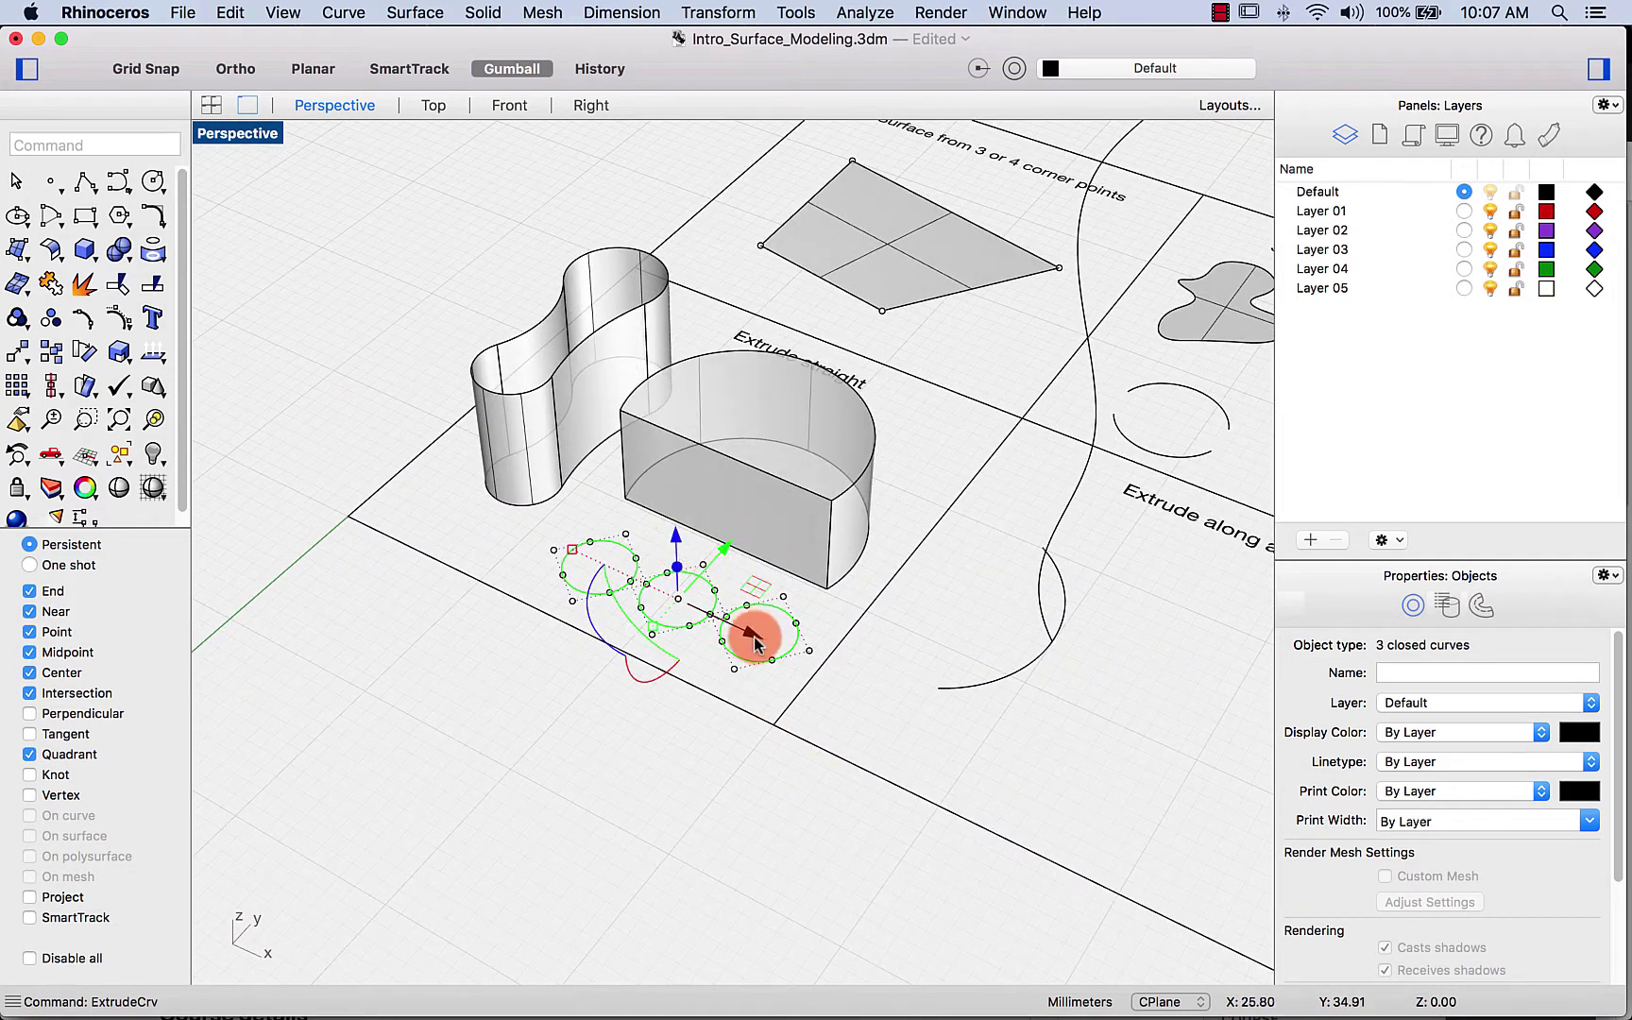
left_click_drag(747, 630, 621, 680)
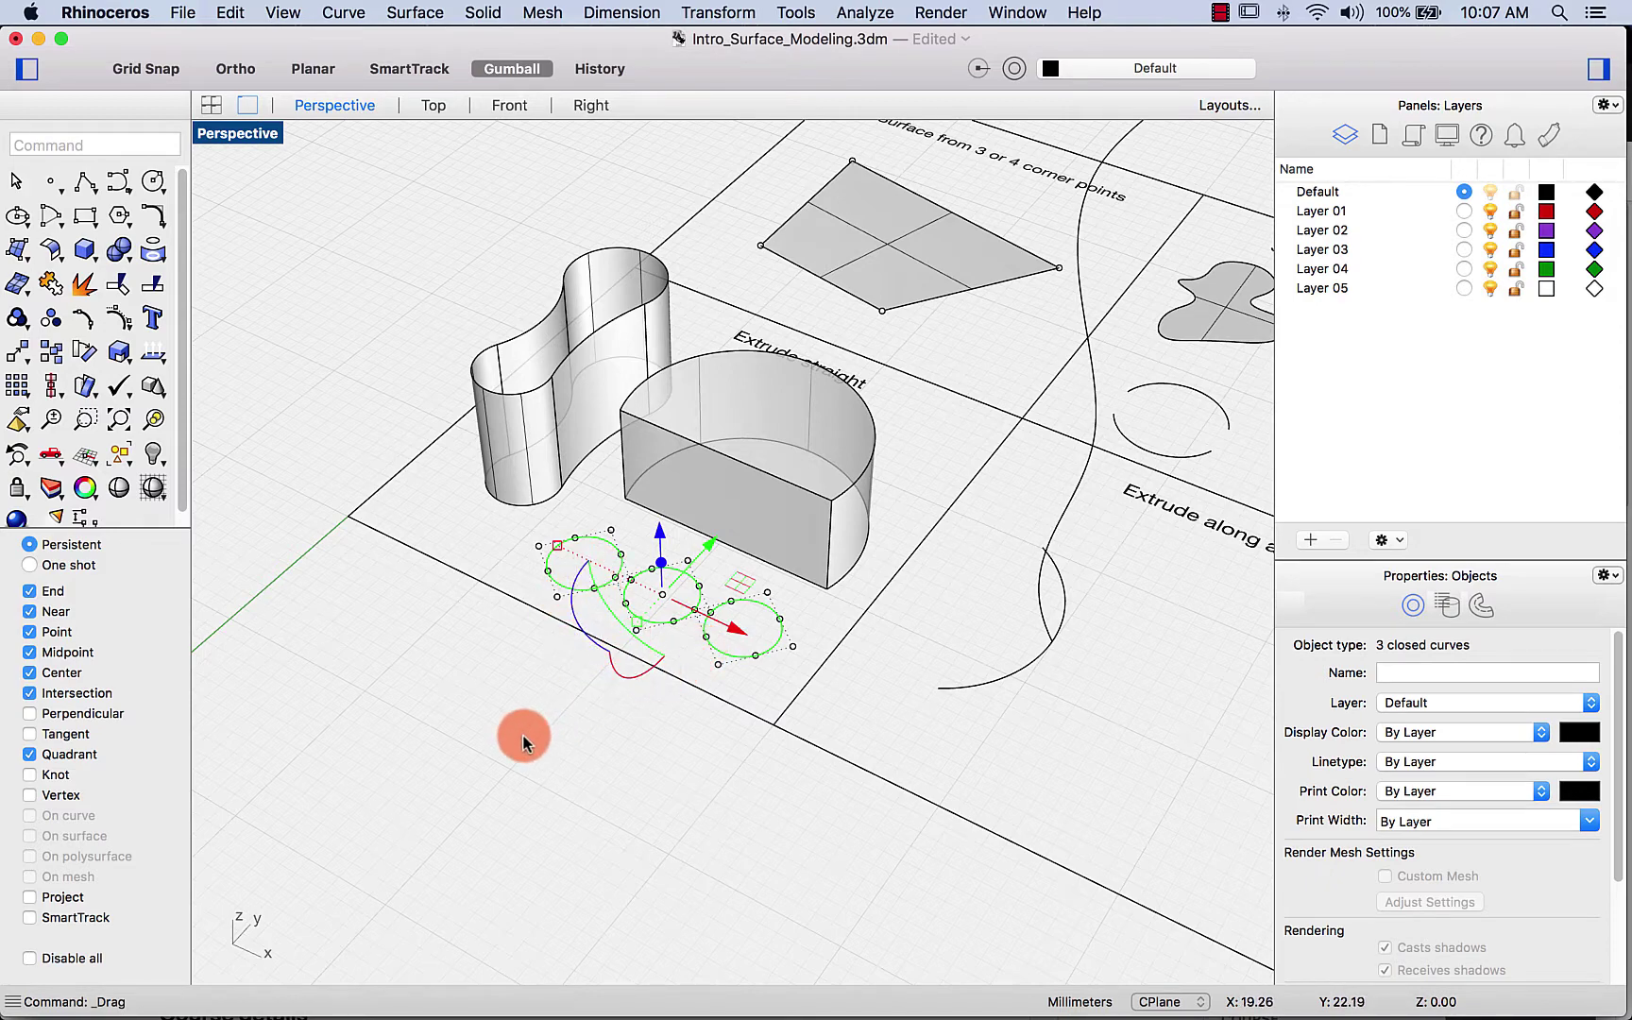
Step: Try extruding the three selected circles upward together with the Gumball, undo that extrusion and clear the selection
right_click_drag(524, 737, 525, 707)
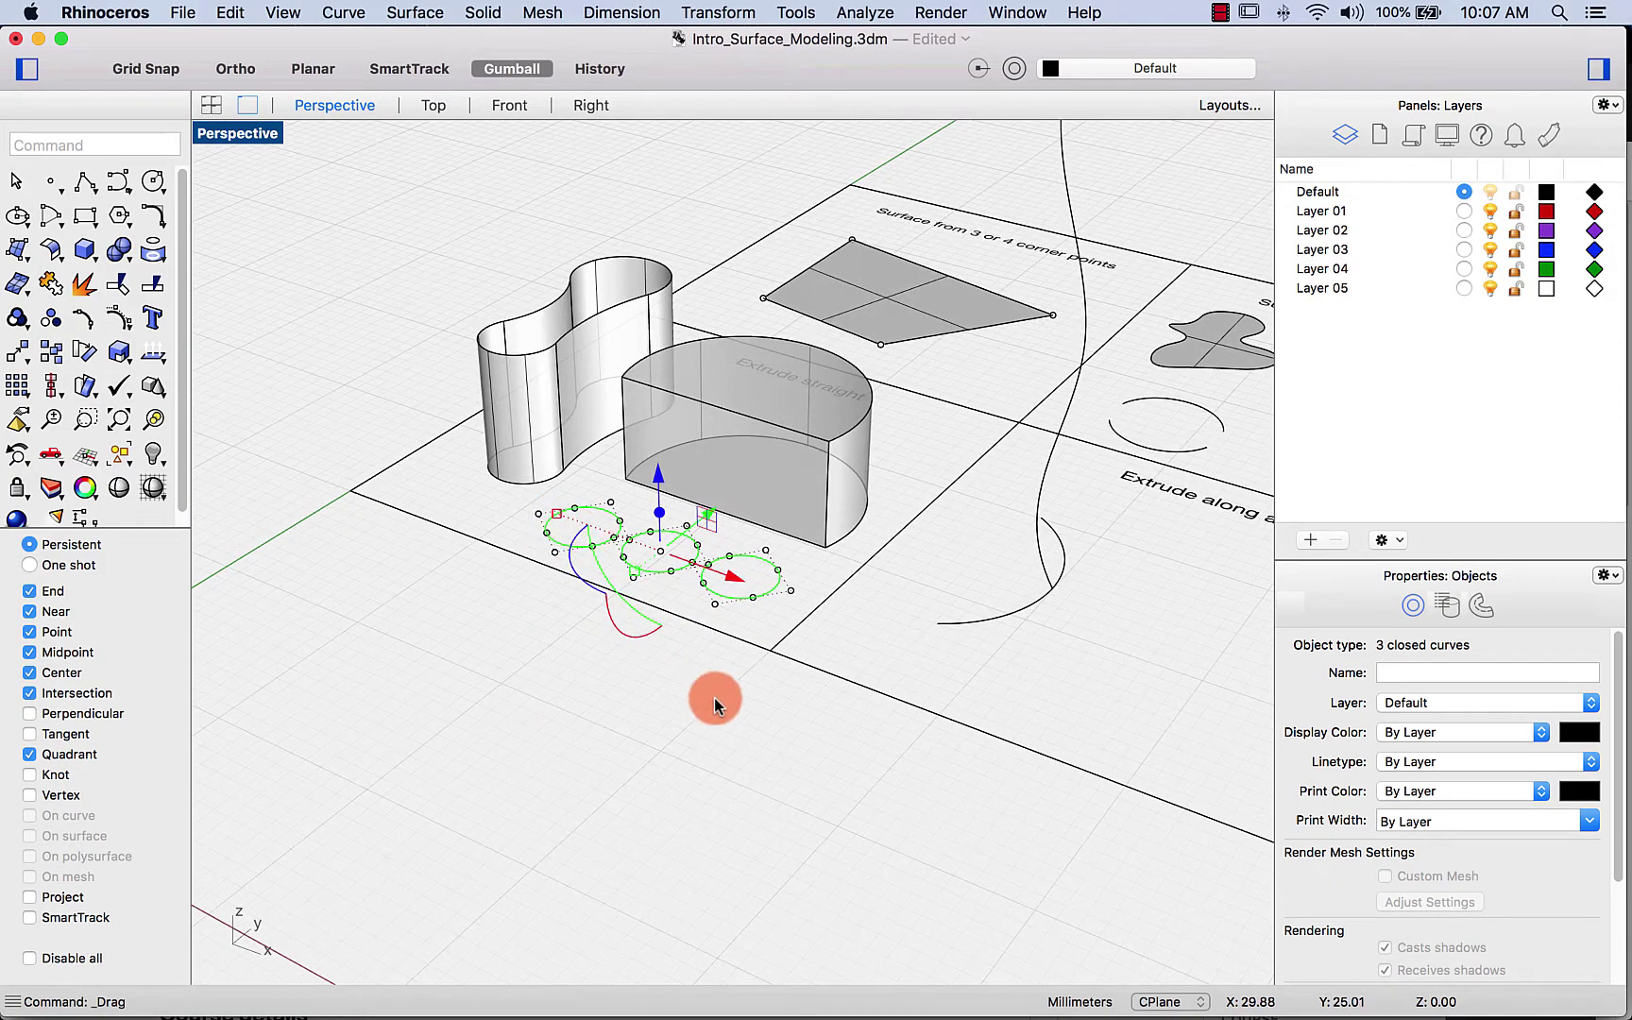
right_click_drag(711, 693, 684, 706)
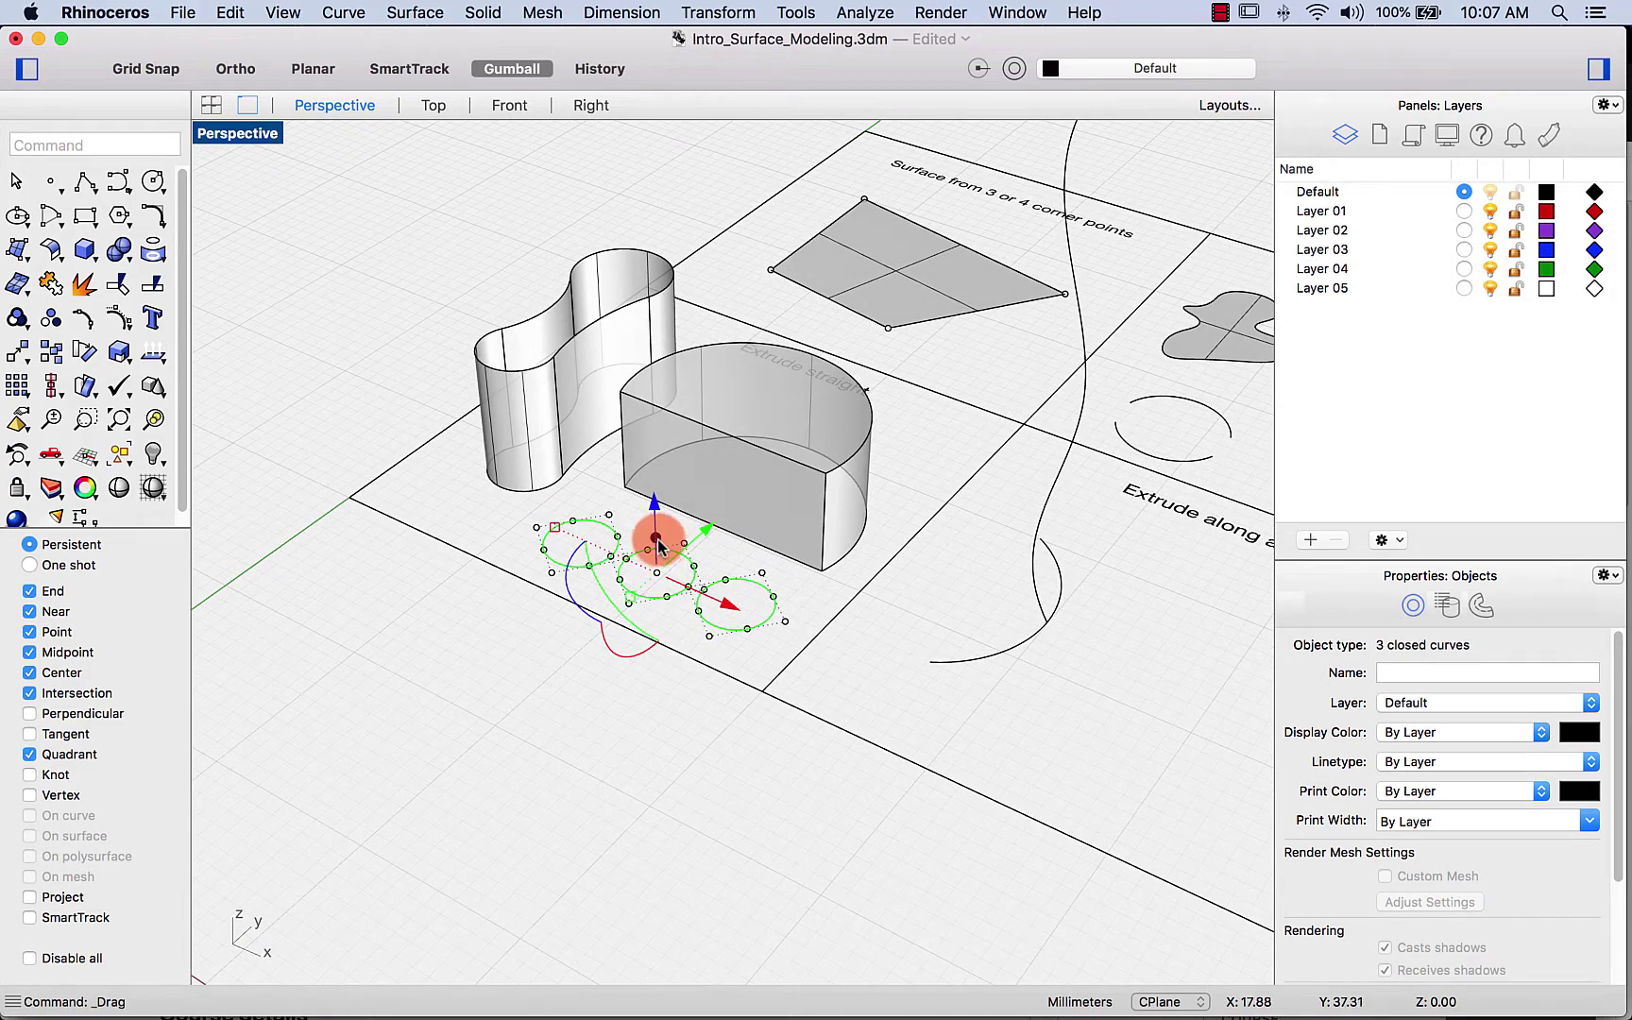
right_click_drag(645, 754, 646, 739)
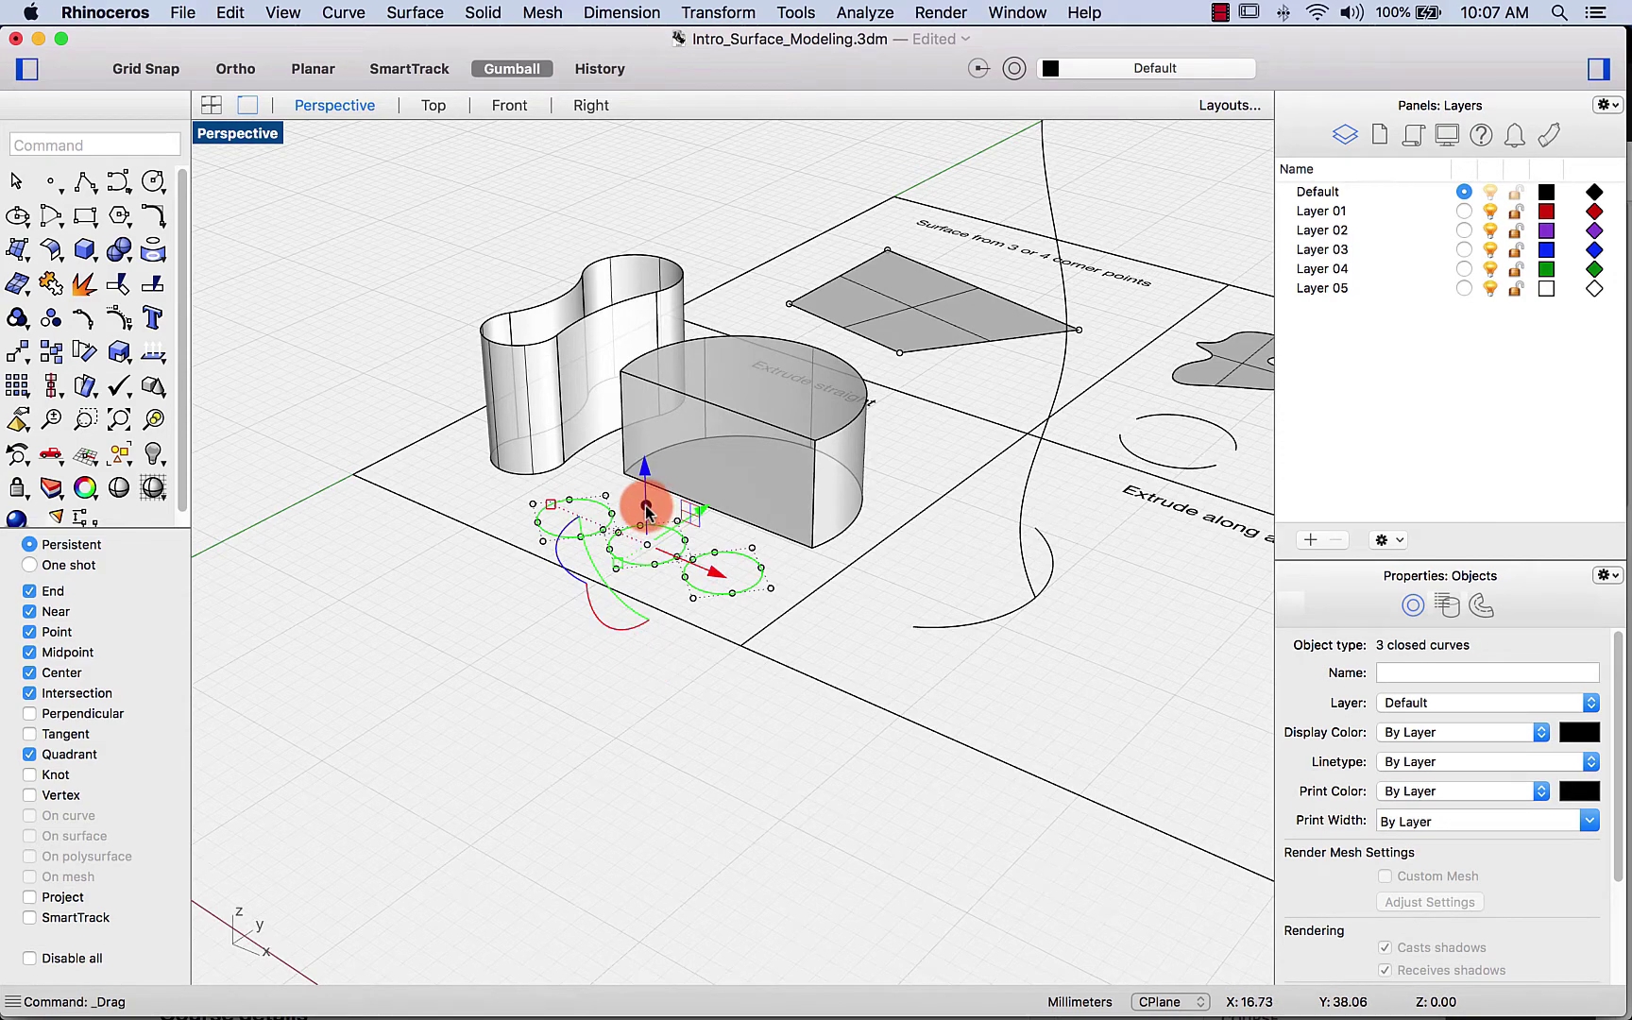
left_click_drag(646, 506, 630, 351)
mouse_move(551, 701)
right_mouse_down()
mouse_move(561, 772)
mouse_move(570, 704)
right_mouse_up()
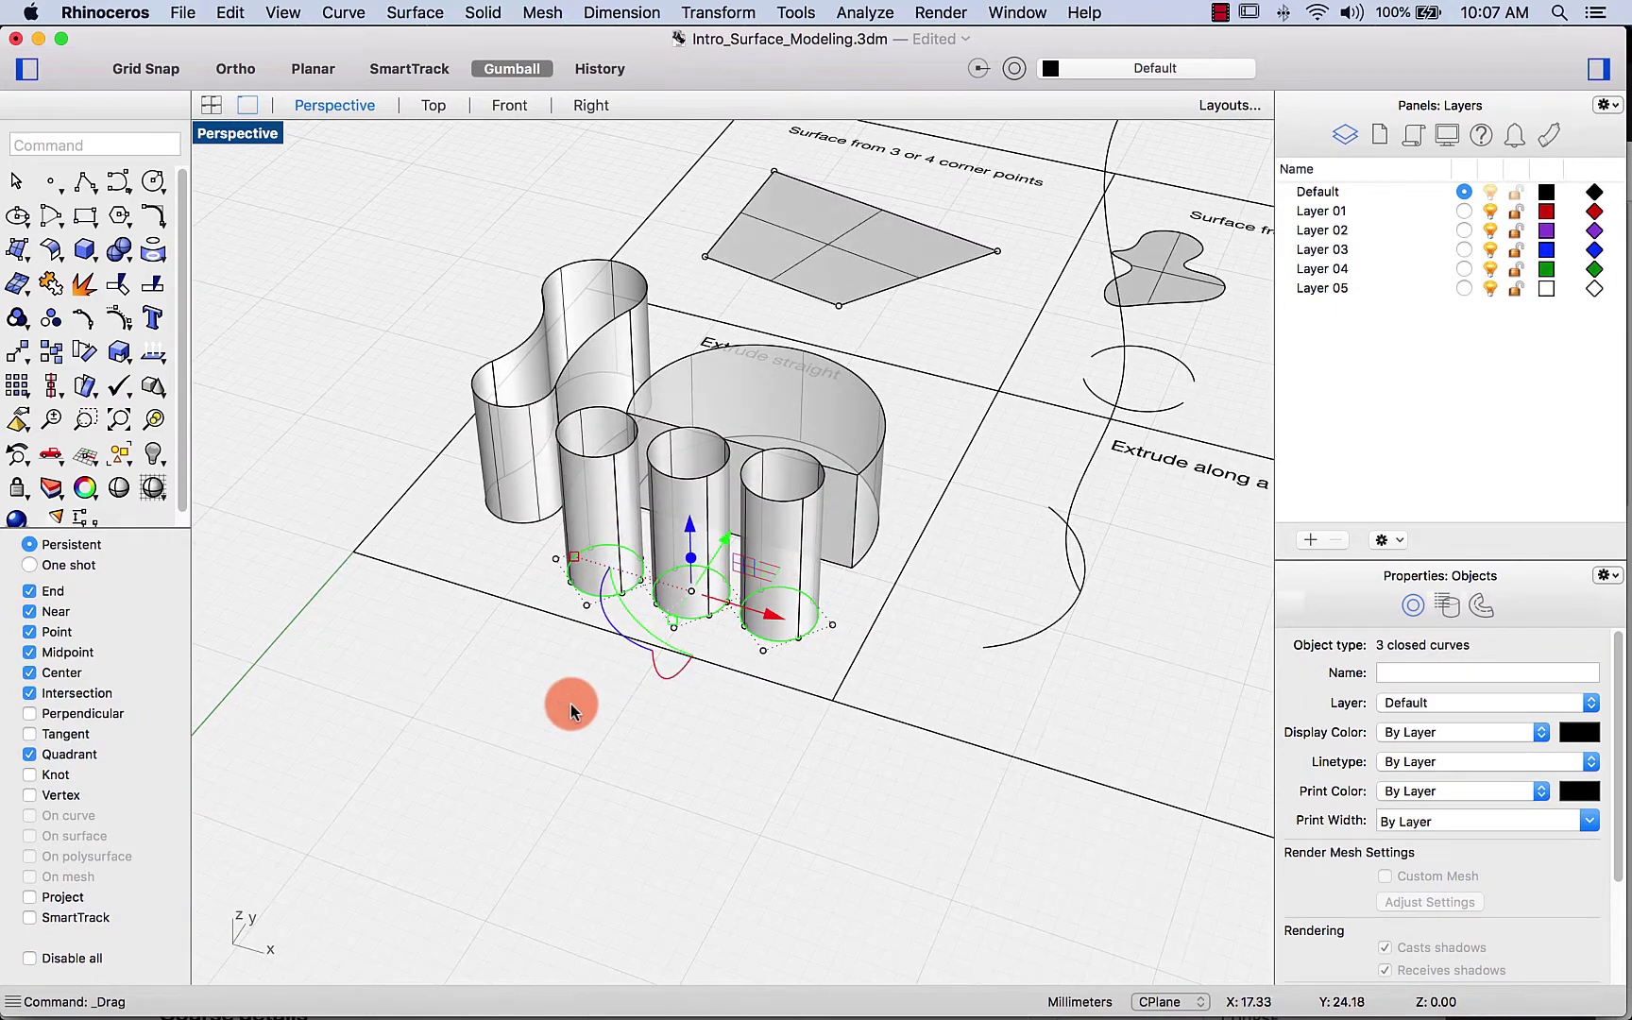
key("super+z")
key("Escape")
Step: Extrude each of the three circles upward separately with the Gumball, making the middle cylinder less than half as tall as the outer two
left_click(608, 592)
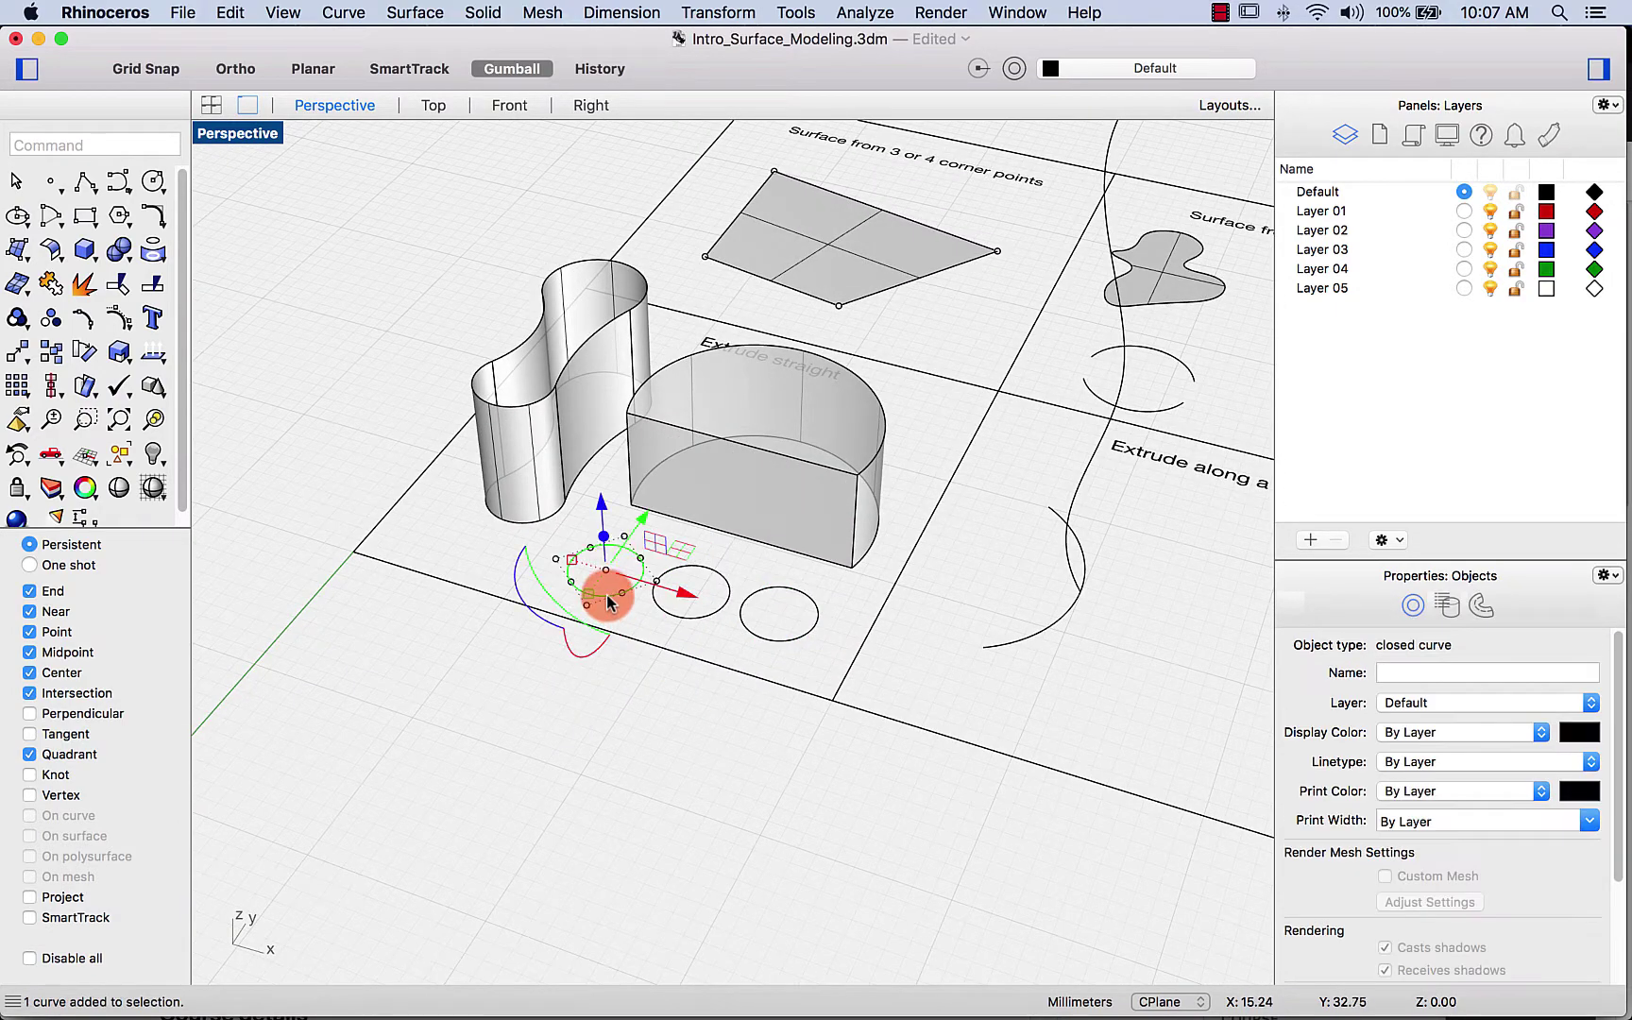
left_click_drag(605, 540, 602, 419)
left_click(694, 619)
left_click_drag(691, 552, 685, 520)
left_click(781, 586)
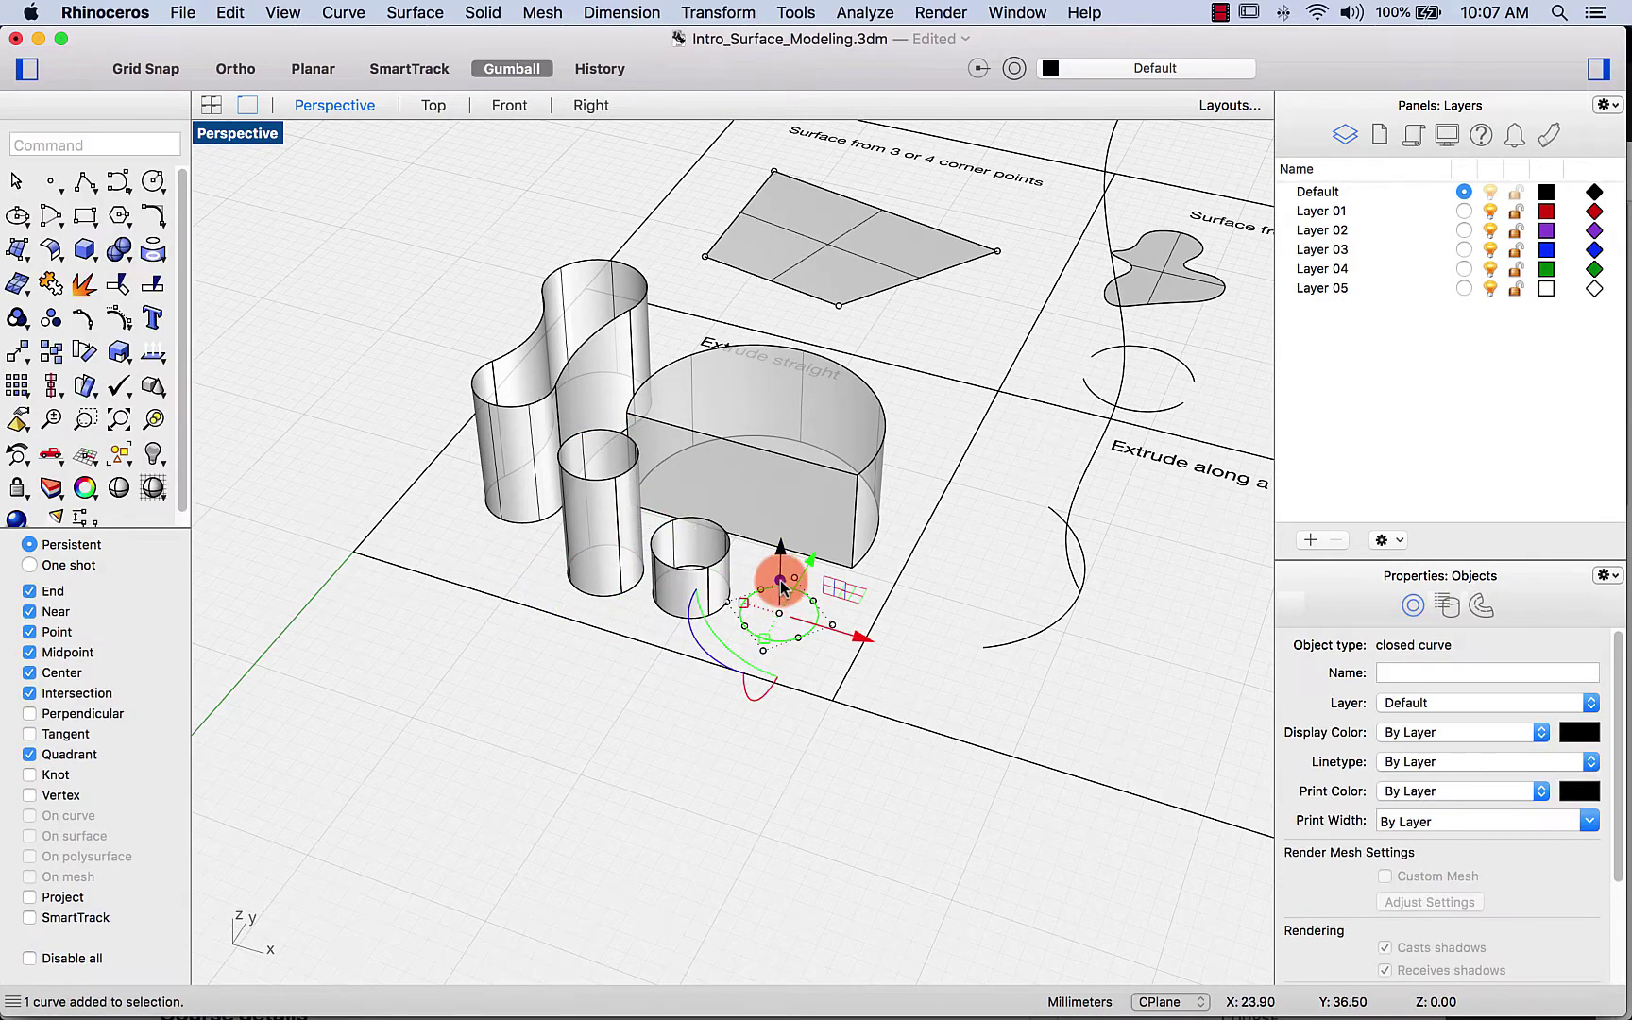
left_click_drag(780, 586, 756, 425)
Step: Examine the arc in the "Extrude along a curve" cell and the tall wavy curve rising from it
mouse_move(663, 769)
right_mouse_down()
mouse_move(620, 769)
mouse_move(652, 808)
mouse_move(695, 774)
mouse_move(652, 747)
right_mouse_up()
right_click_drag(967, 742, 873, 799, "shift")
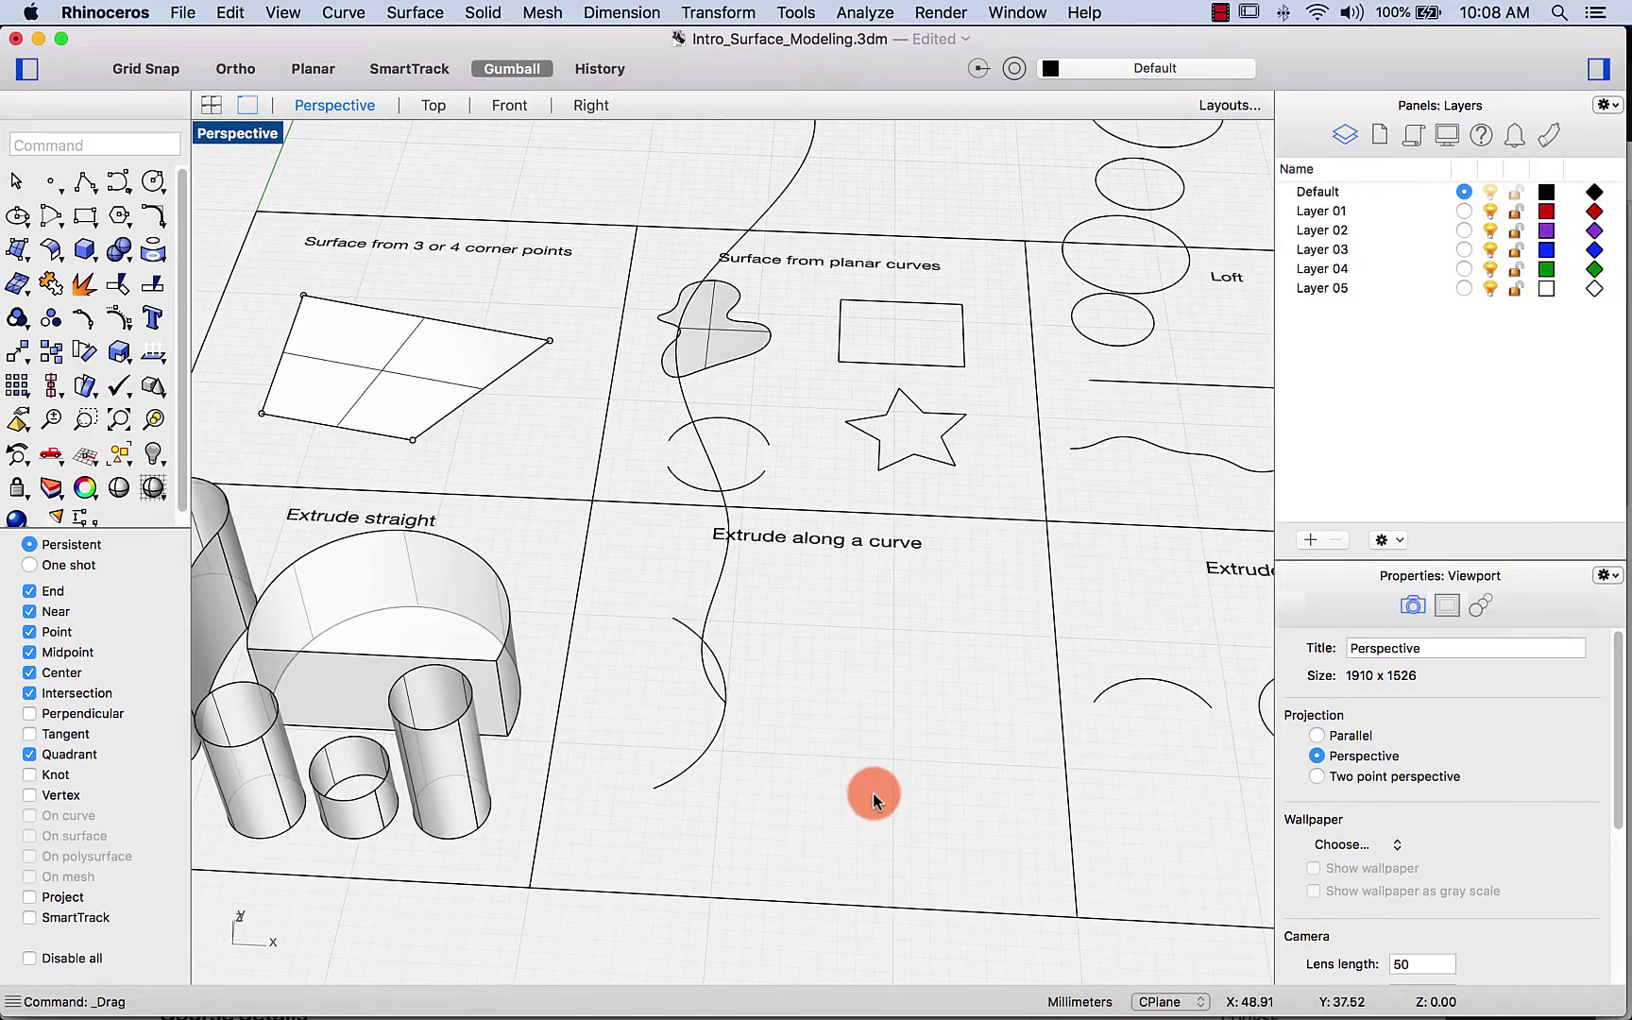
left_click(676, 780)
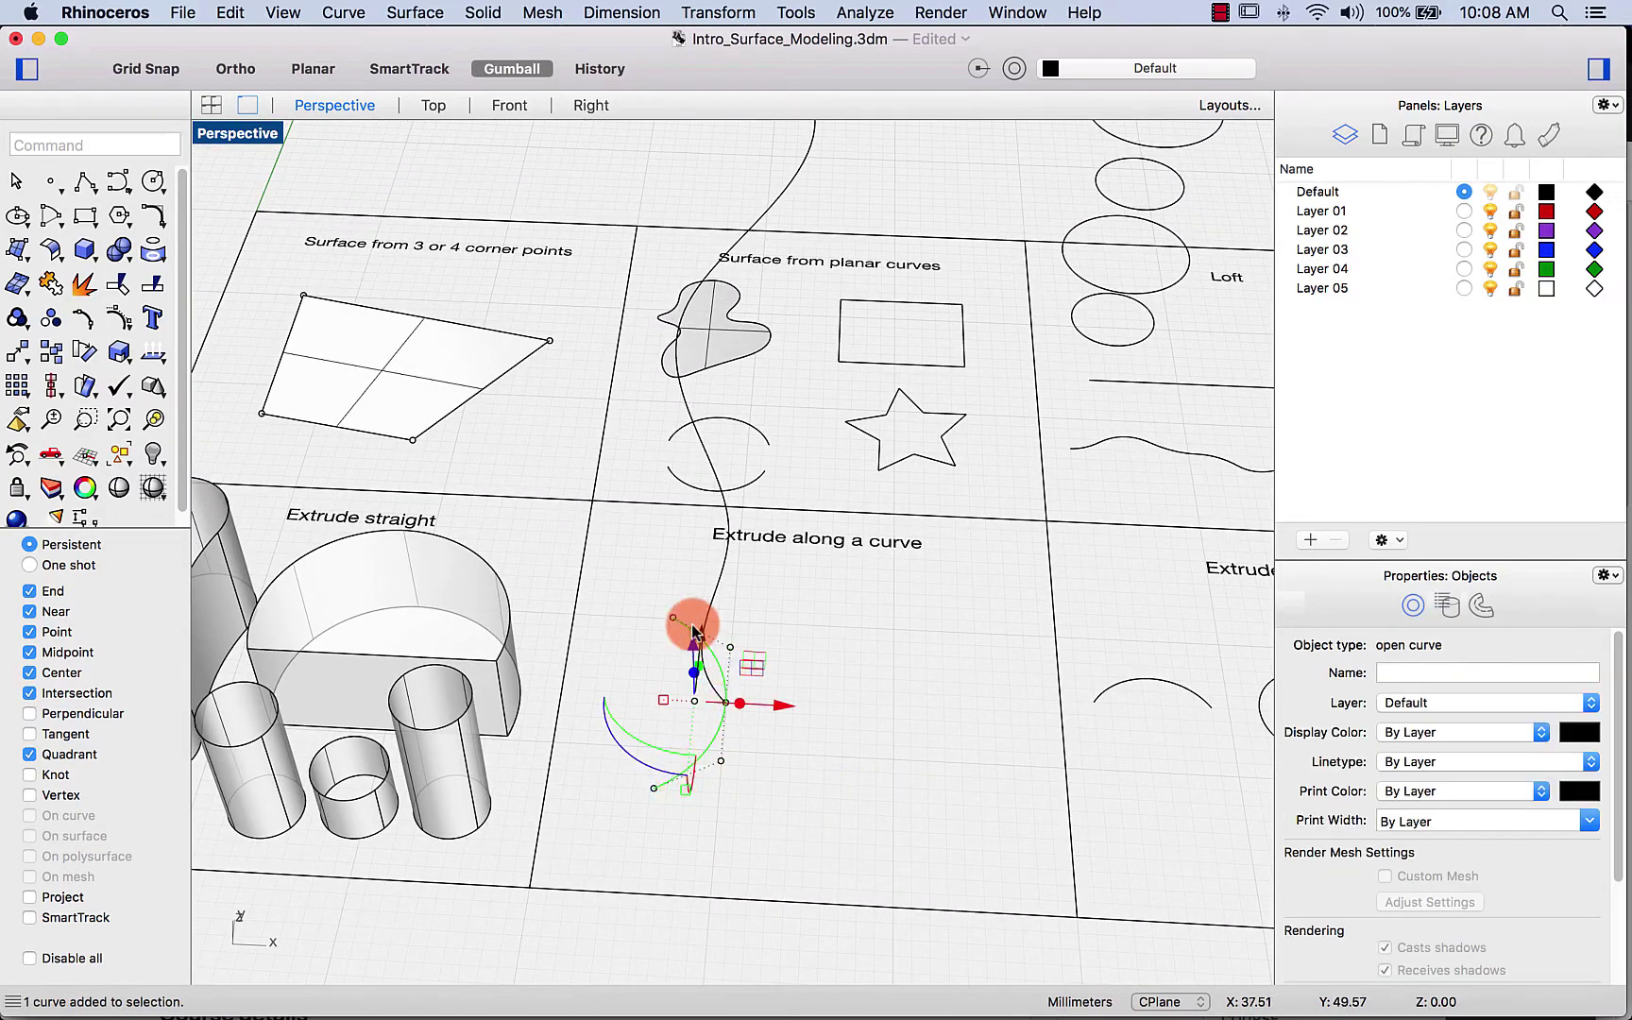
right_click_drag(664, 818, 634, 786)
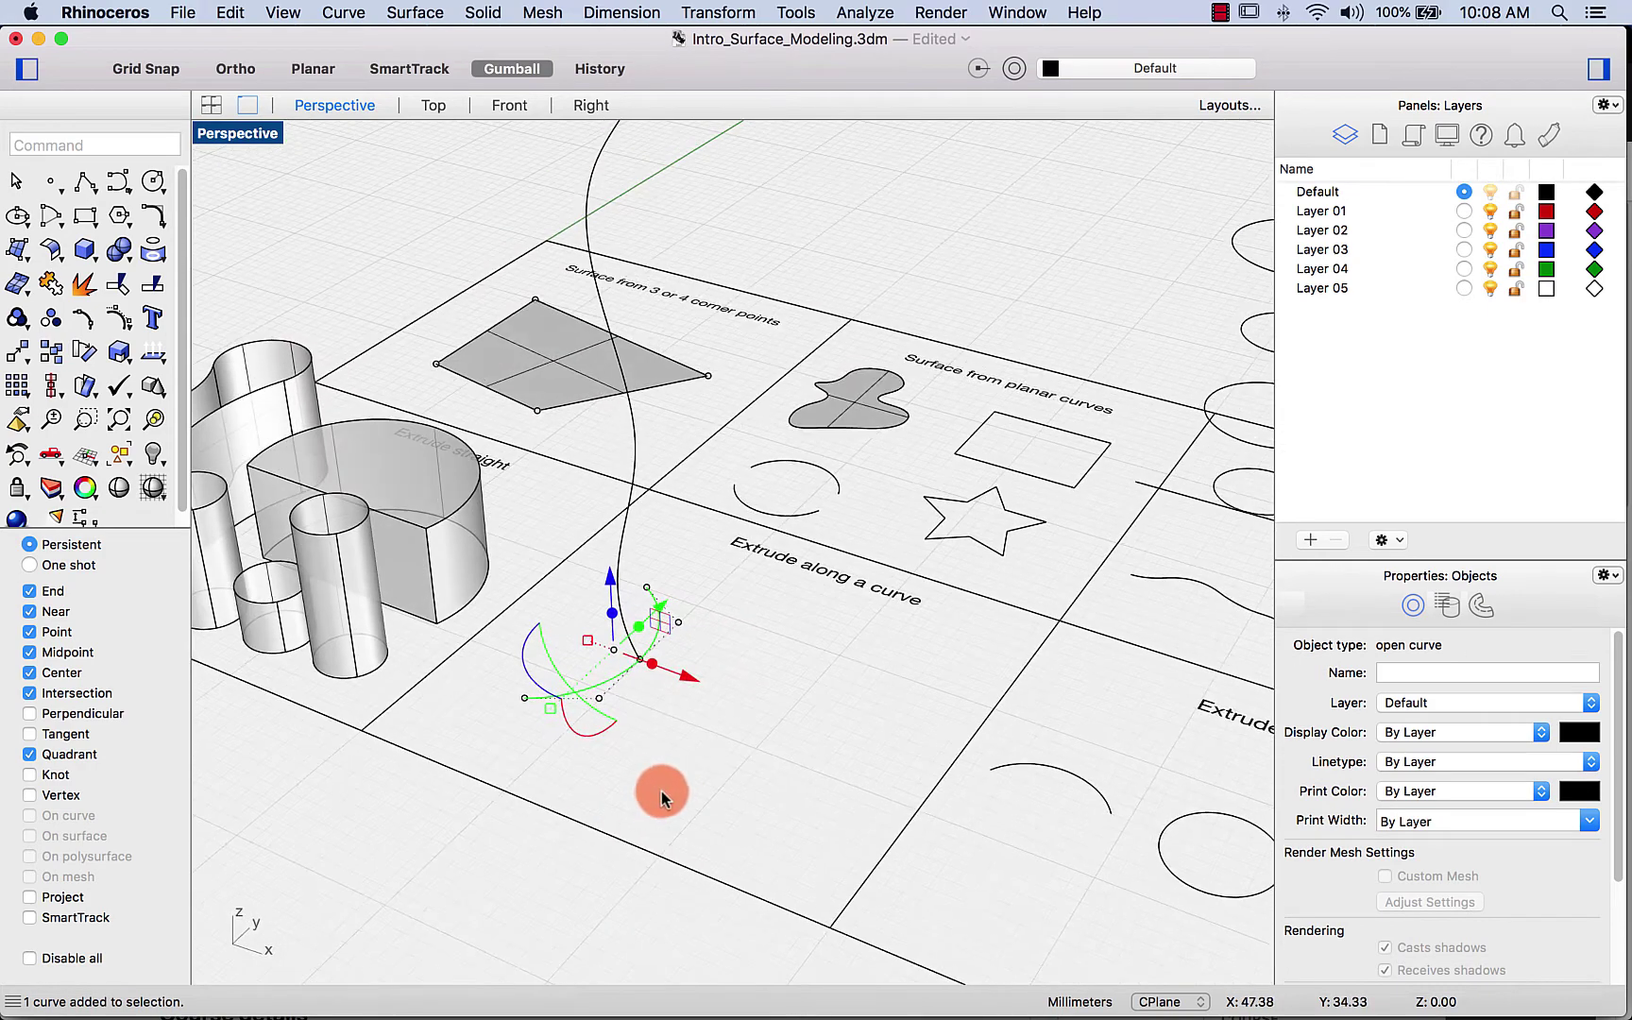
left_click(662, 792)
right_click_drag(692, 498, 686, 487)
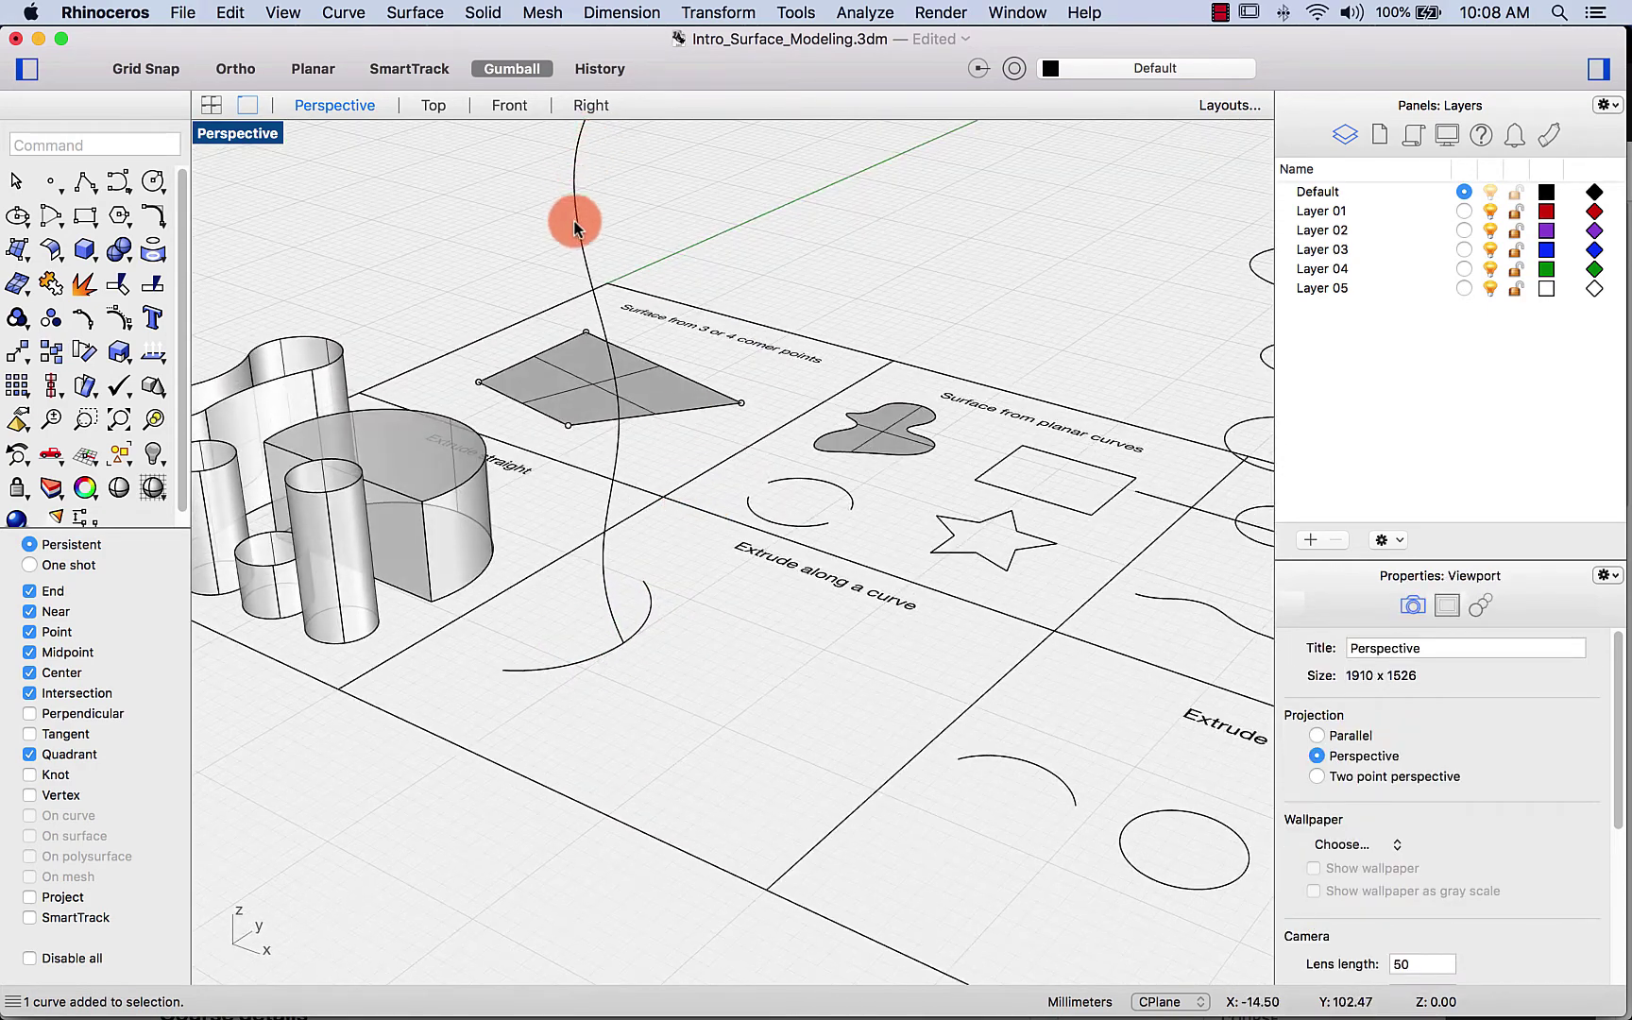
mouse_move(595, 553)
right_mouse_down()
mouse_move(616, 588)
mouse_move(651, 594)
right_mouse_up()
scroll(657, 592, "down", 3)
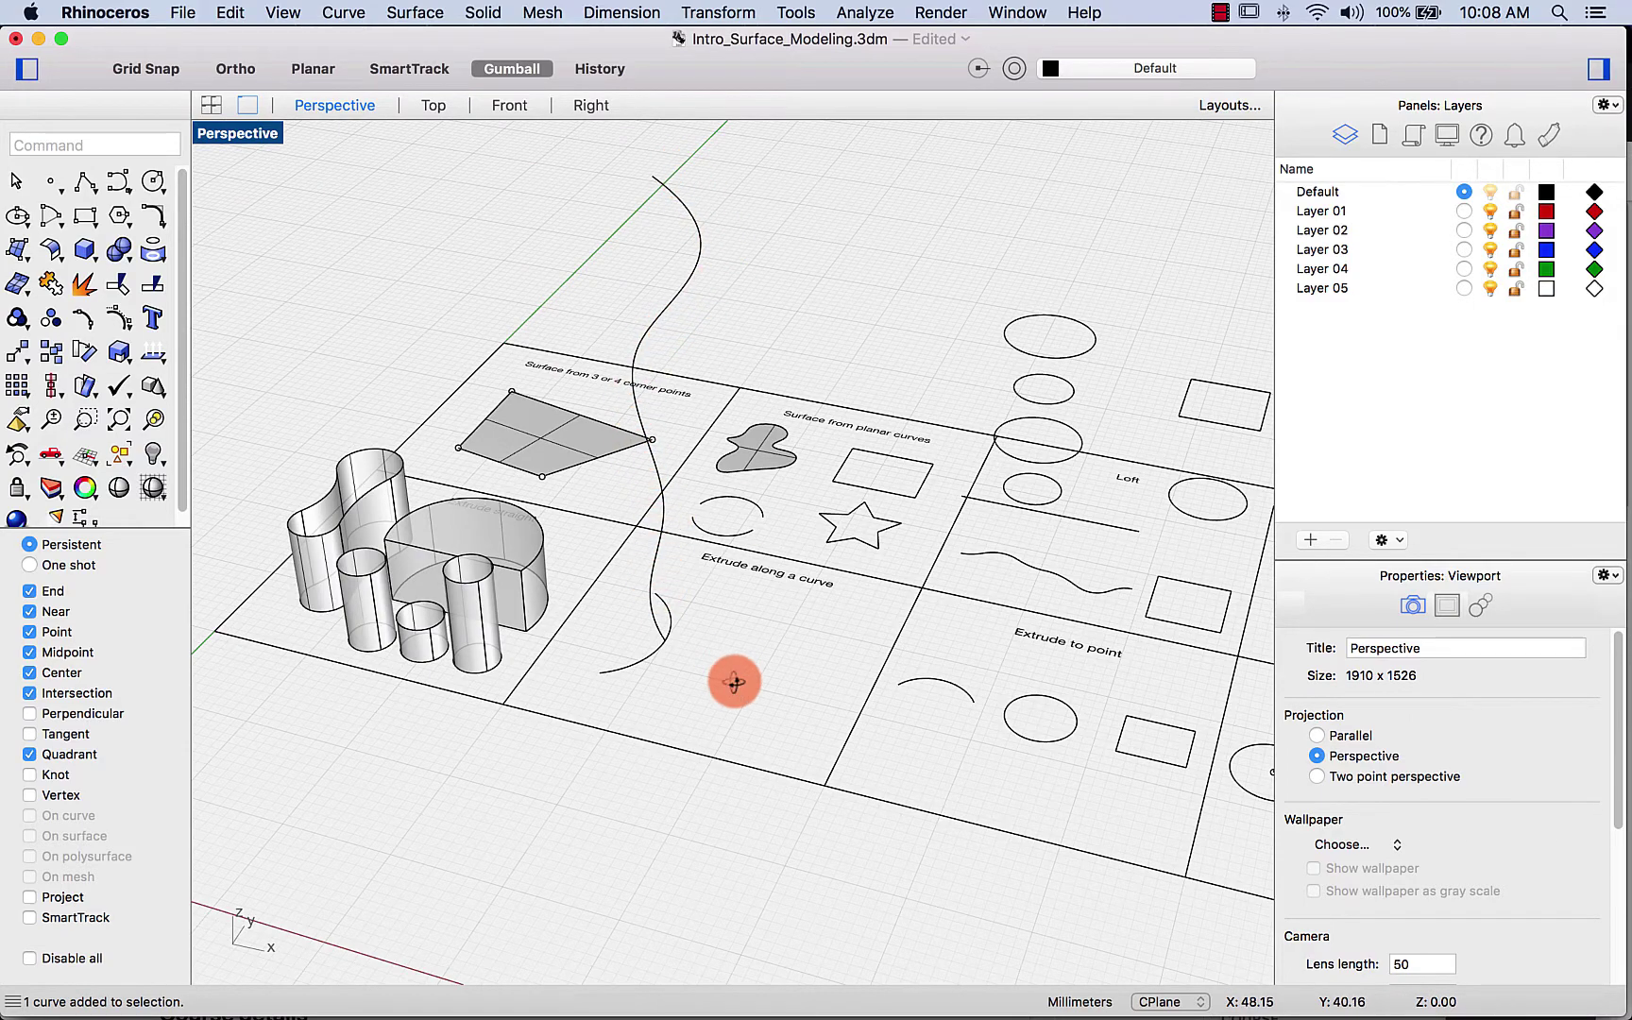
mouse_move(728, 681)
right_mouse_down()
mouse_move(677, 678)
mouse_move(712, 689)
mouse_move(702, 699)
right_mouse_up()
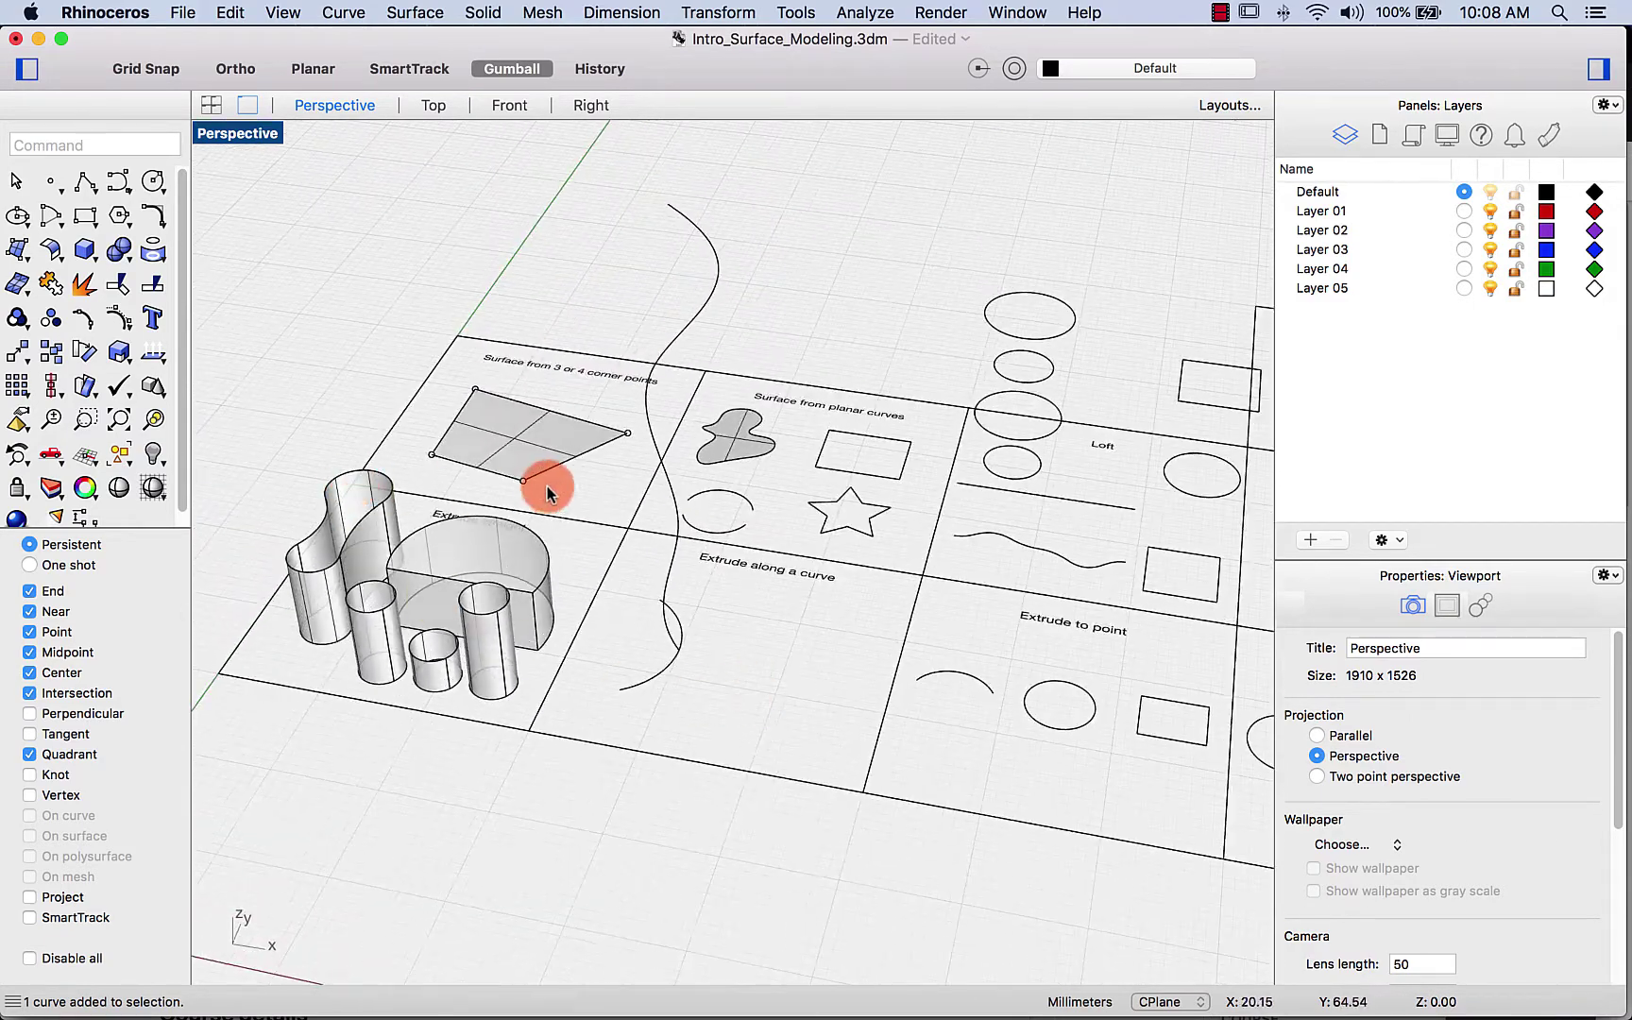
Step: Extrude the arc in the "Extrude along a curve" cell along the tall wavy curve, picking the path near its lower end at the arc
left_click(20, 251)
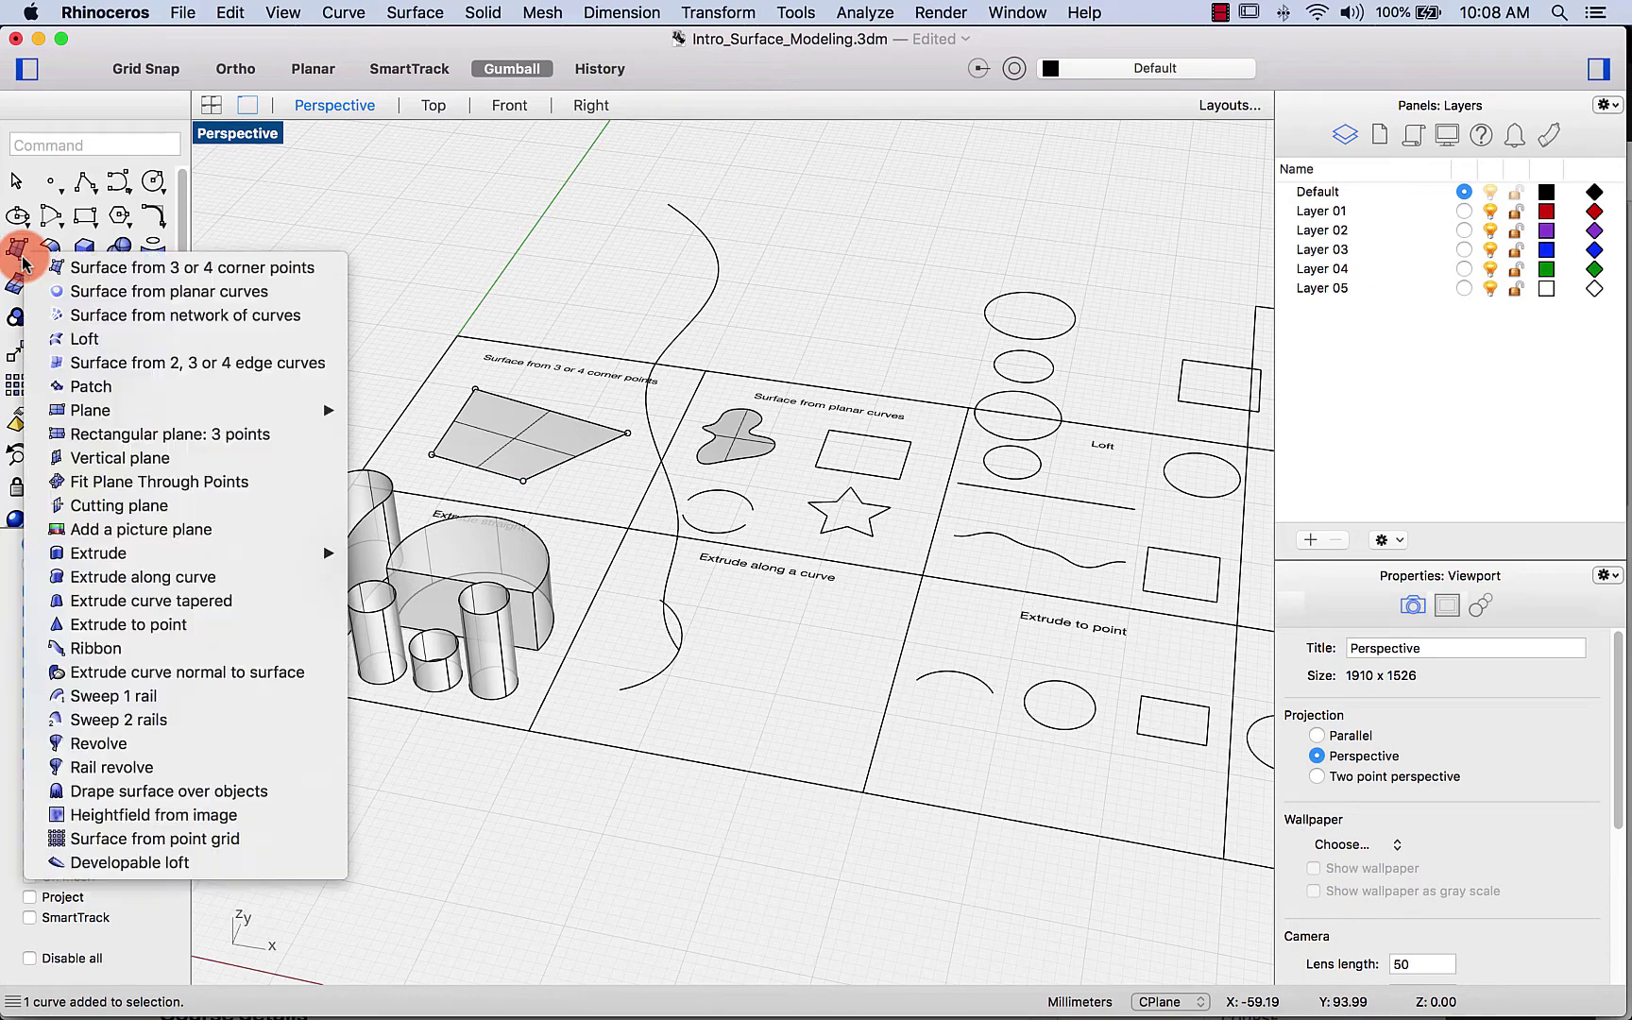
left_click(124, 577)
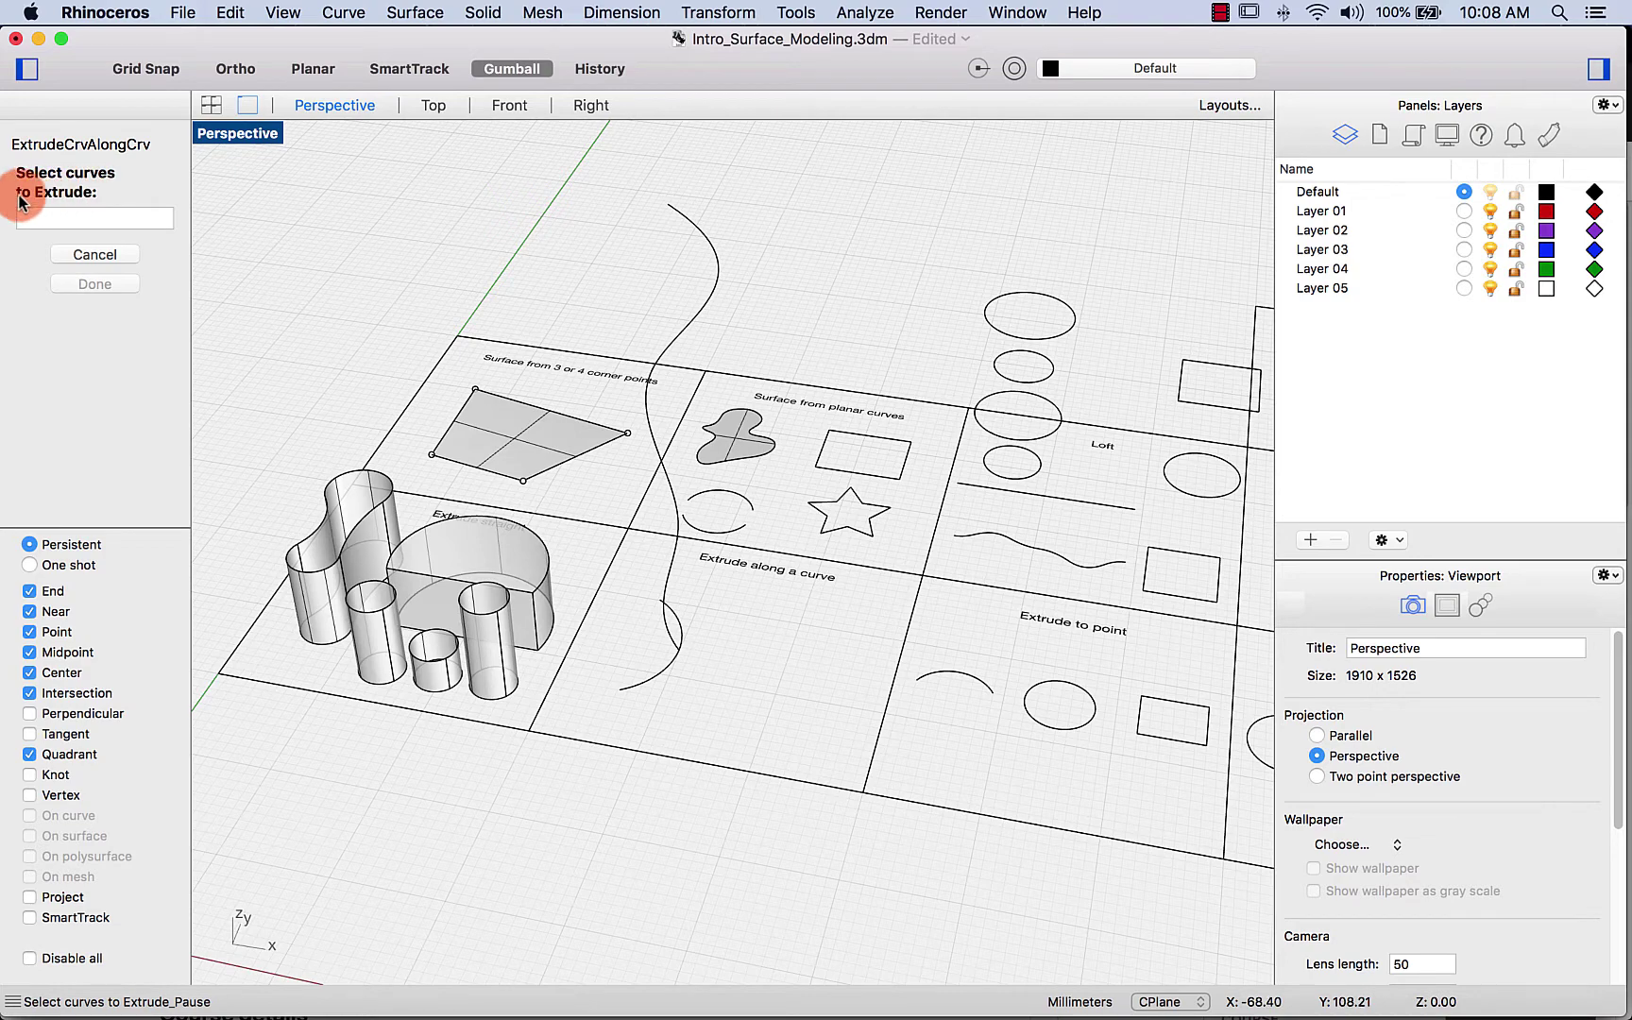
left_click(674, 676)
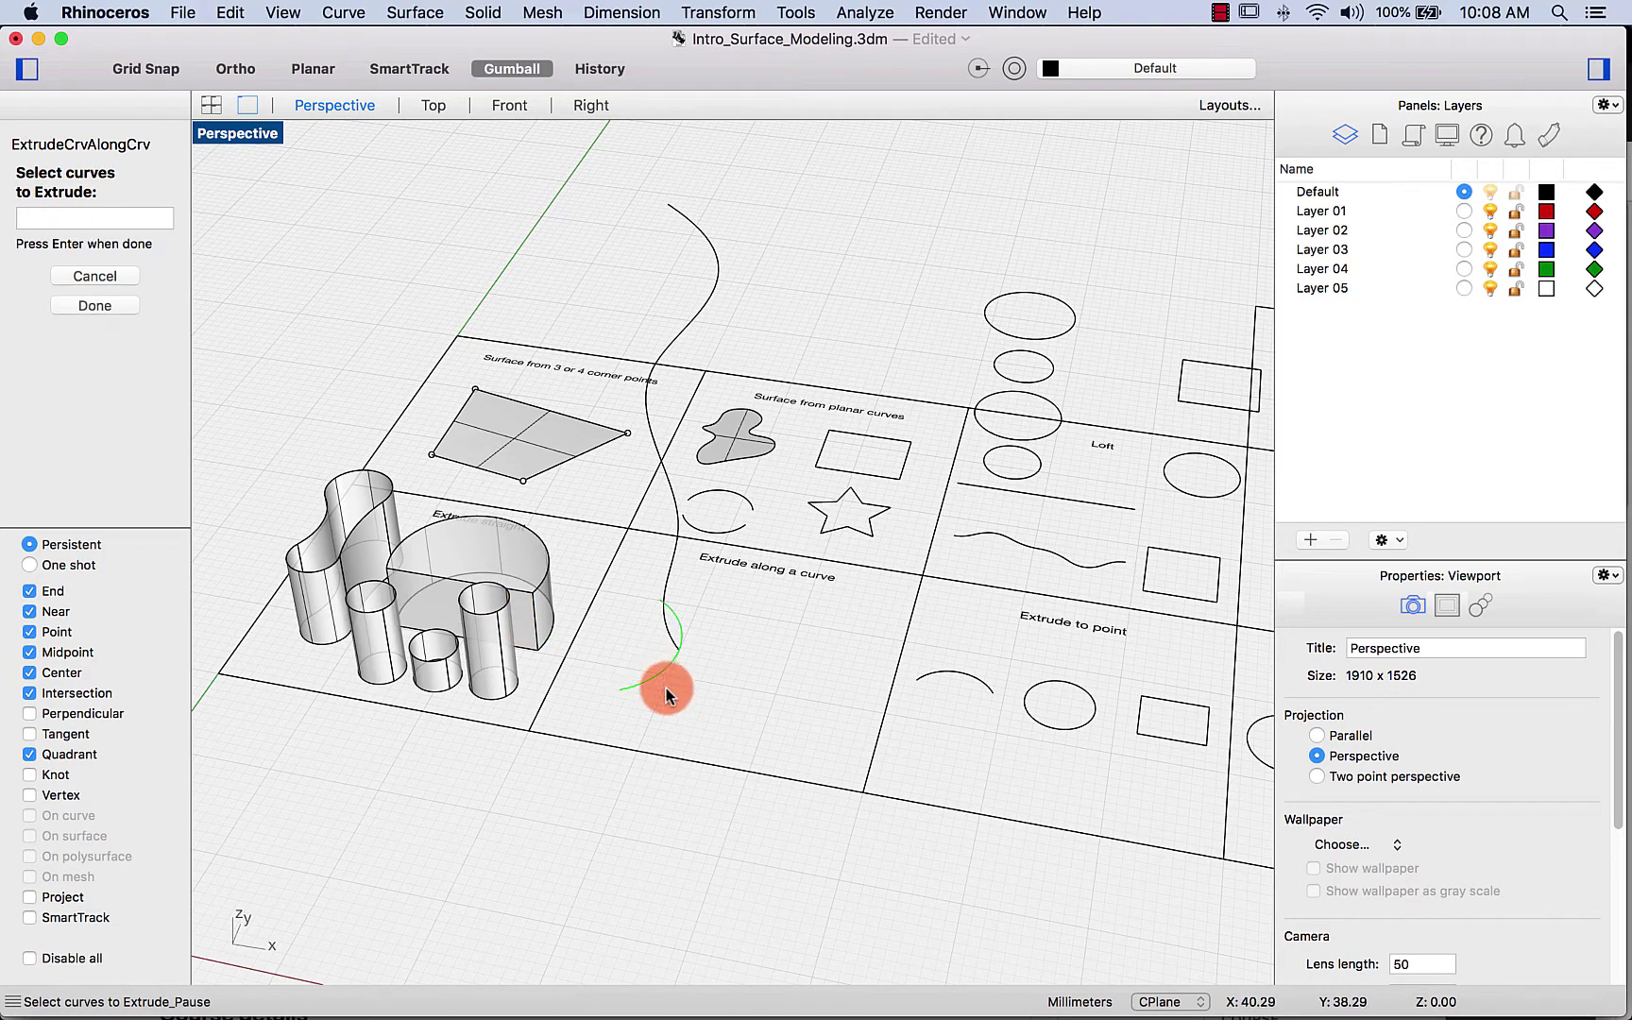
left_click(95, 305)
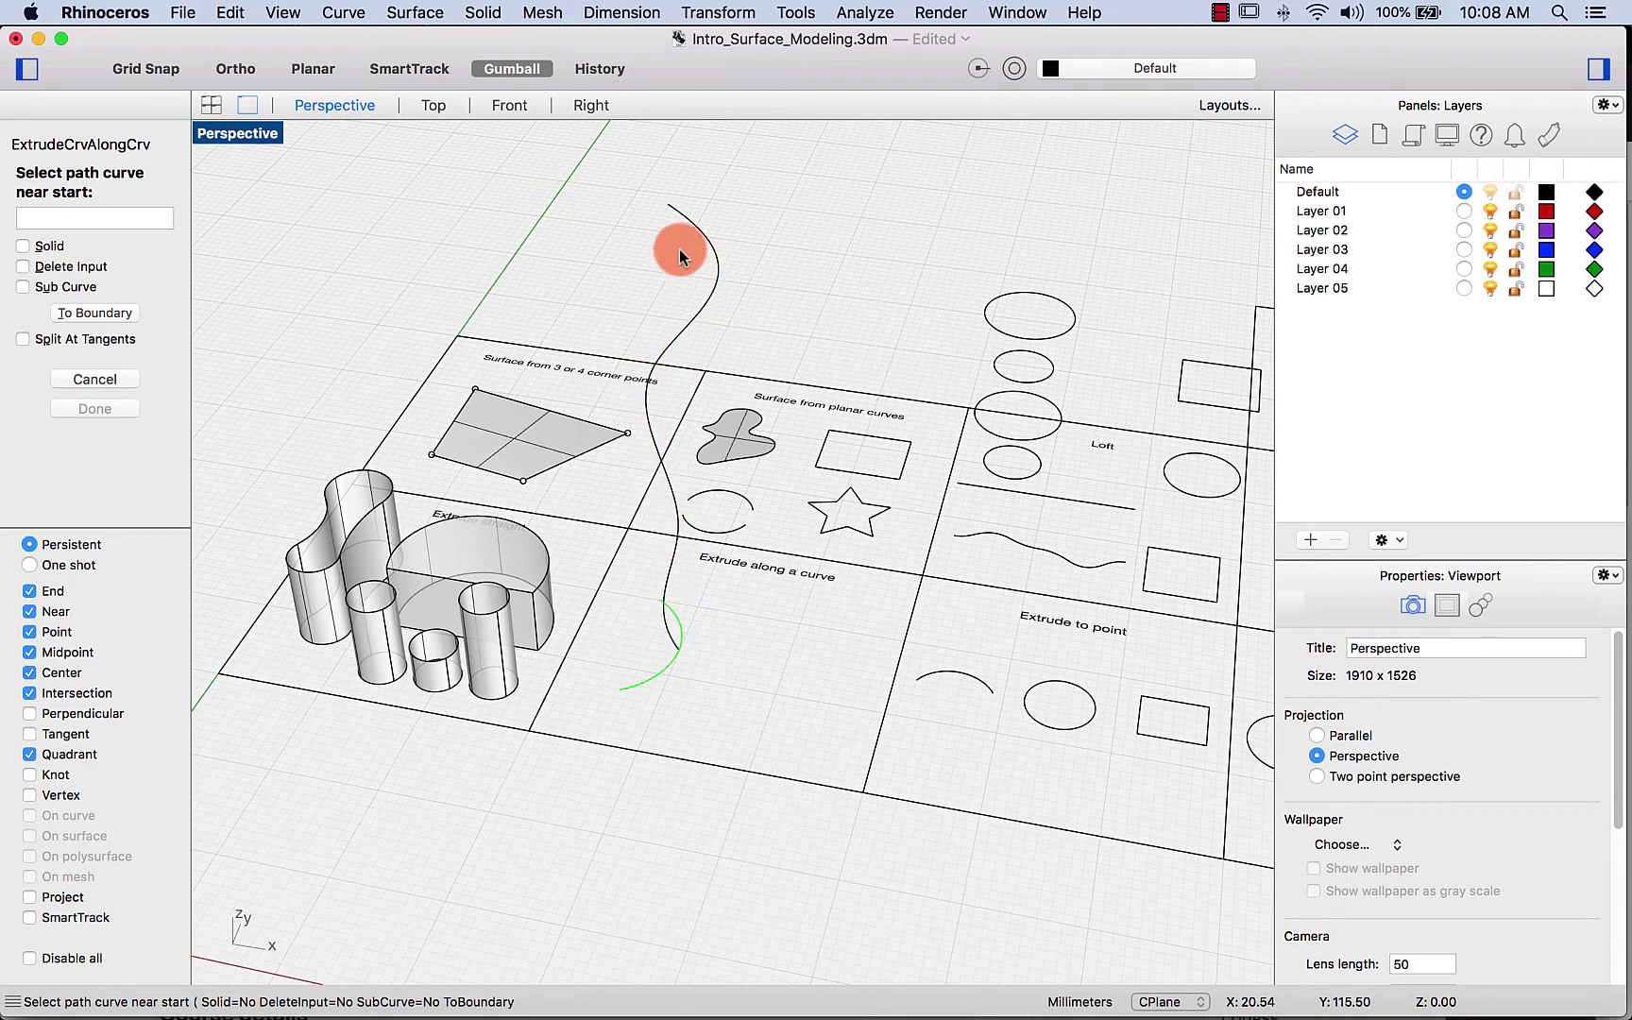
left_click(676, 652)
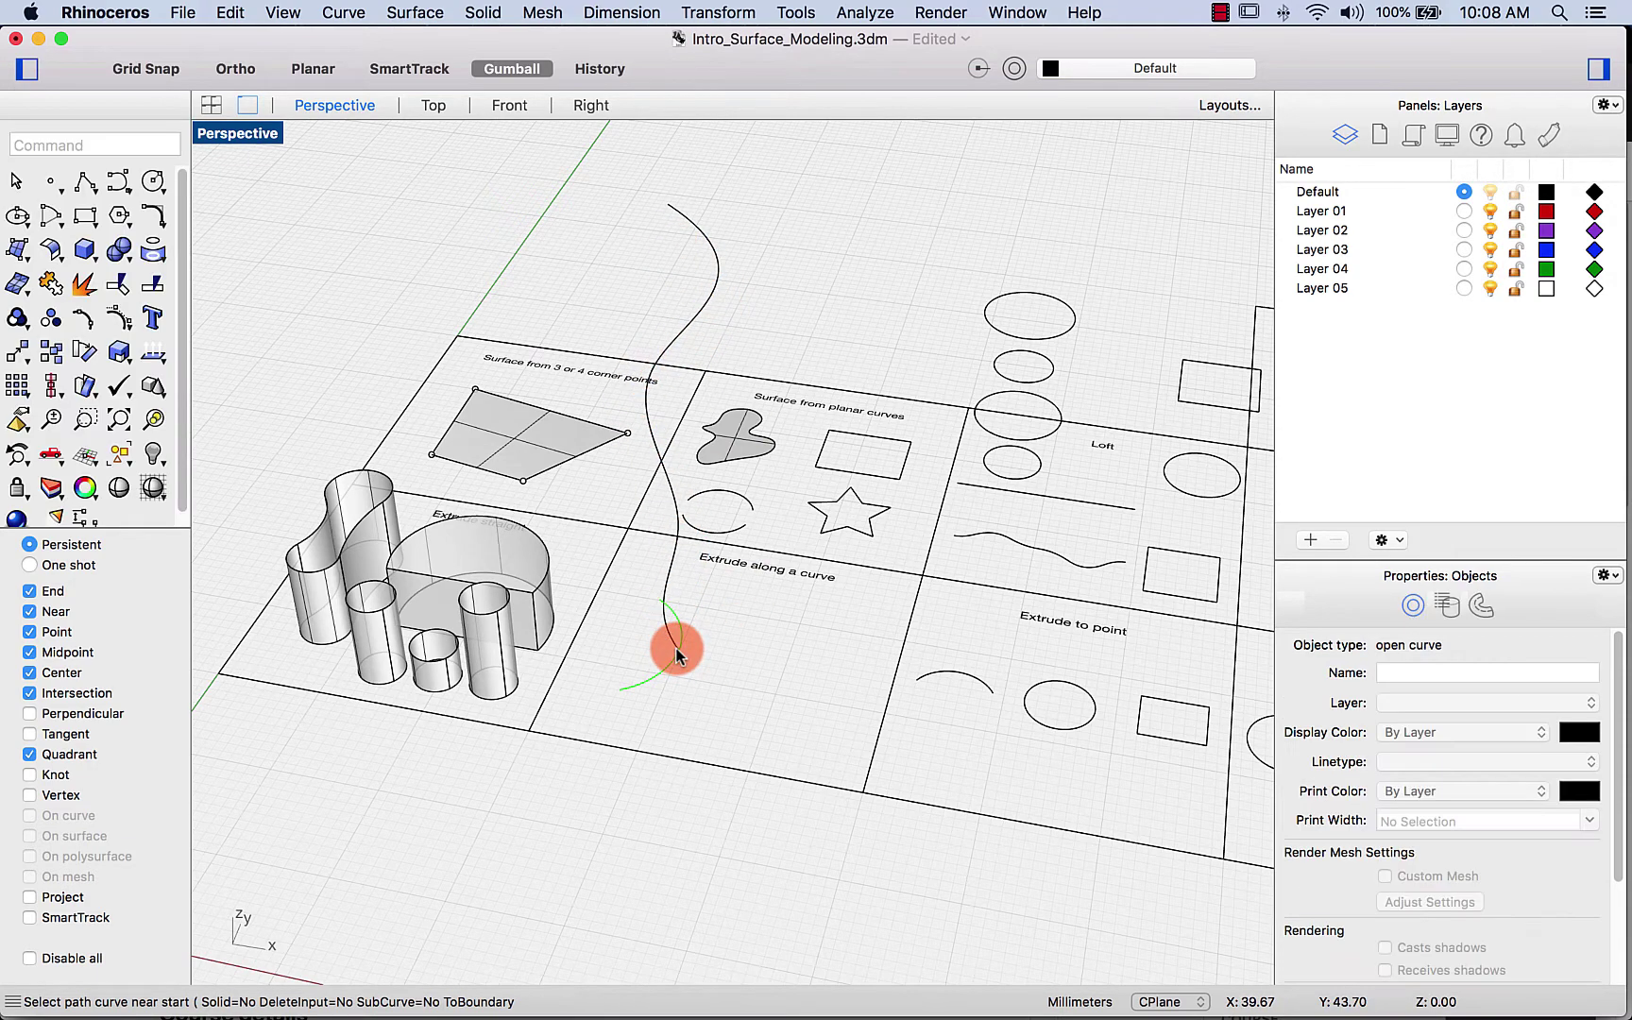
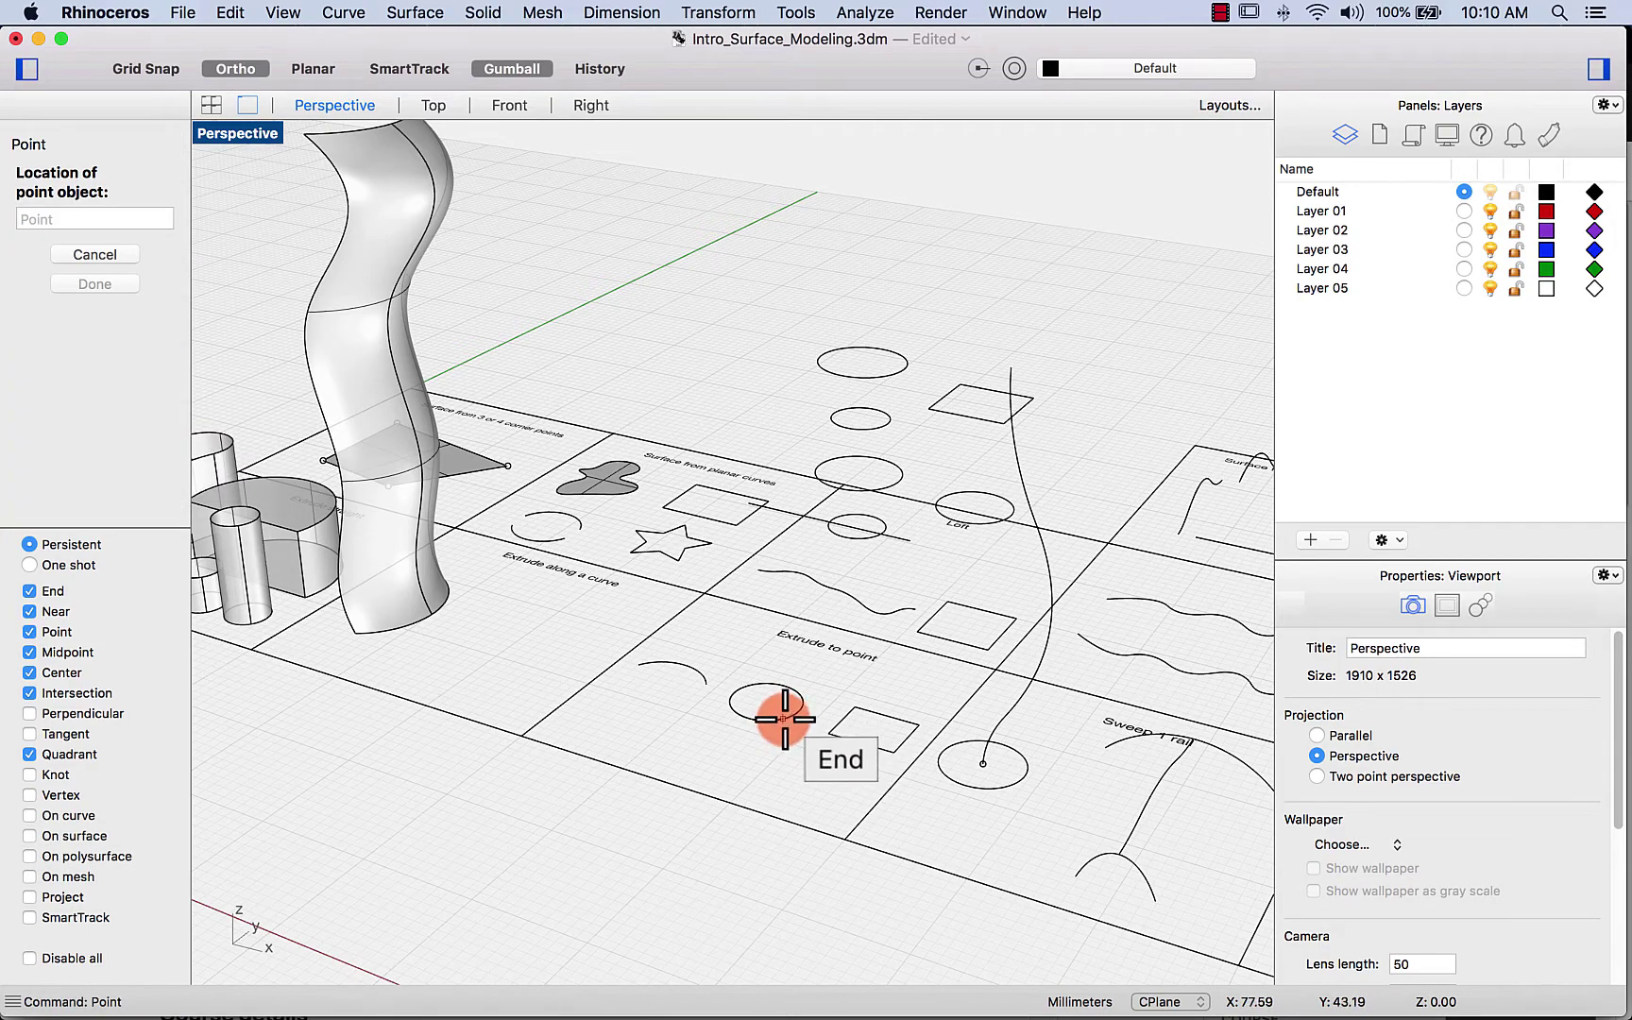
Step: Place a point object at the center of the circle in the "Extrude to point" cell, replacing the misplaced one on its edge
left_click(772, 724)
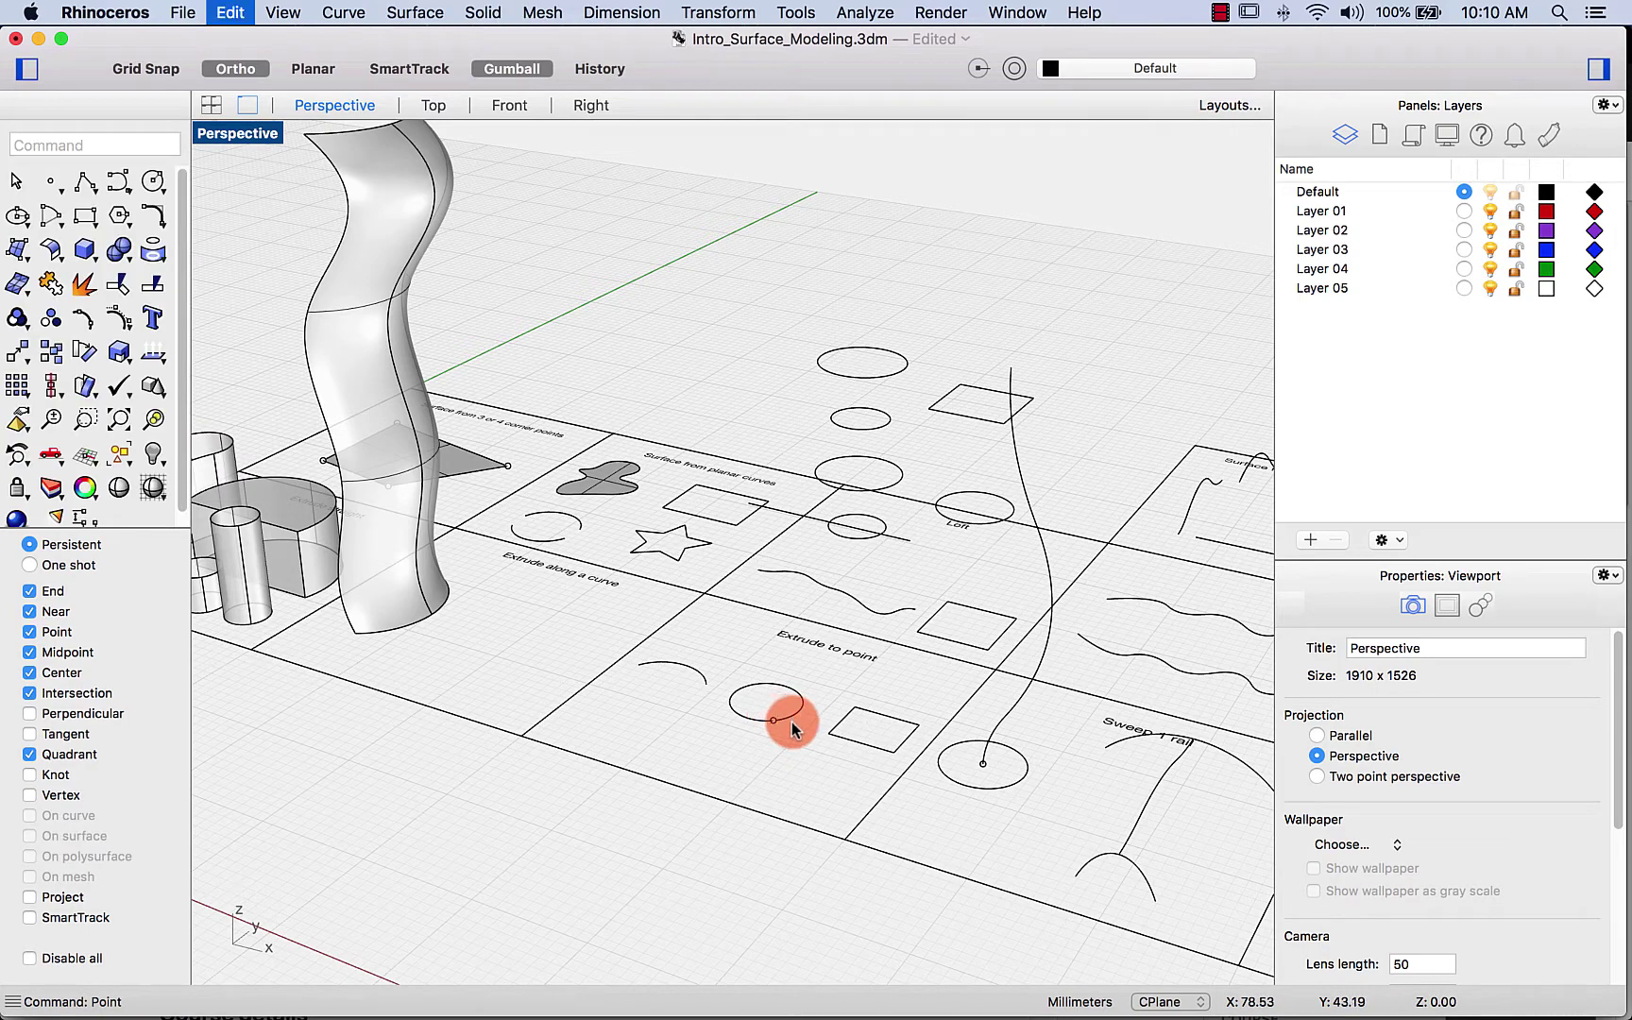
key("Return")
left_click(773, 718)
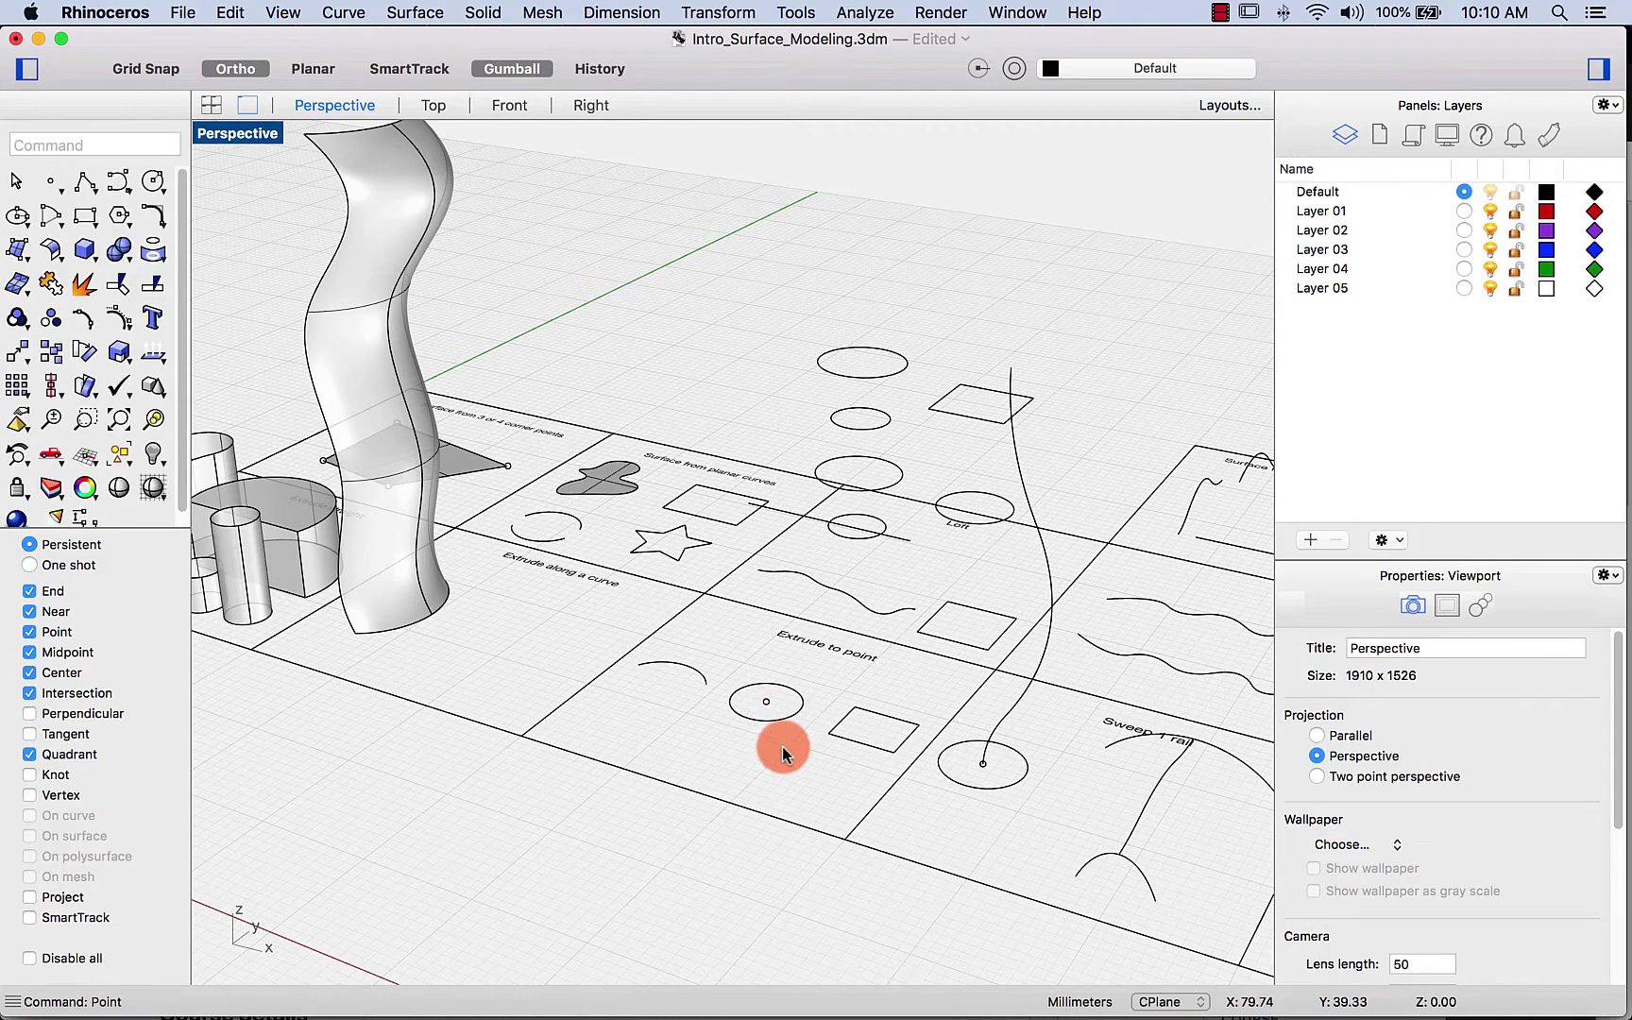
Step: Raise the circle's center point vertically well above the circle with the Gumball
left_click(764, 703)
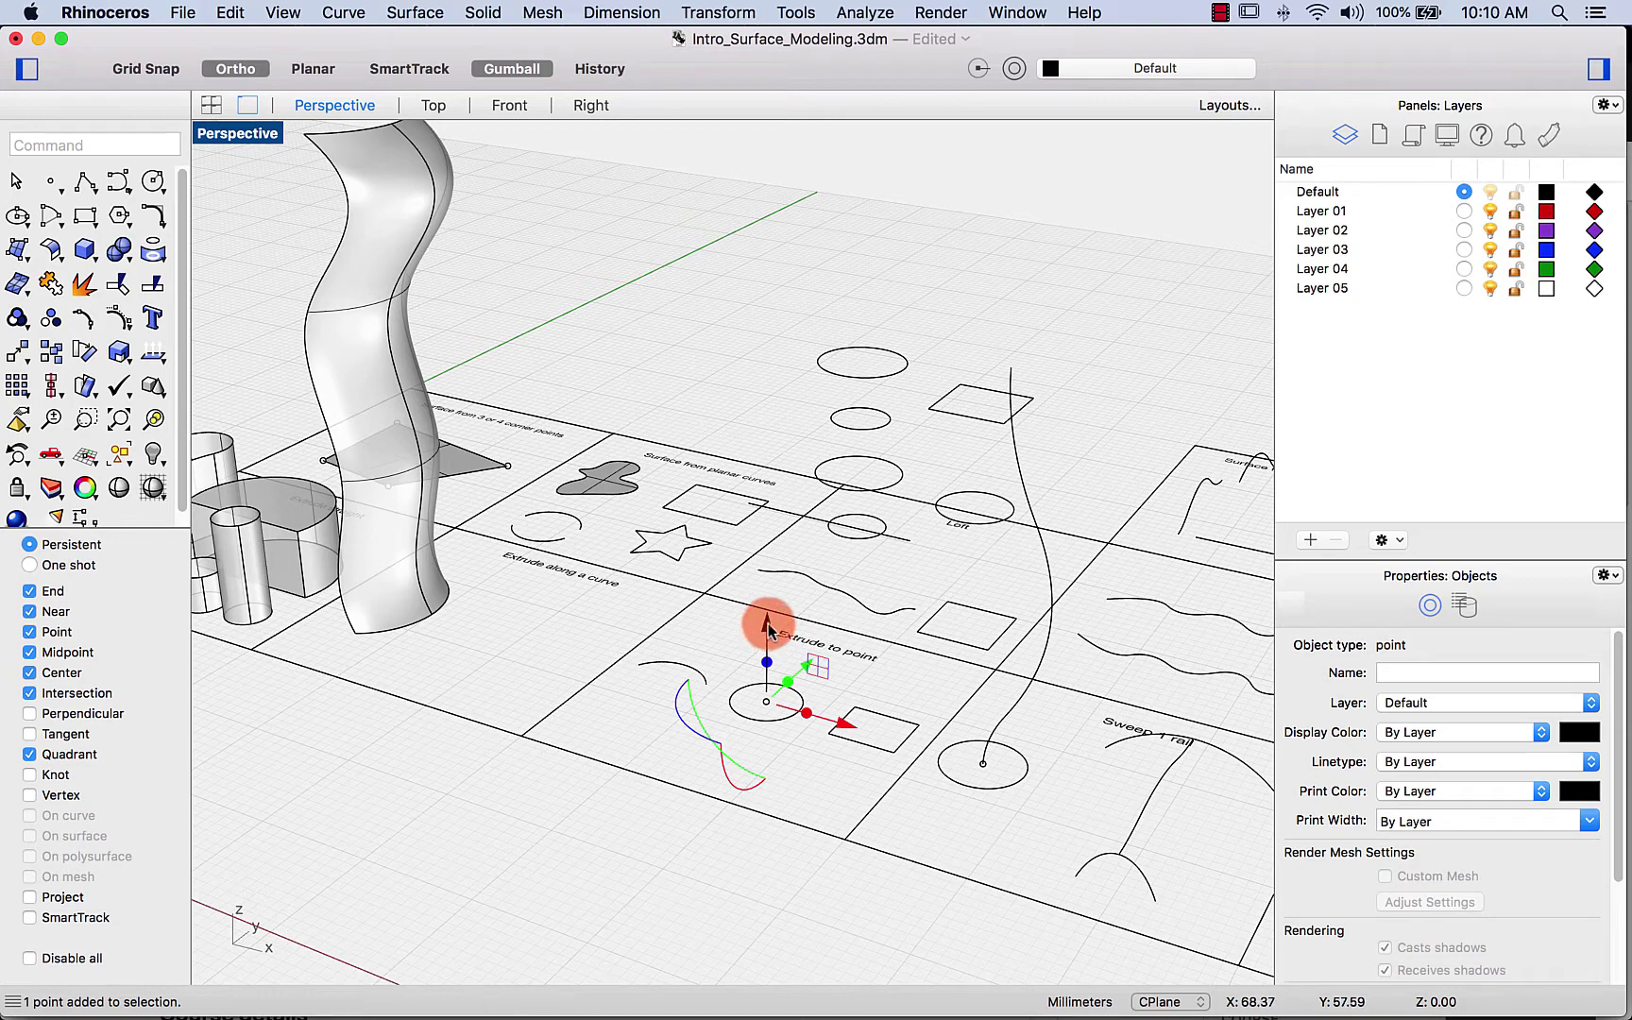
left_click_drag(772, 559, 766, 619)
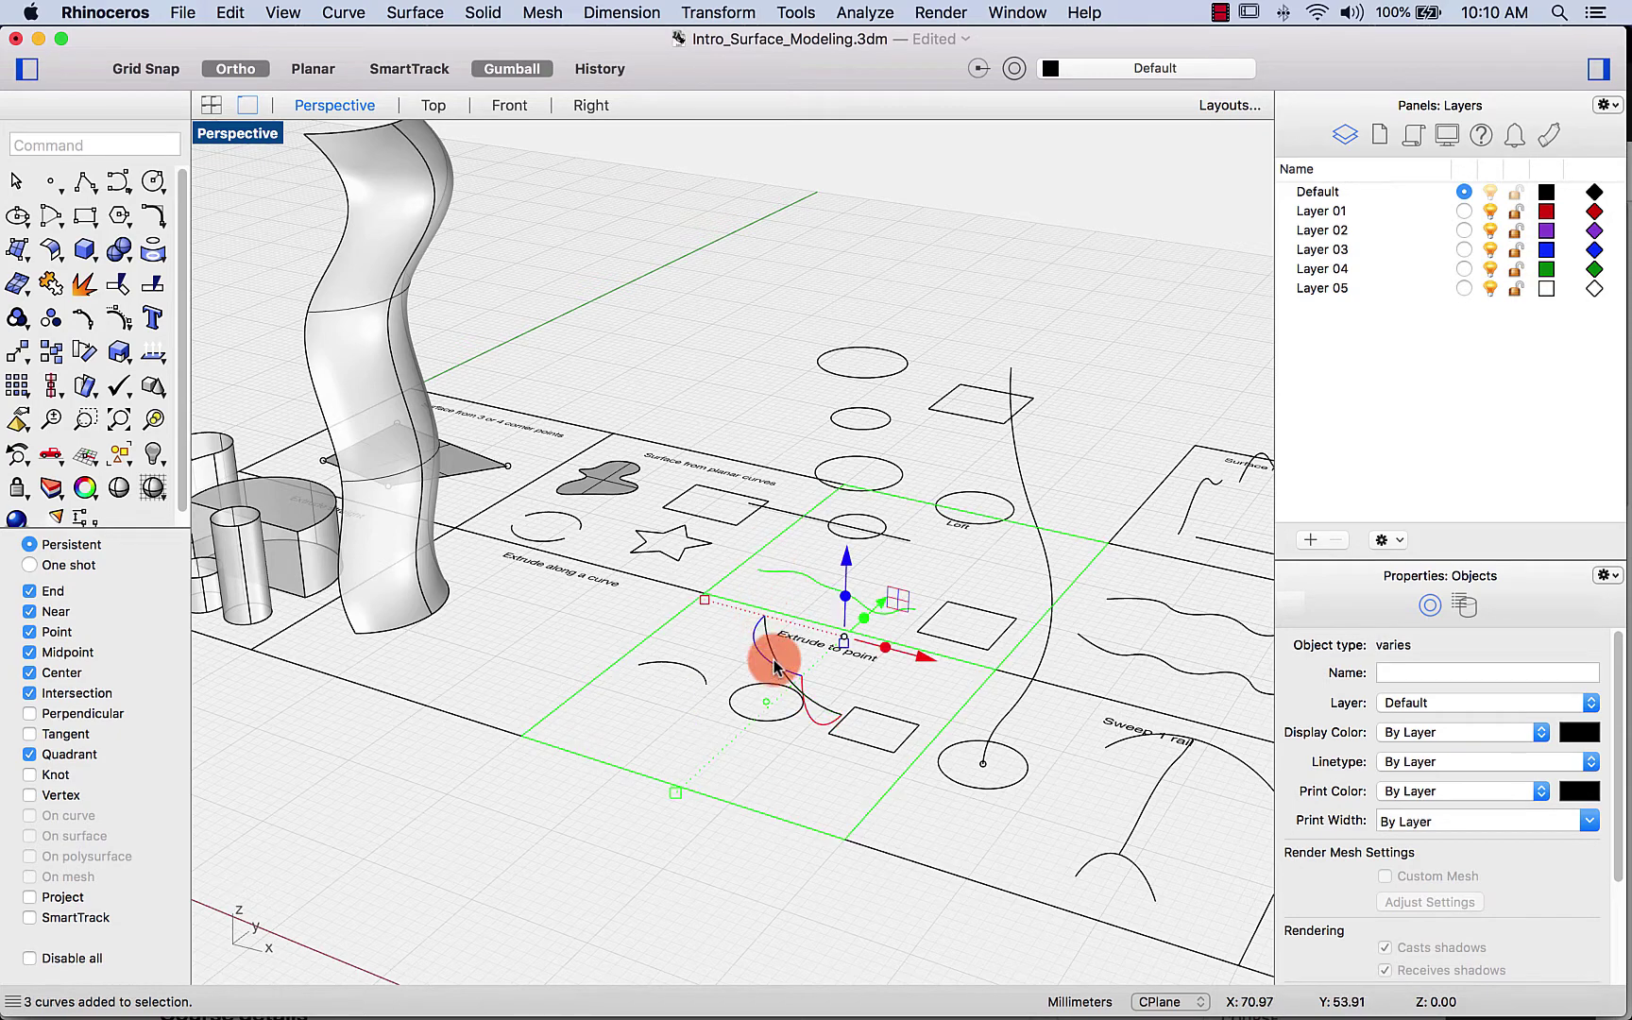
left_click(769, 711)
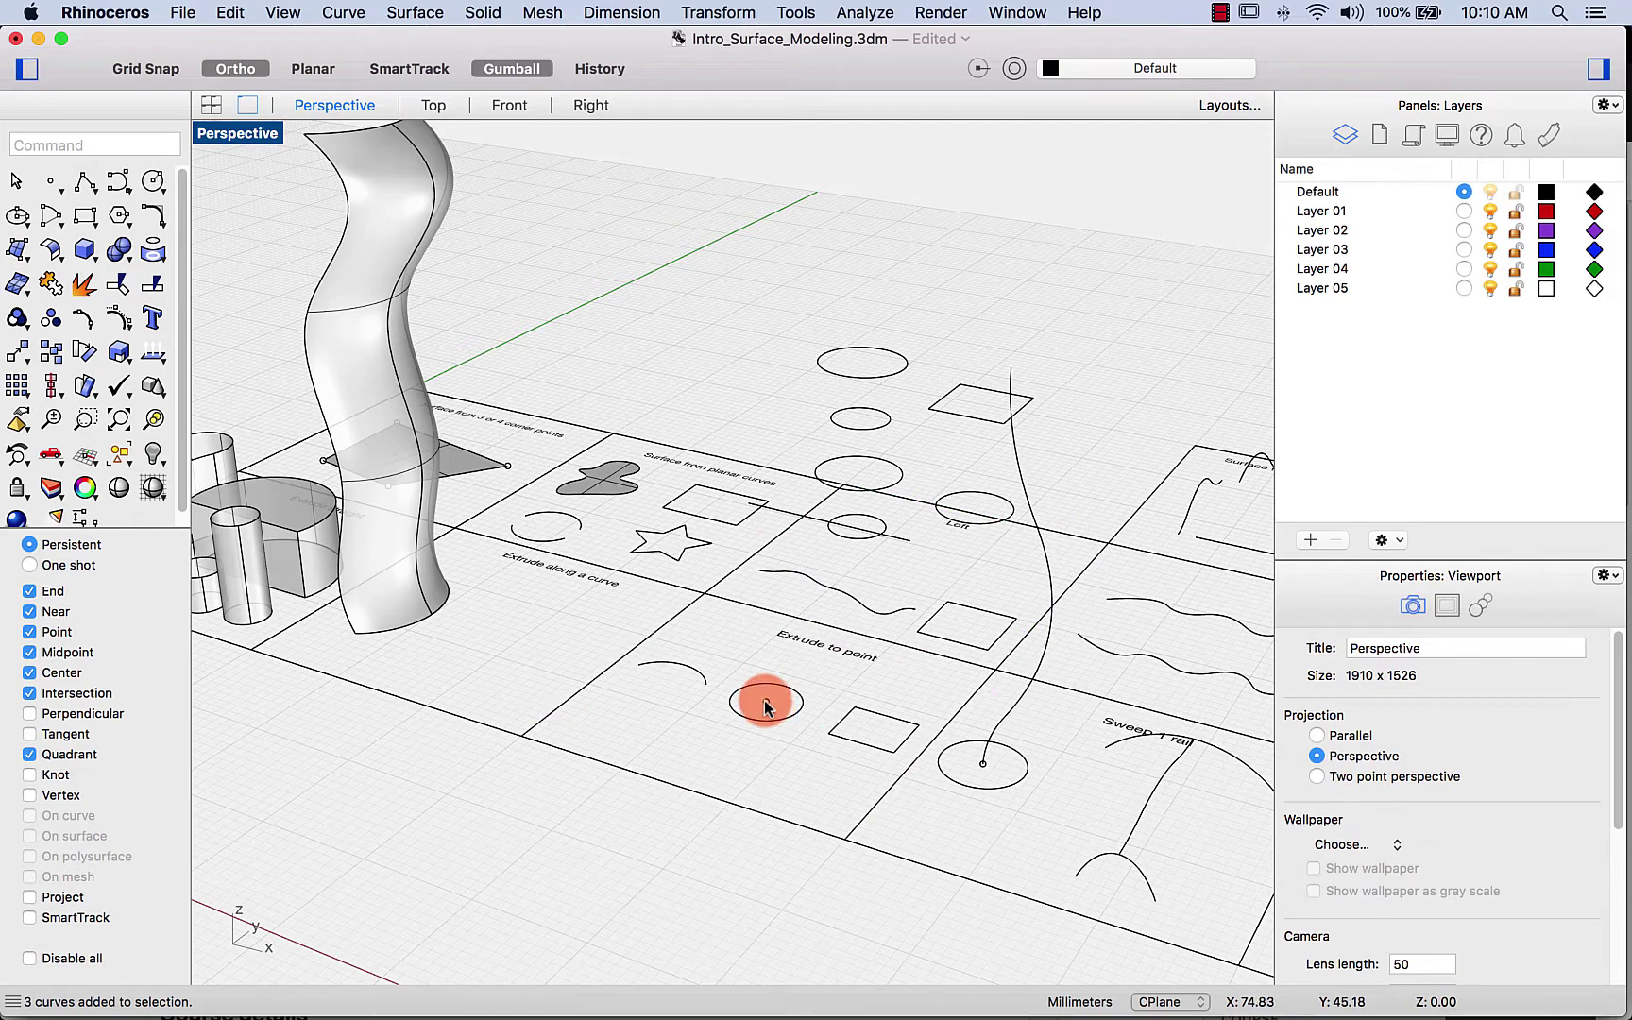
left_click(765, 701)
left_click_drag(768, 626, 767, 561)
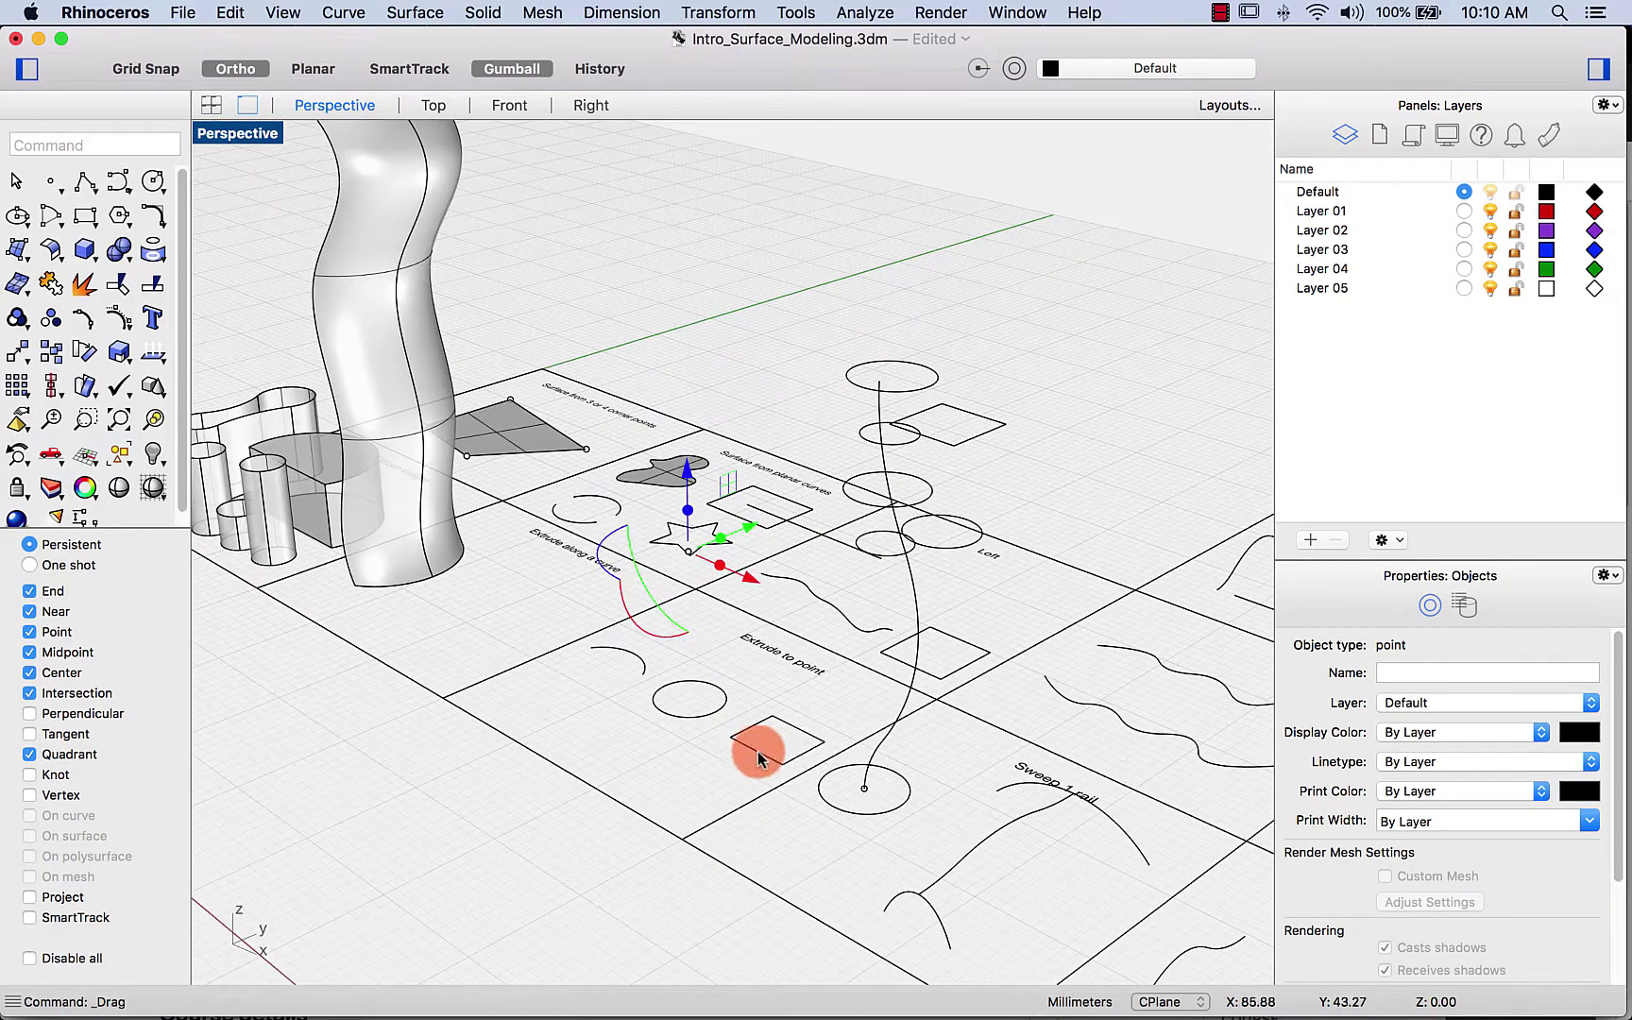
Step: Place a point object at the midpoint of the rectangle's edge in the "Extrude to point" cell, undoing the accidental Gumball move
left_click(774, 761)
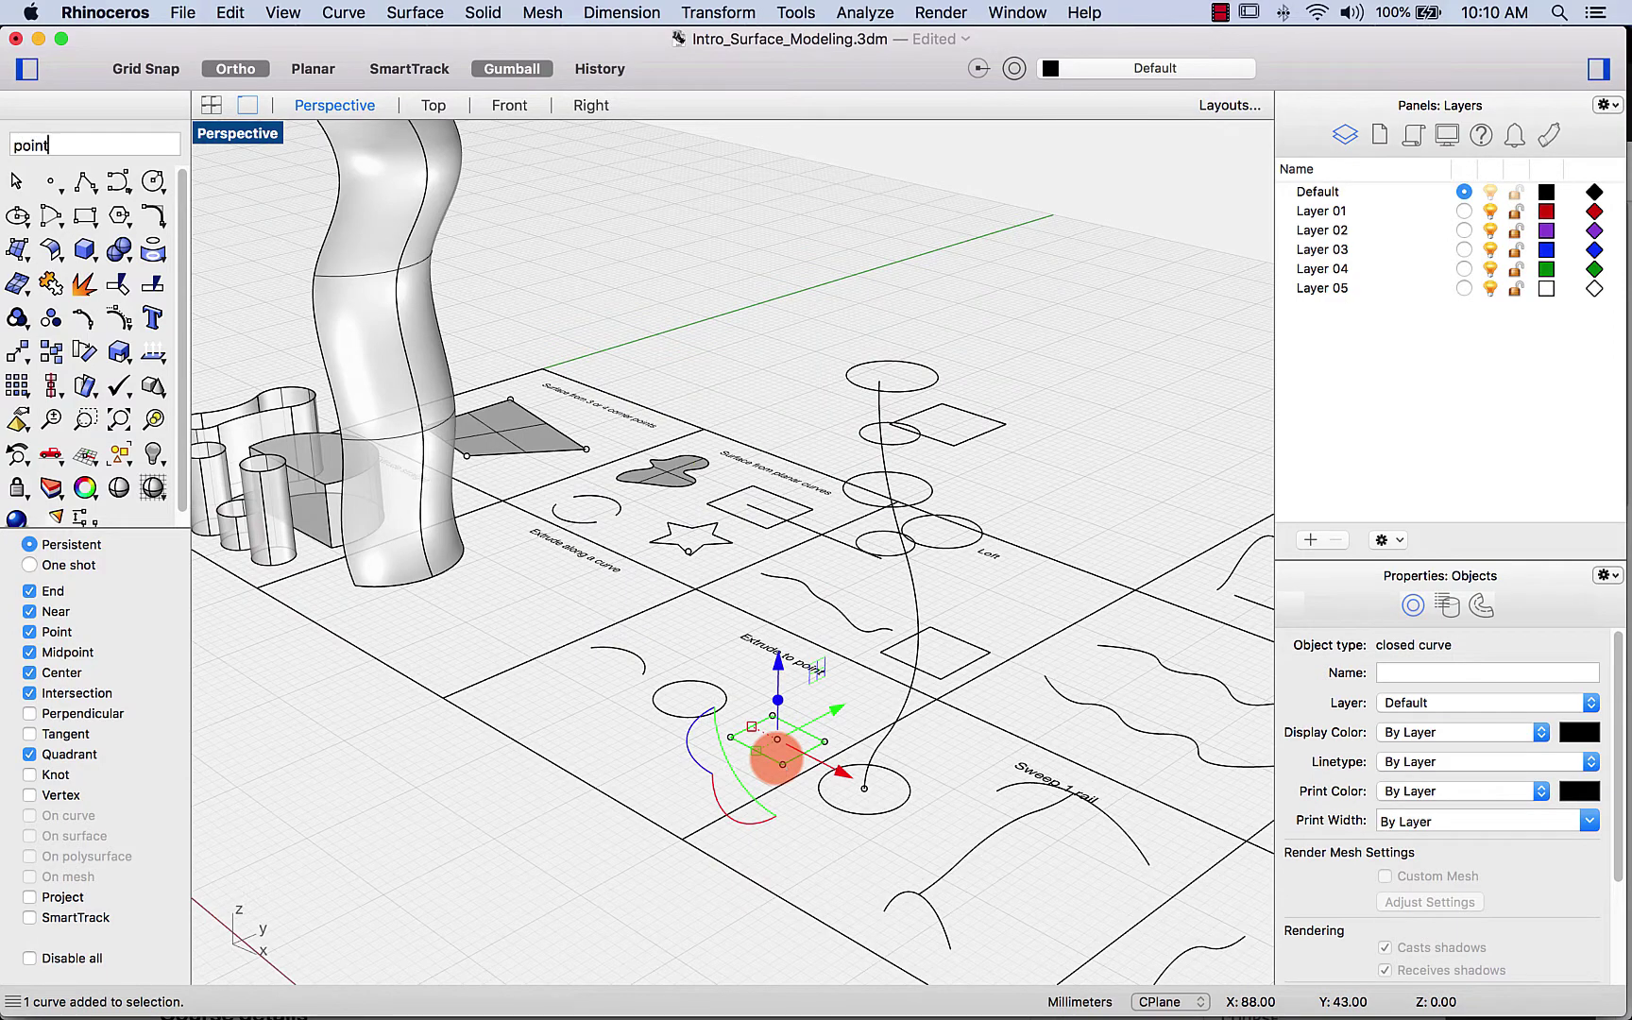
type("poin")
key("Return")
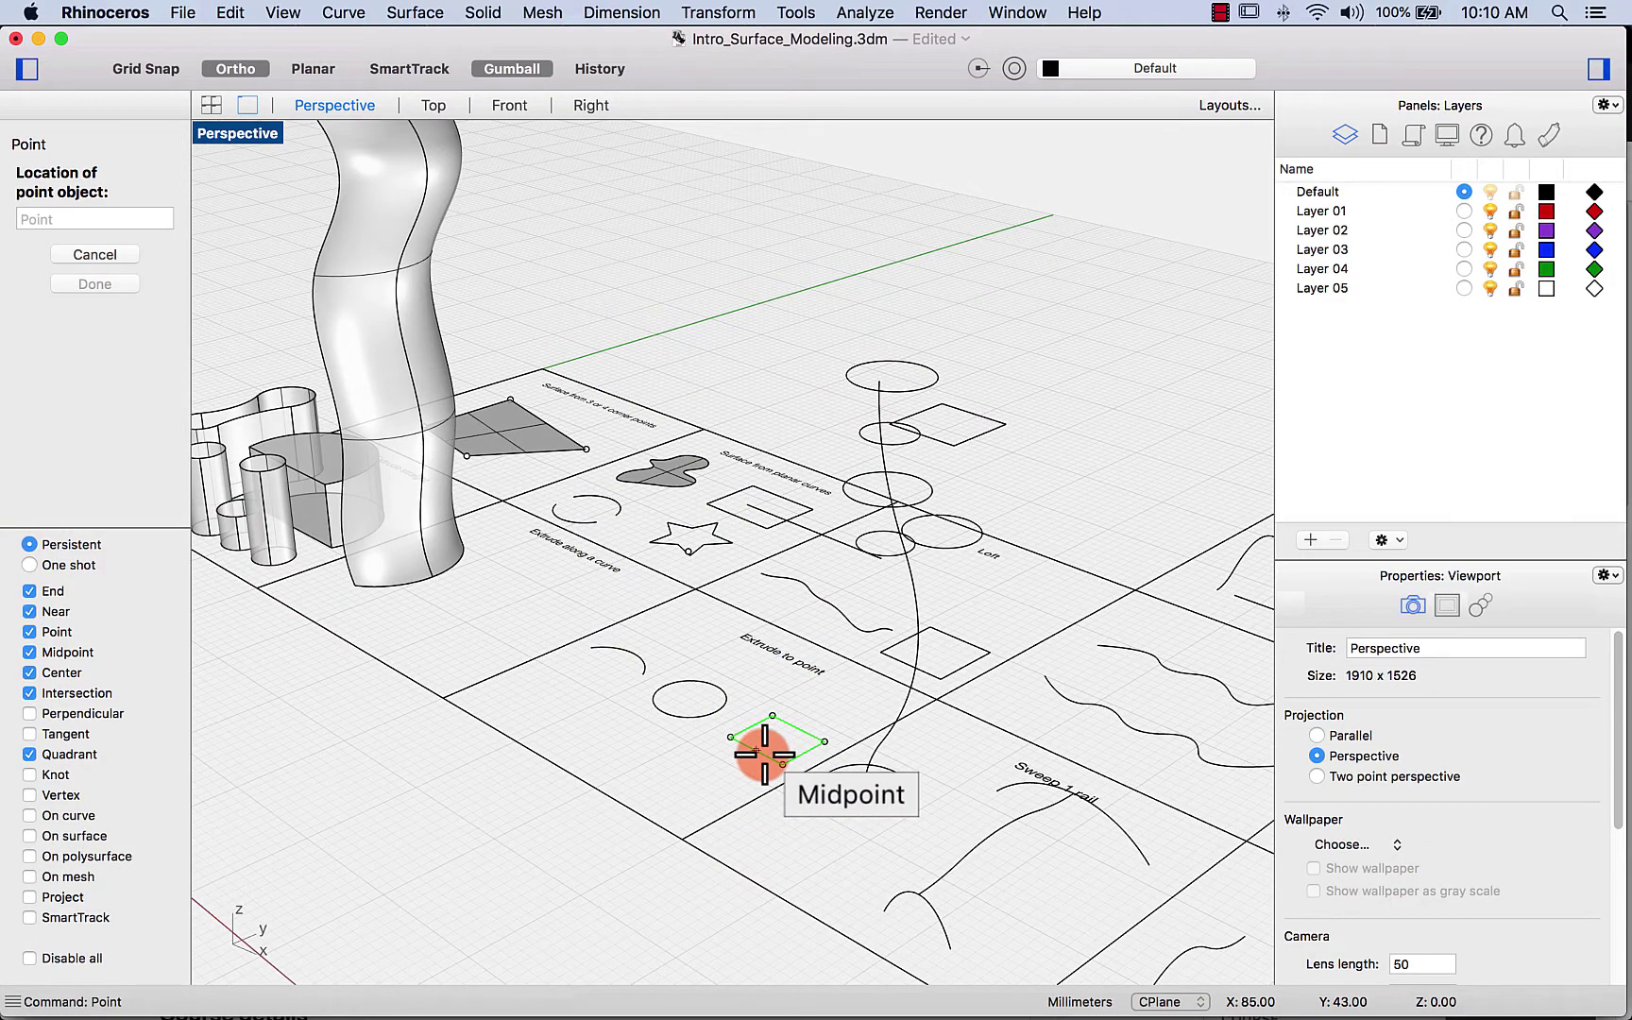
left_click(764, 754)
left_click_drag(780, 673, 767, 631)
key("super+z")
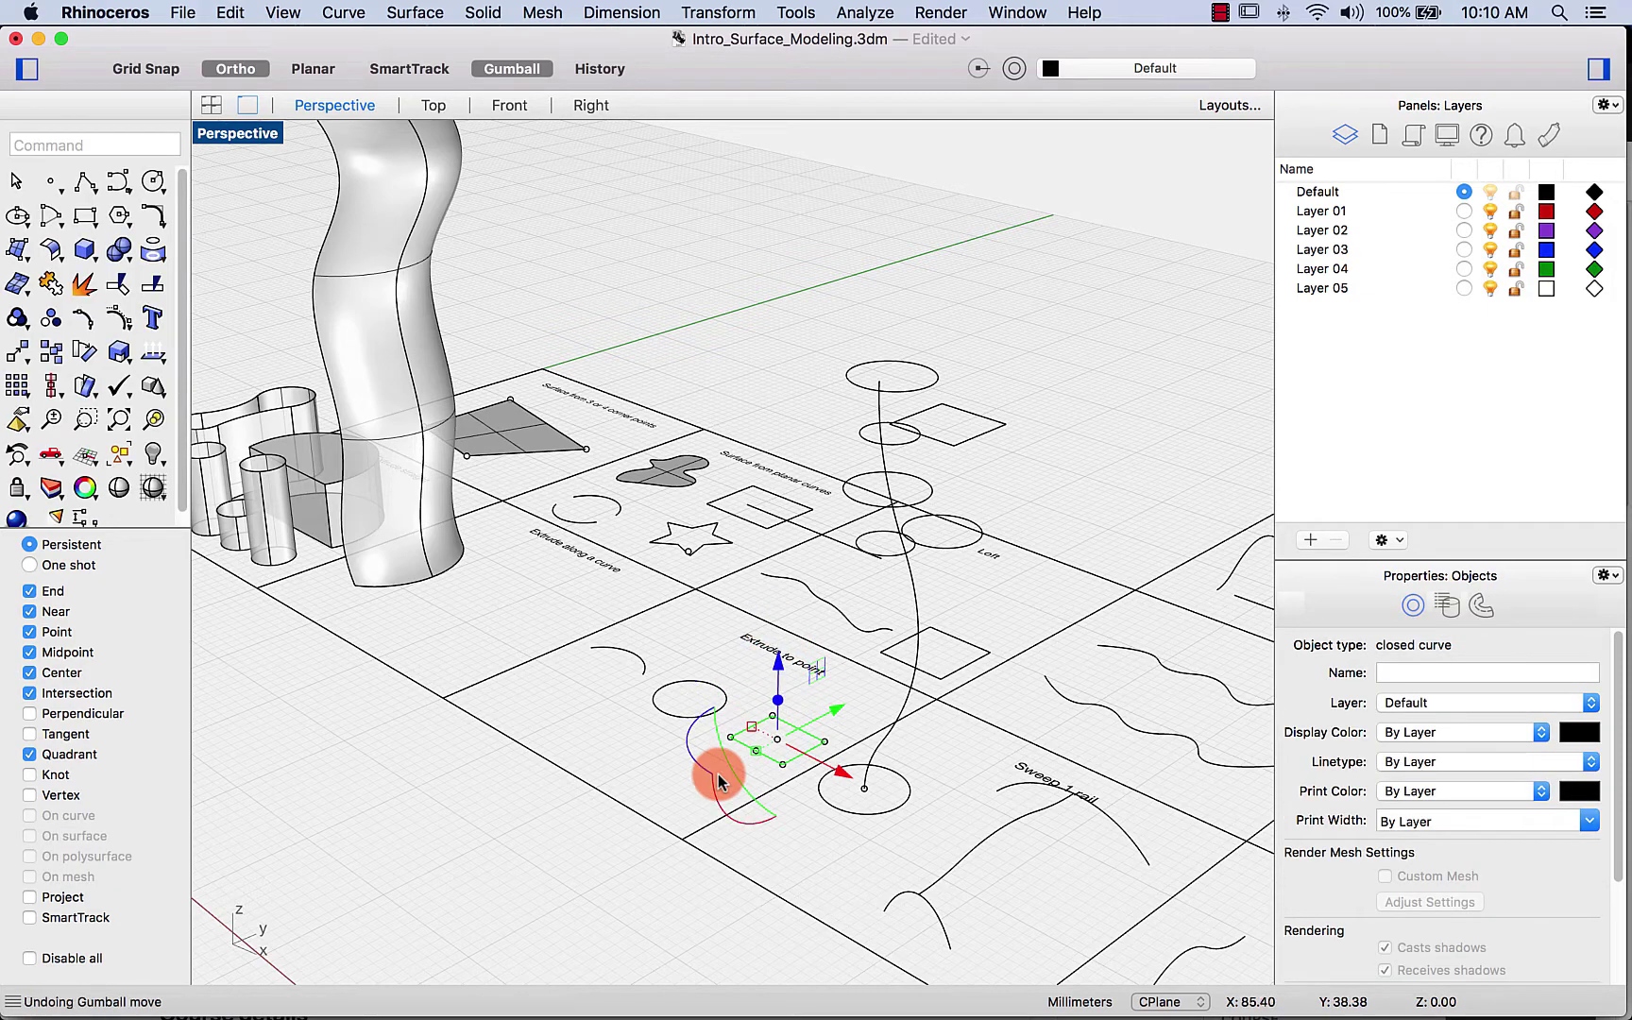
Step: Raise the rectangle's edge point about 8.5 mm vertically with the Gumball
left_click(761, 754)
left_click(805, 784)
left_click_drag(767, 682, 750, 574)
right_click_drag(639, 735, 707, 764)
left_click(708, 765)
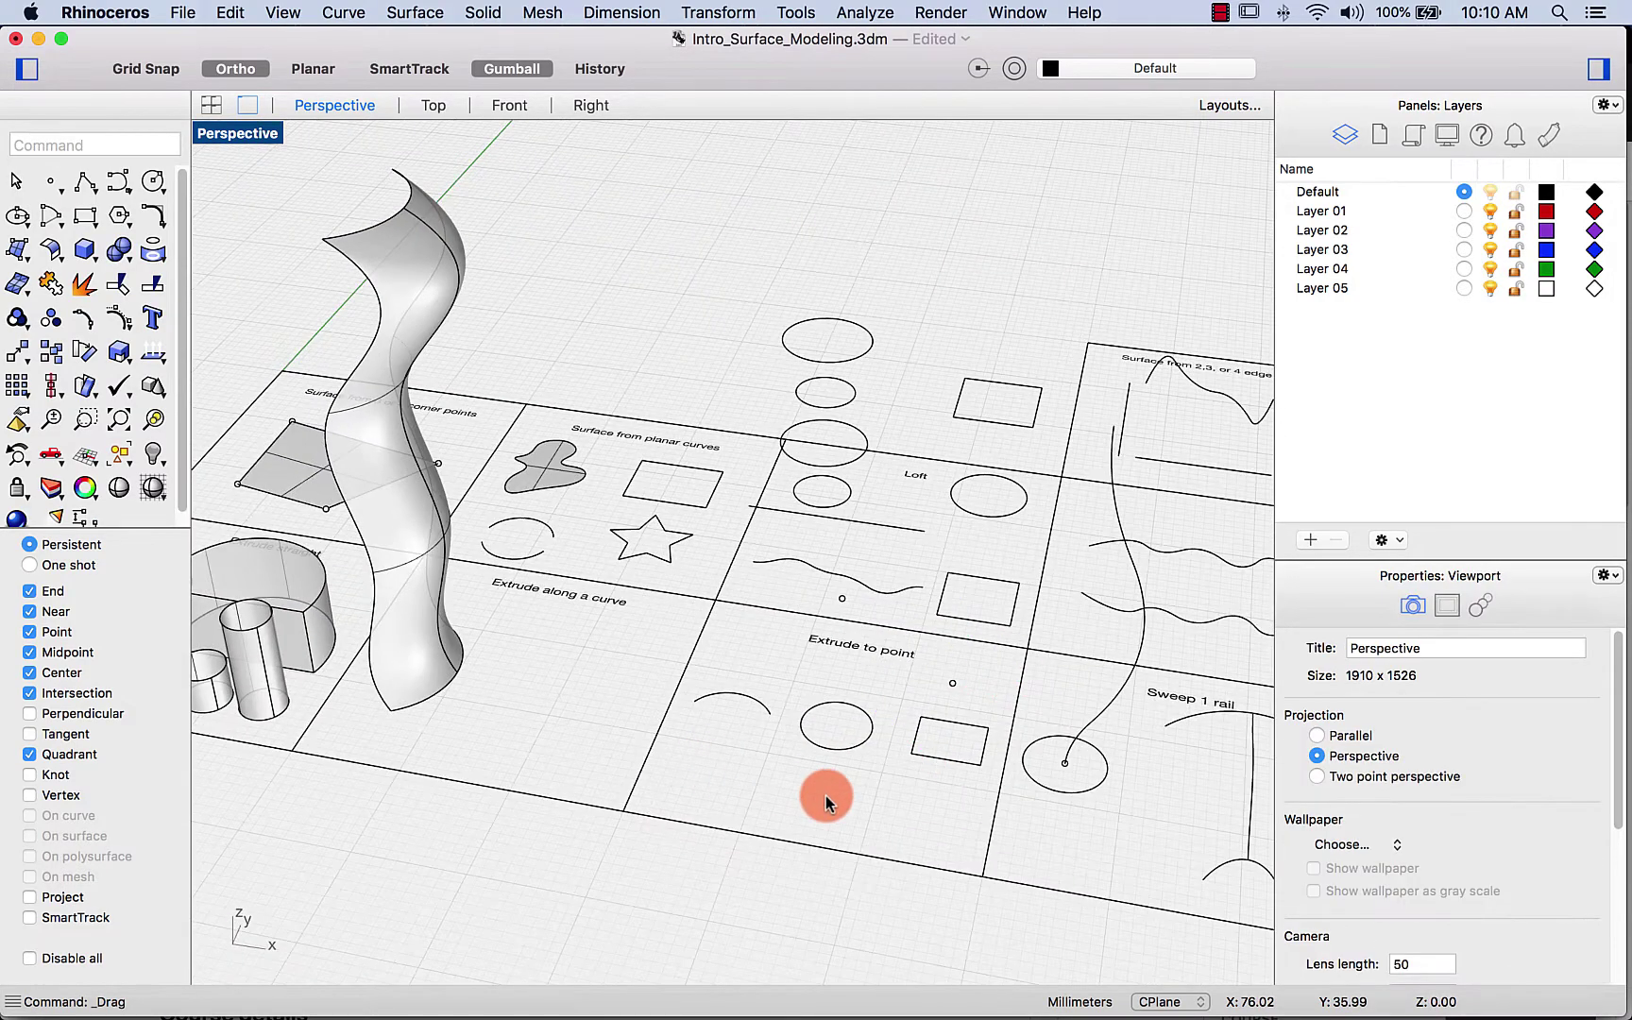
Step: Extrude the circle in the "Extrude to point" cell to the raised point above its center, forming a cone
left_click(836, 752)
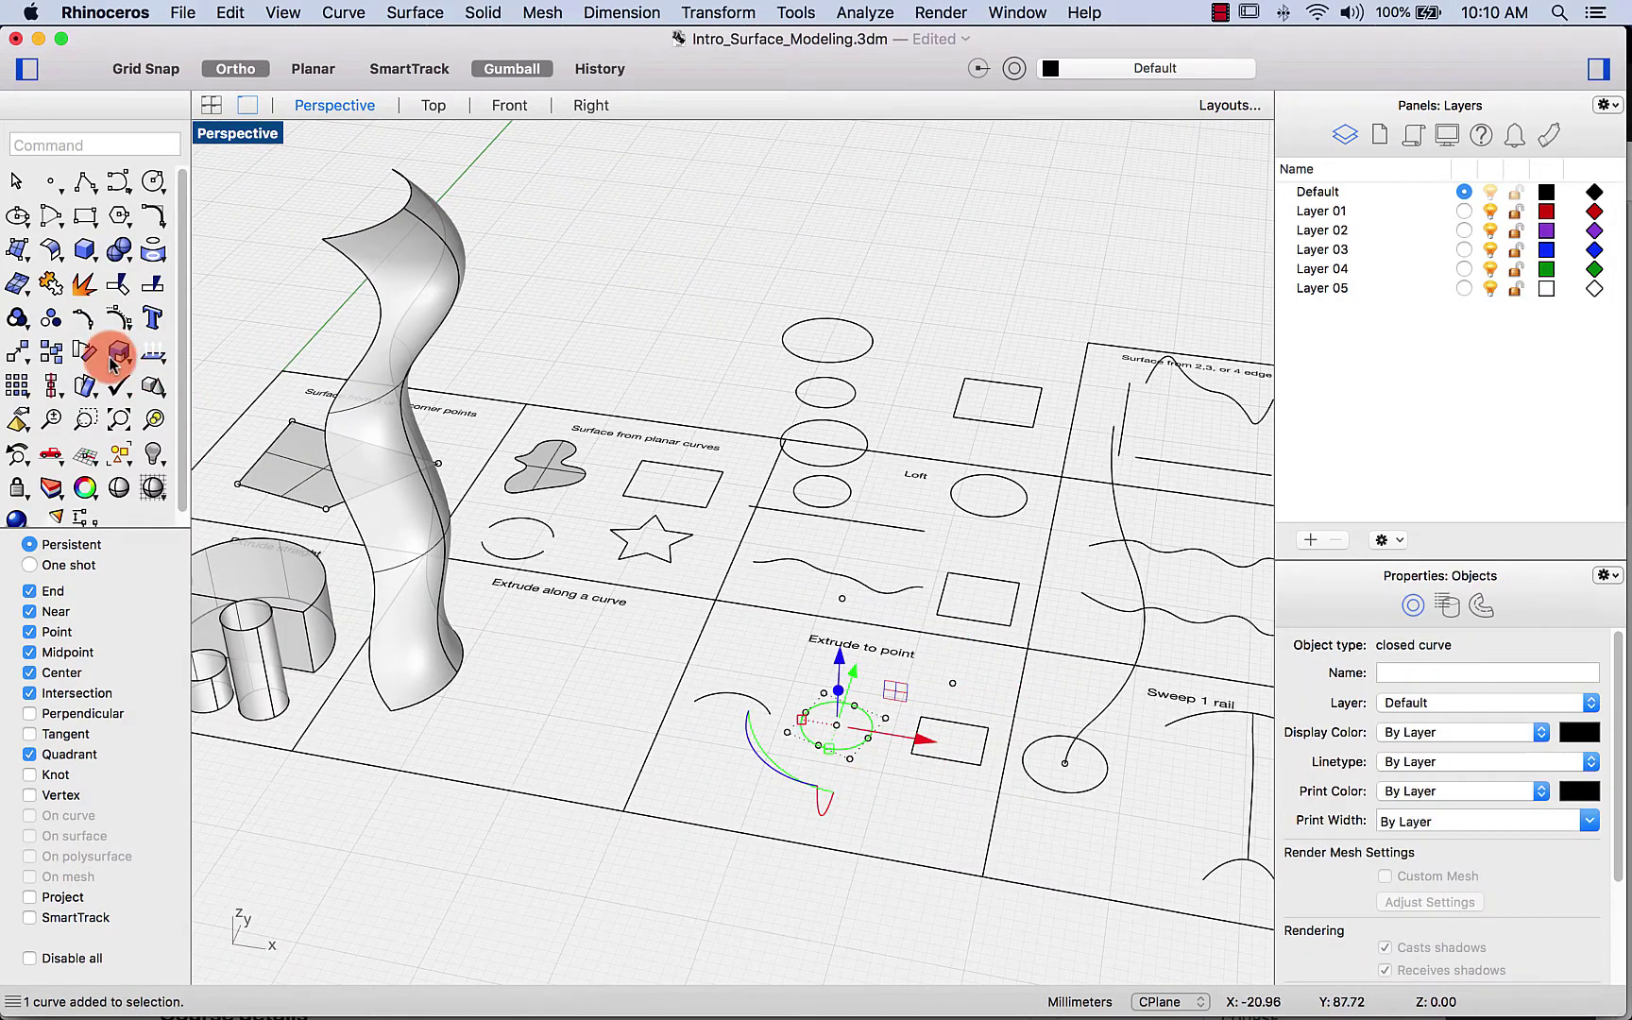
left_click(18, 216)
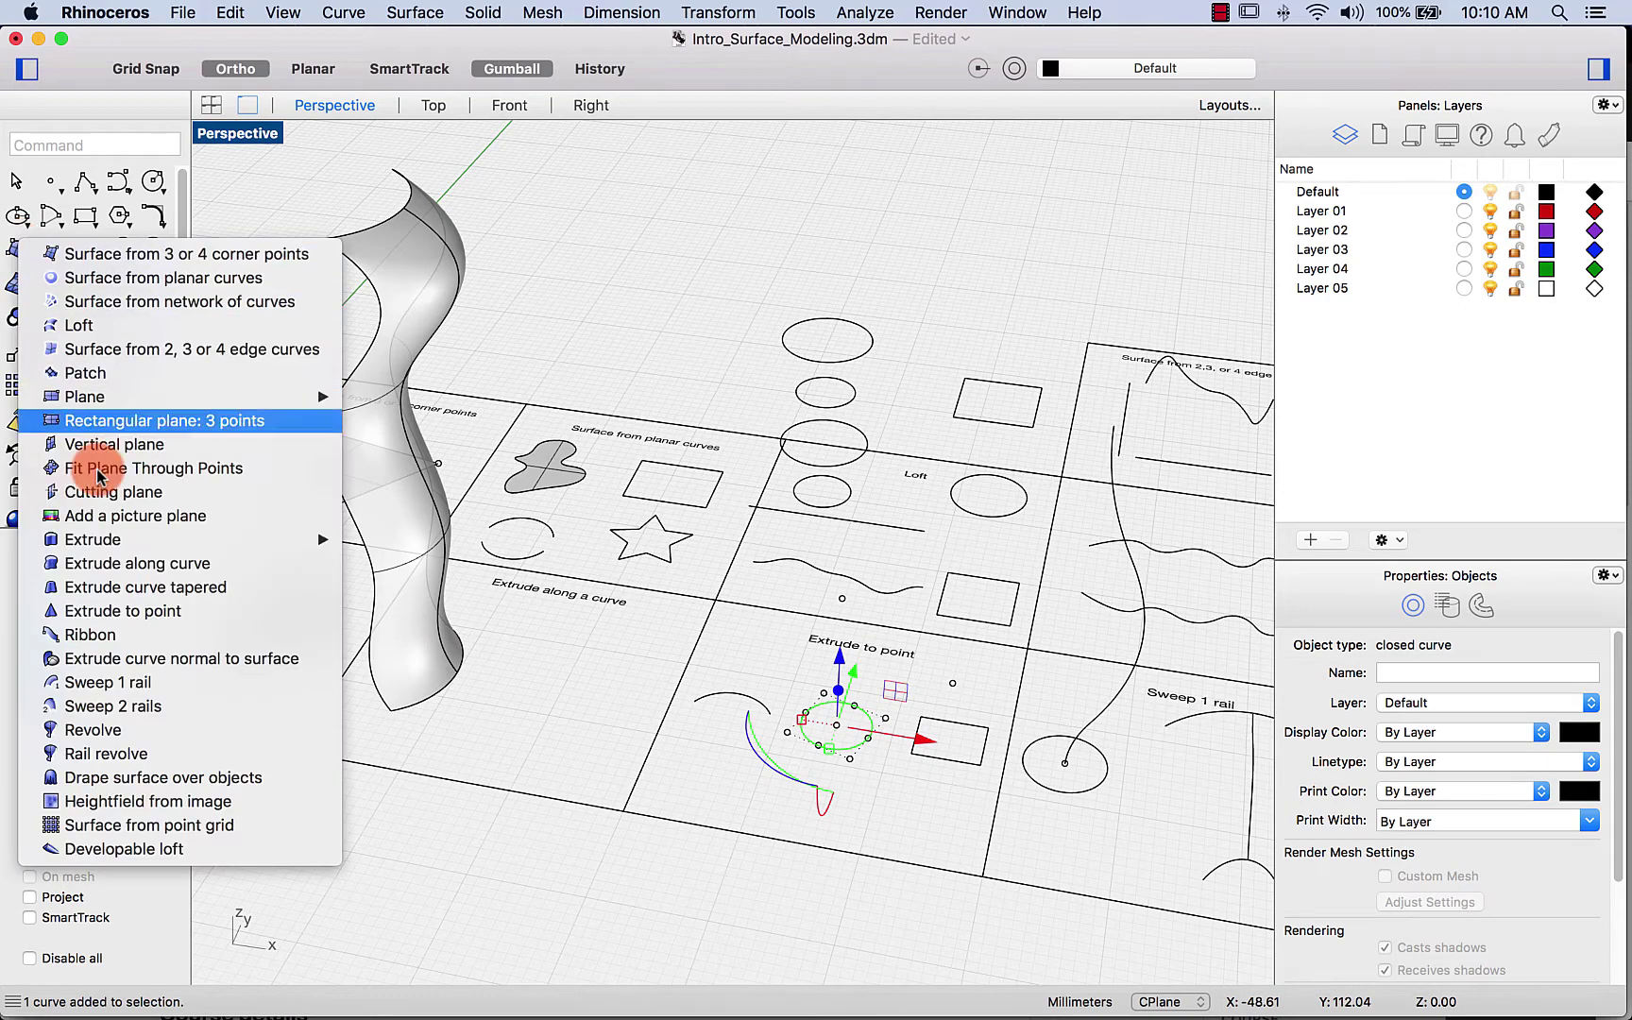
left_click(109, 611)
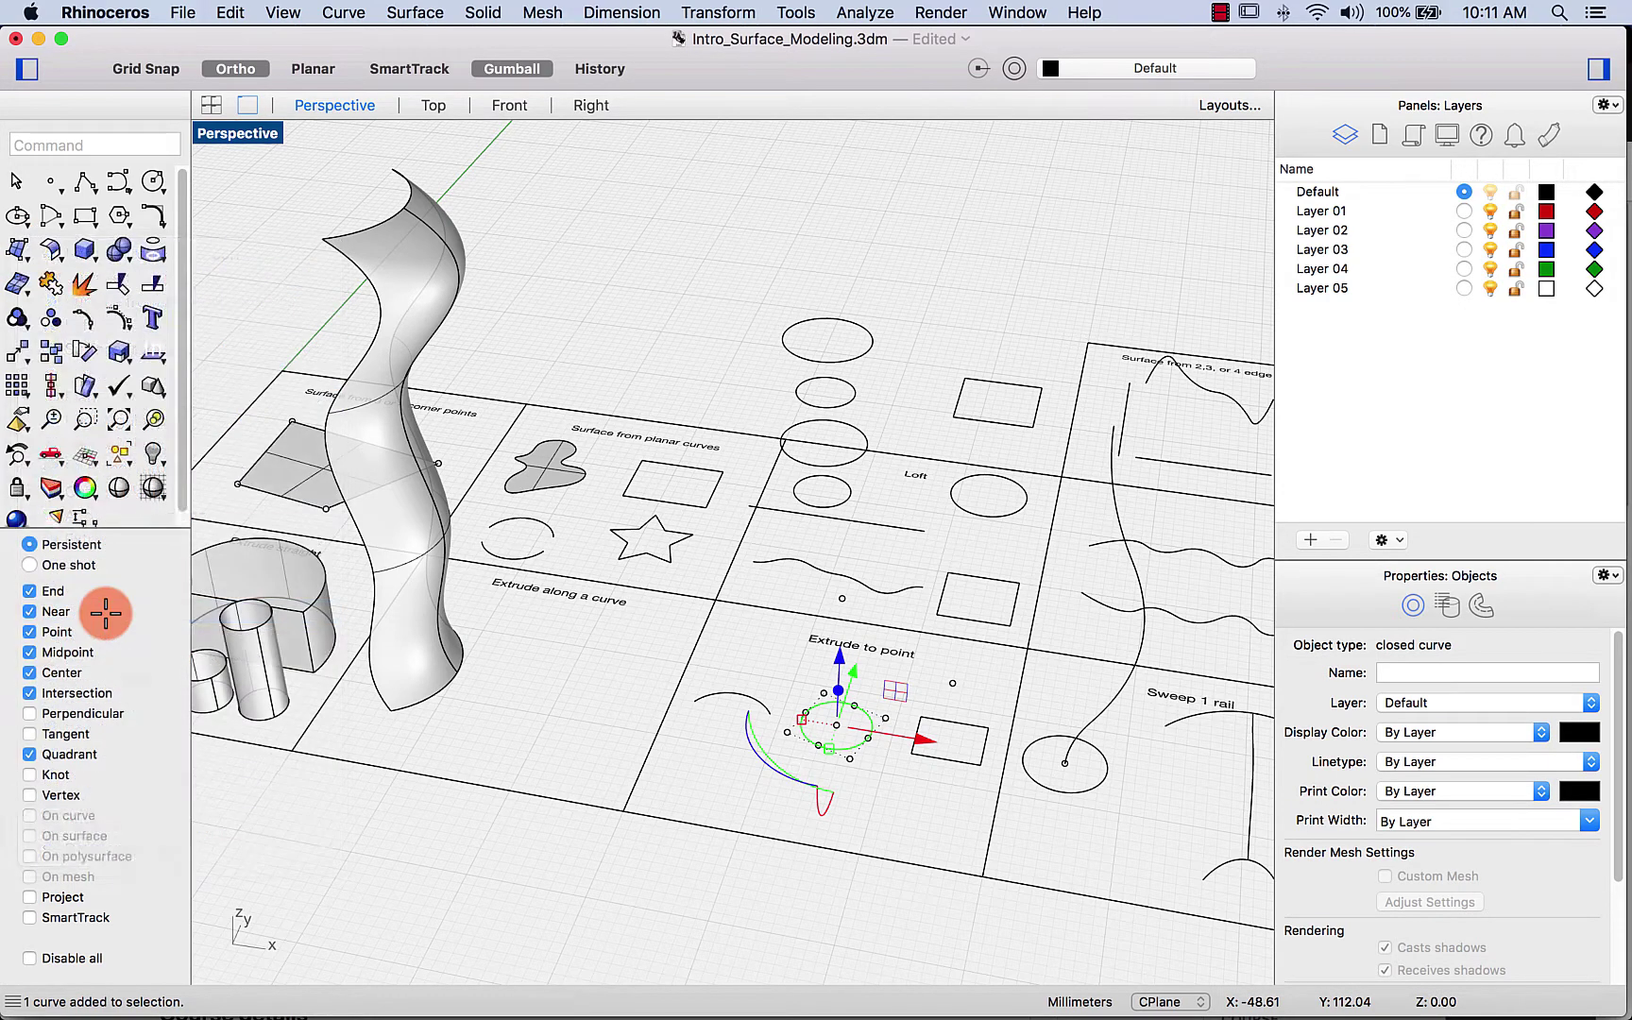
left_click(842, 603)
Step: Extrude the rectangle in the "Extrude to point" cell to its own raised point, forming a pyramid
right_click_drag(832, 755, 710, 753)
left_click(746, 751)
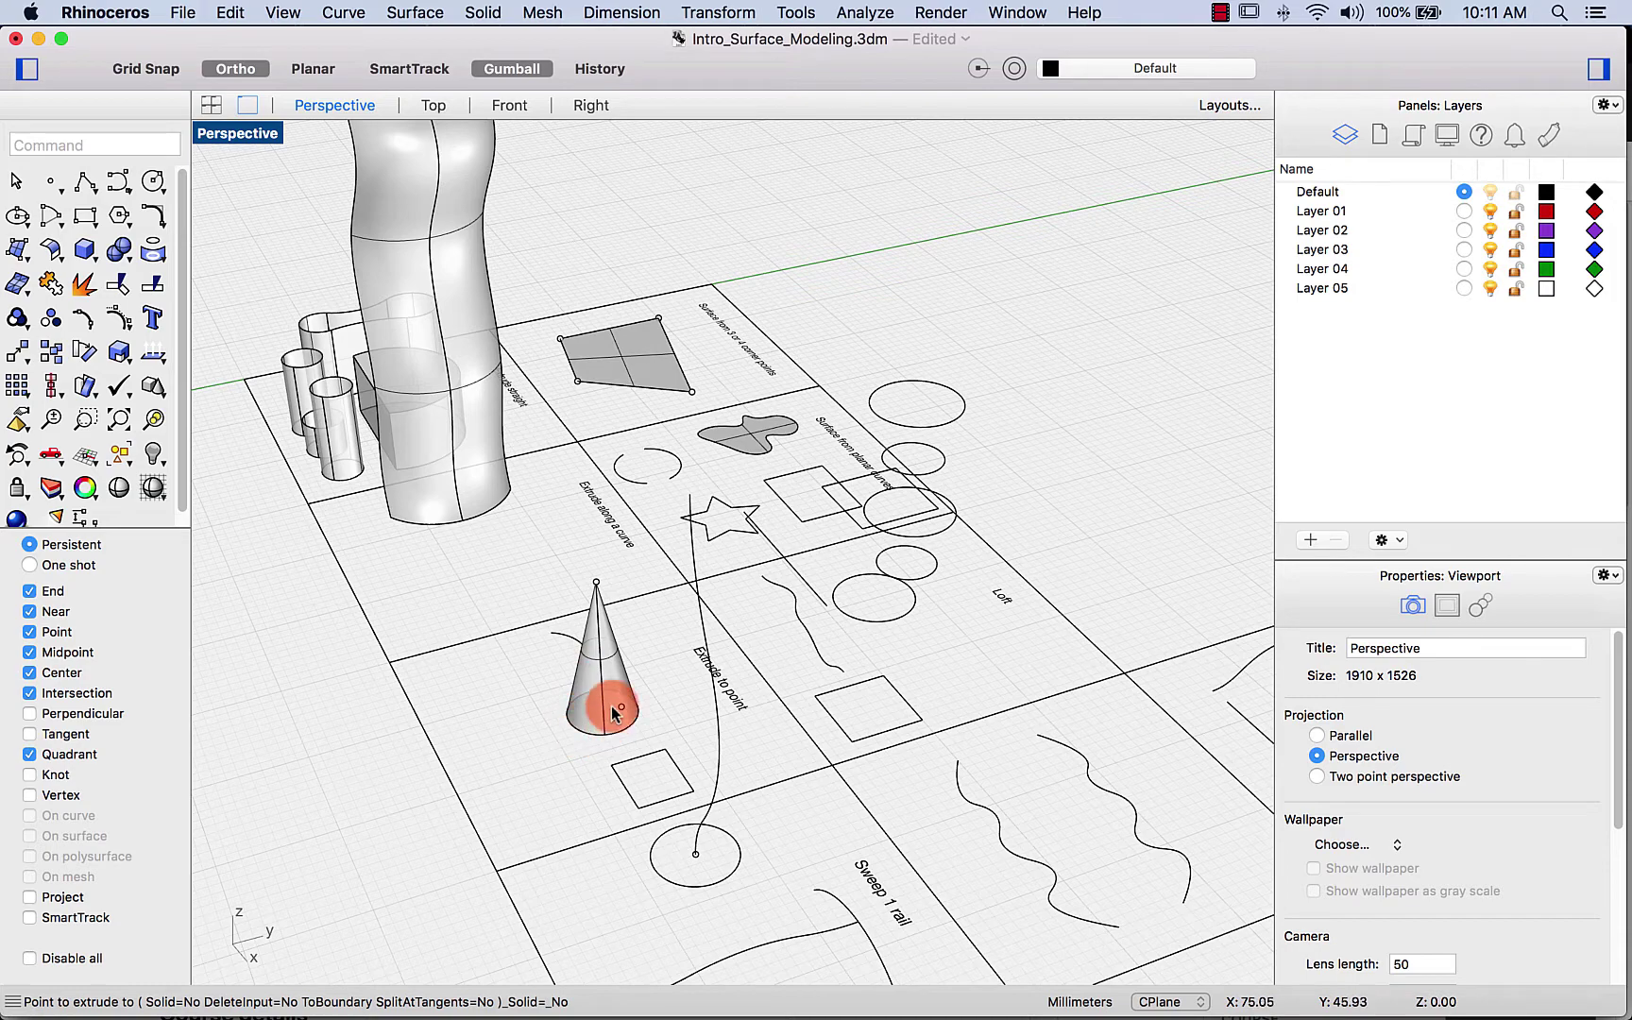
right_click_drag(524, 662, 568, 723)
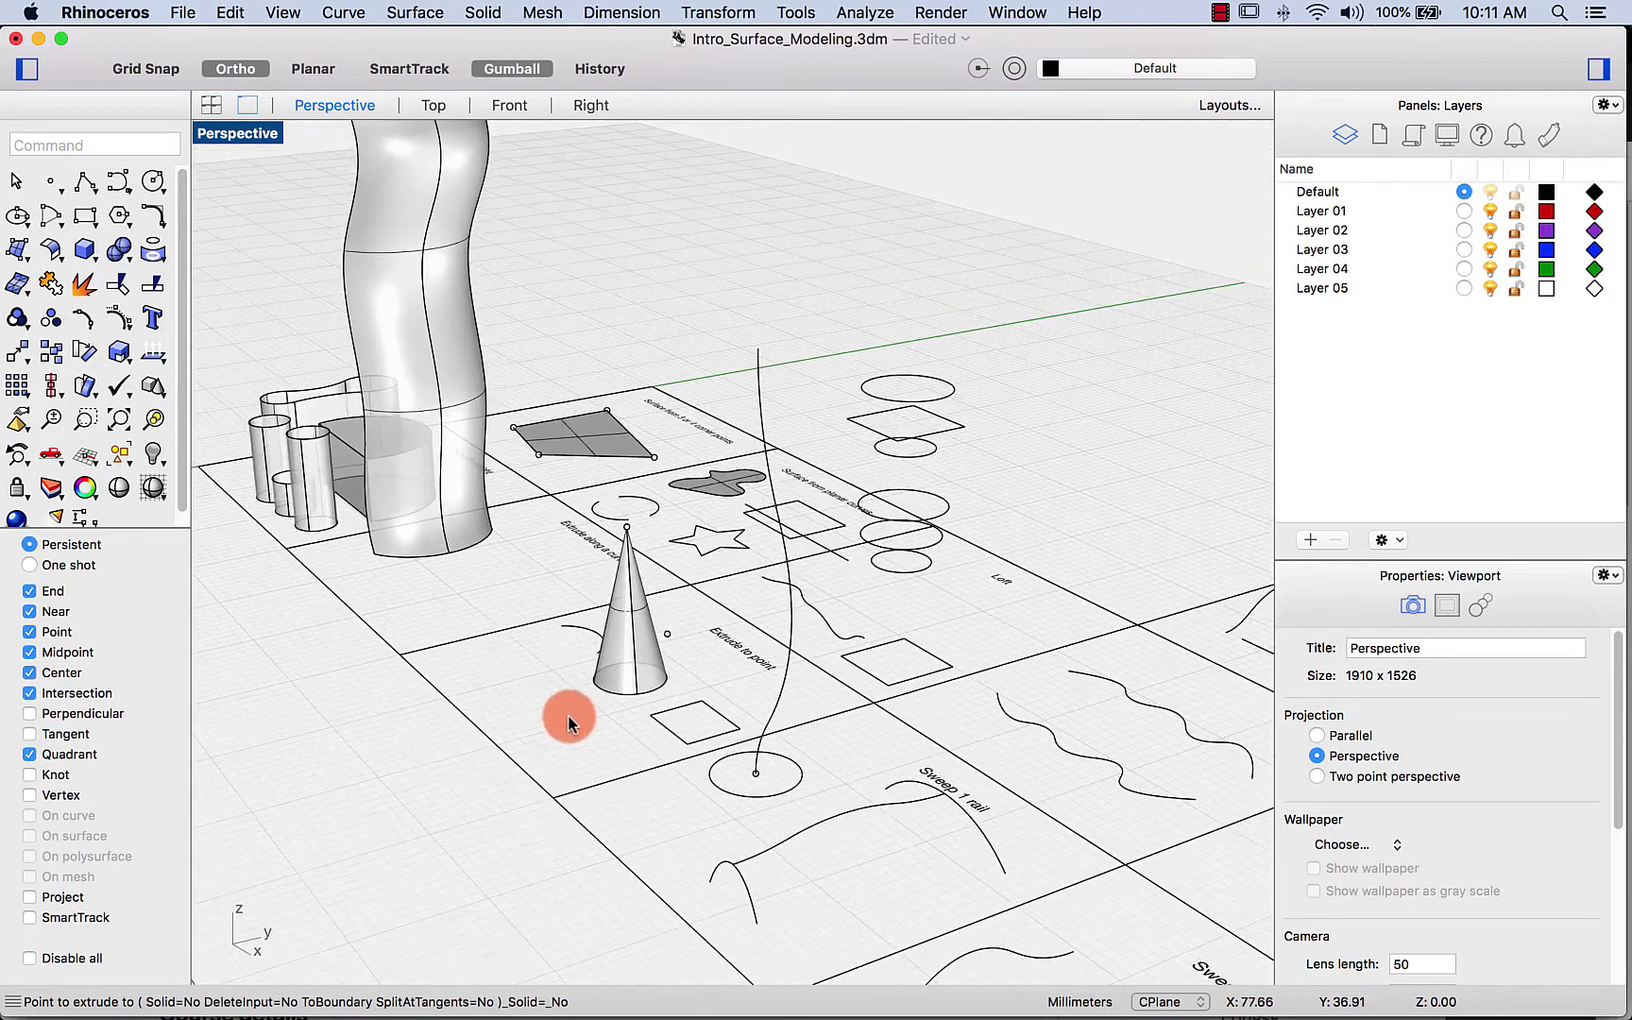
right_click(660, 739)
left_click(672, 735)
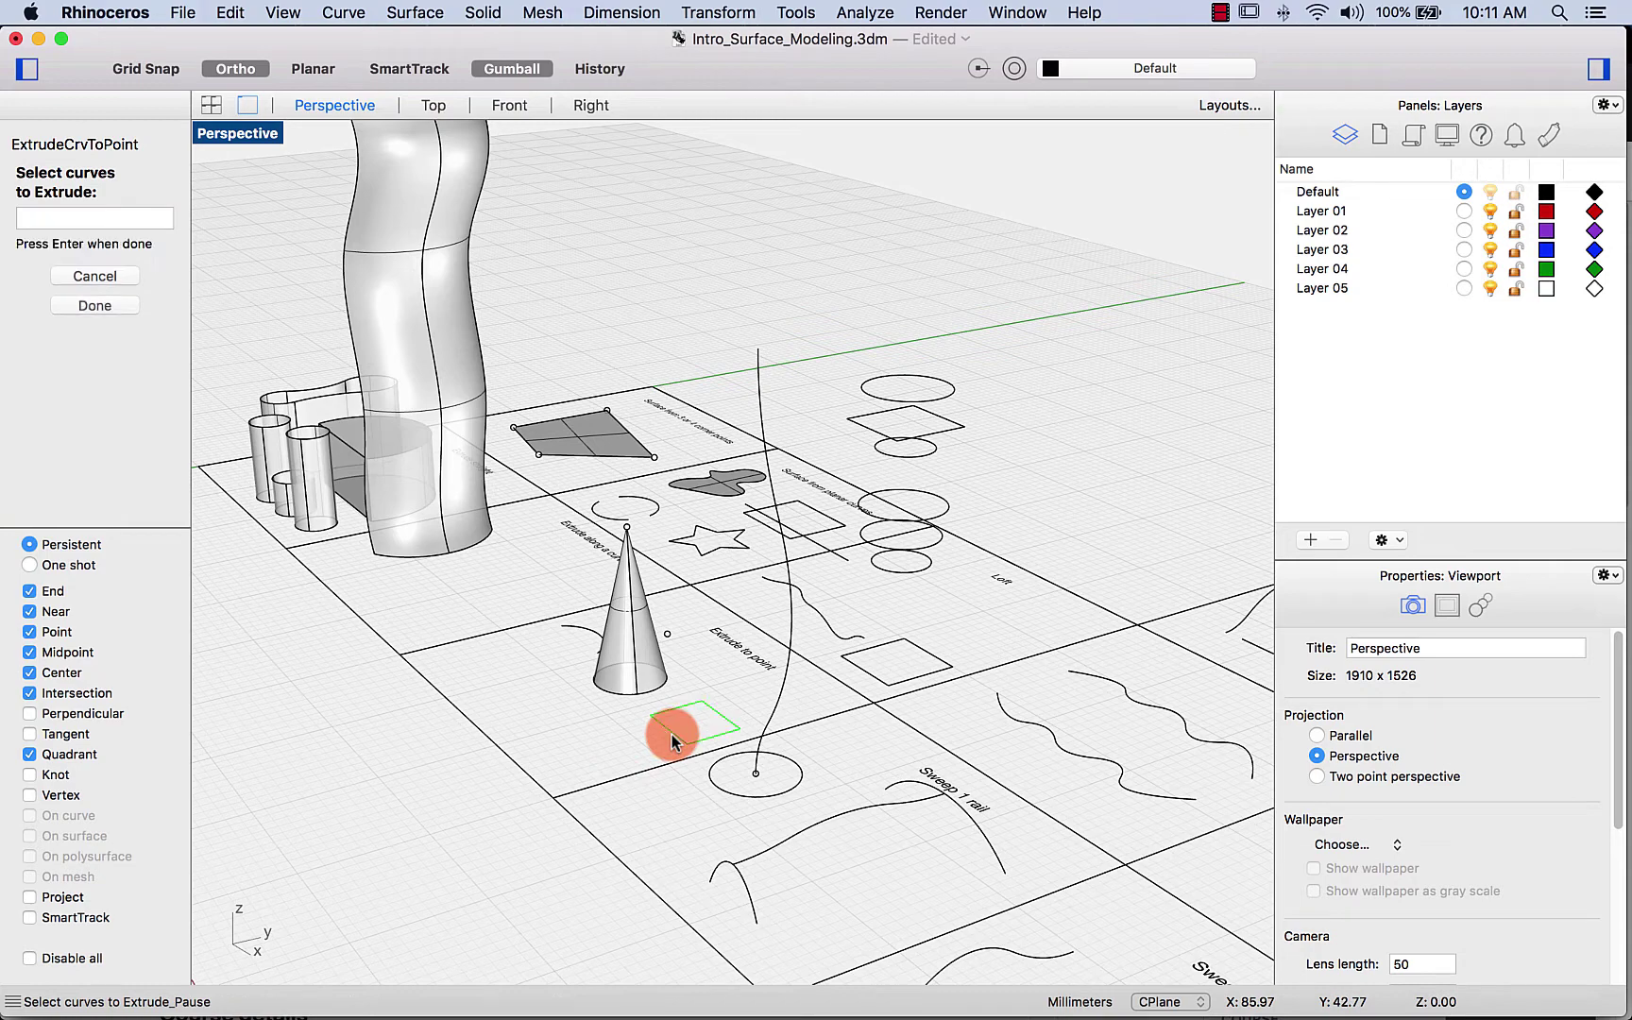
left_click(119, 309)
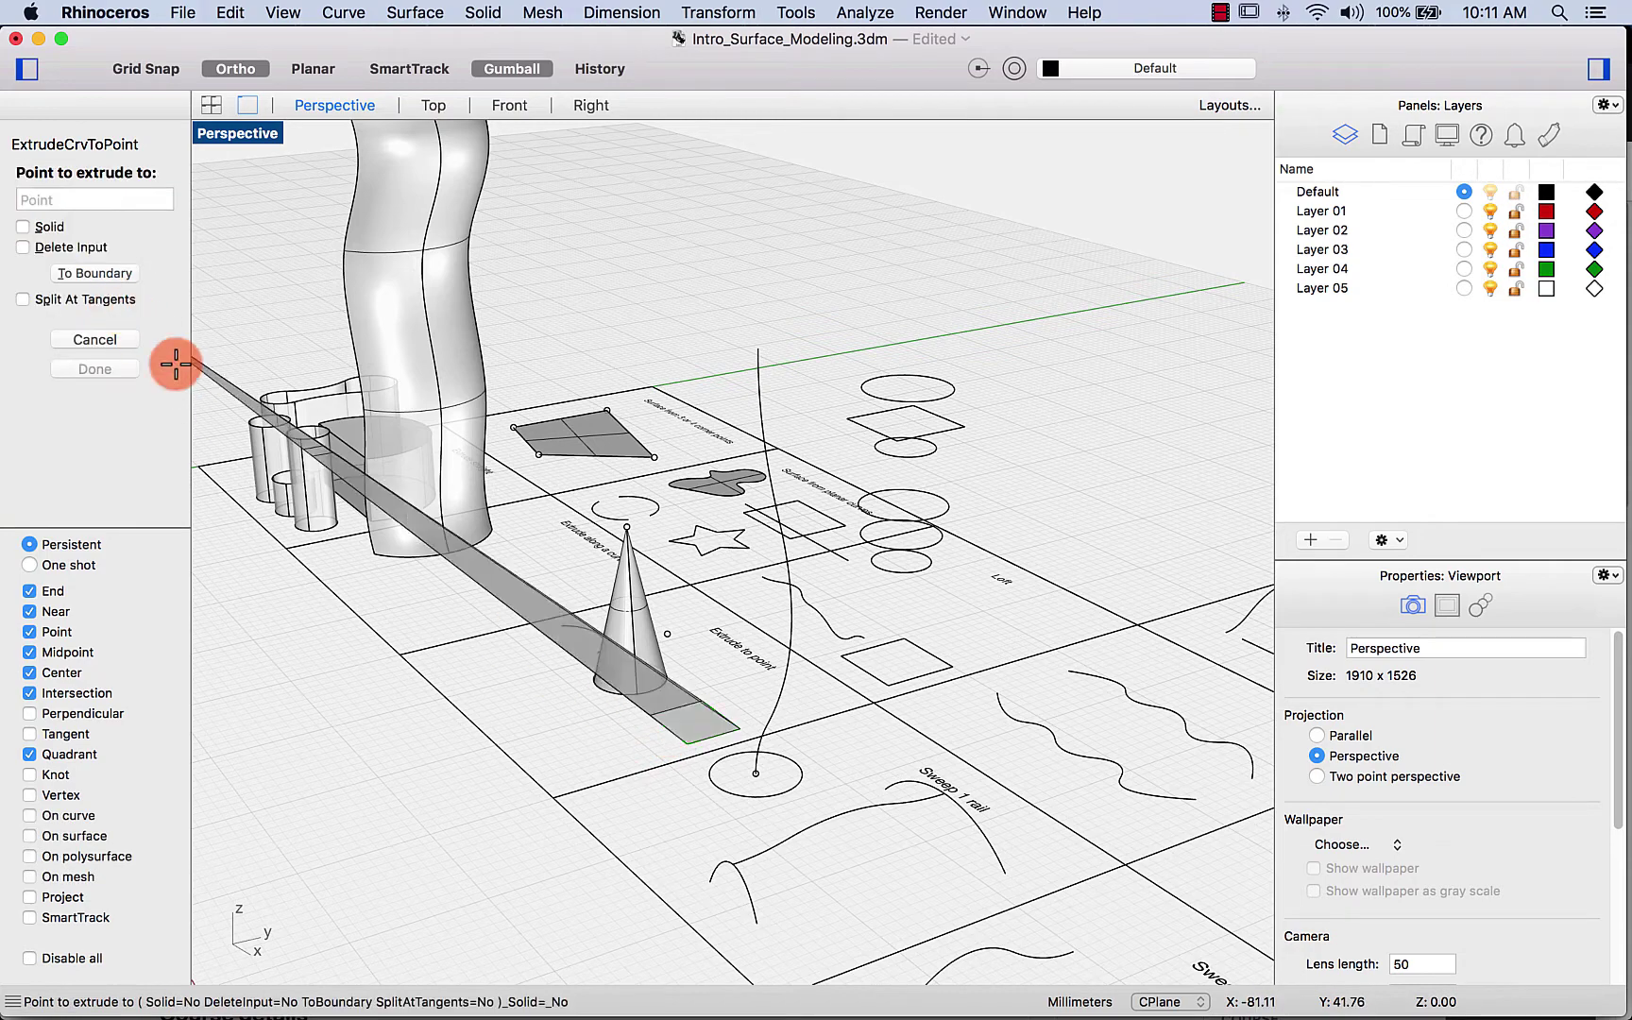
left_click(667, 639)
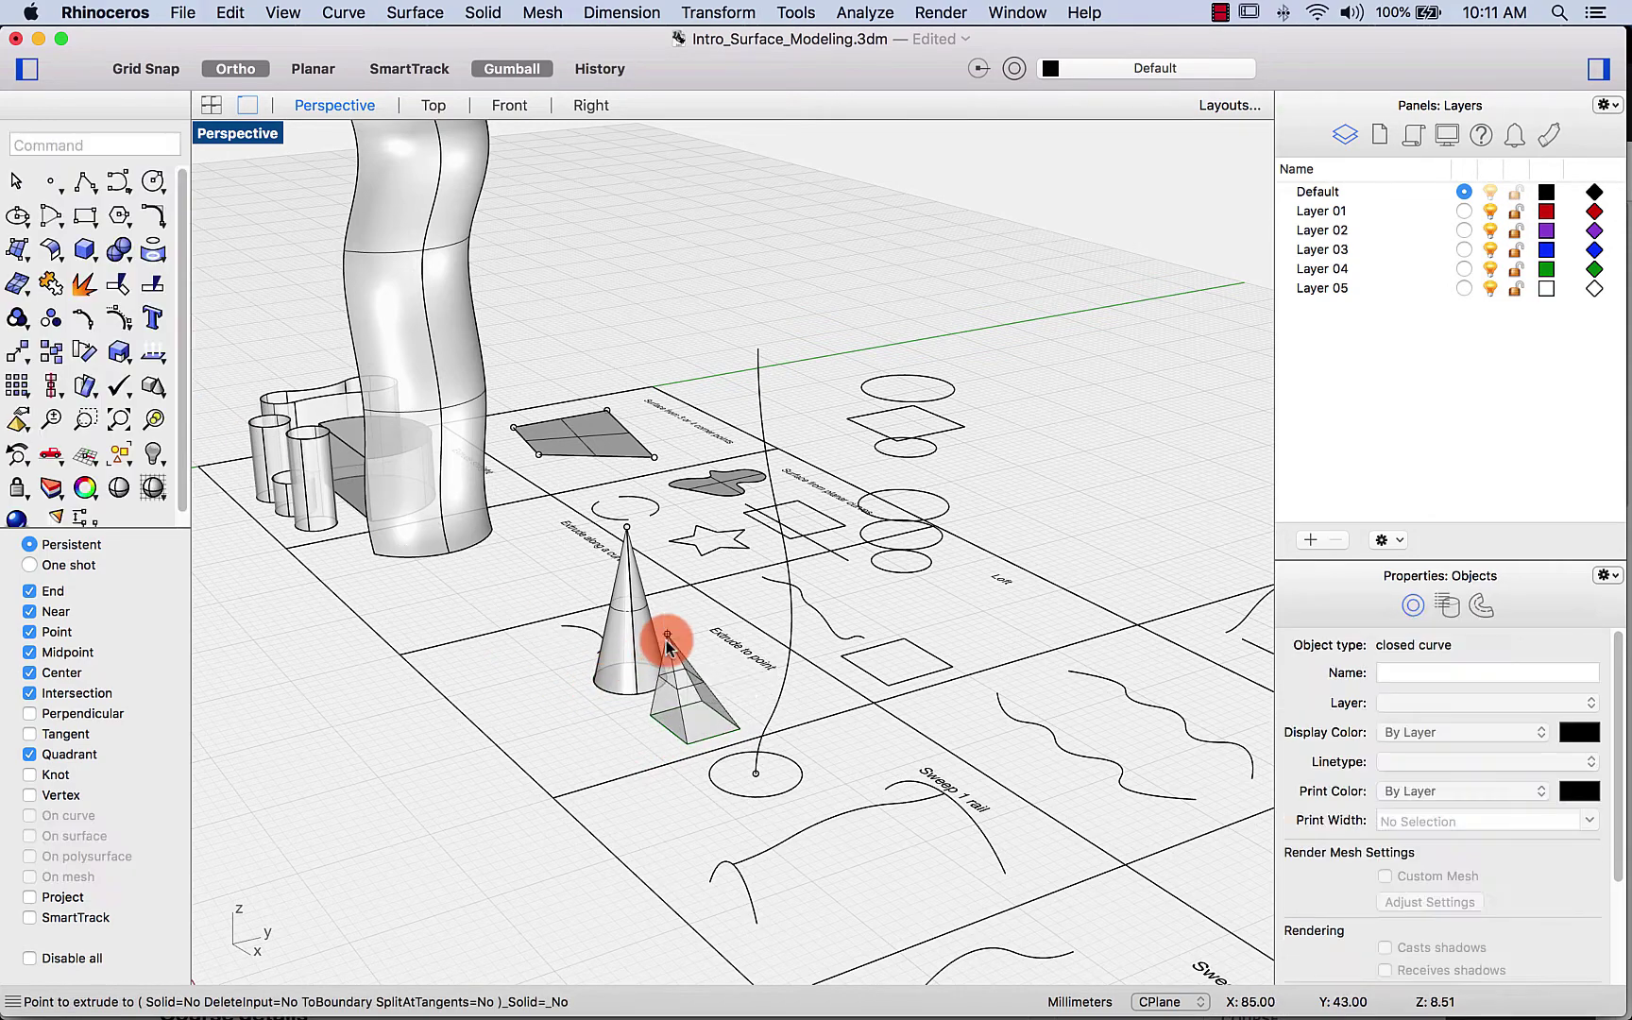
Step: Place a point object on the arc in the "Extrude to point" cell and raise it about 28 mm with the Gumball
right_click_drag(621, 729, 755, 765)
right_click(890, 763)
left_click(837, 751)
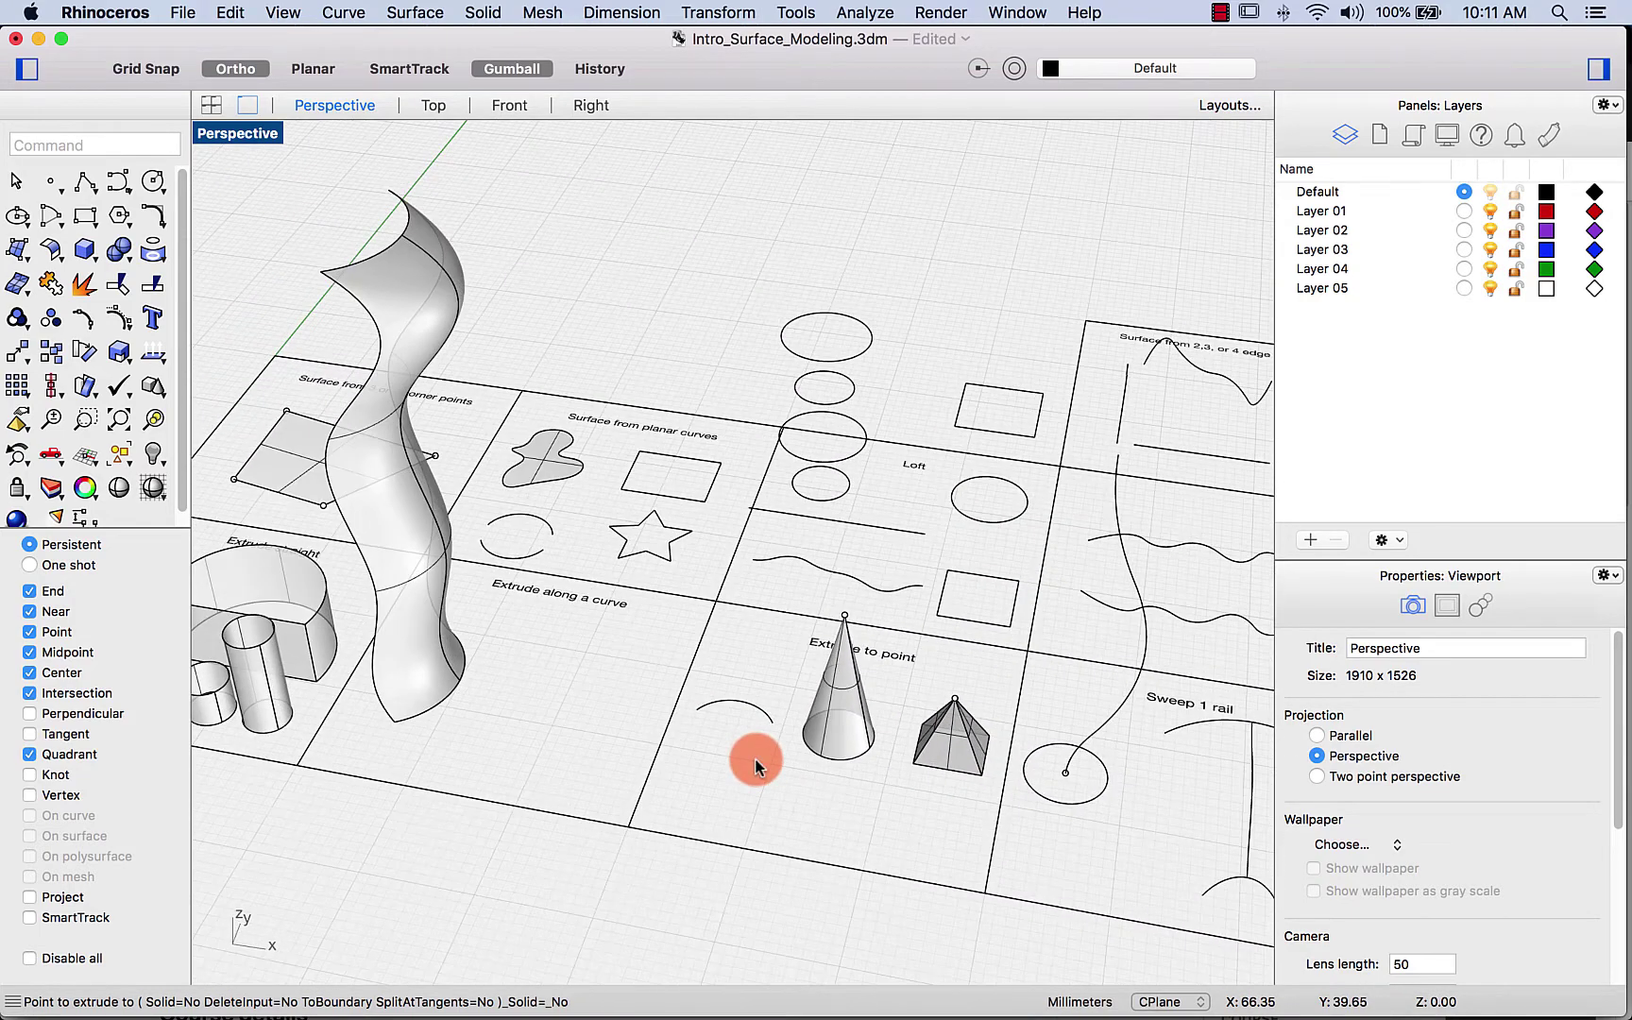
key("Return")
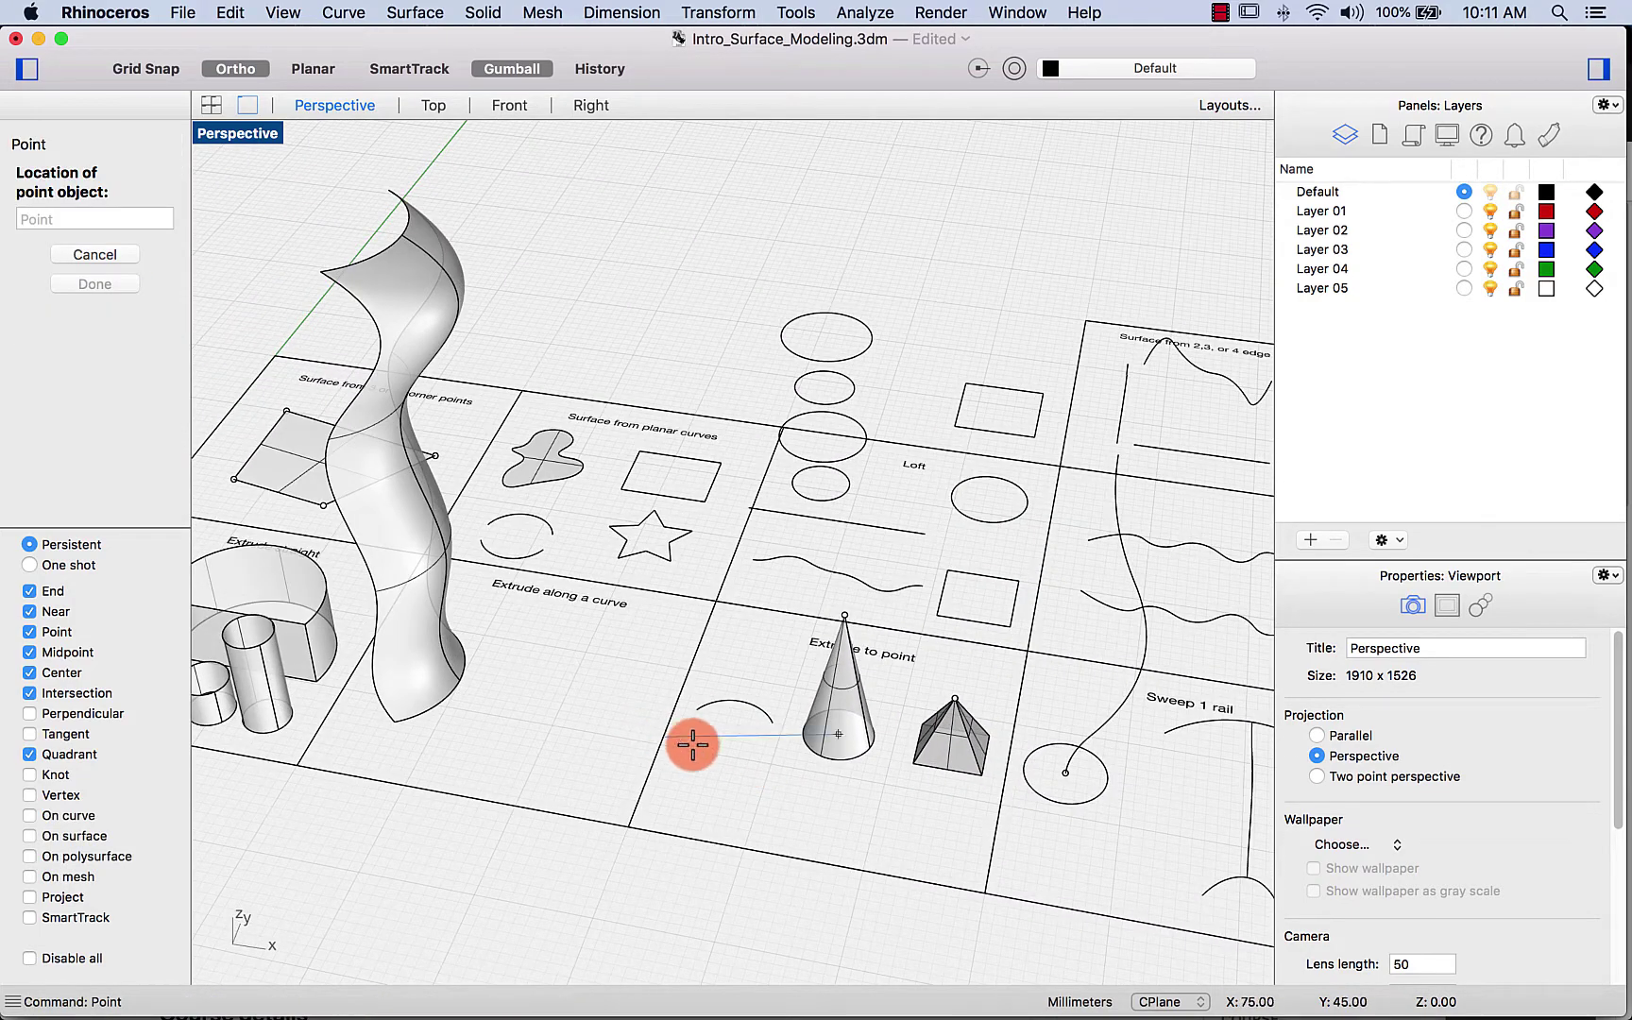
left_click(740, 718)
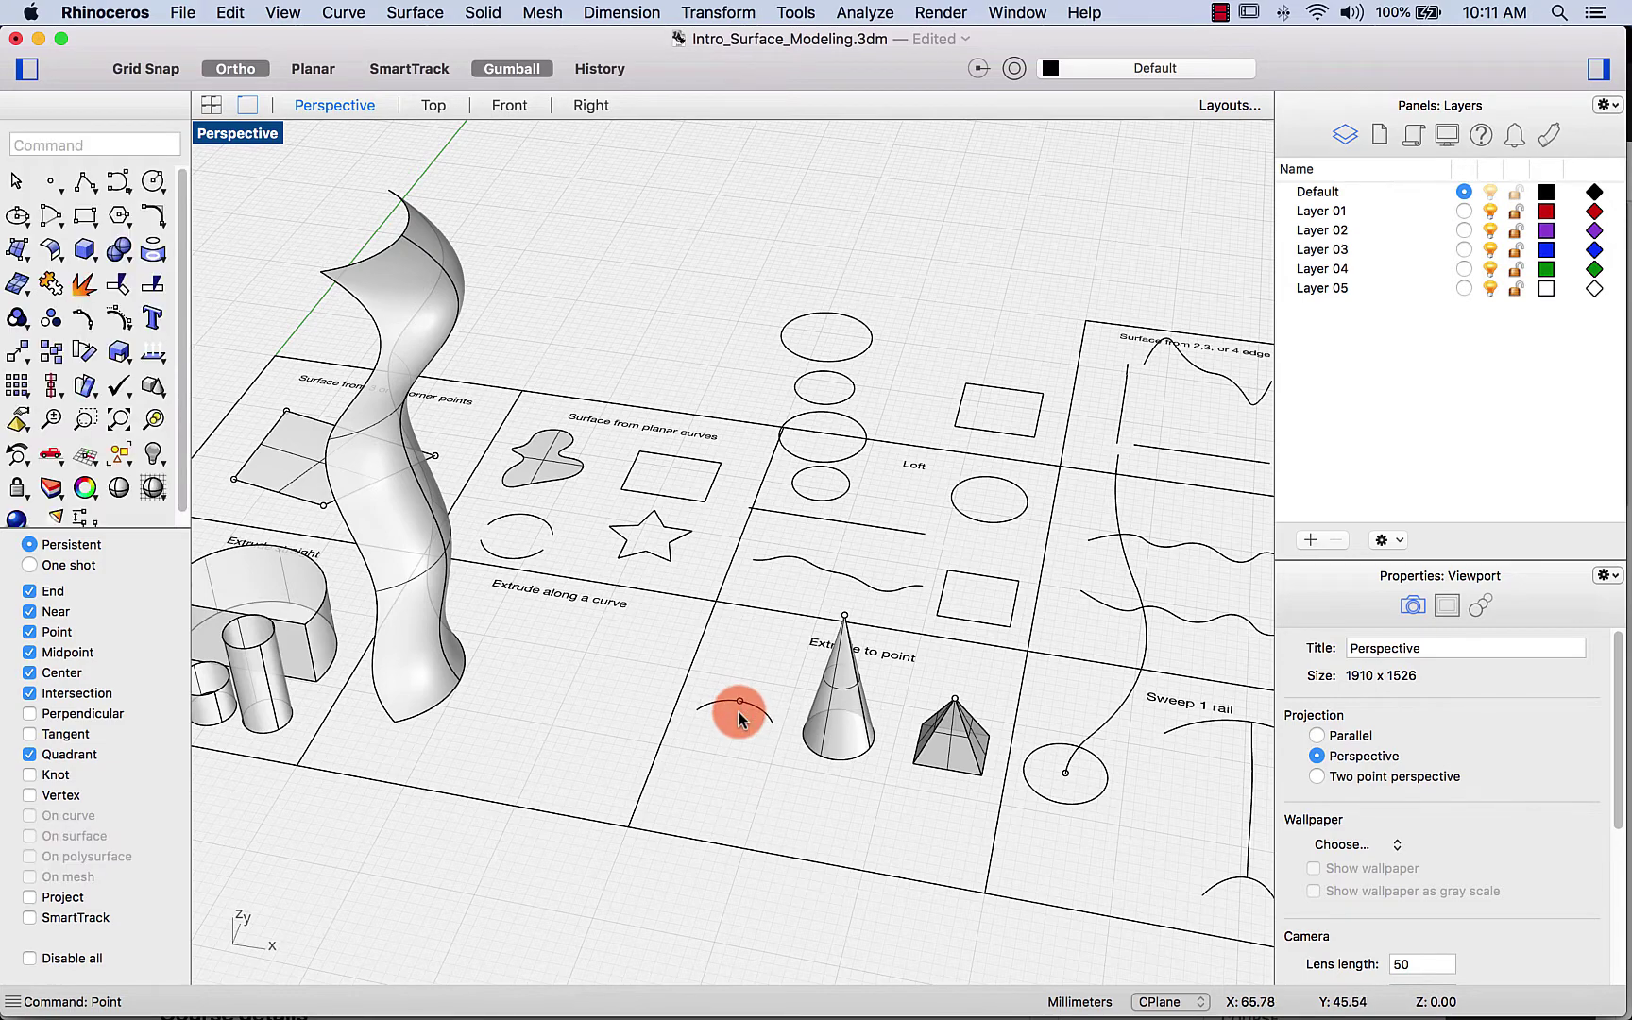
left_click(739, 706)
left_click(780, 735)
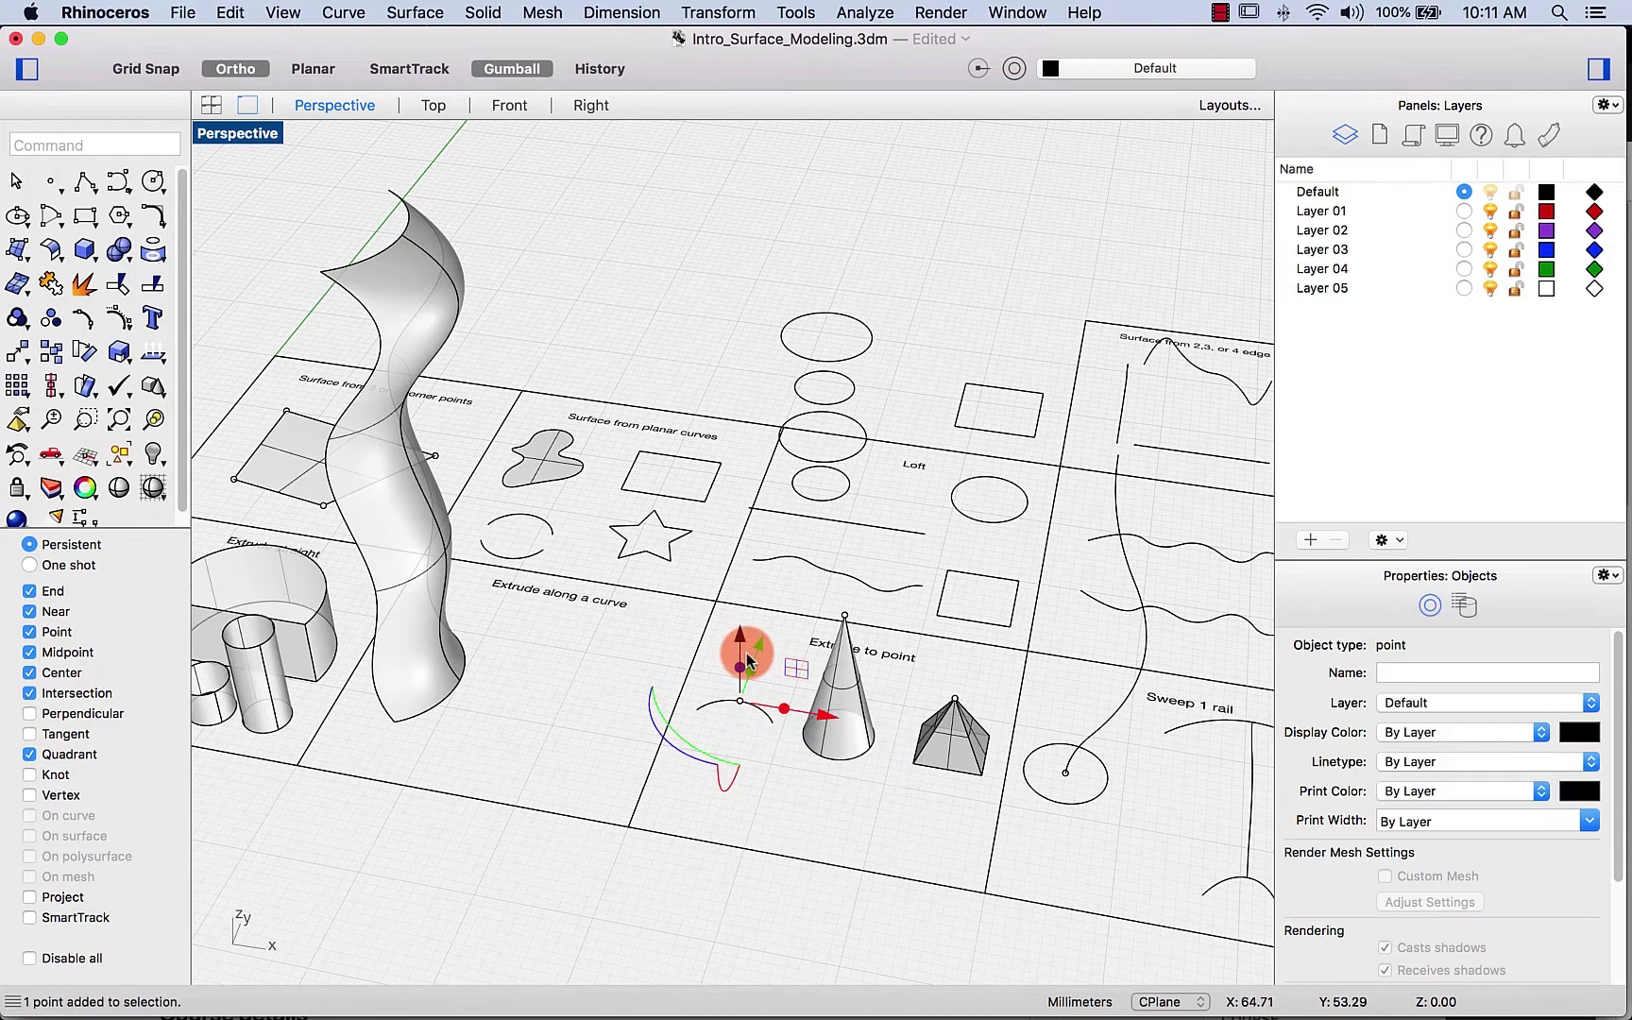
left_click_drag(740, 638, 691, 372)
Step: Extrude the arc in the "Extrude to point" cell to the raised point above it
left_click(728, 716)
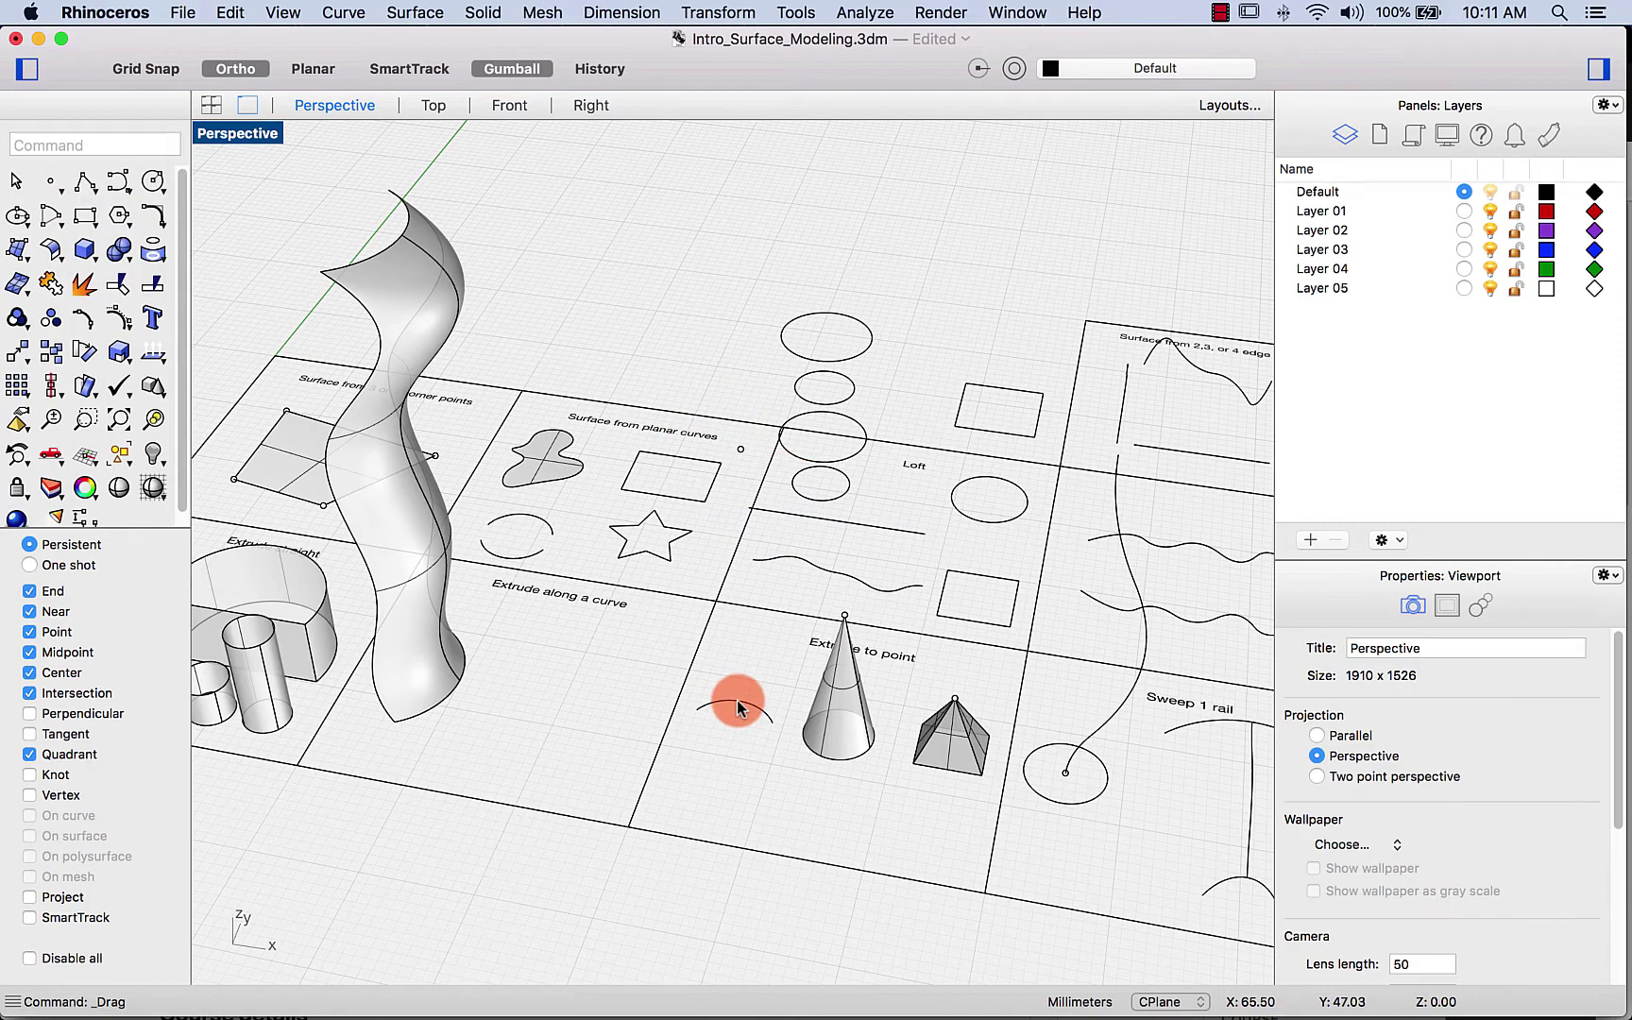
left_click(740, 701)
left_click(23, 251)
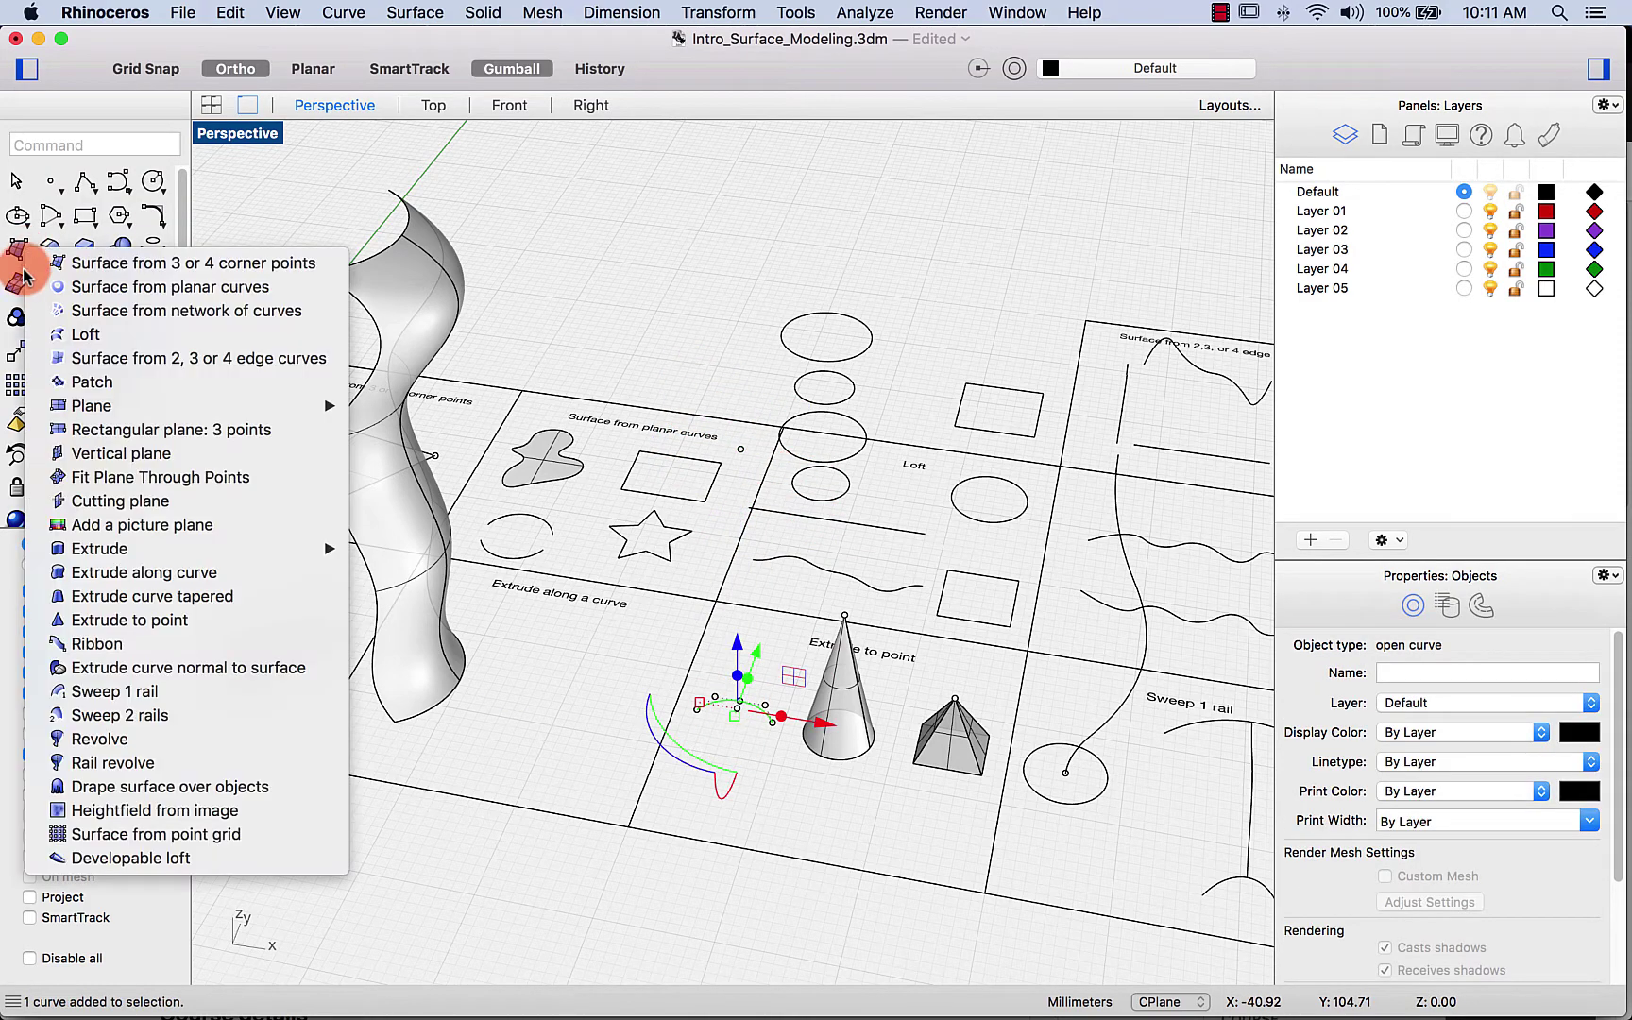
left_click(67, 619)
left_click(740, 451)
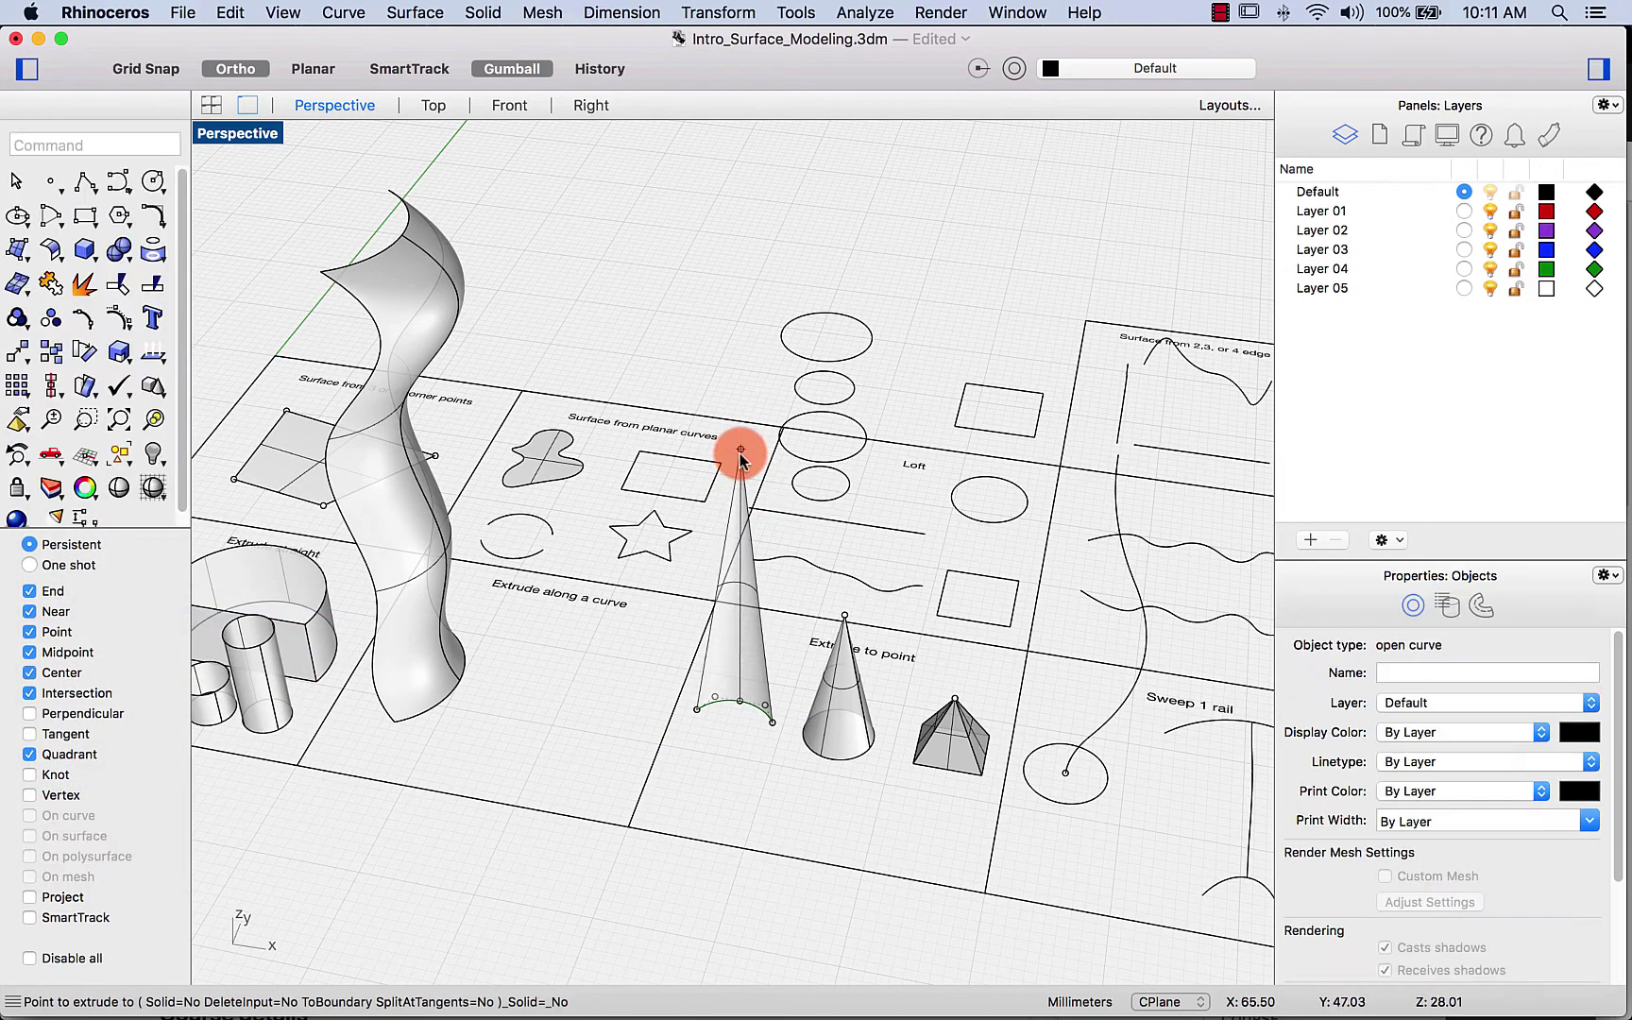
Step: Examine the three surfaces extruded to points and the curves in the "Sweep 1 rail" and "Sweep 2 rail" cells
right_click_drag(828, 812, 612, 794)
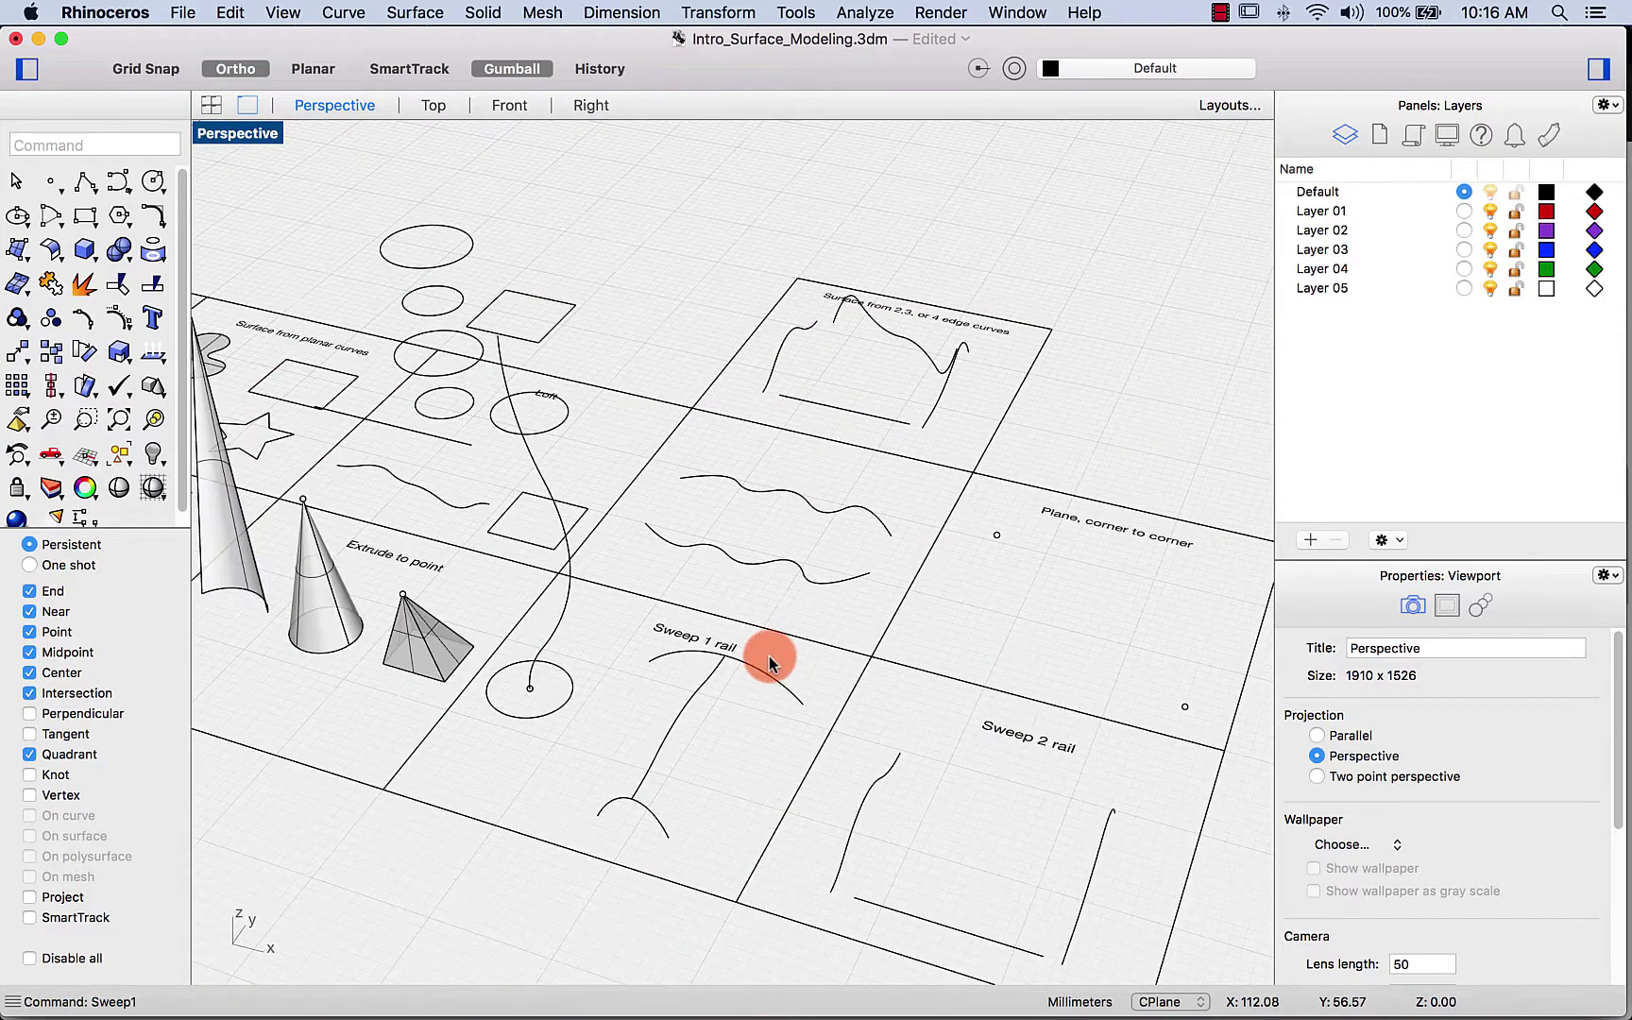
right_click_drag(772, 657, 774, 679)
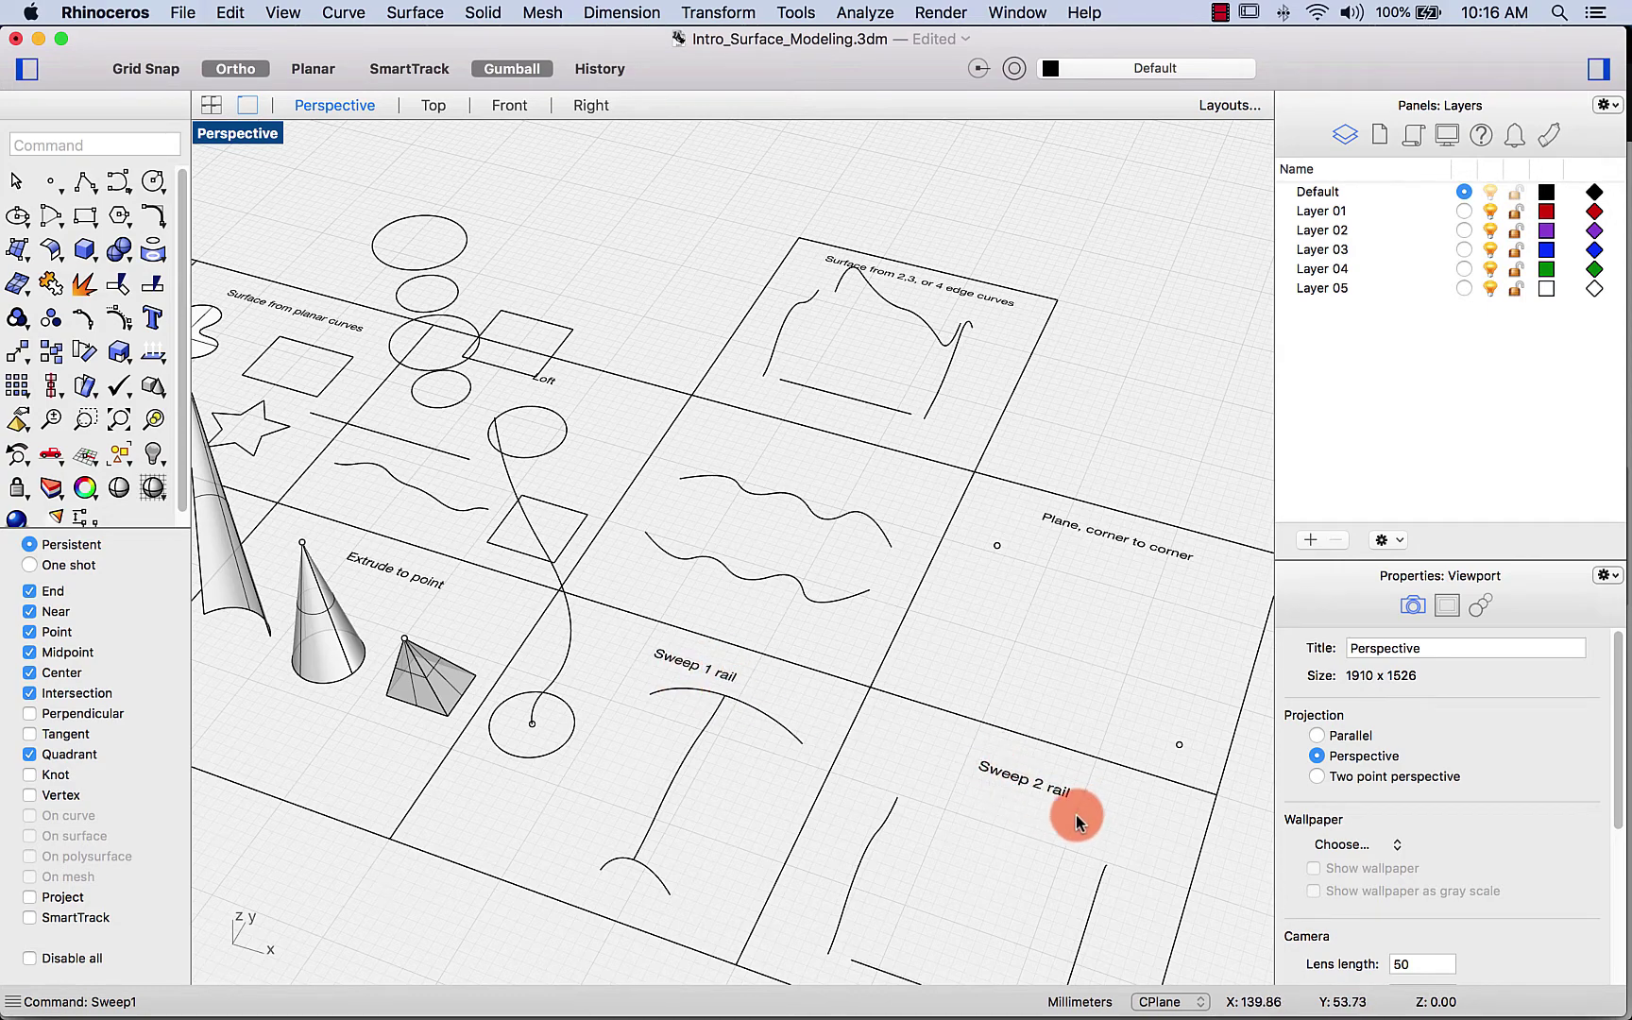
right_click_drag(854, 731, 813, 690)
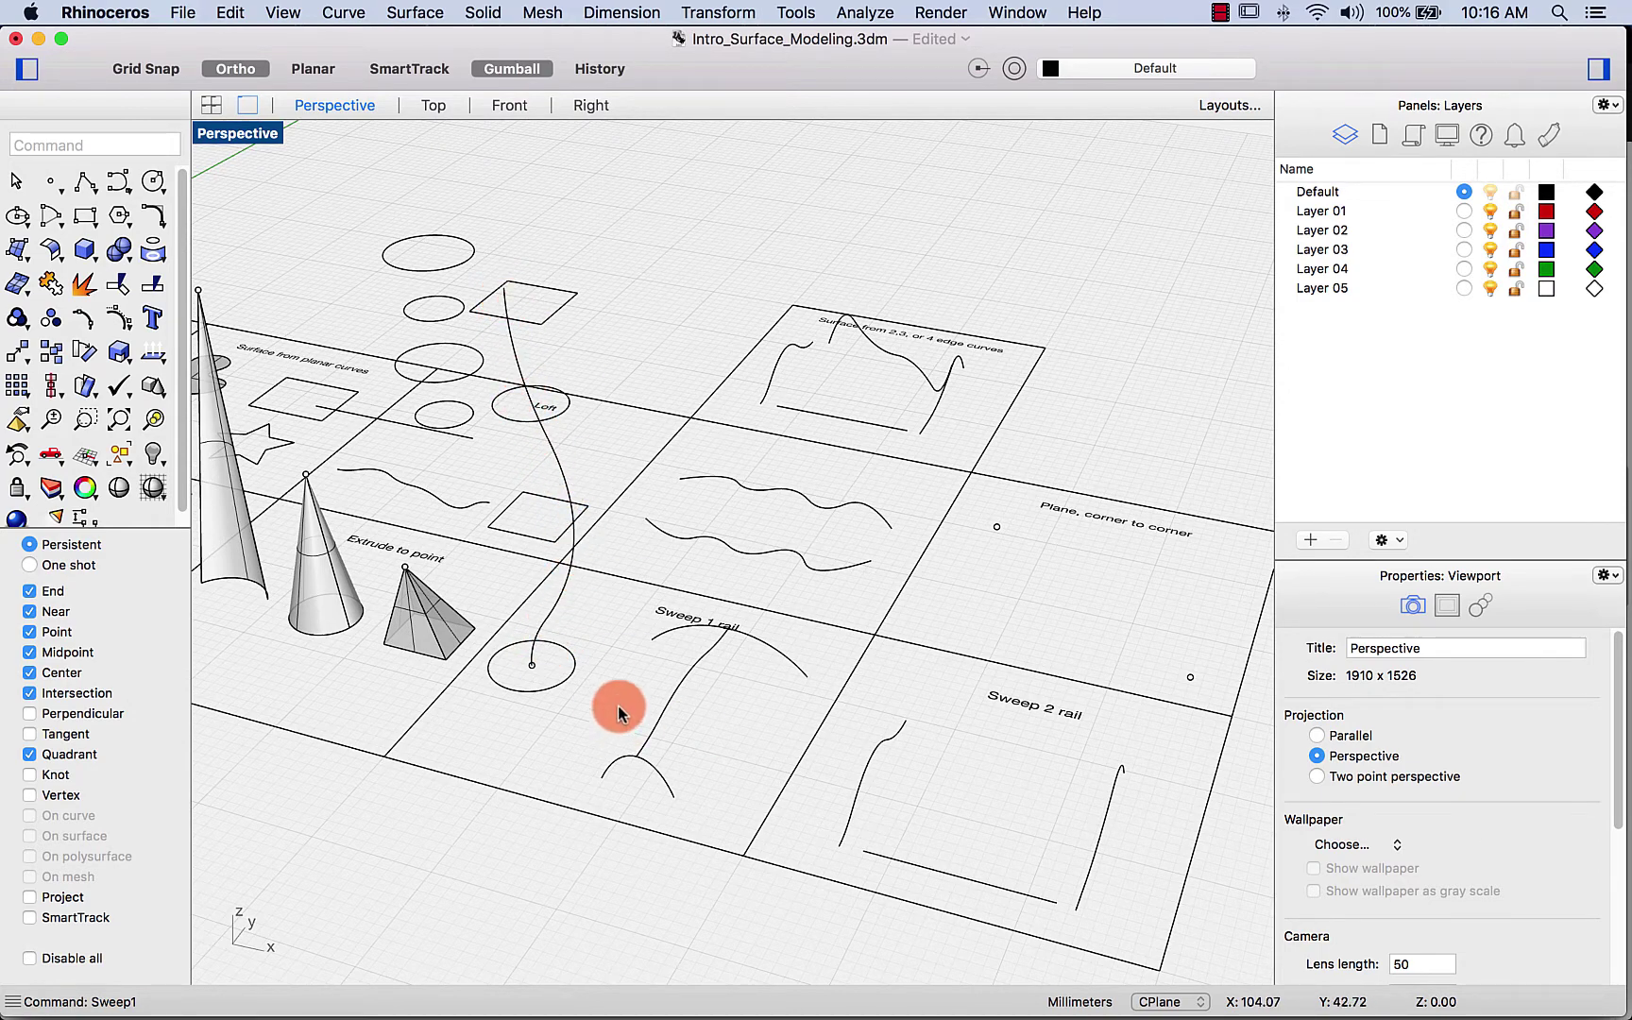
right_click_drag(617, 706, 608, 717)
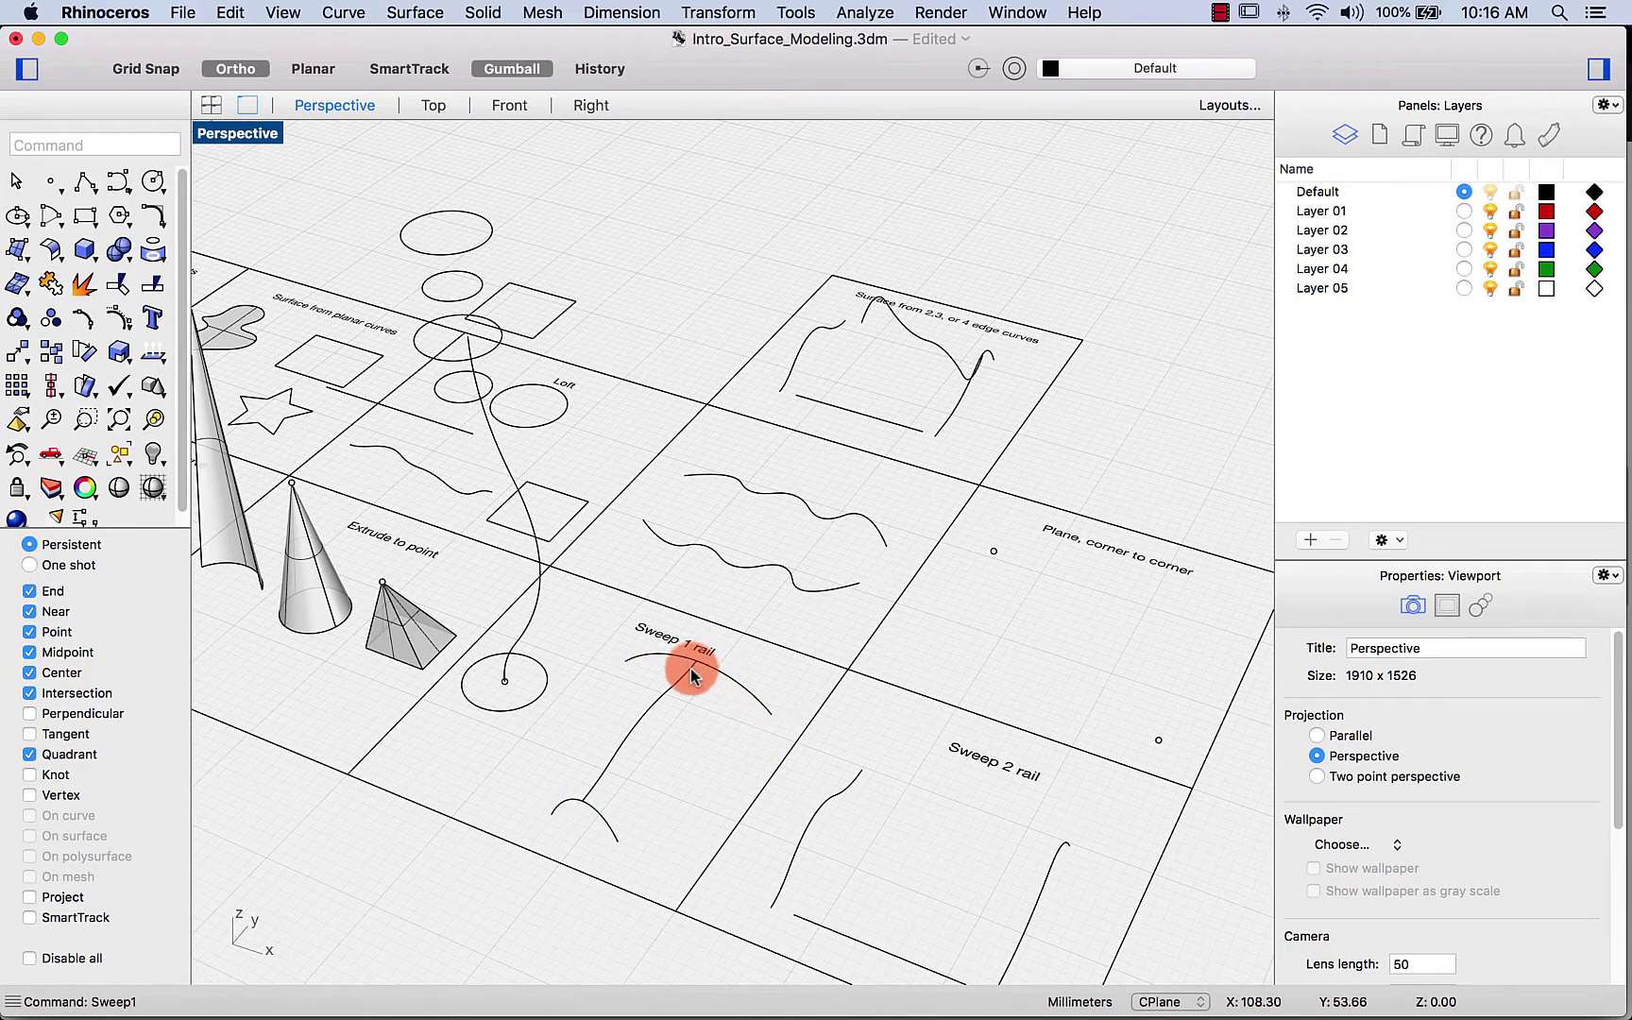
right_click_drag(860, 739, 981, 882)
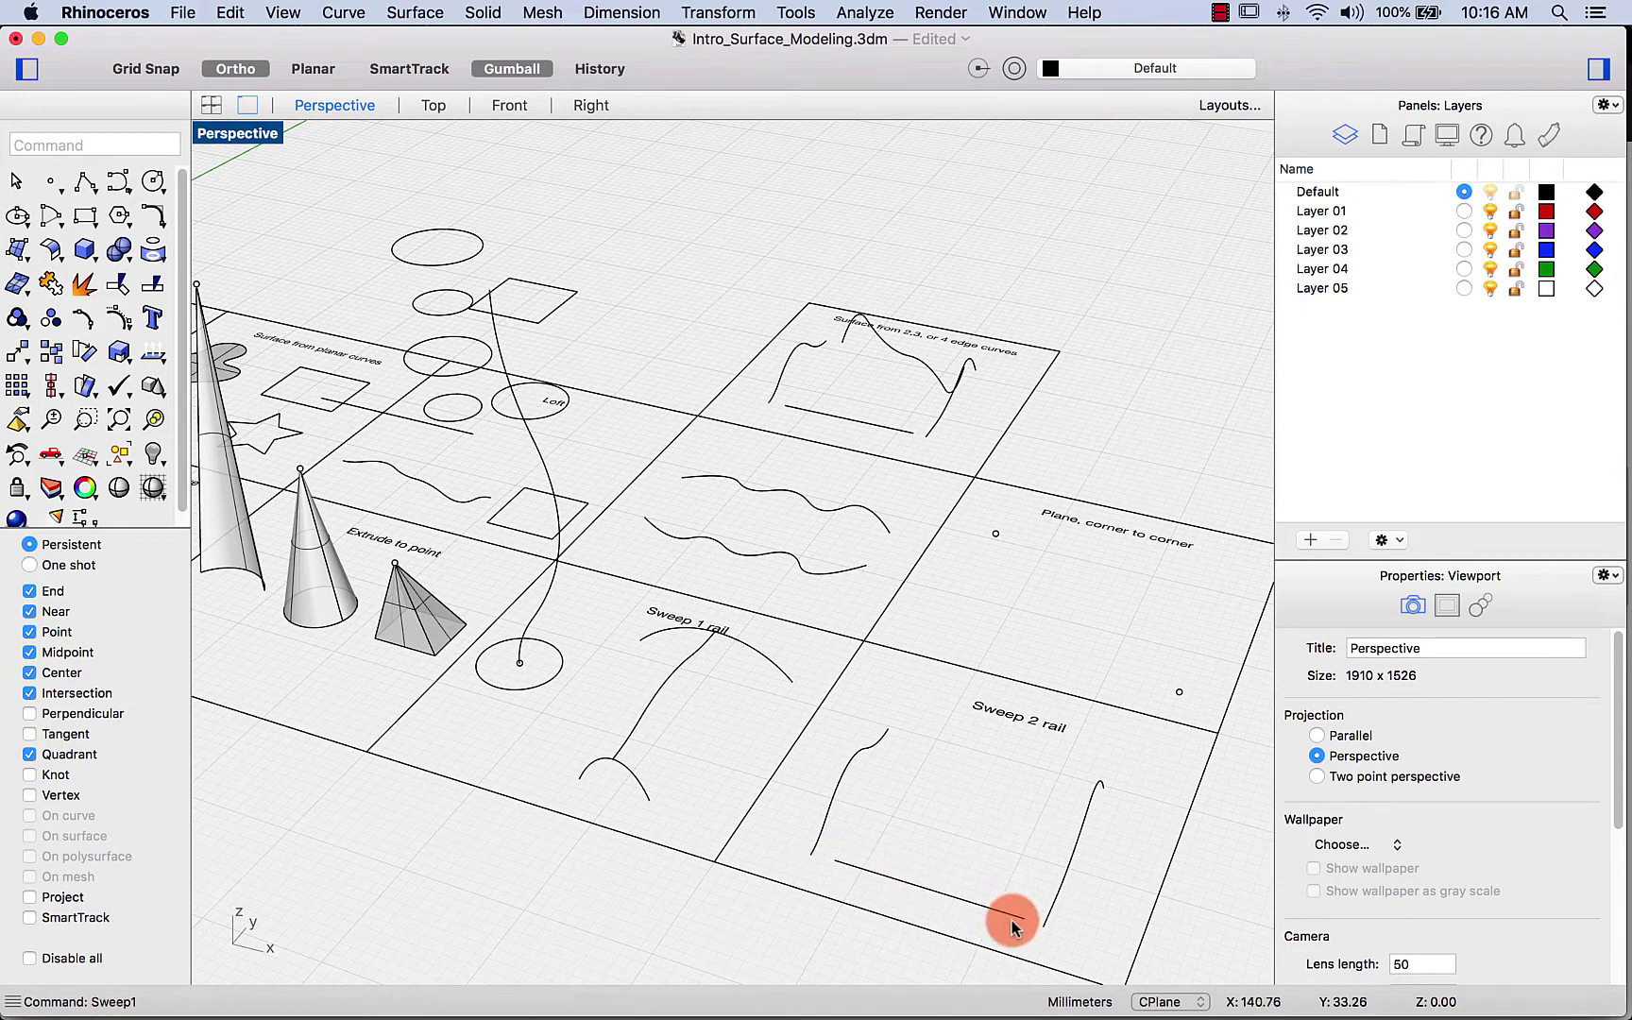
right_click_drag(1086, 813, 947, 875)
right_click_drag(561, 738, 621, 769)
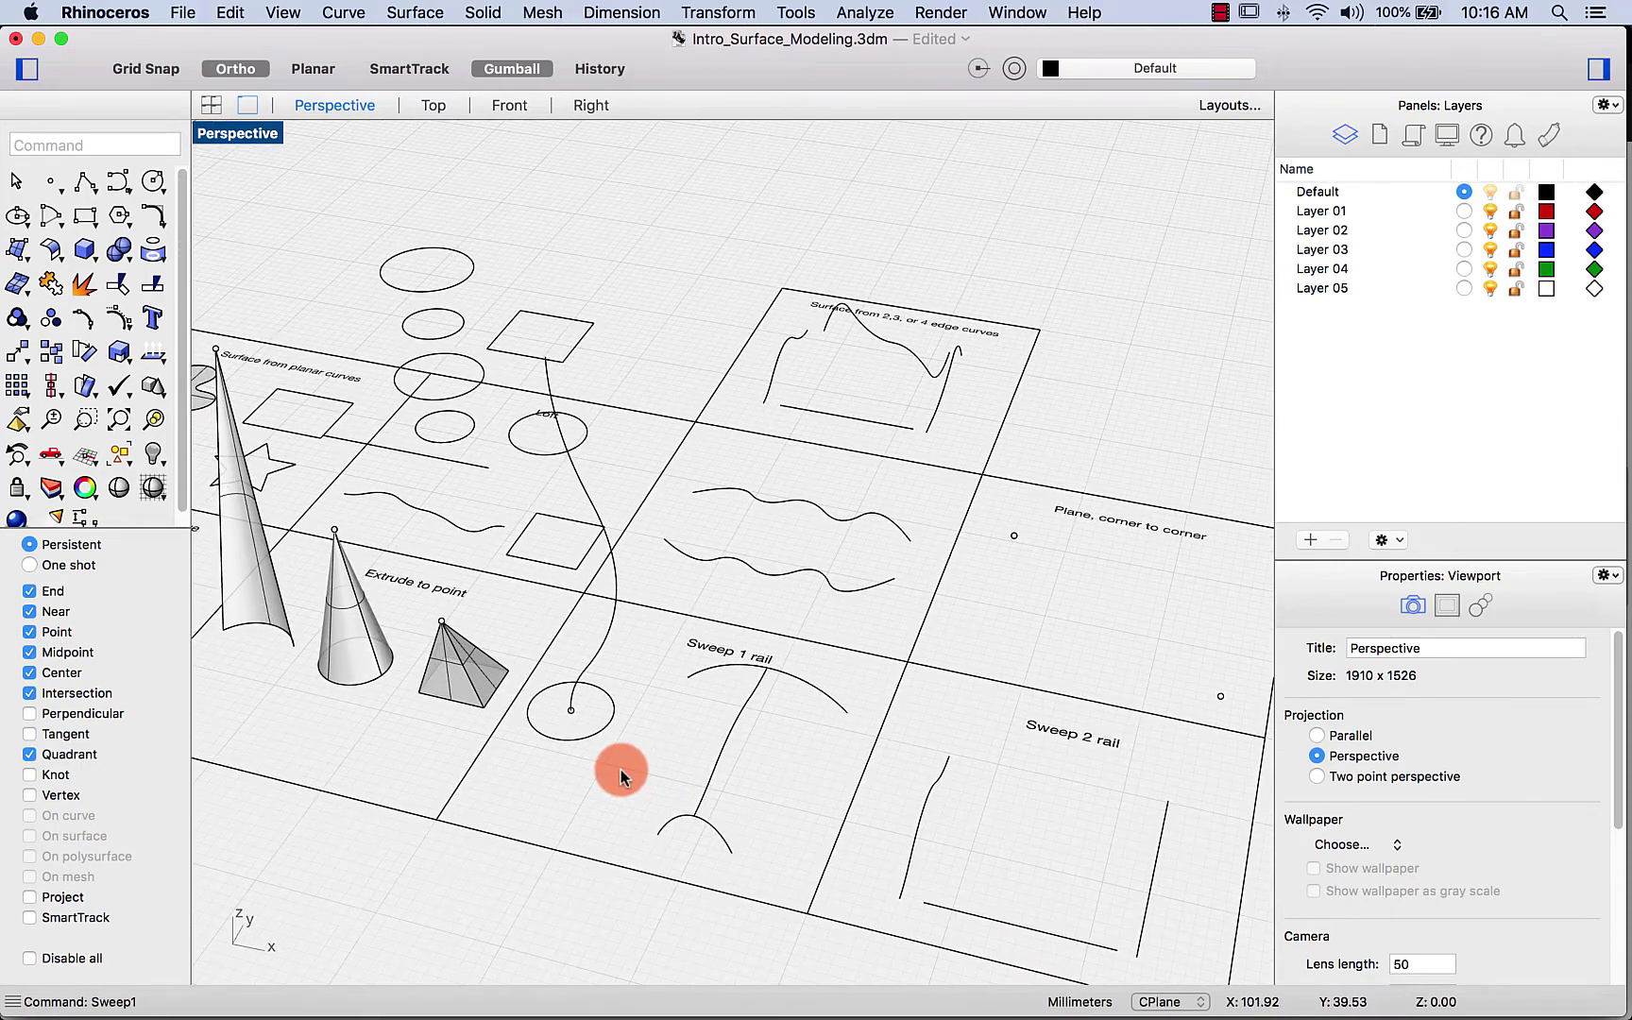
Step: Set up a one-rail sweep using the tall S-shaped curve as the rail and the circle at its base as the cross section
type("Sw")
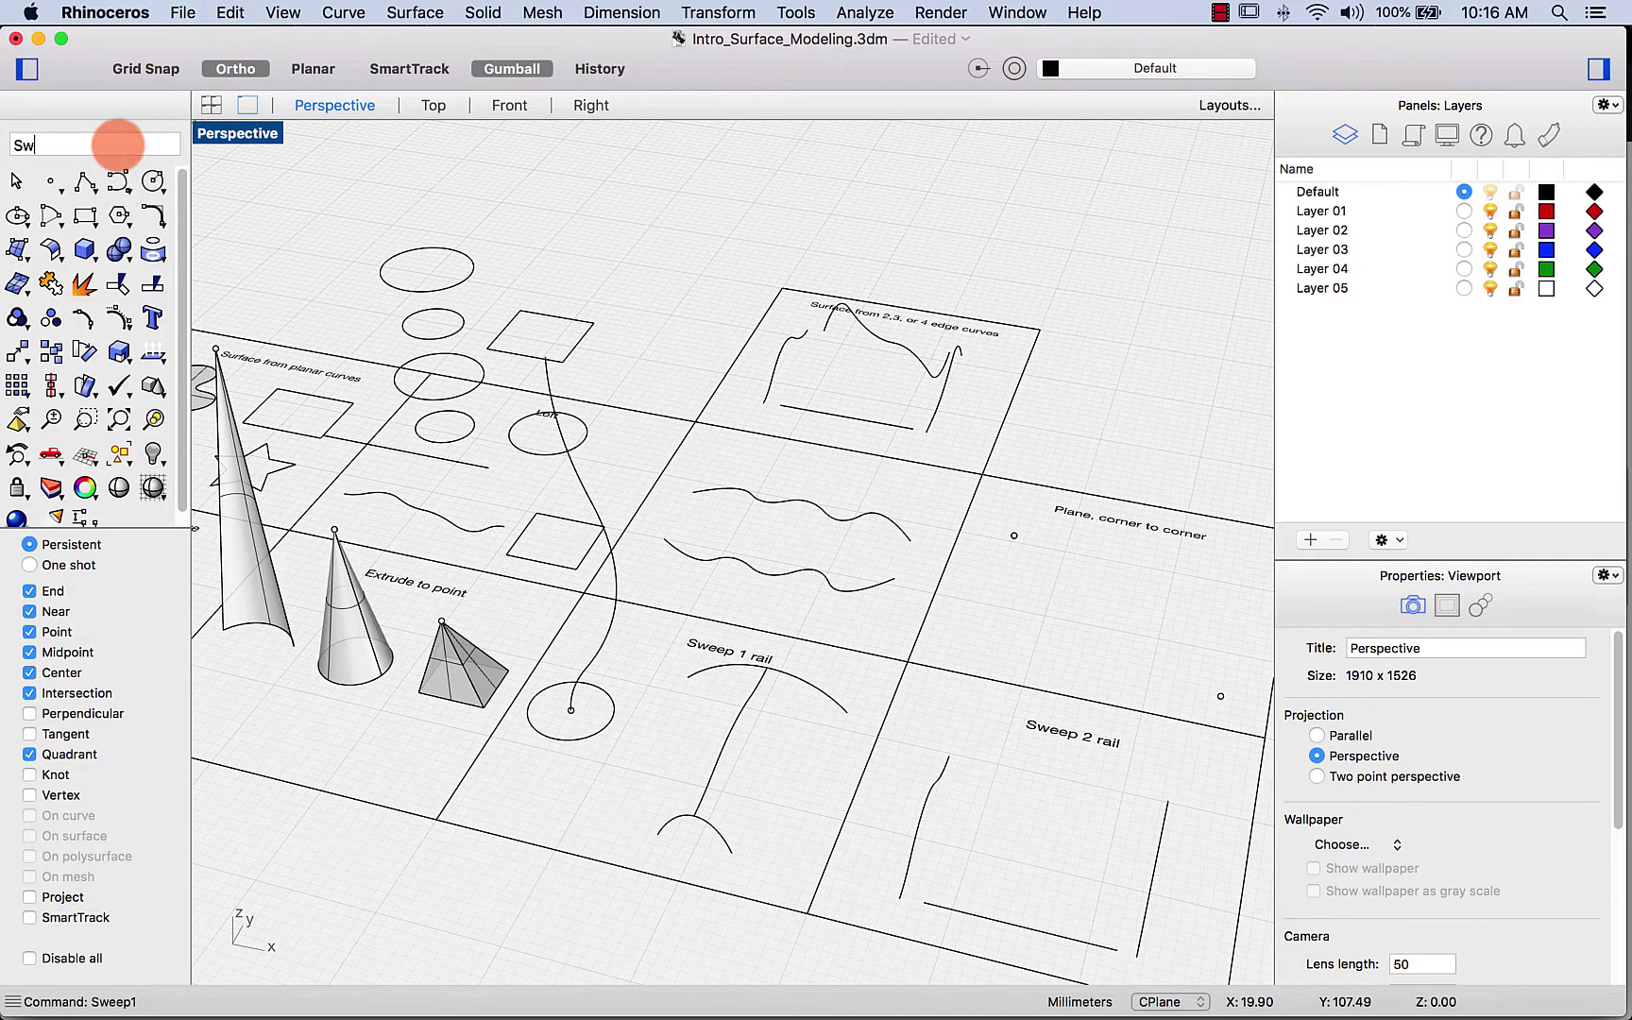
type("eep1")
key("Return")
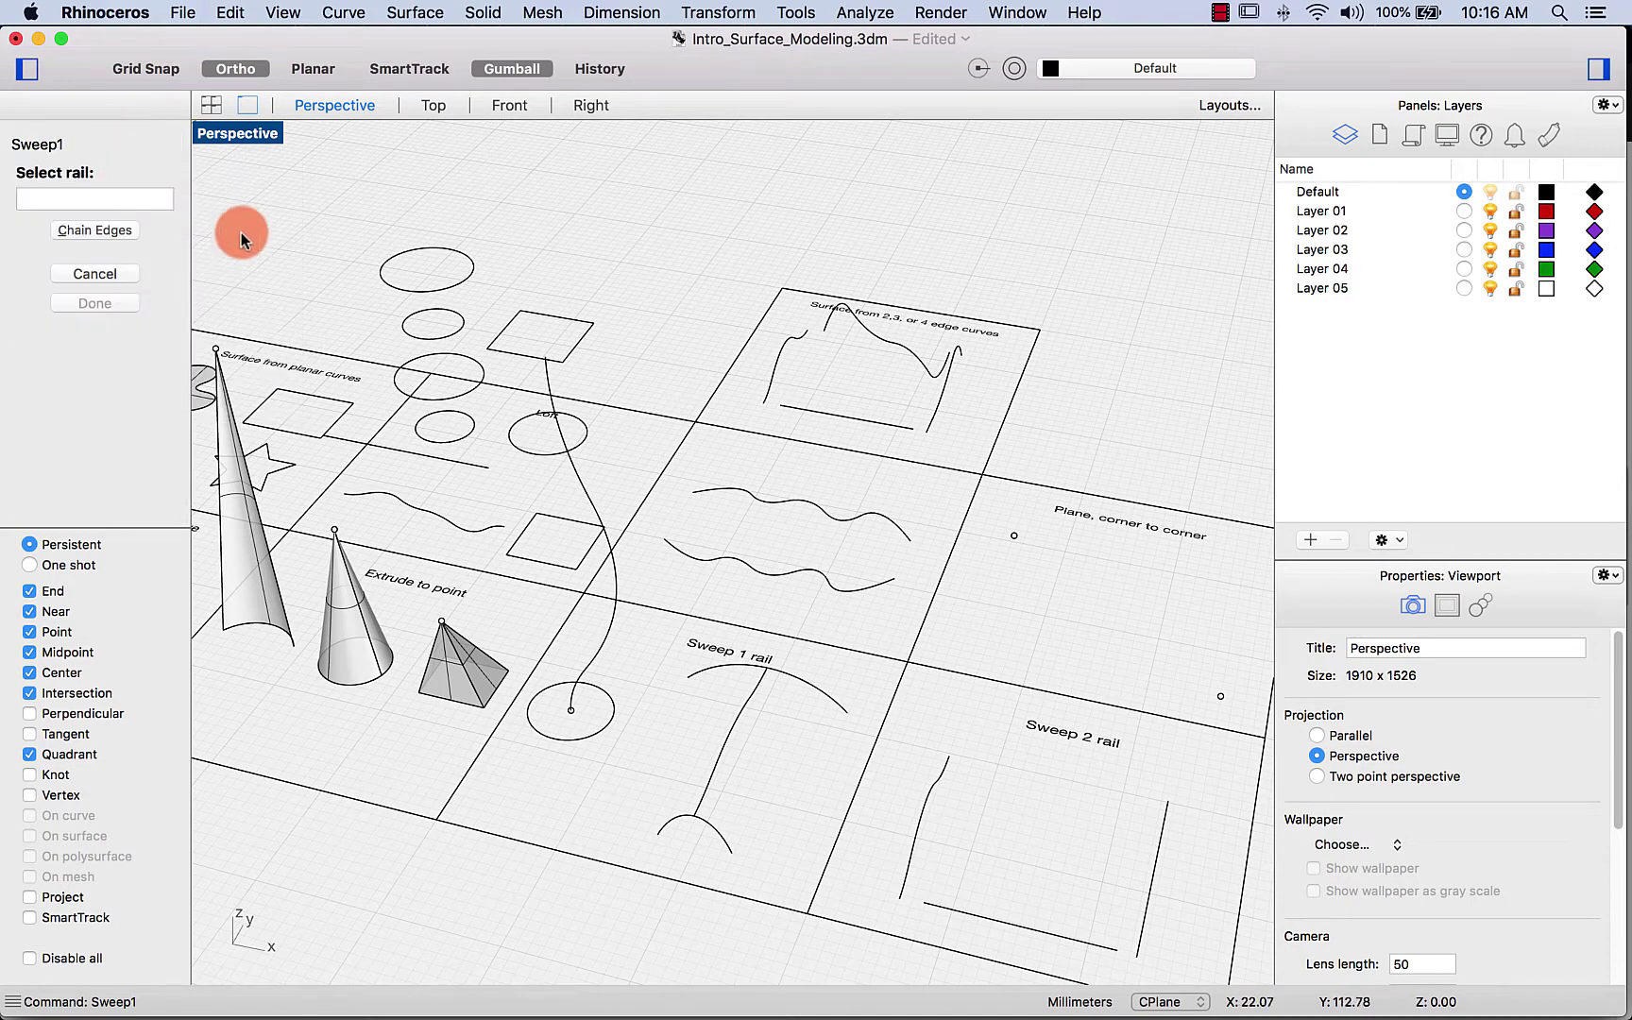
left_click(550, 391)
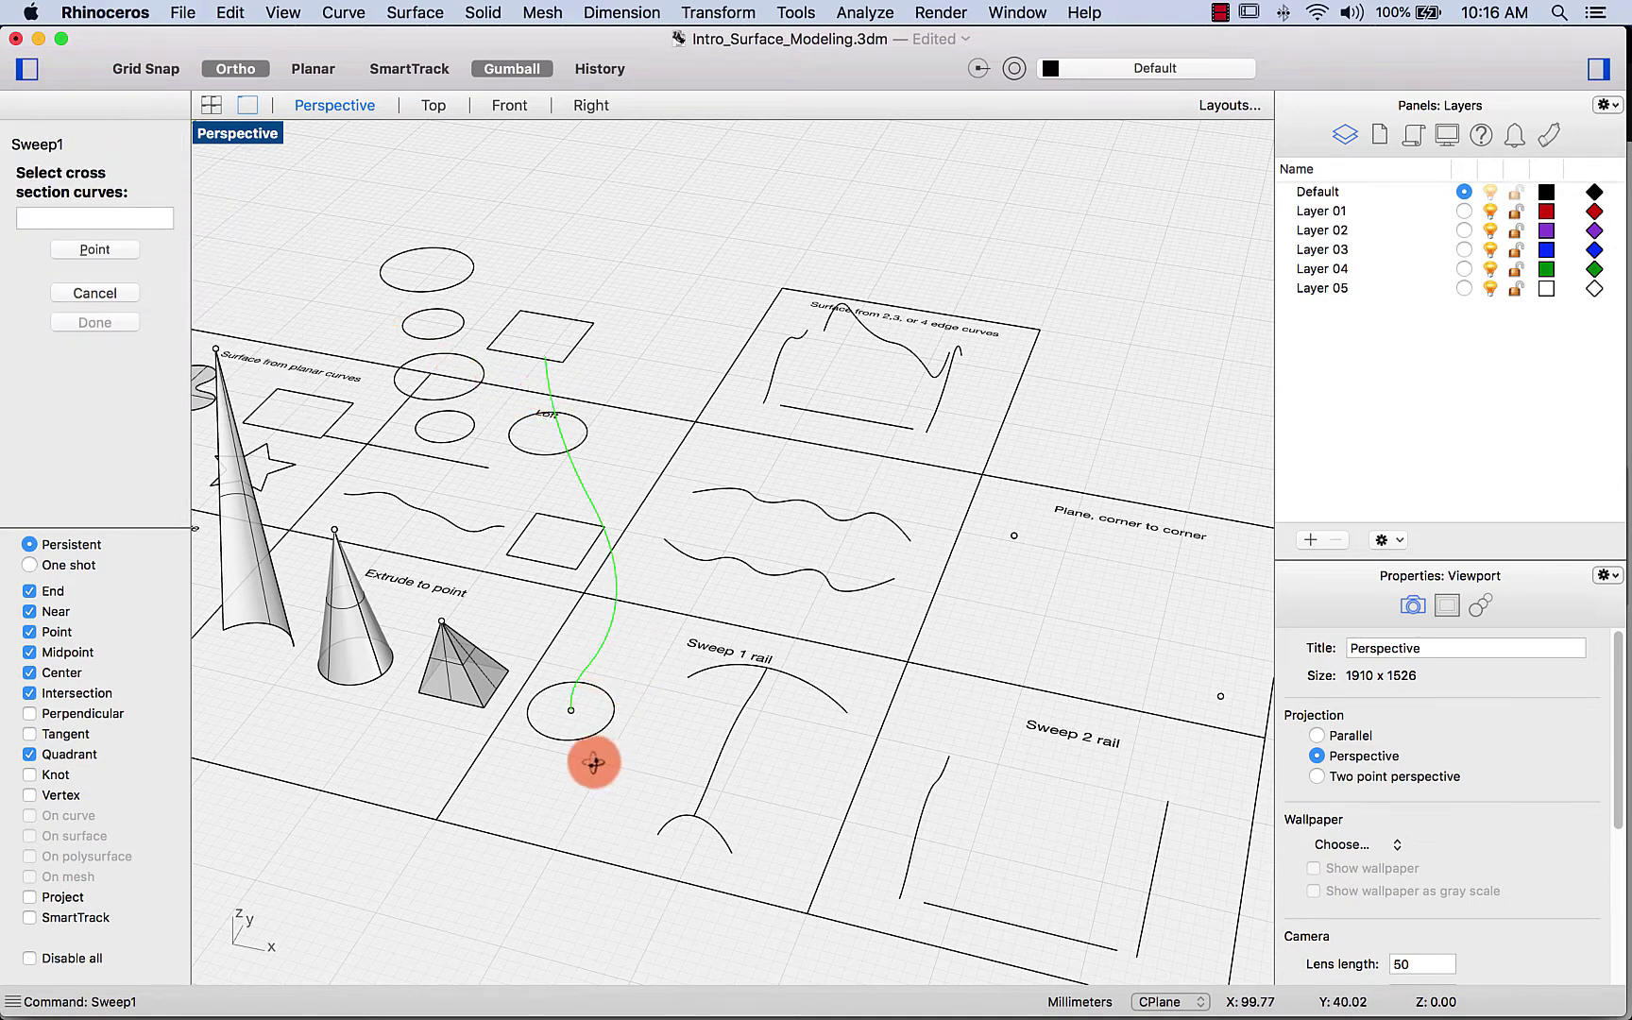
right_click_drag(597, 765, 527, 699)
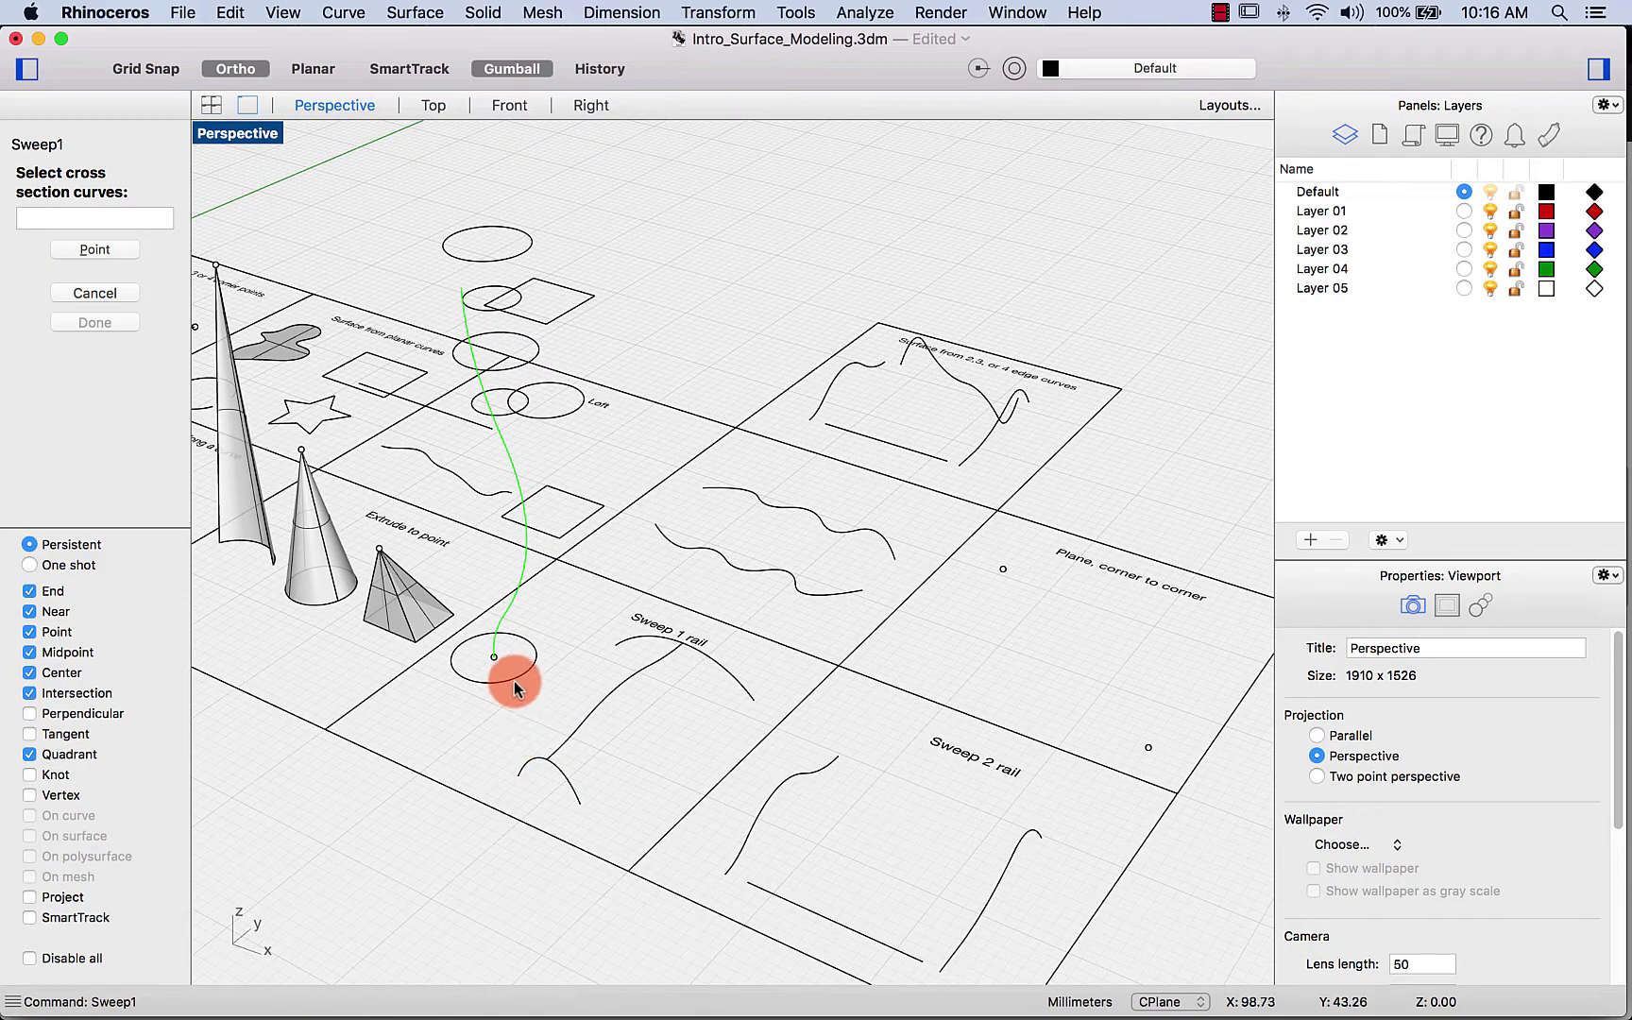
left_click(514, 684)
left_click(58, 344)
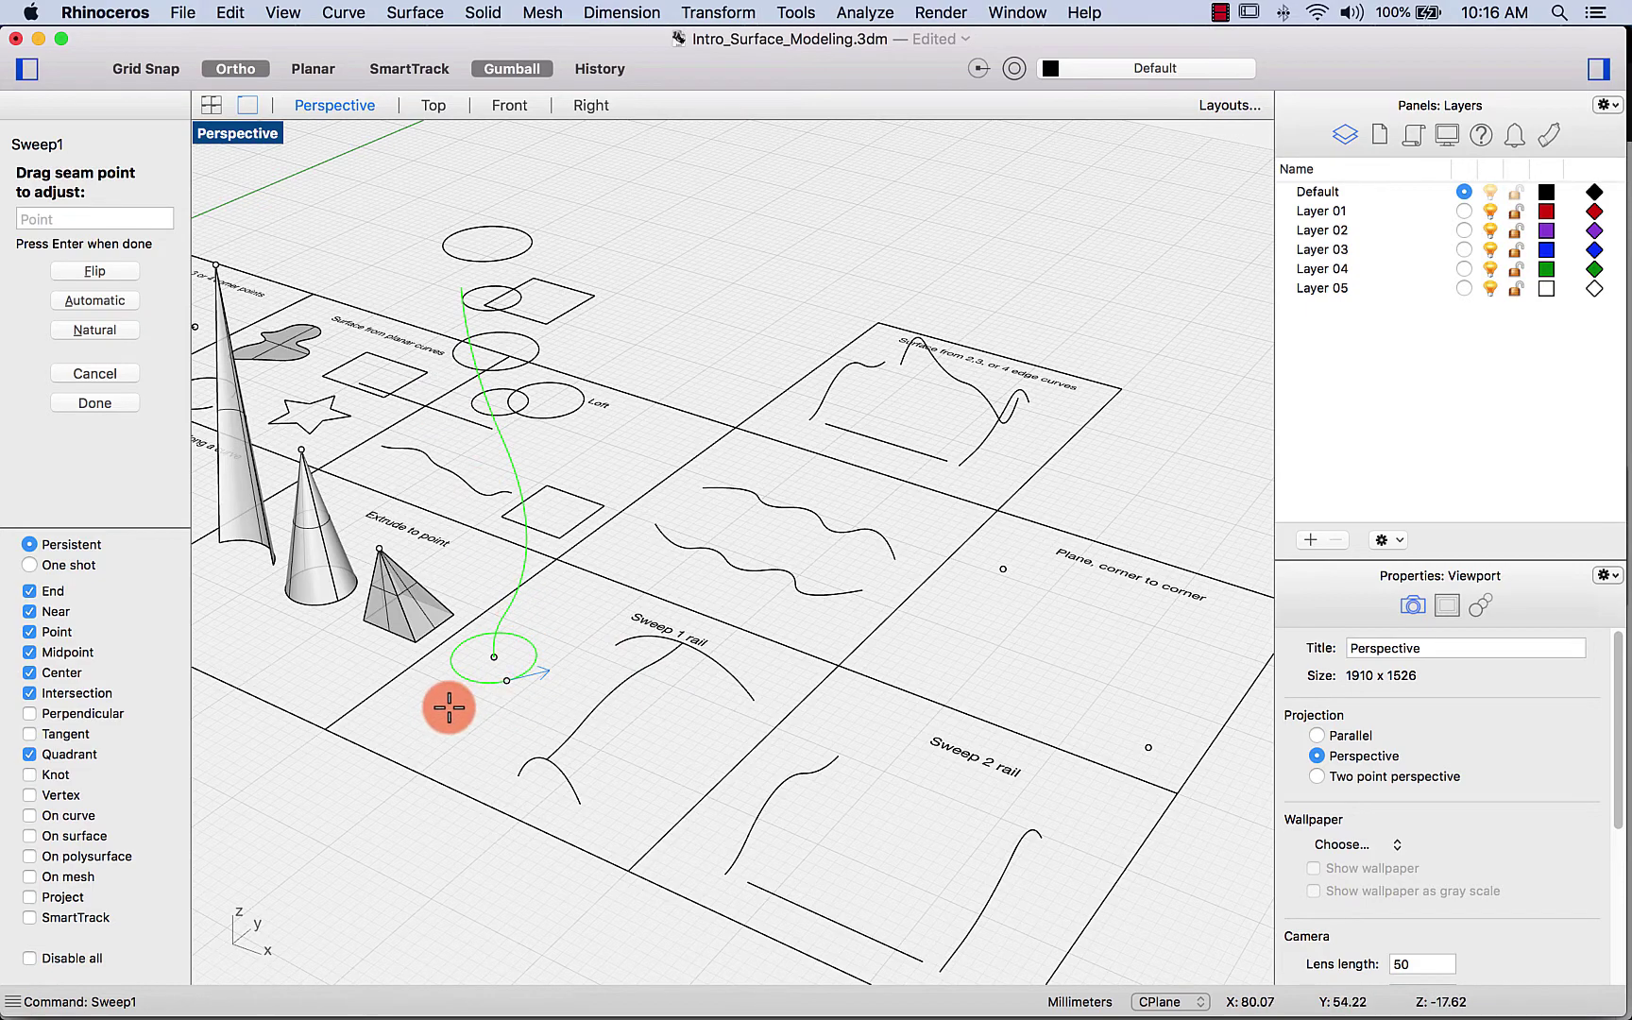
right_click_drag(452, 702, 463, 706)
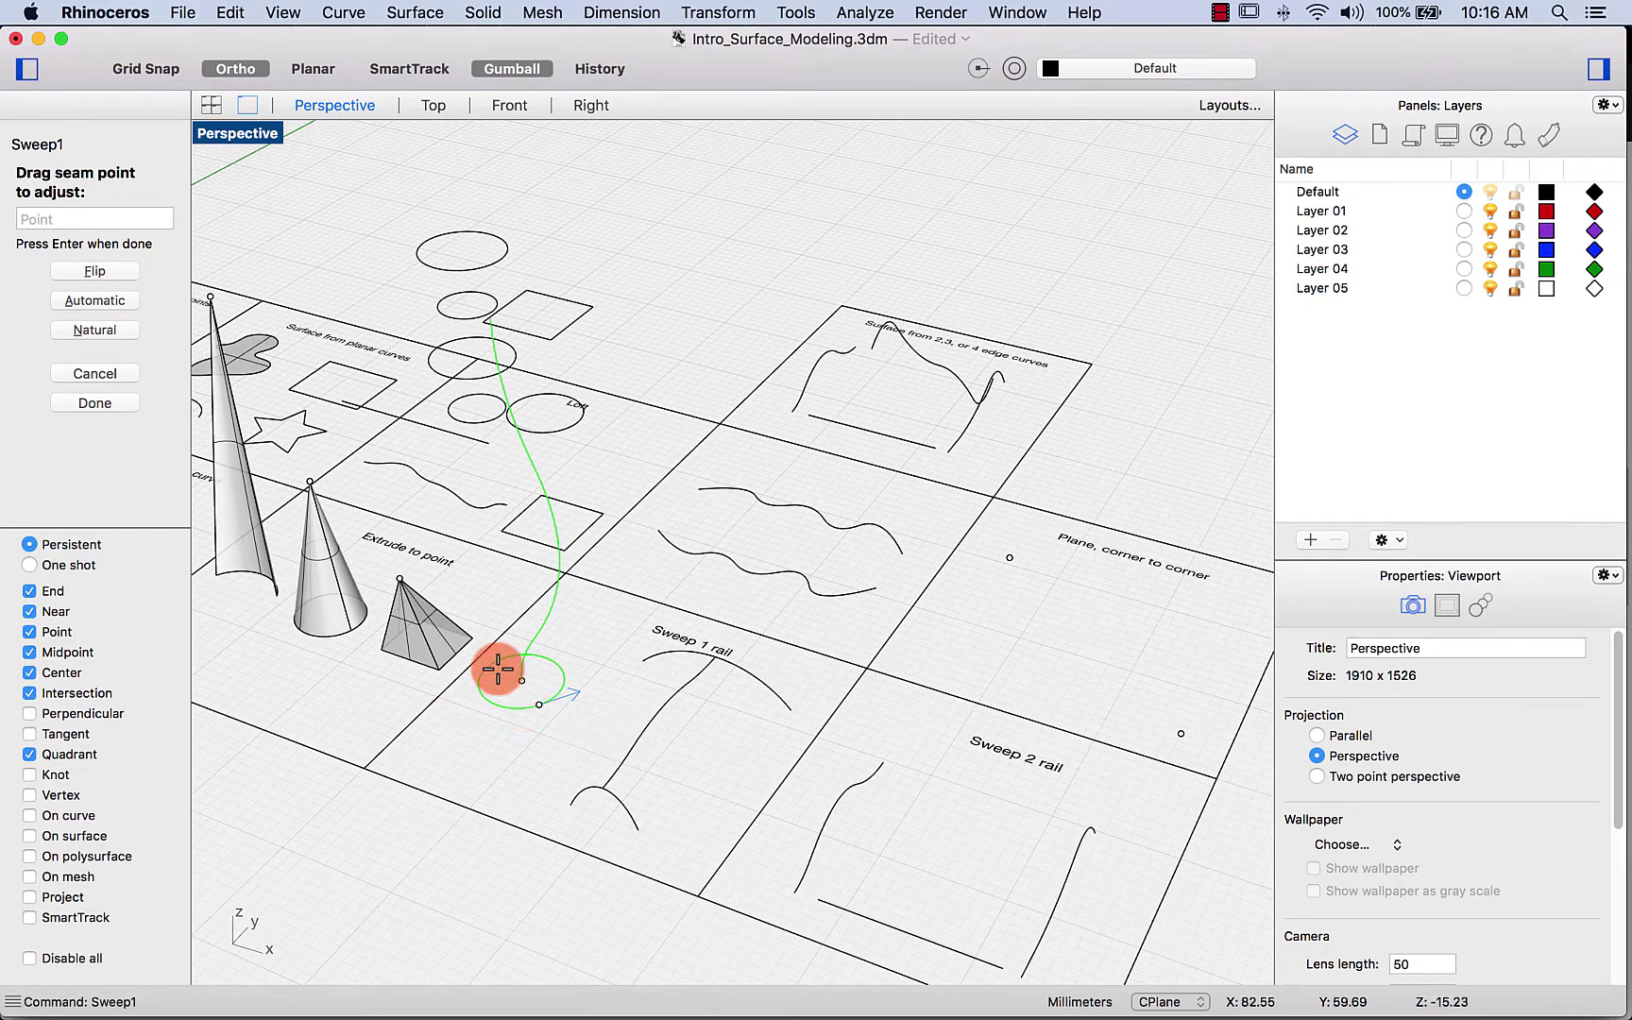
Step: Try flipping the seam direction on the circular cross section
left_click(105, 271)
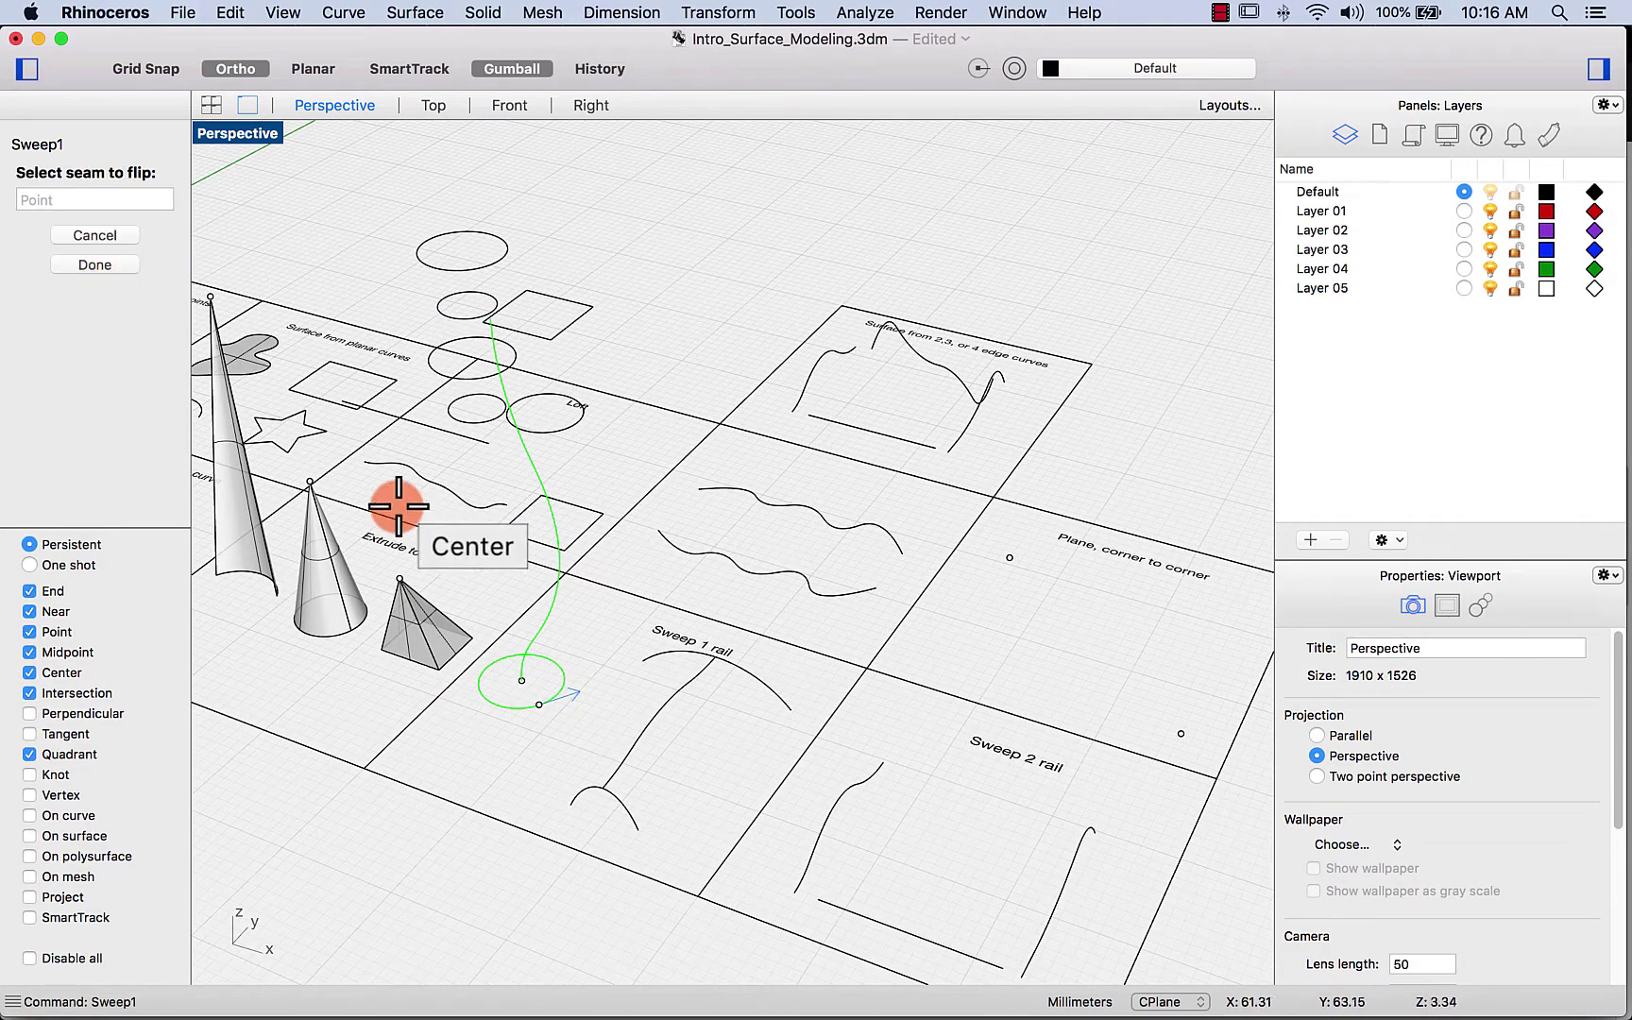
left_click(530, 711)
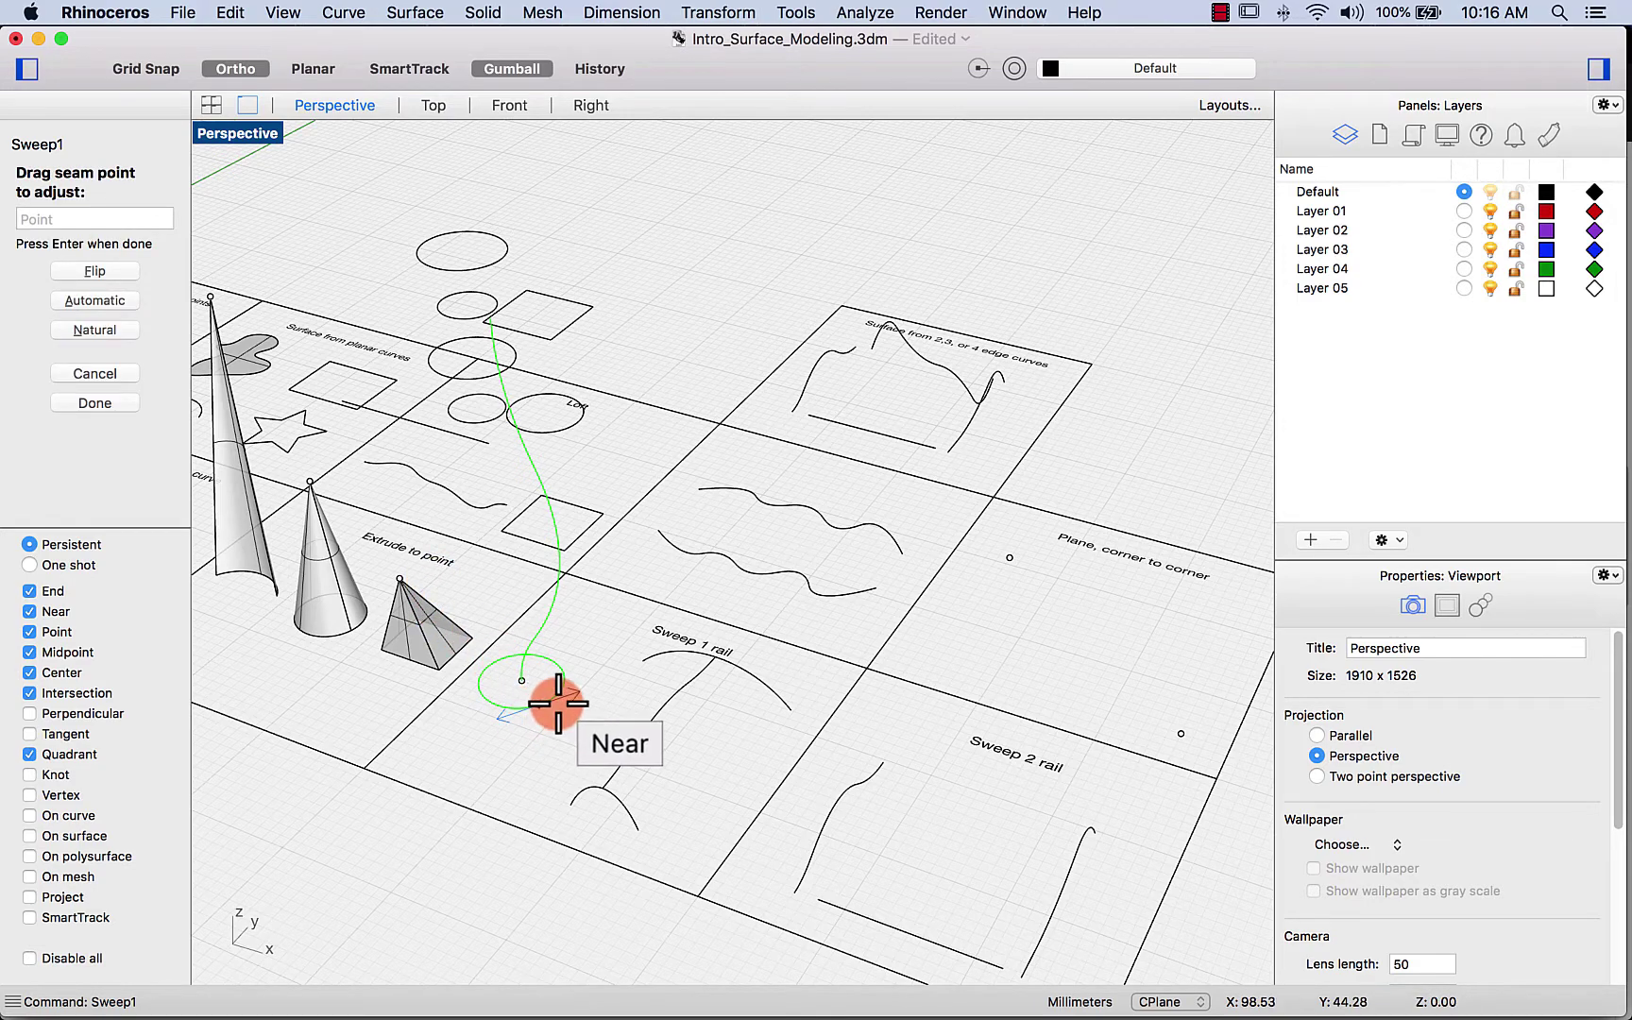
left_click(556, 706)
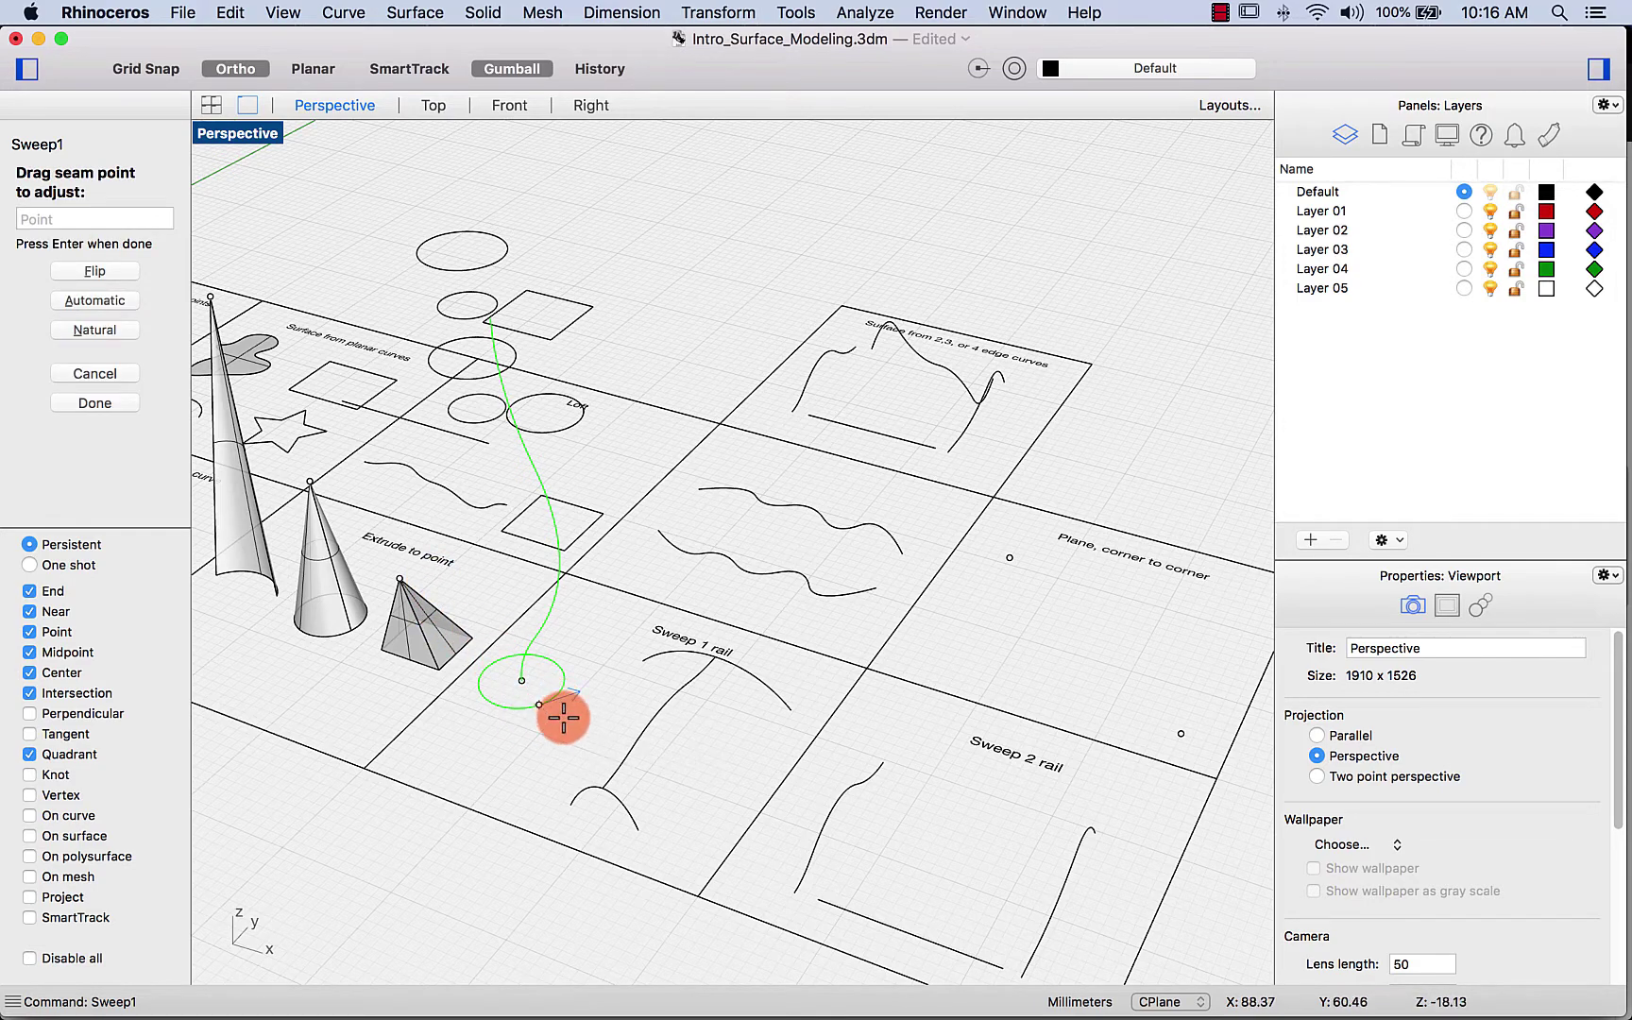
Step: Complete the one-rail sweep of the circle with the Freeform frame style and unchanged cross sections
left_click(81, 403)
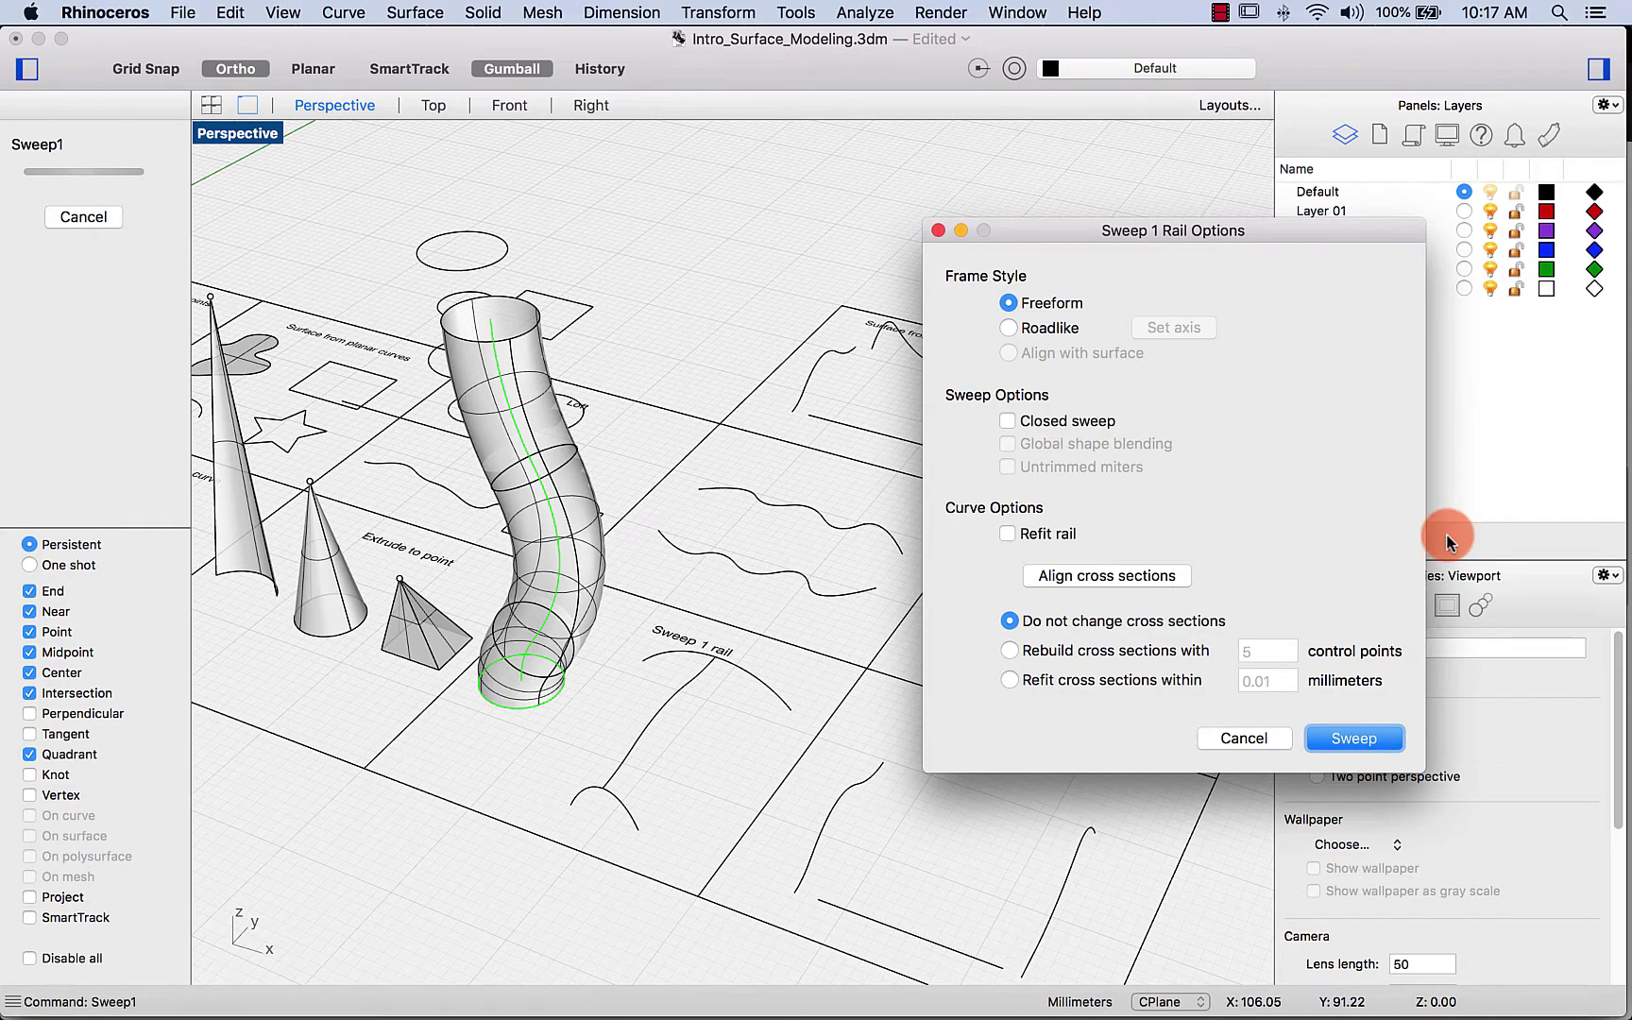
left_click_drag(1209, 234, 1183, 192)
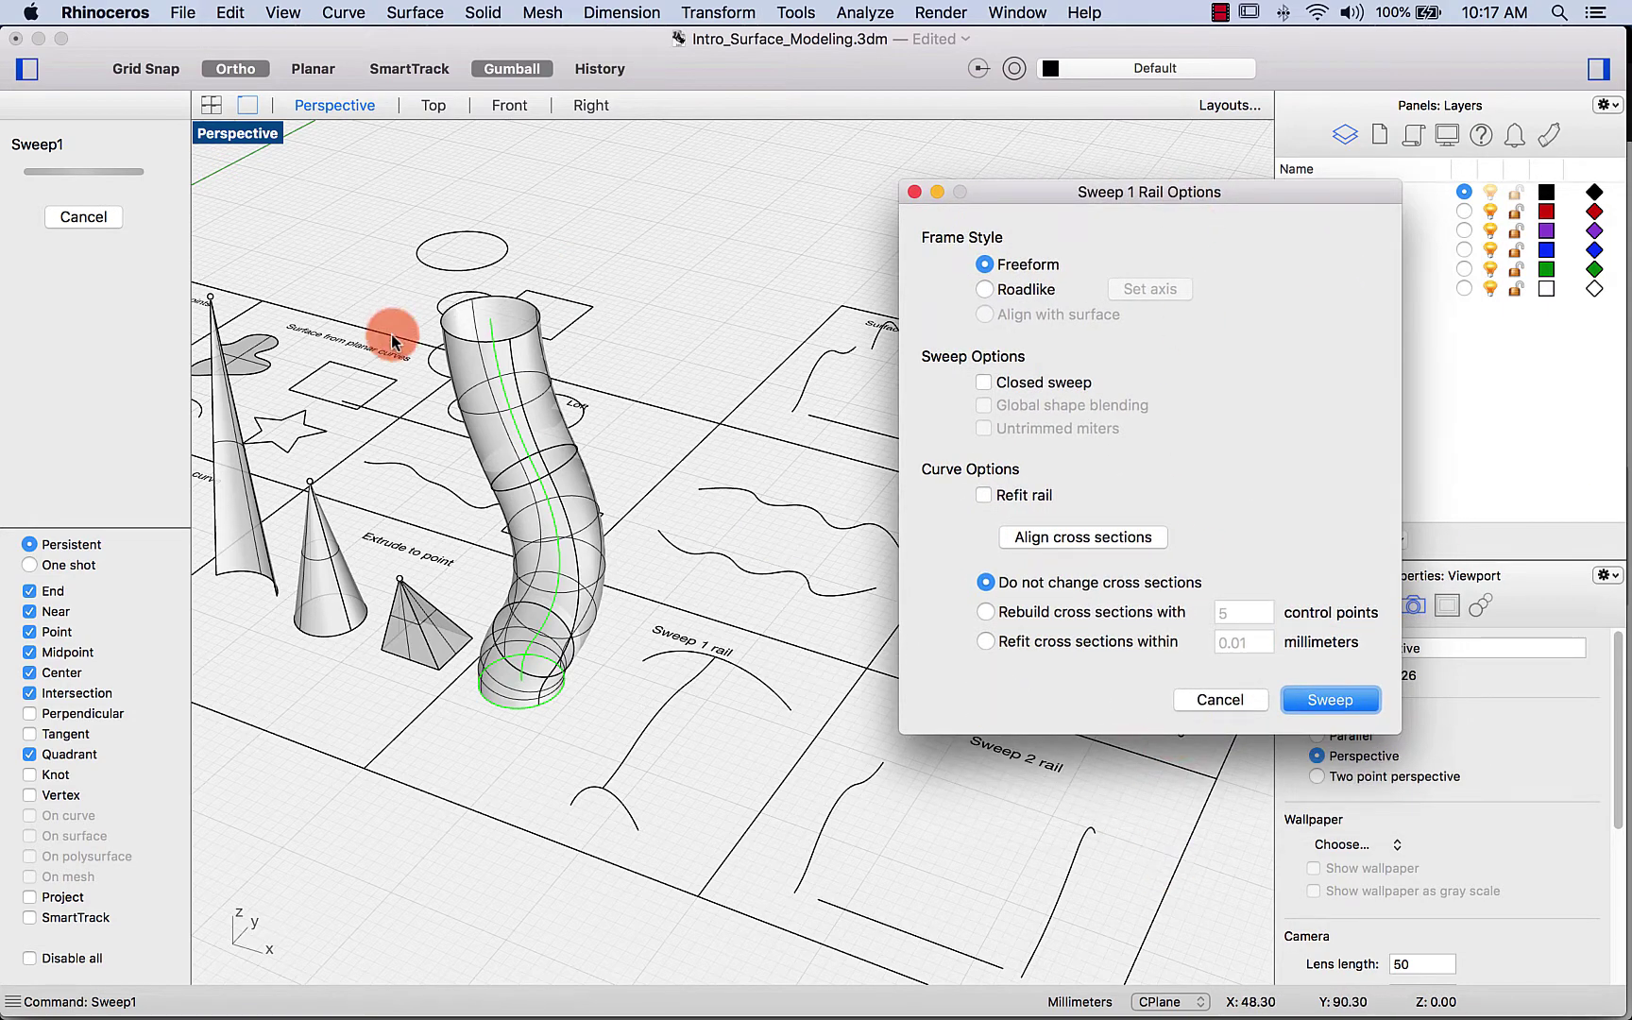
left_click(1339, 700)
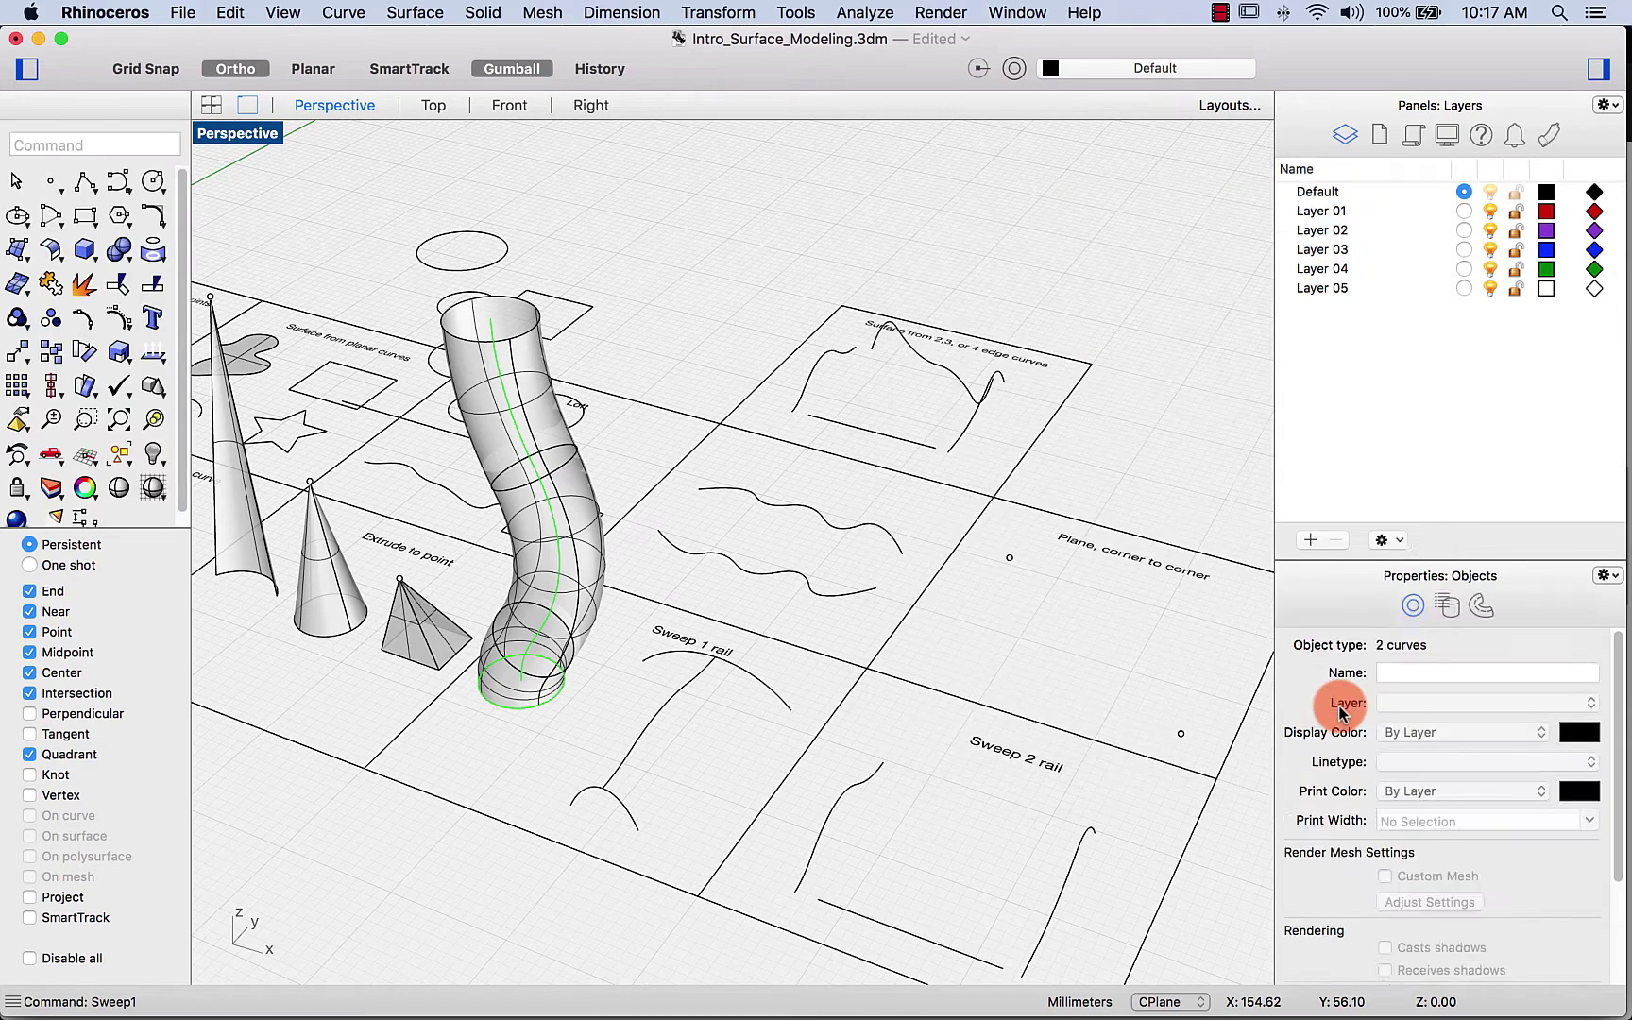
left_click(1181, 658)
Step: Sweep the two arcs along the connecting curve in the "Sweep 1 rail" cell, using Freeform style and unchanged cross sections
right_click_drag(687, 781, 672, 765)
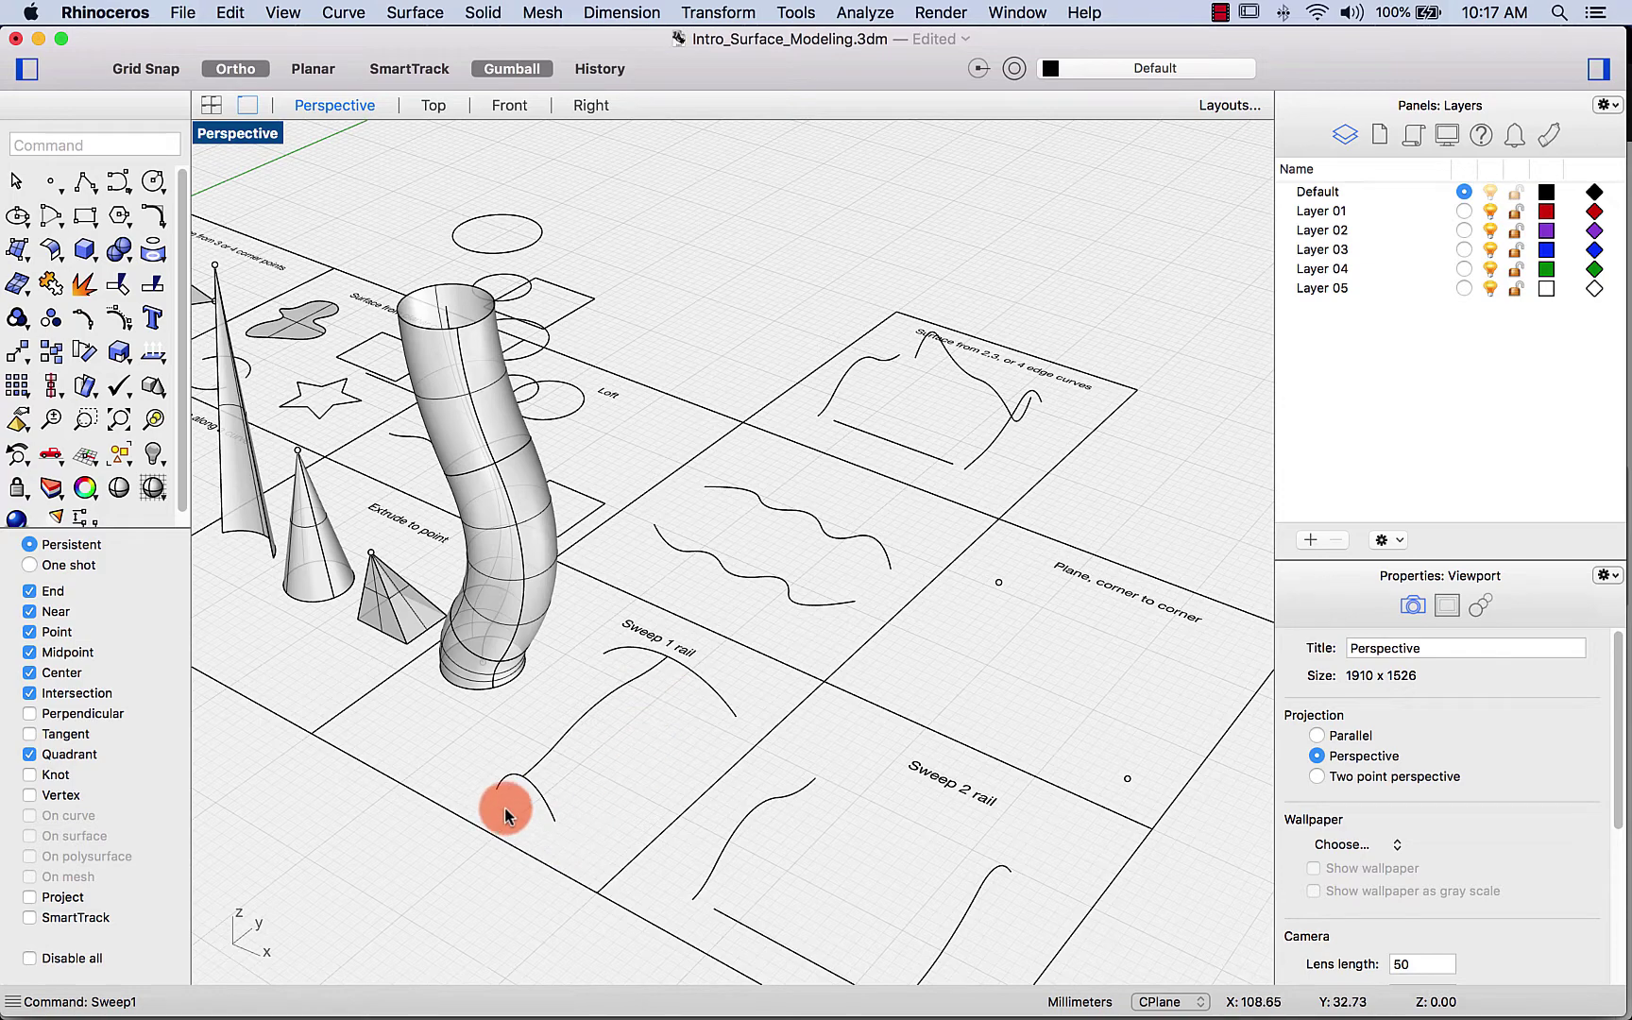
right_click_drag(627, 758, 637, 761)
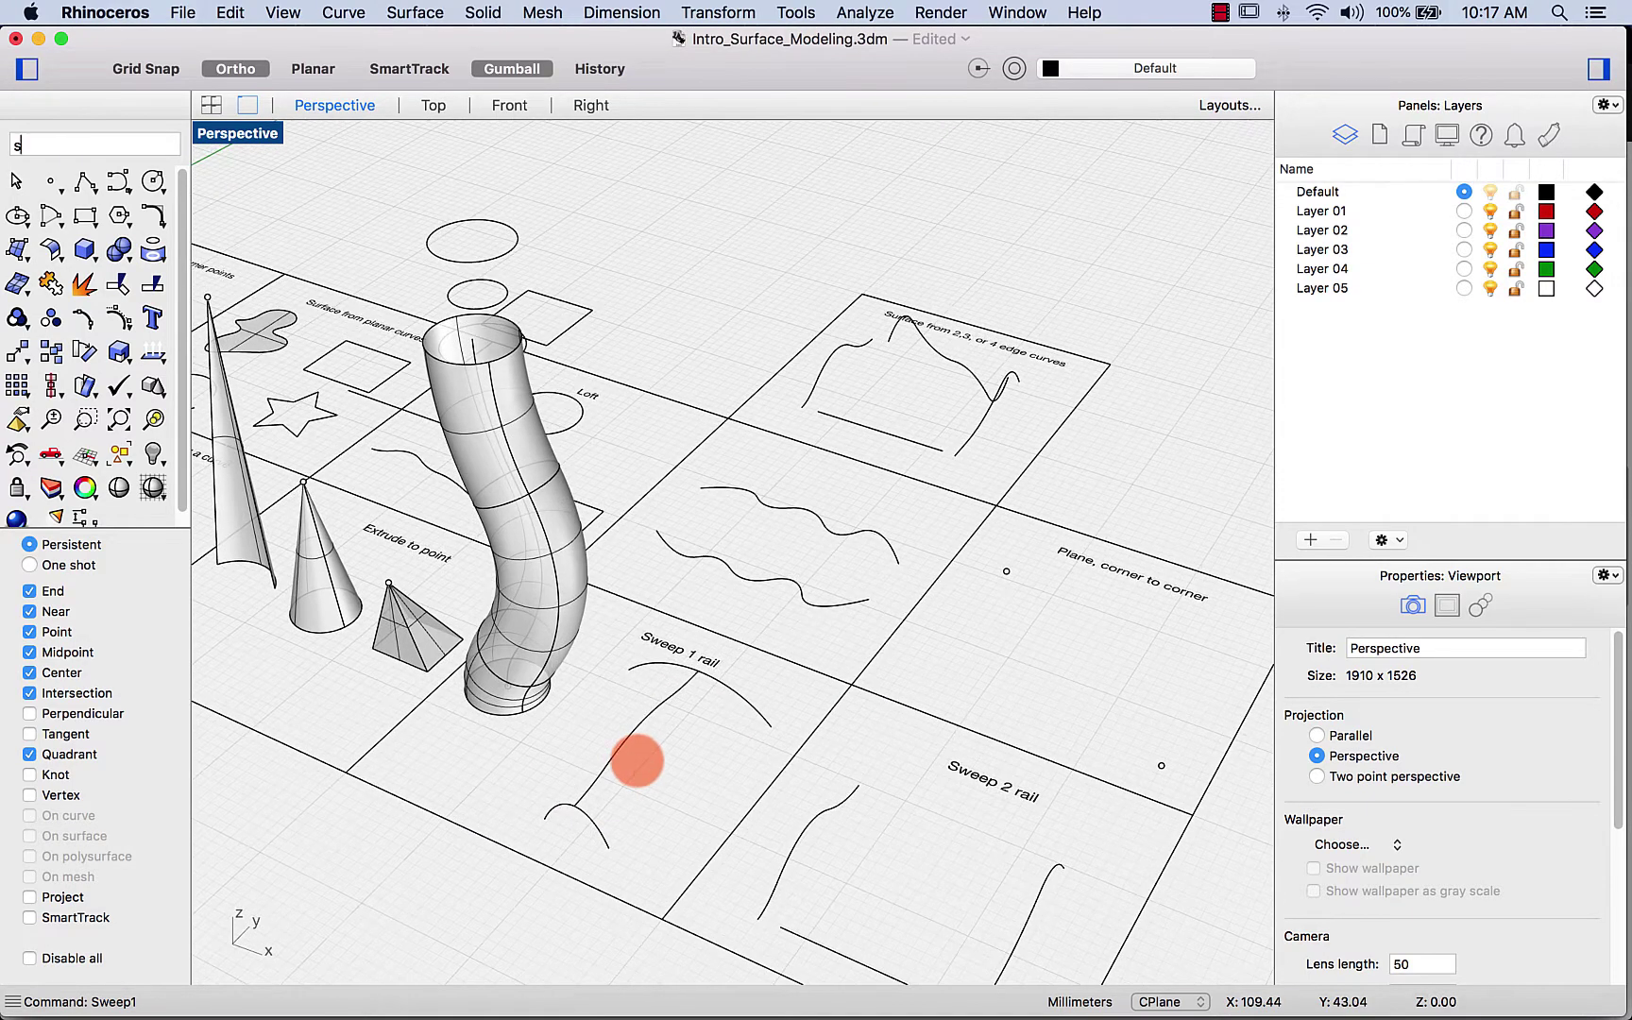
type("ep")
key("Return")
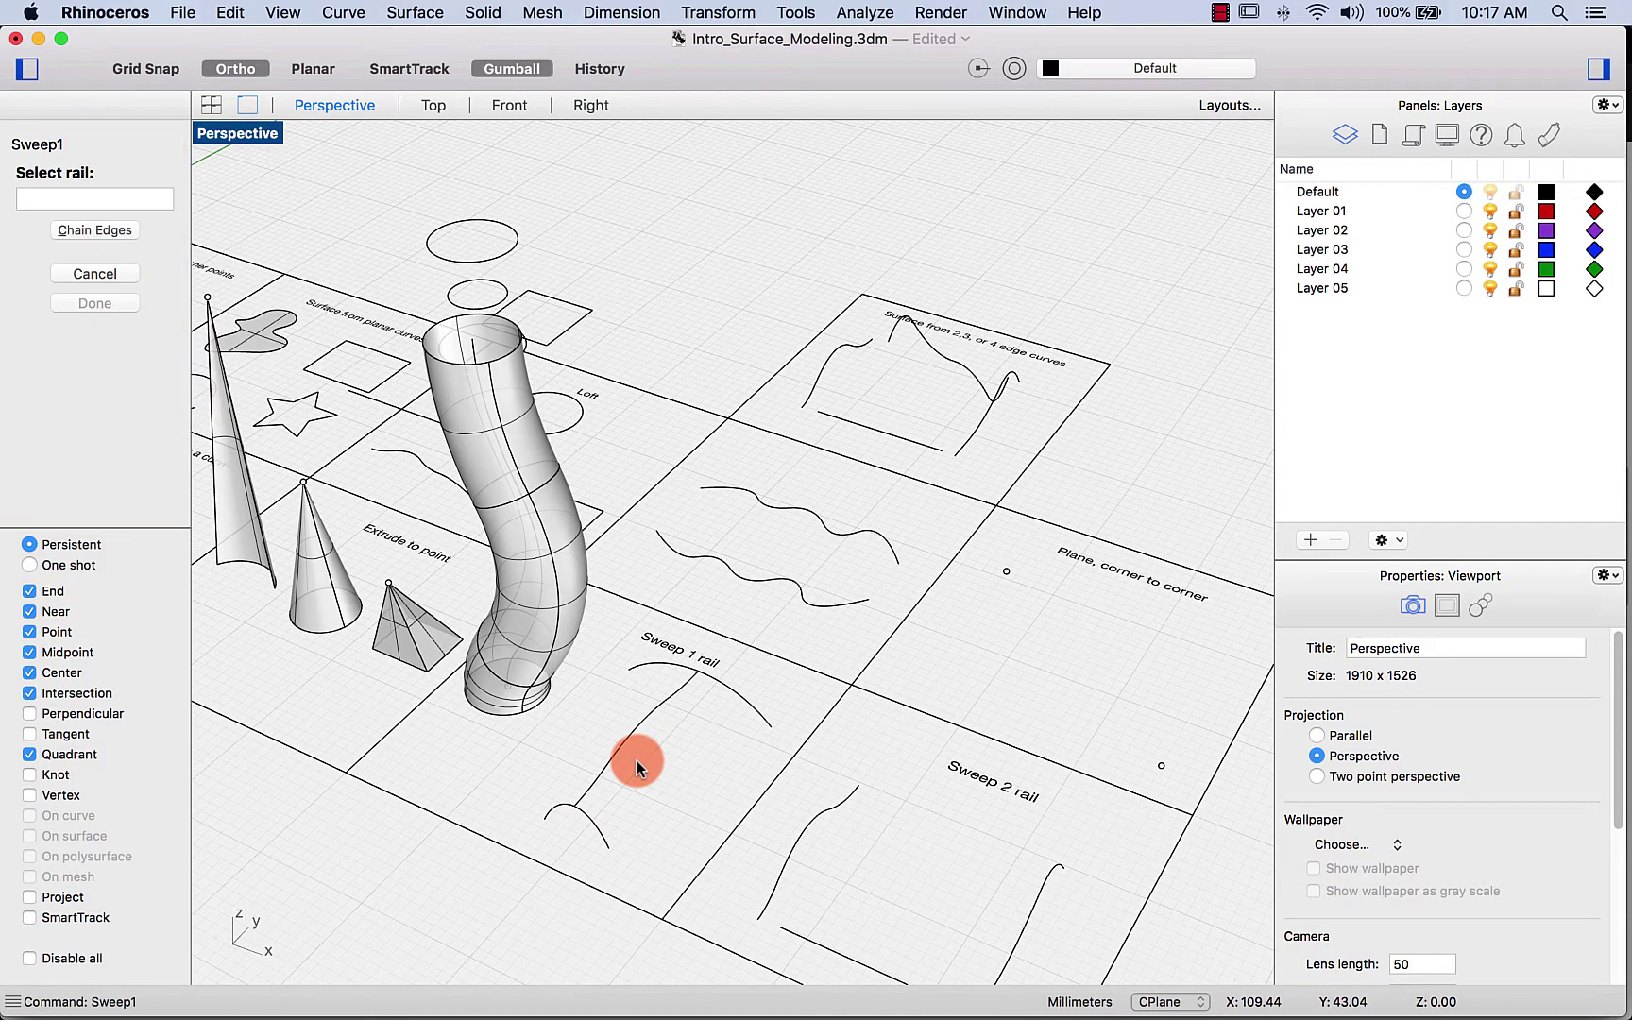
left_click(628, 746)
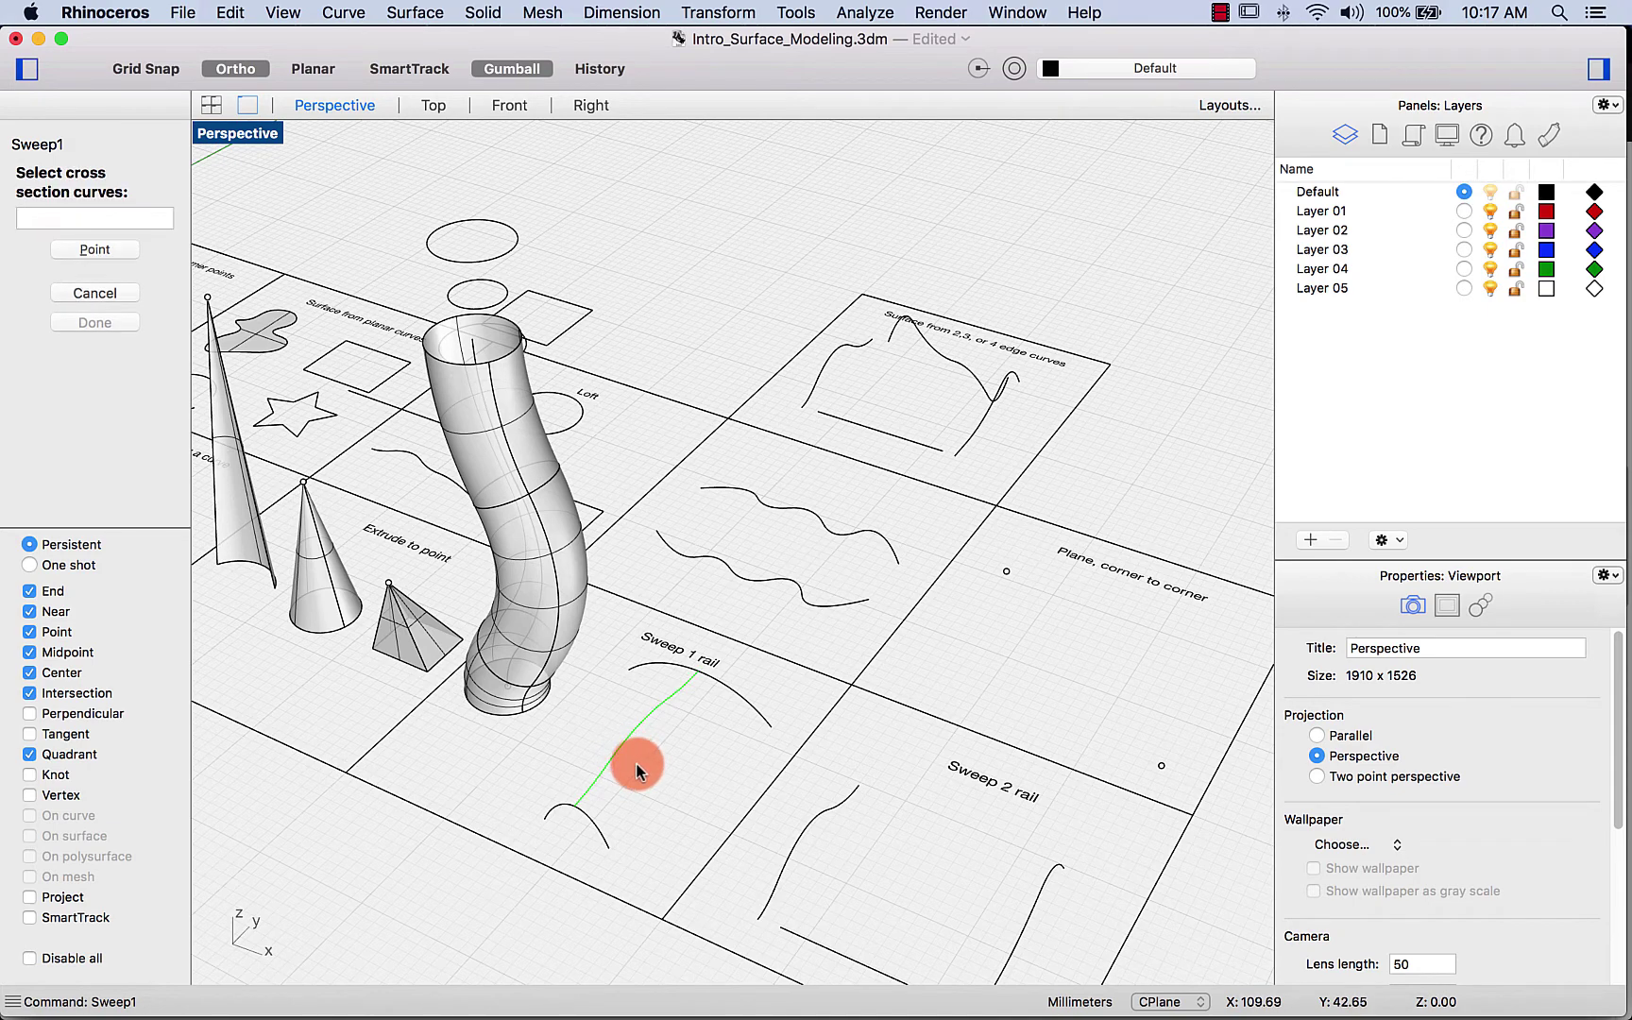
left_click(598, 831)
left_click(718, 680)
left_click(106, 344)
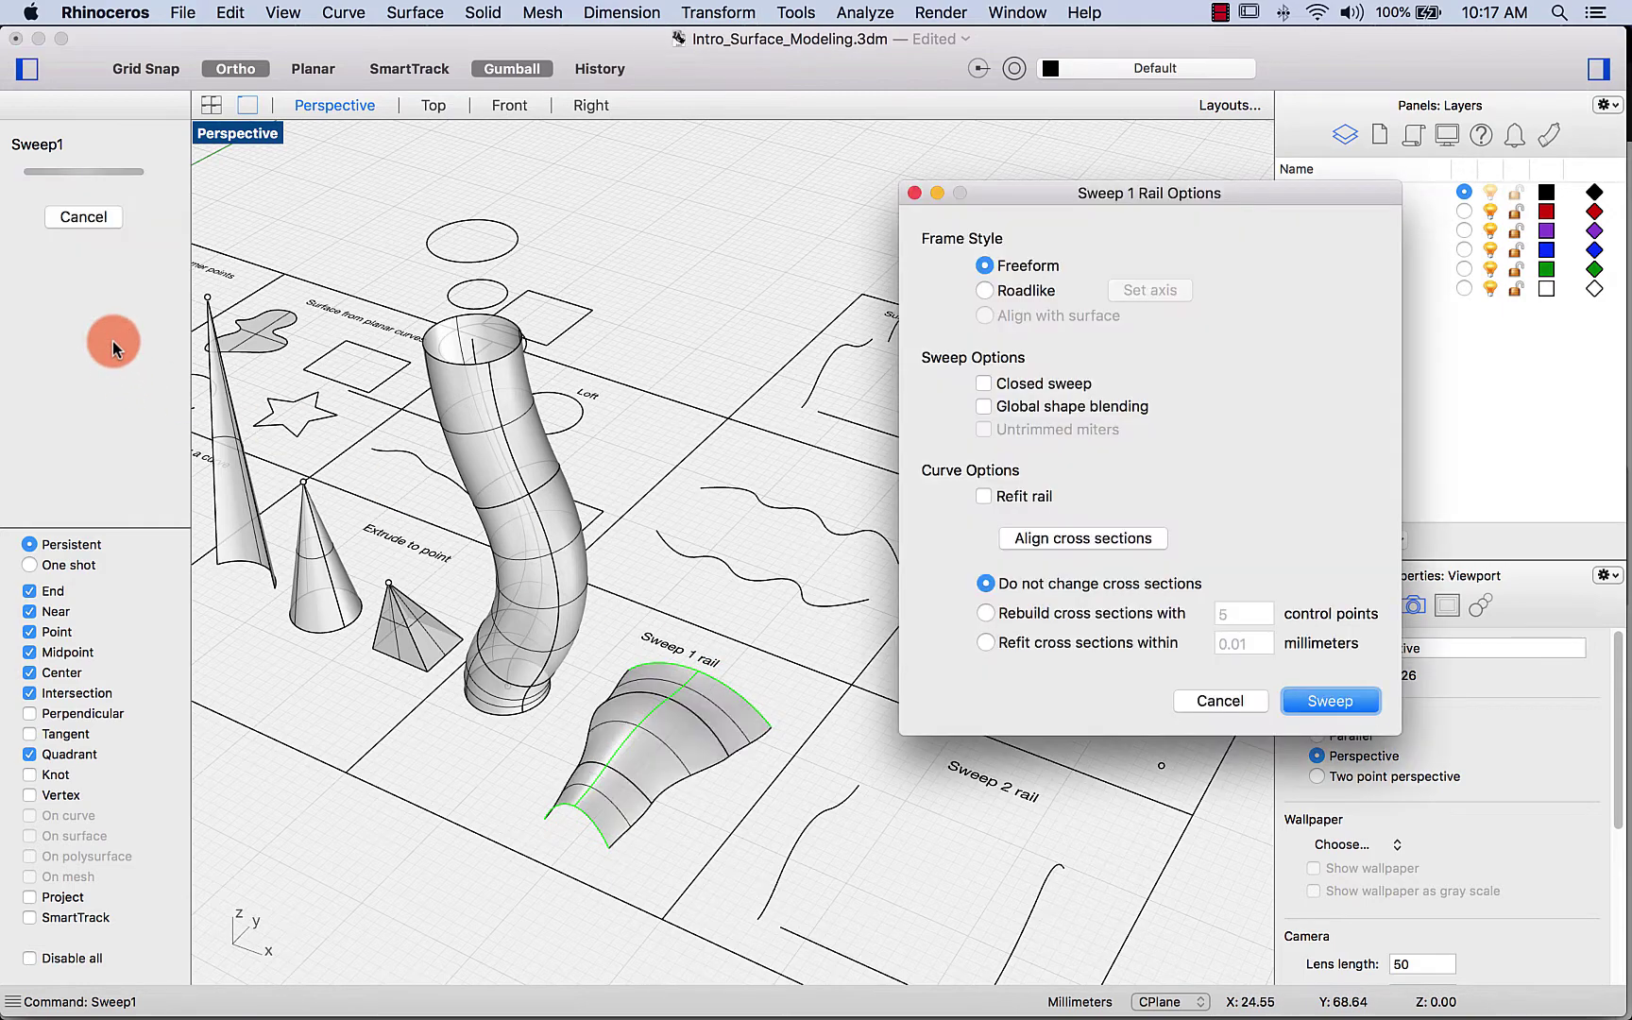
left_click(1327, 703)
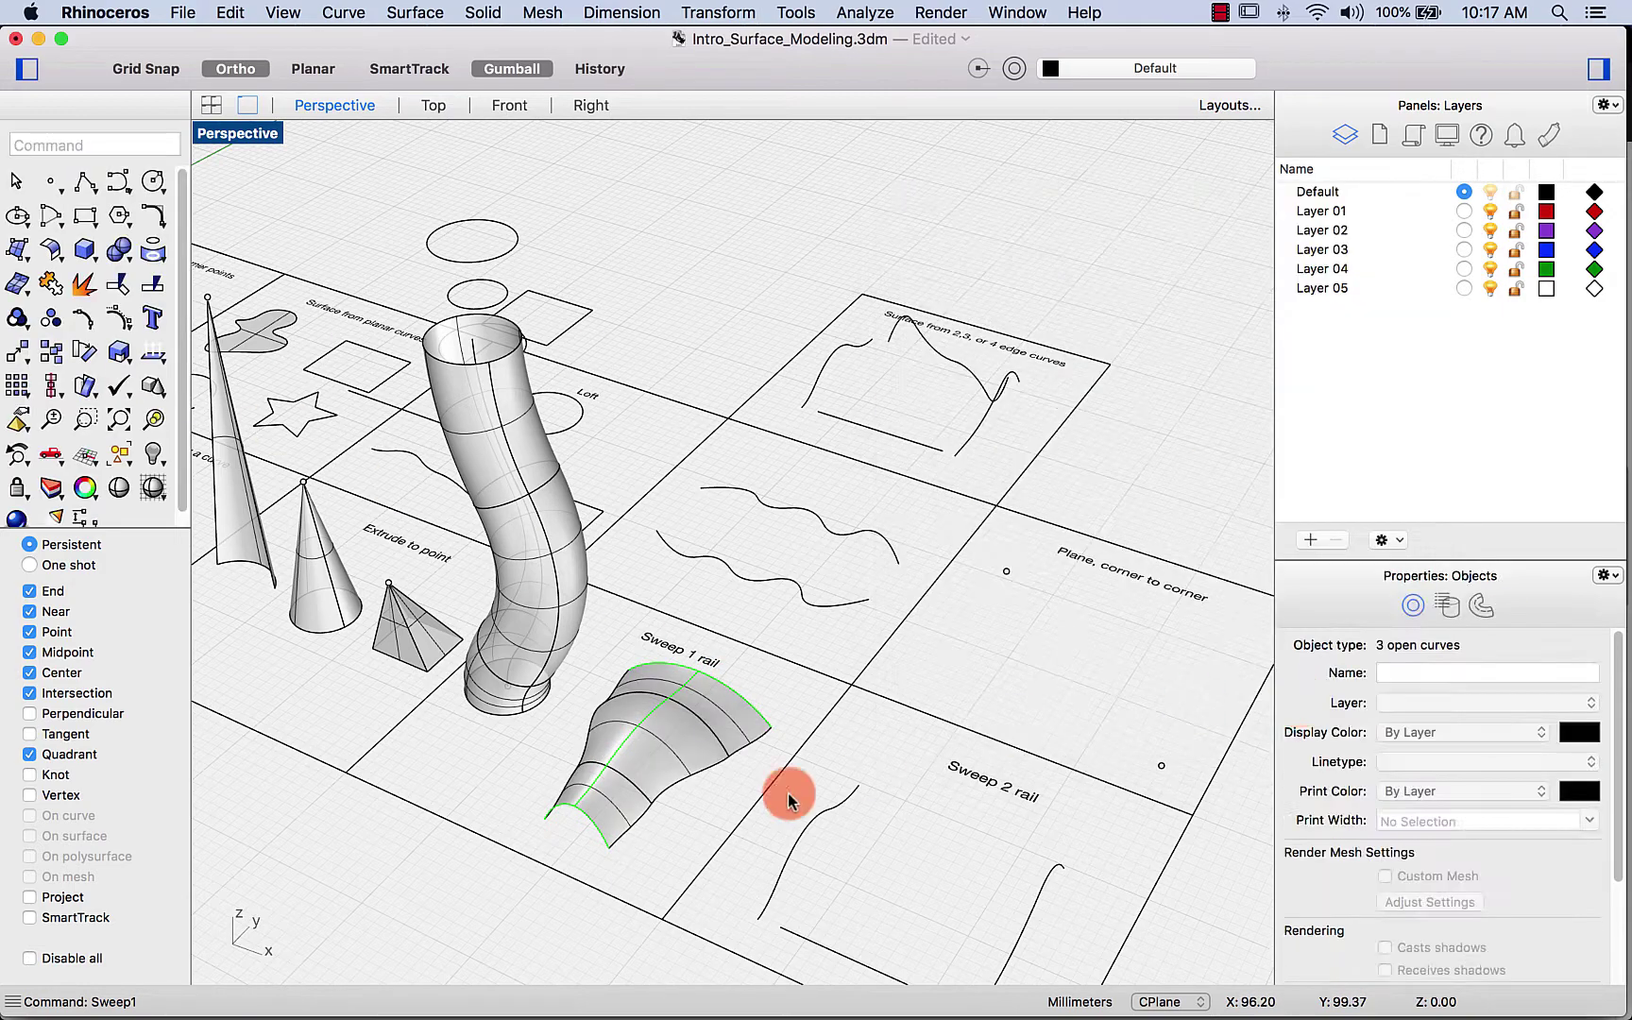
Step: Sweep the straight line along the two curved rails in the "Sweep 2 rail" cell with Sweep2
right_click_drag(689, 808, 677, 712)
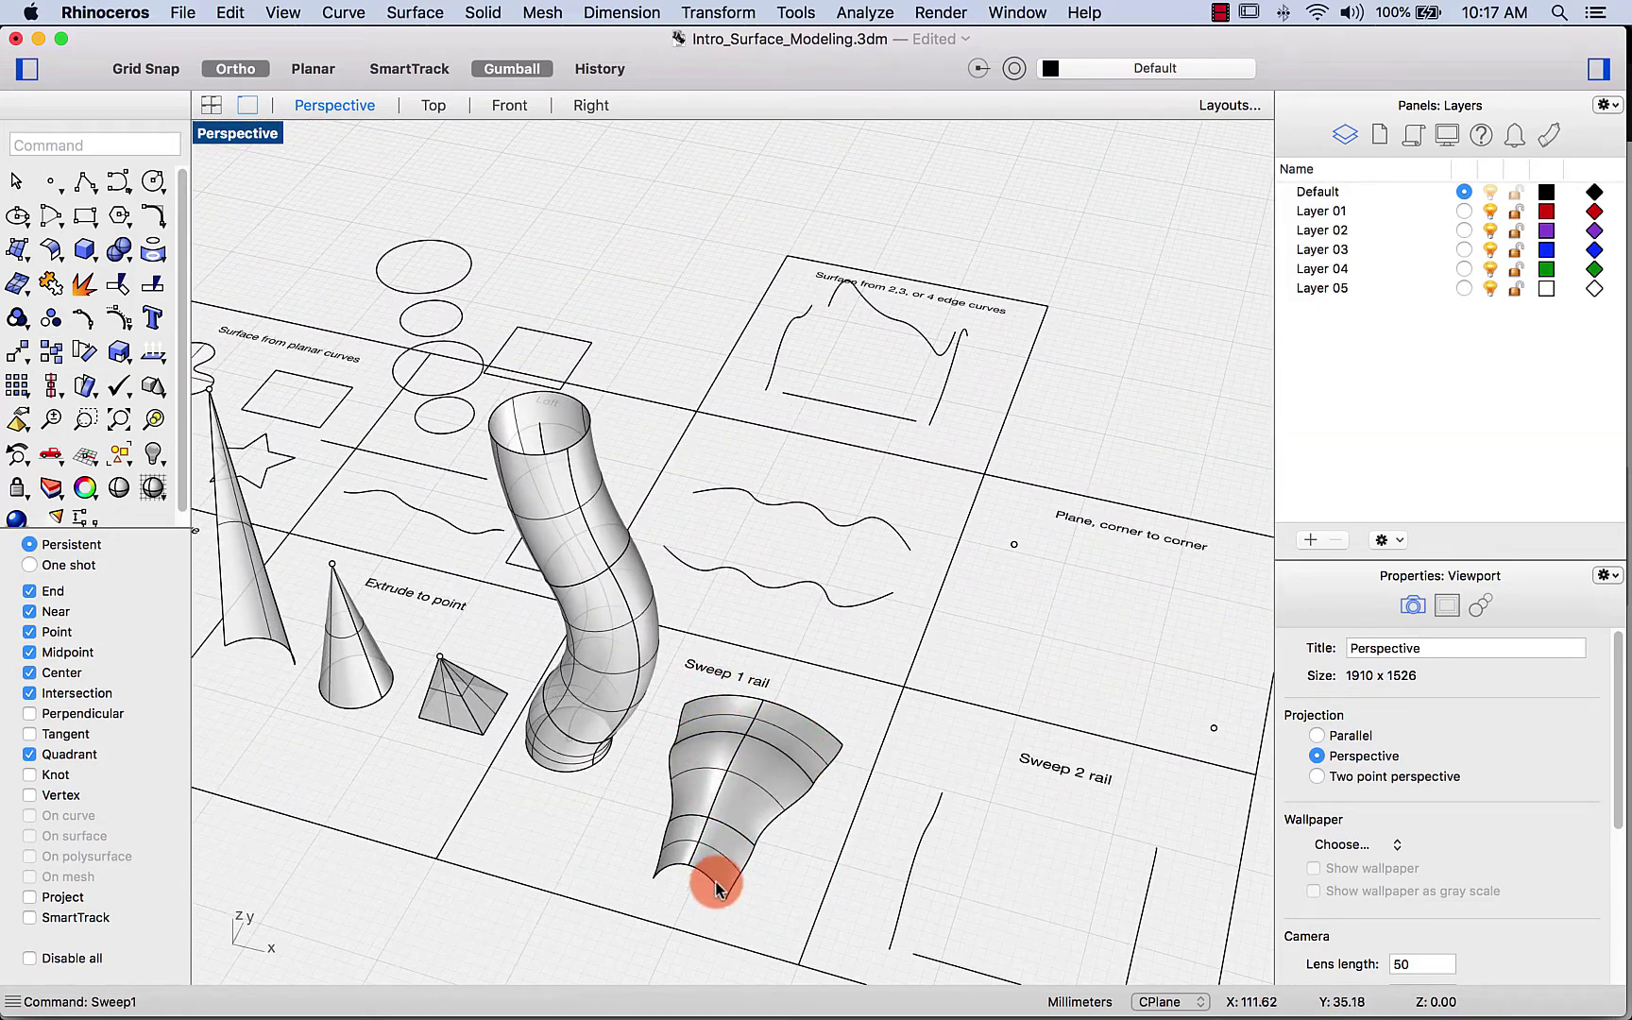
right_click_drag(799, 823, 622, 680)
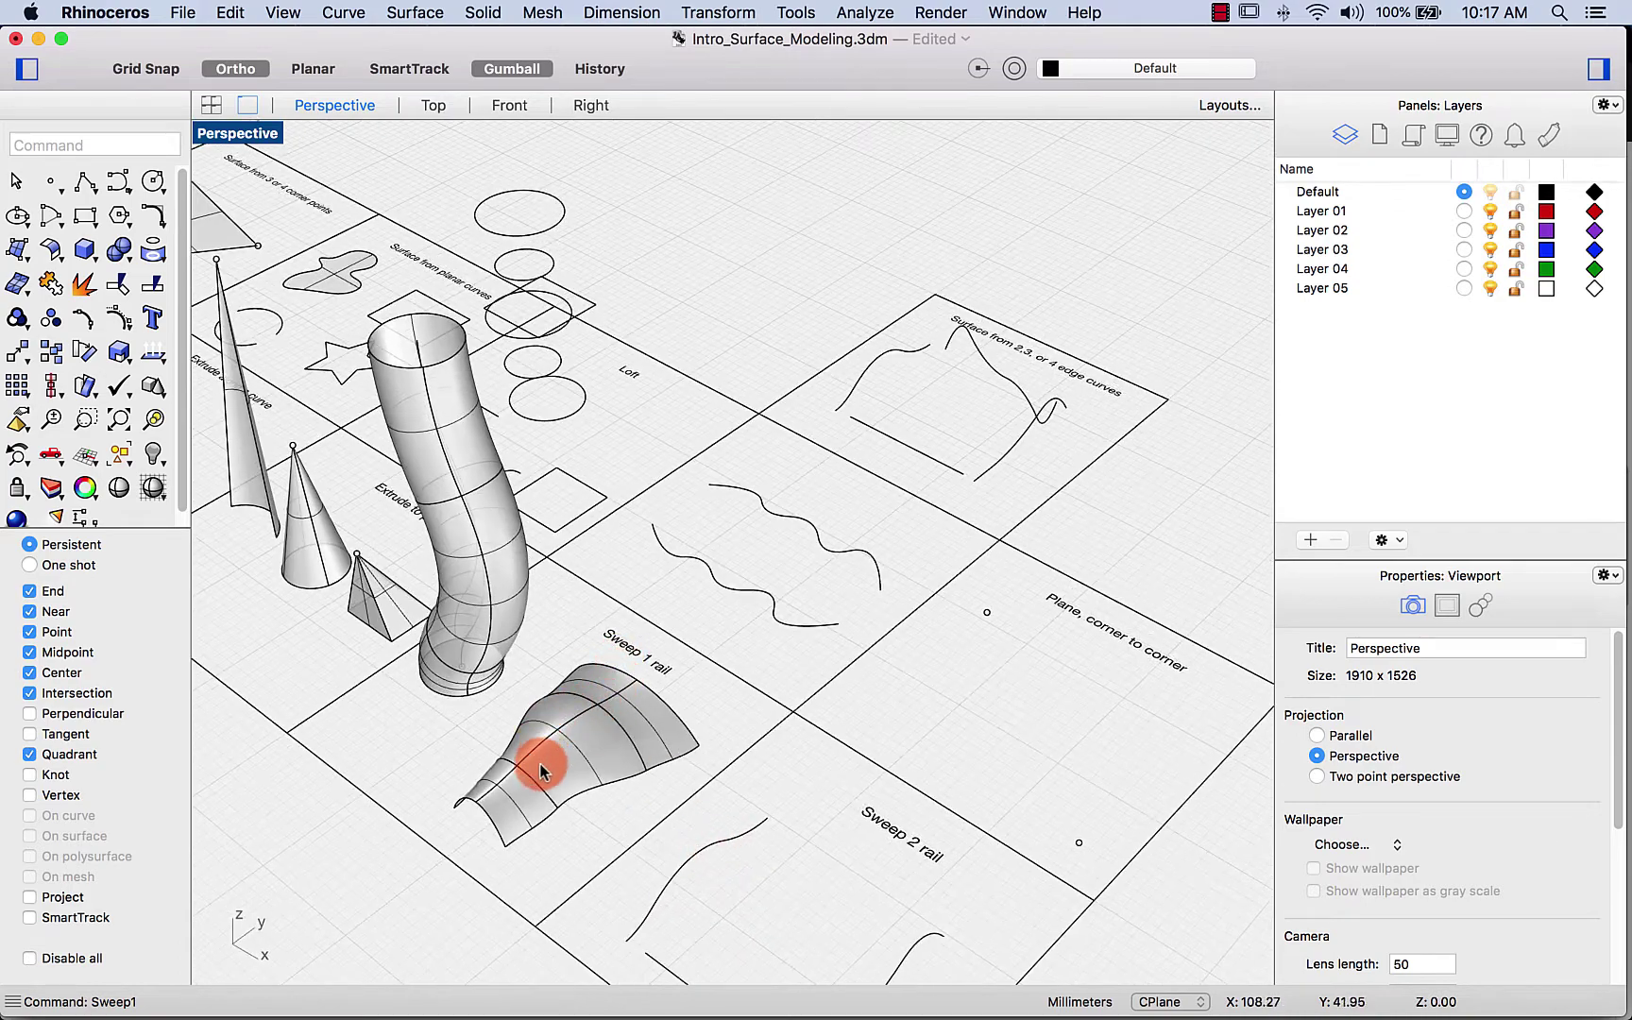
right_click_drag(401, 744, 886, 784)
type("Sweep")
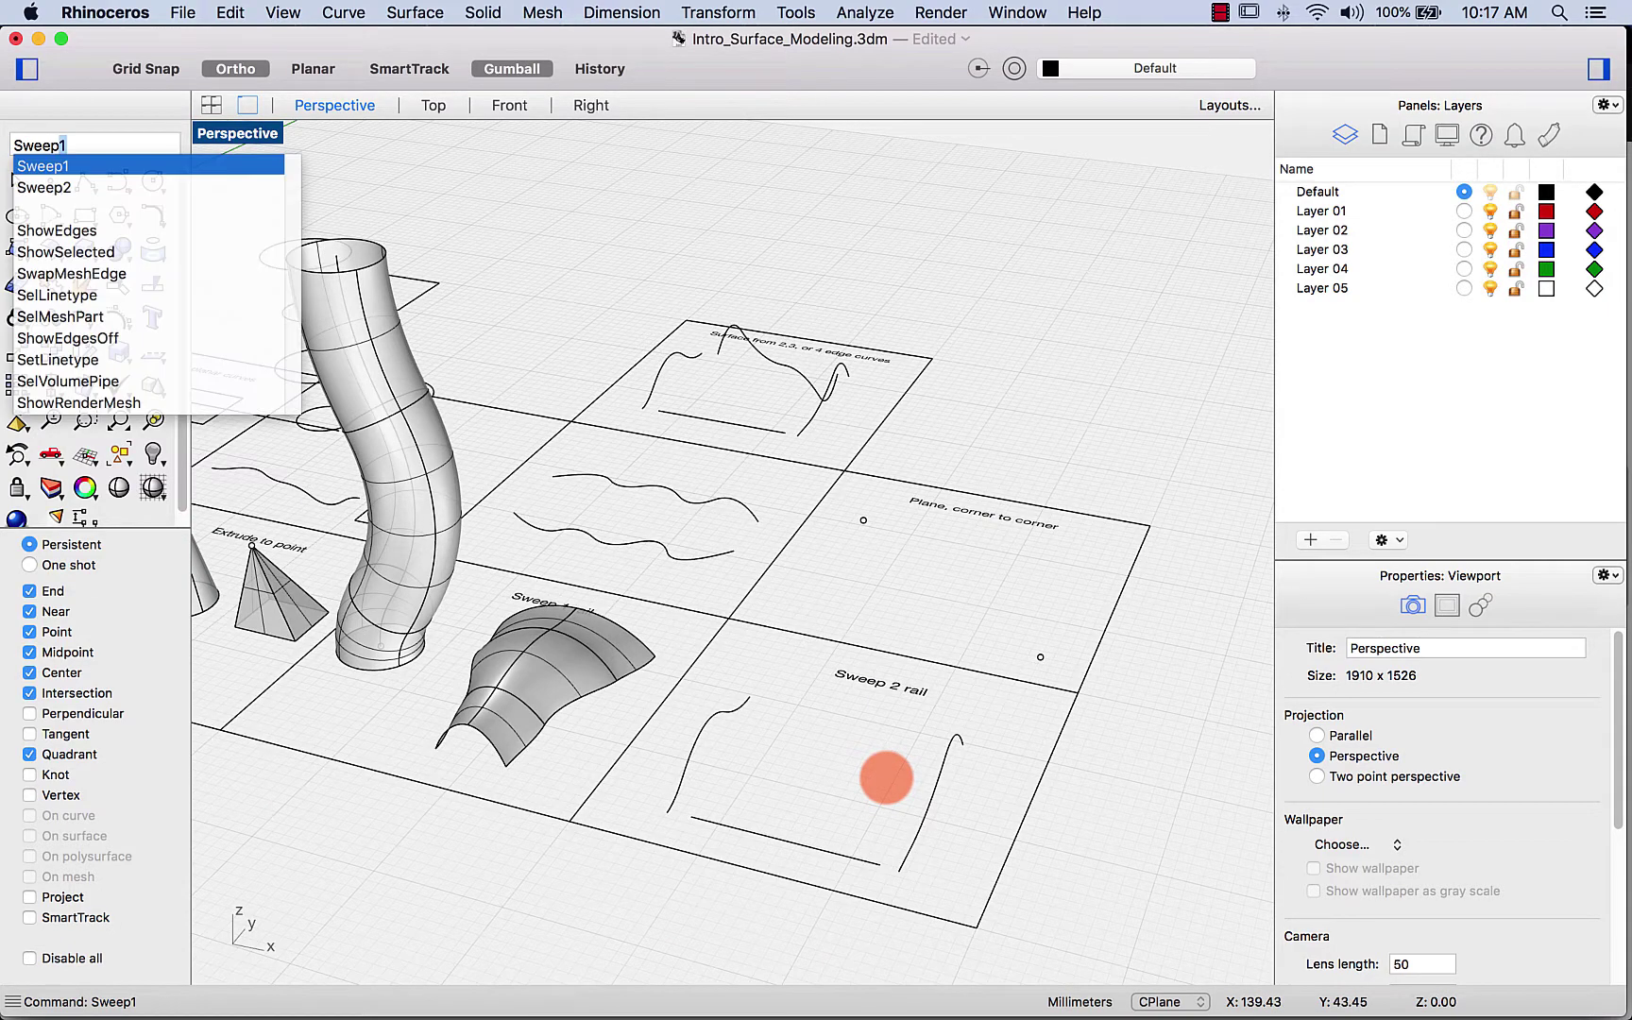
type("2")
key("Return")
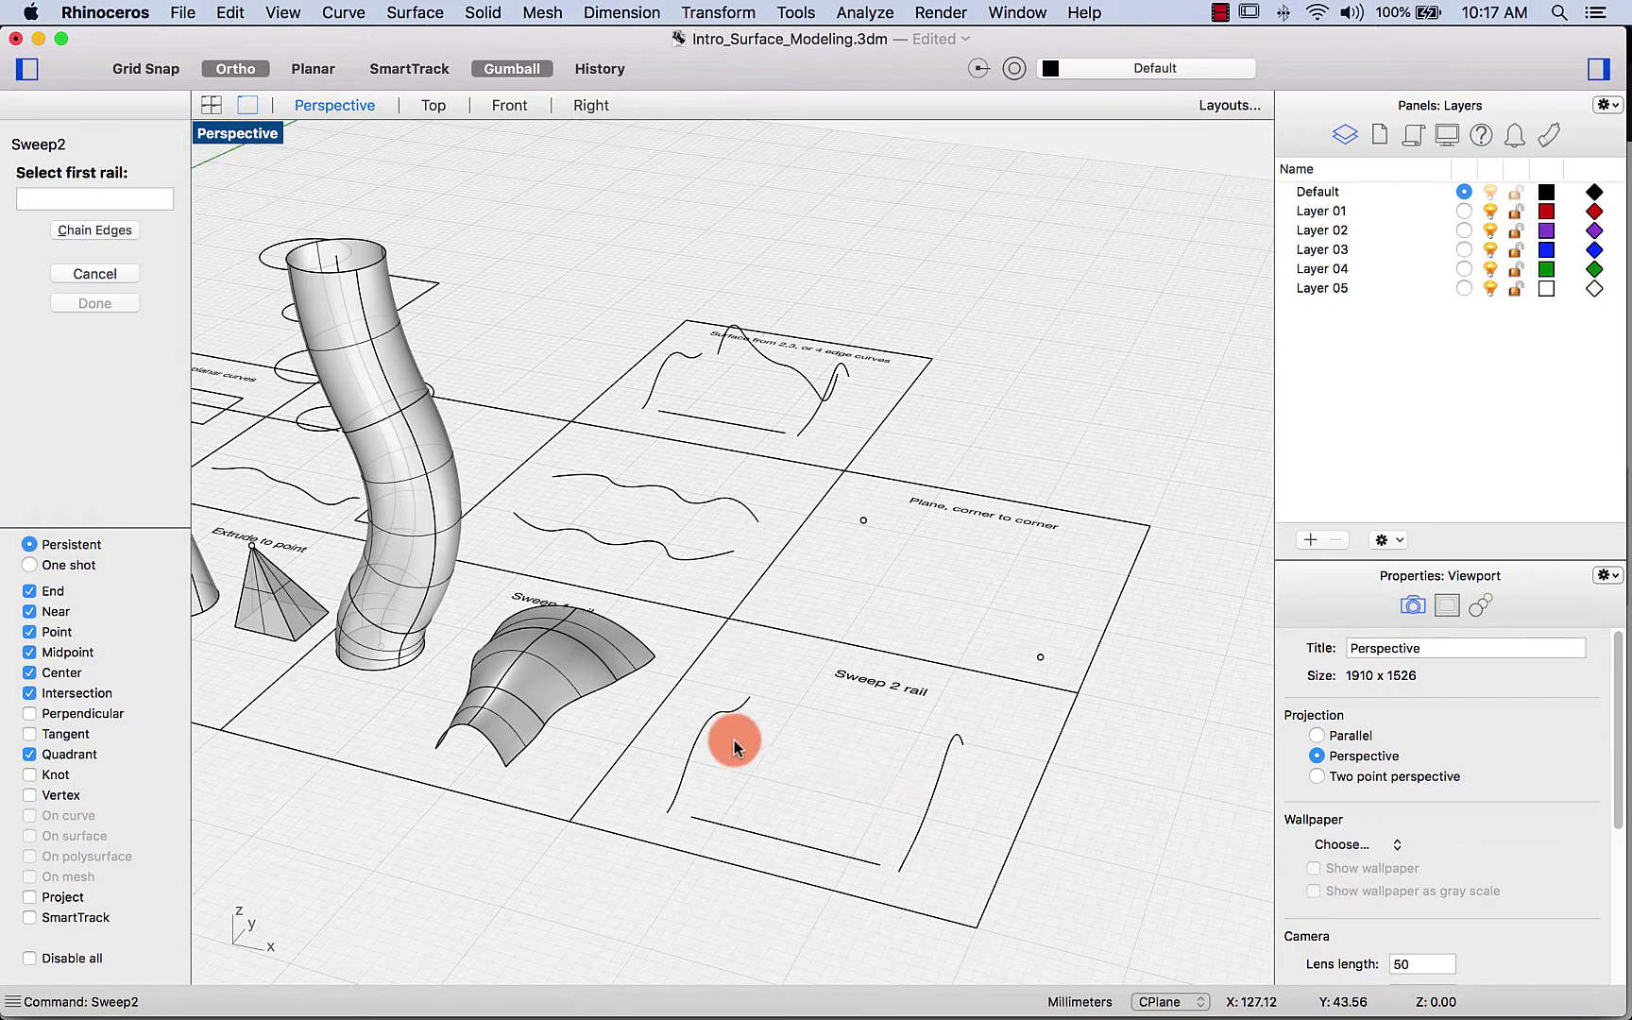
left_click(713, 721)
left_click(945, 771)
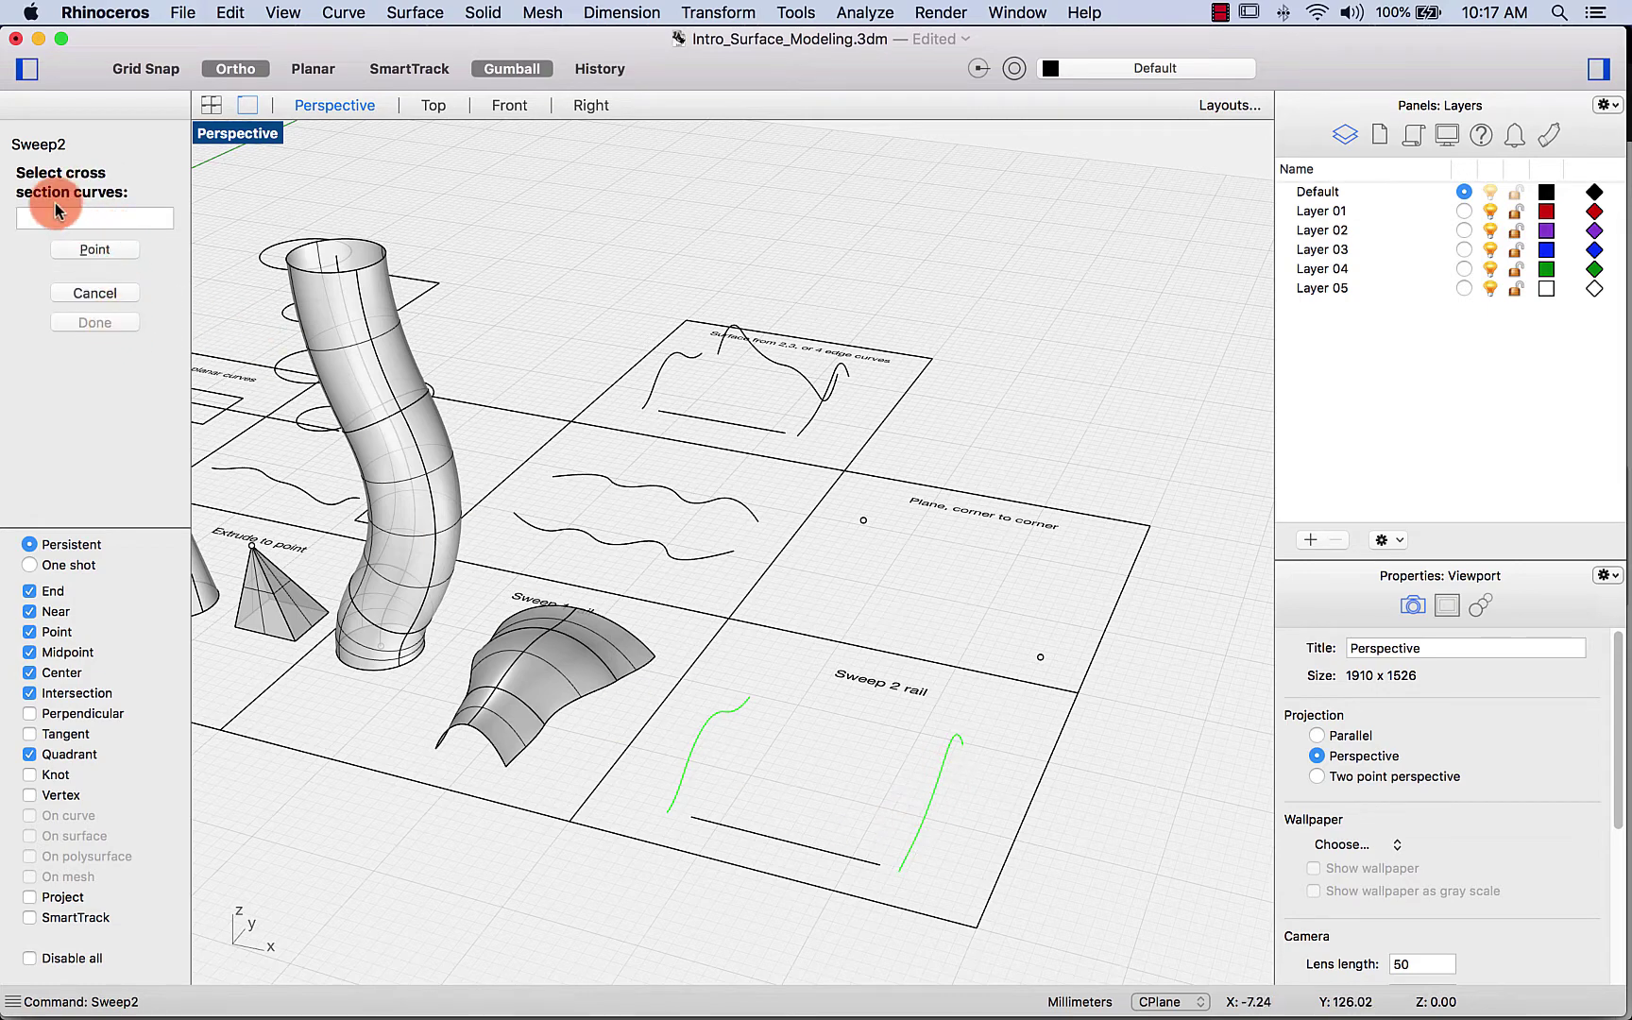
left_click(737, 829)
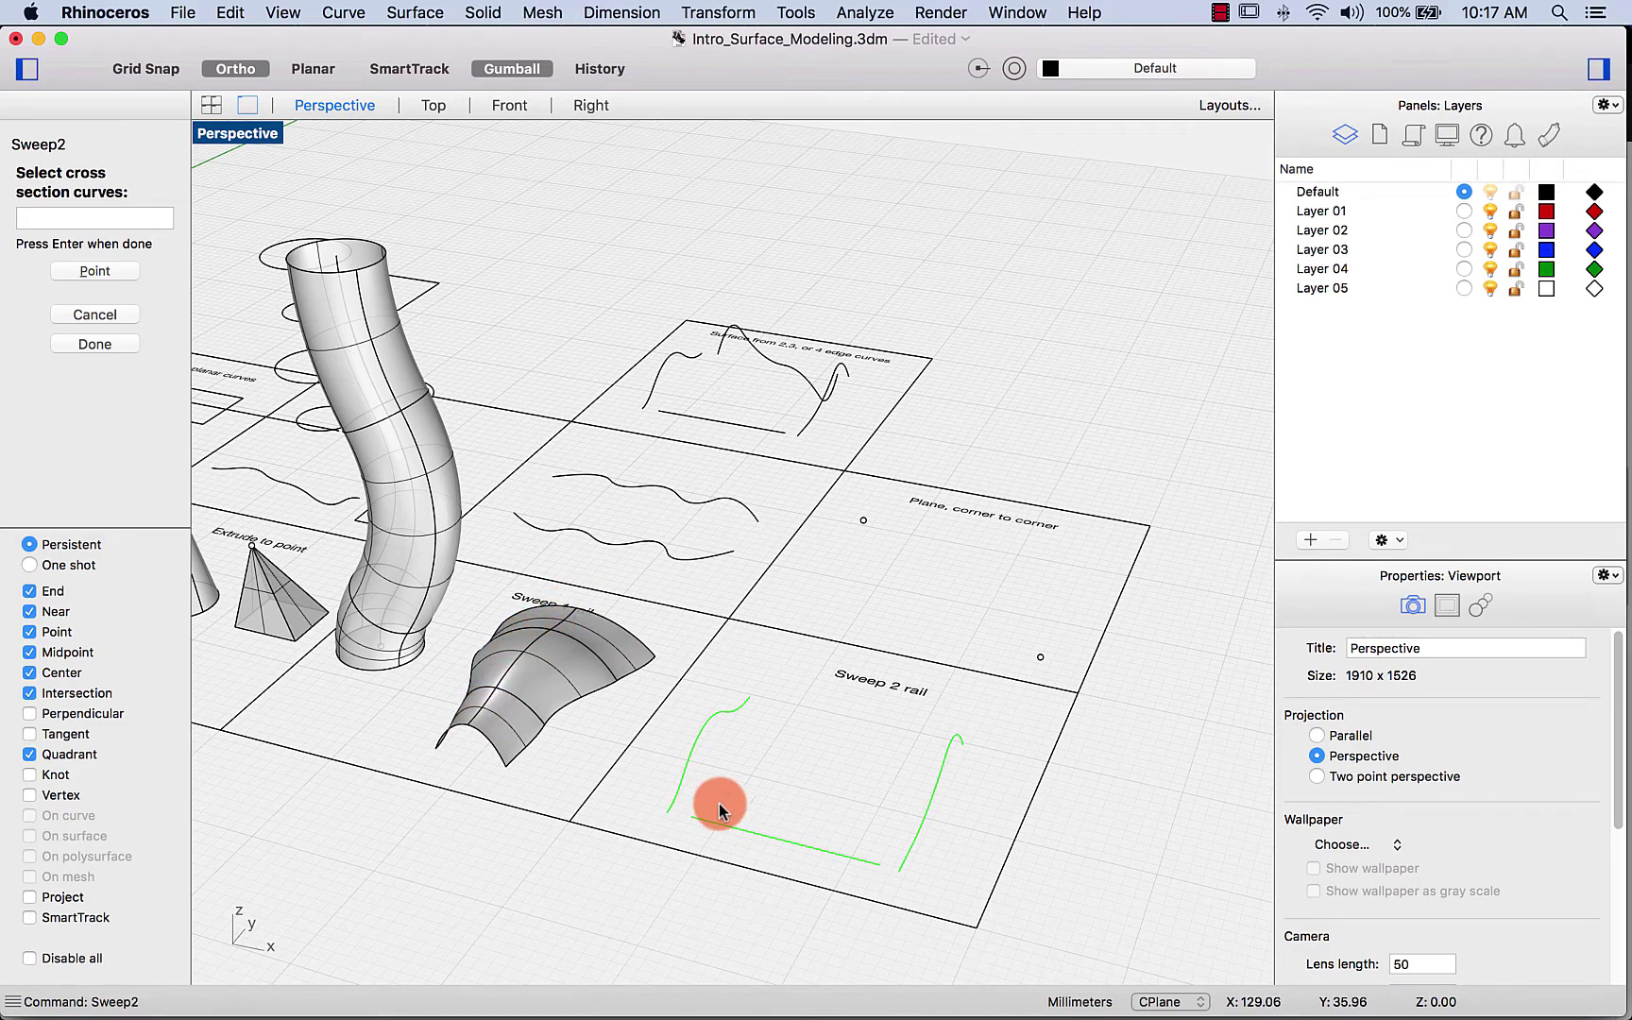
right_click_drag(752, 848, 708, 847)
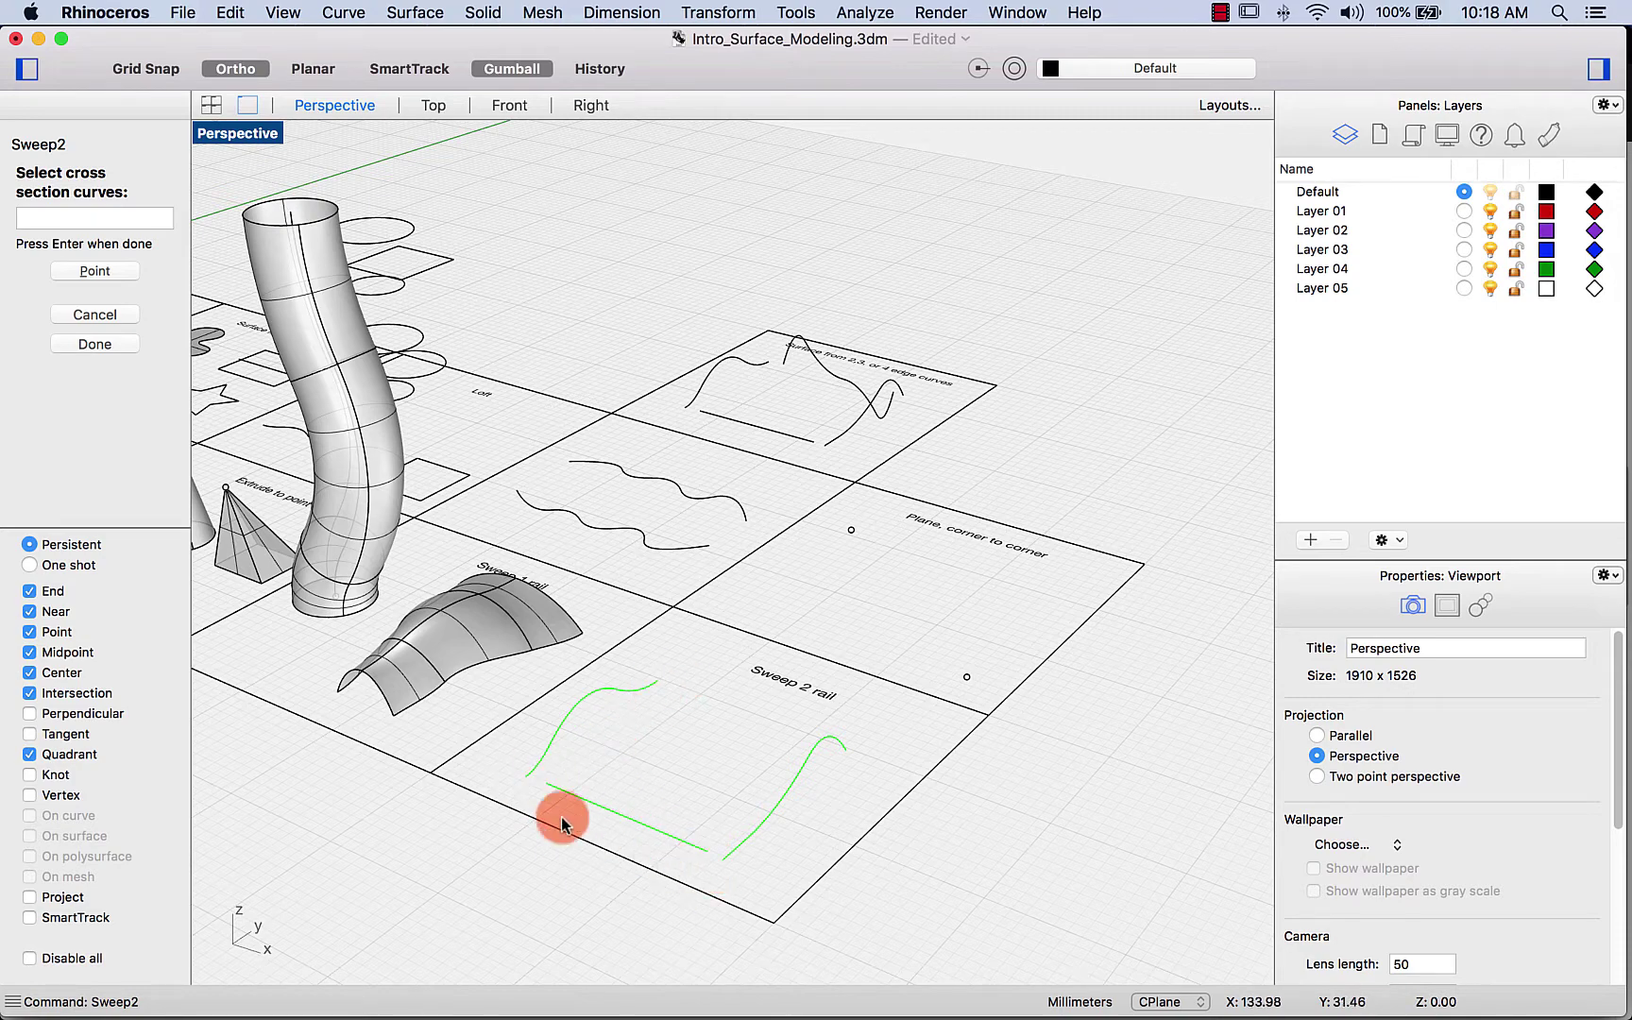
left_click(119, 342)
left_click(1332, 601)
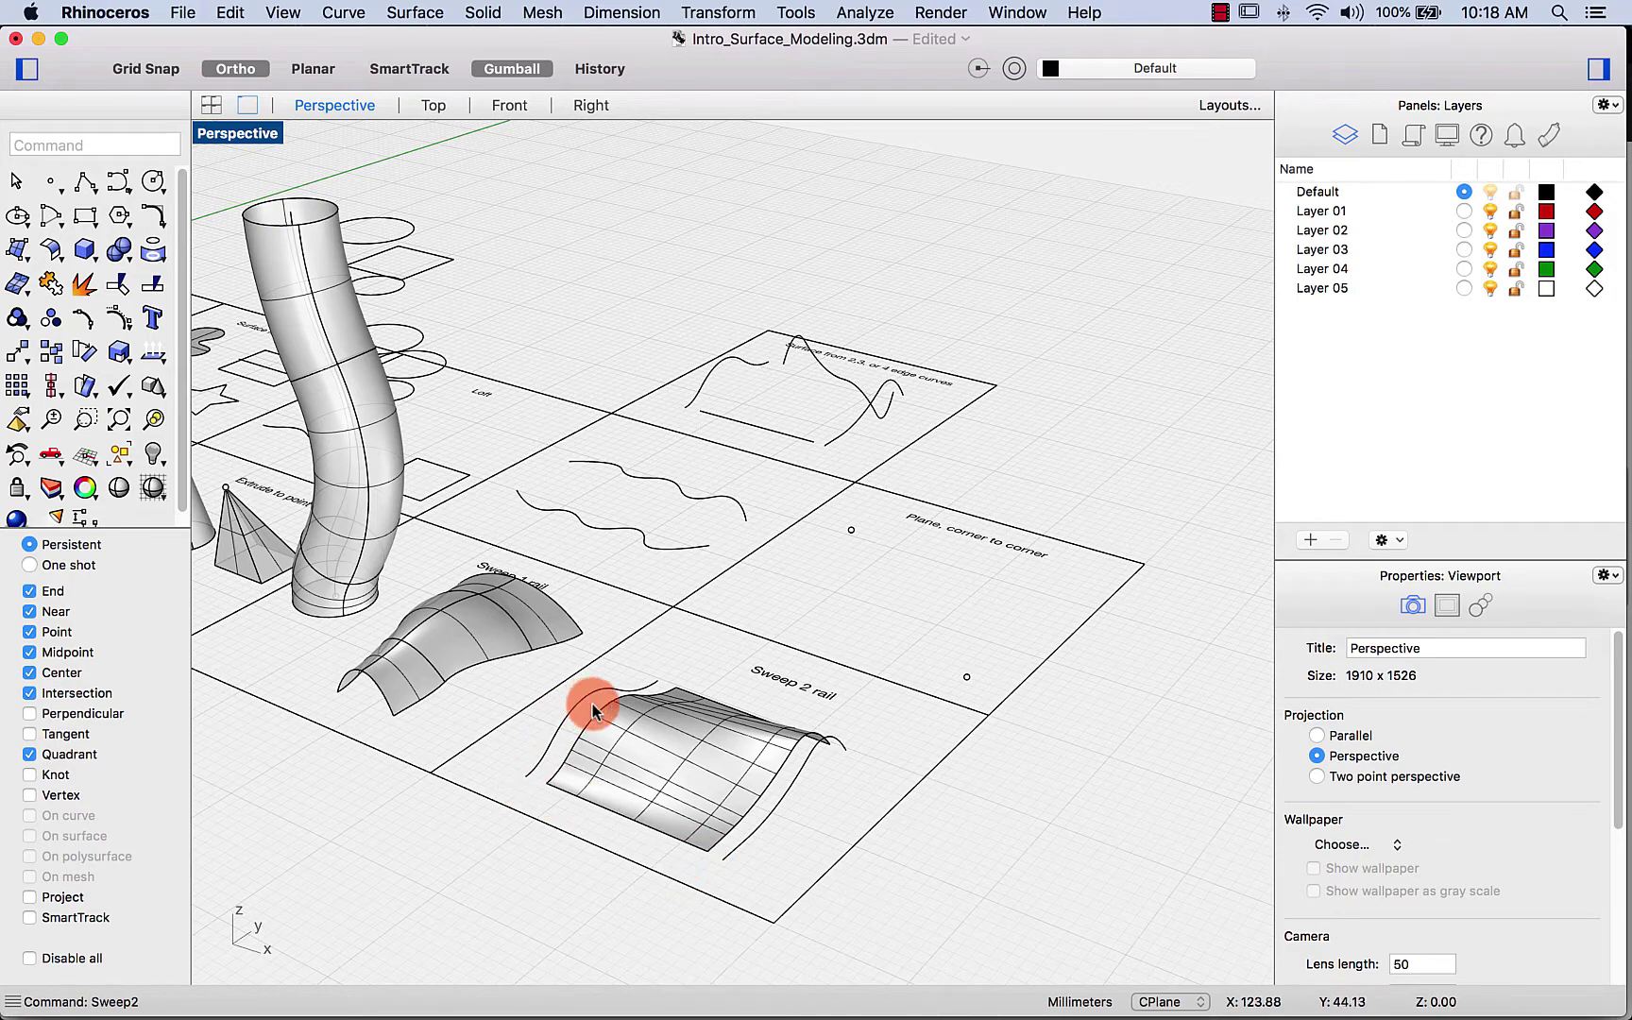
Step: Examine the two-rail sweep surface and the stacked circles in the "Loft" cell
mouse_move(826, 803)
right_mouse_down()
mouse_move(761, 849)
mouse_move(771, 746)
mouse_move(824, 798)
mouse_move(831, 835)
right_mouse_up()
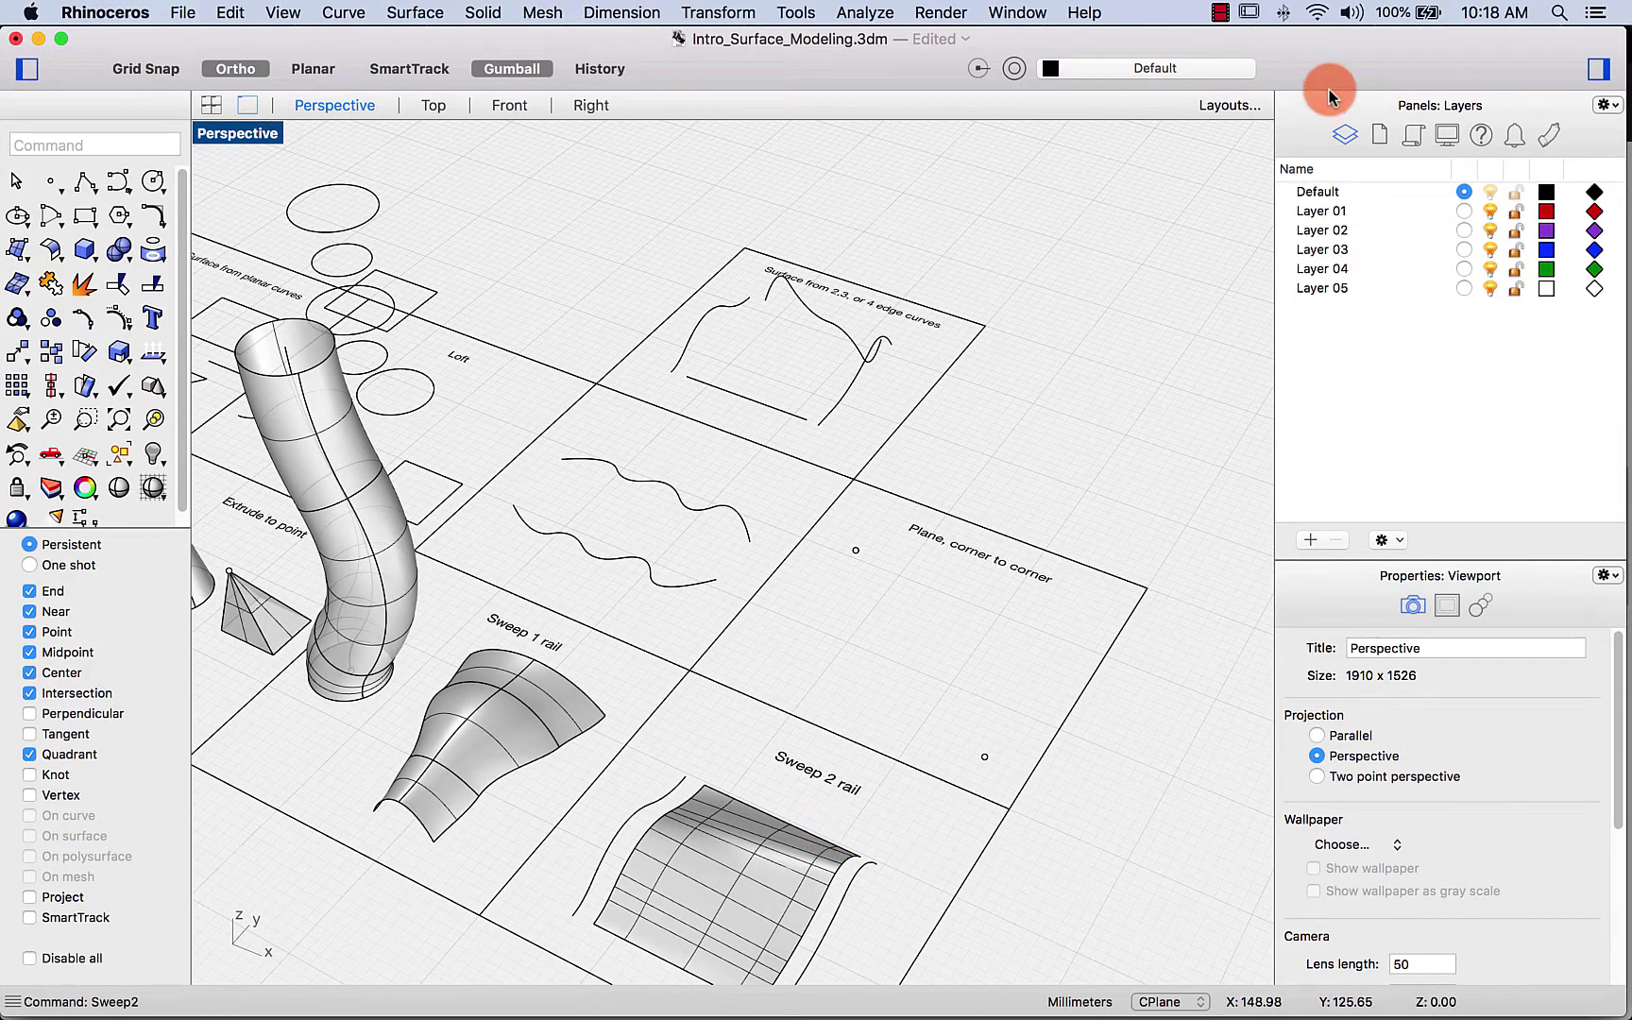
left_click(1220, 12)
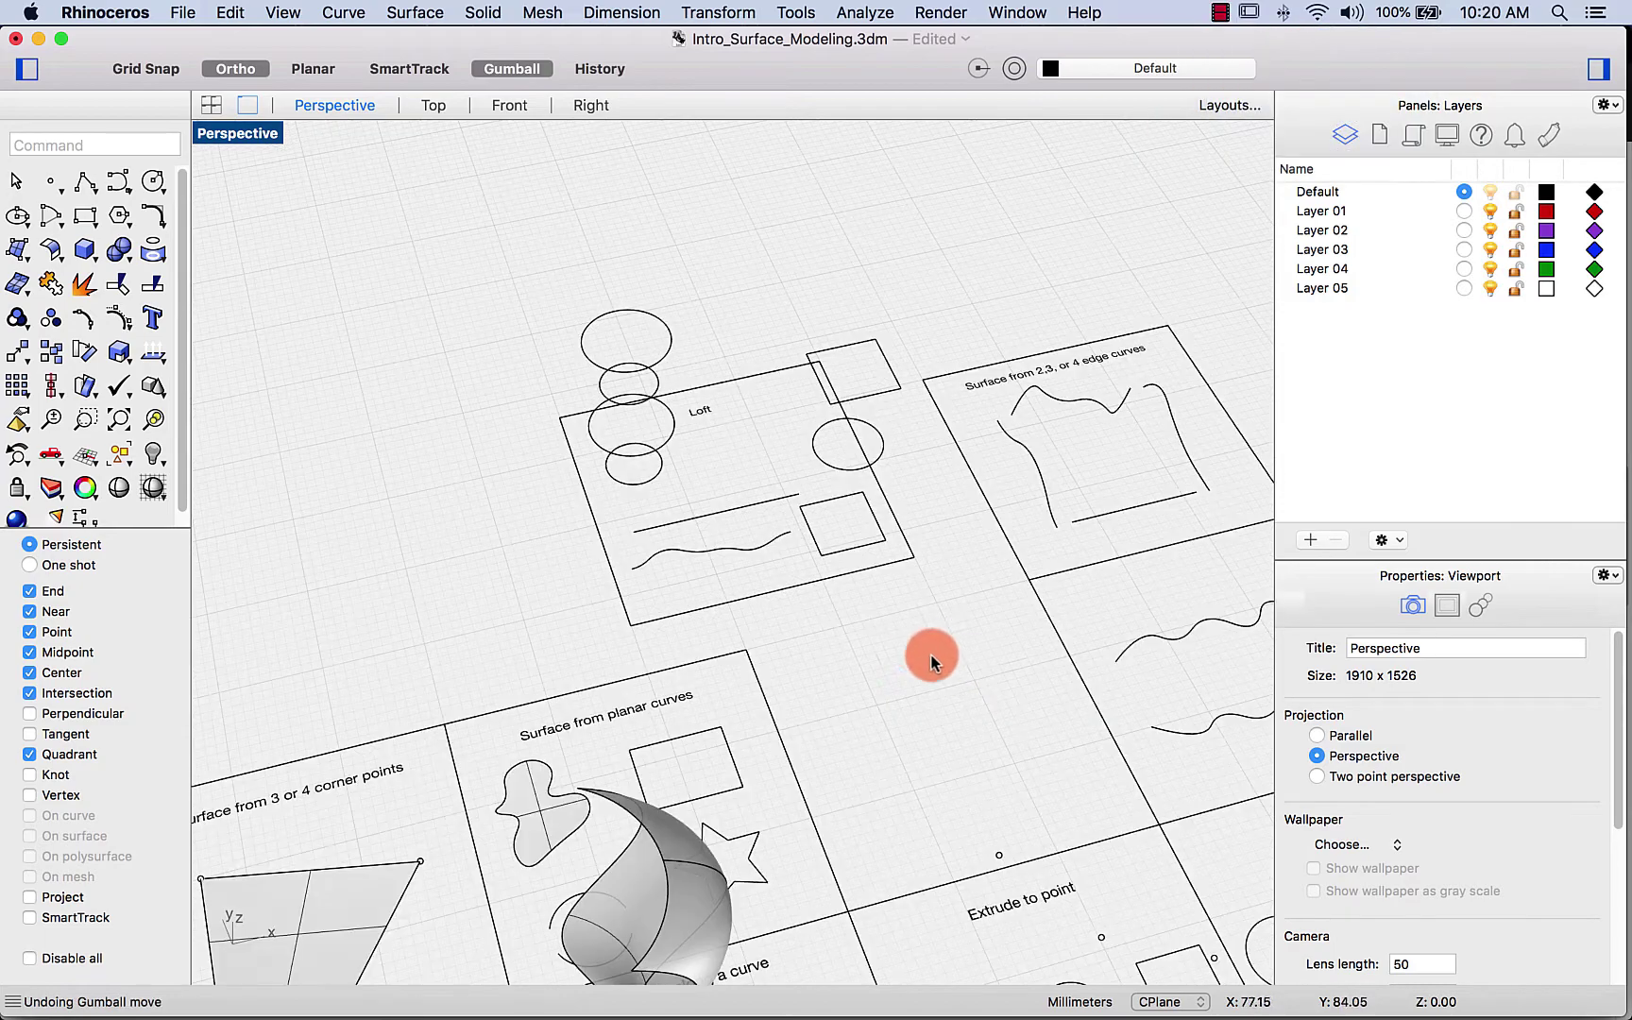
right_click_drag(930, 661, 677, 568)
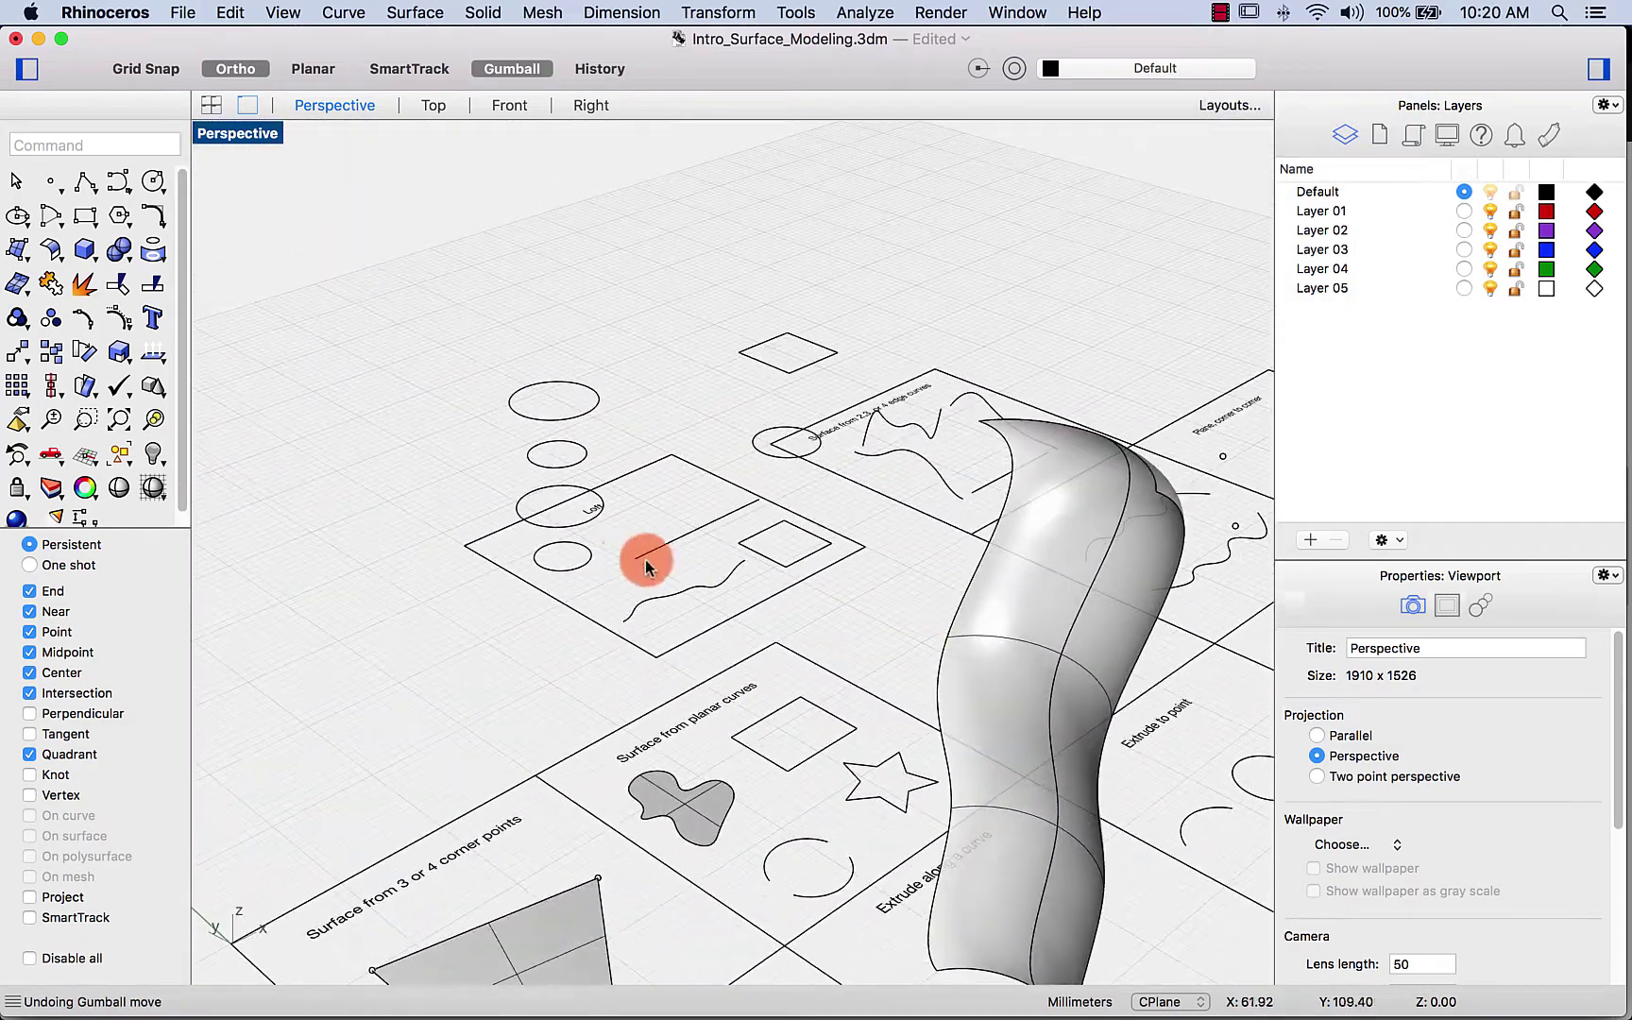
left_click(572, 566)
left_click(430, 323)
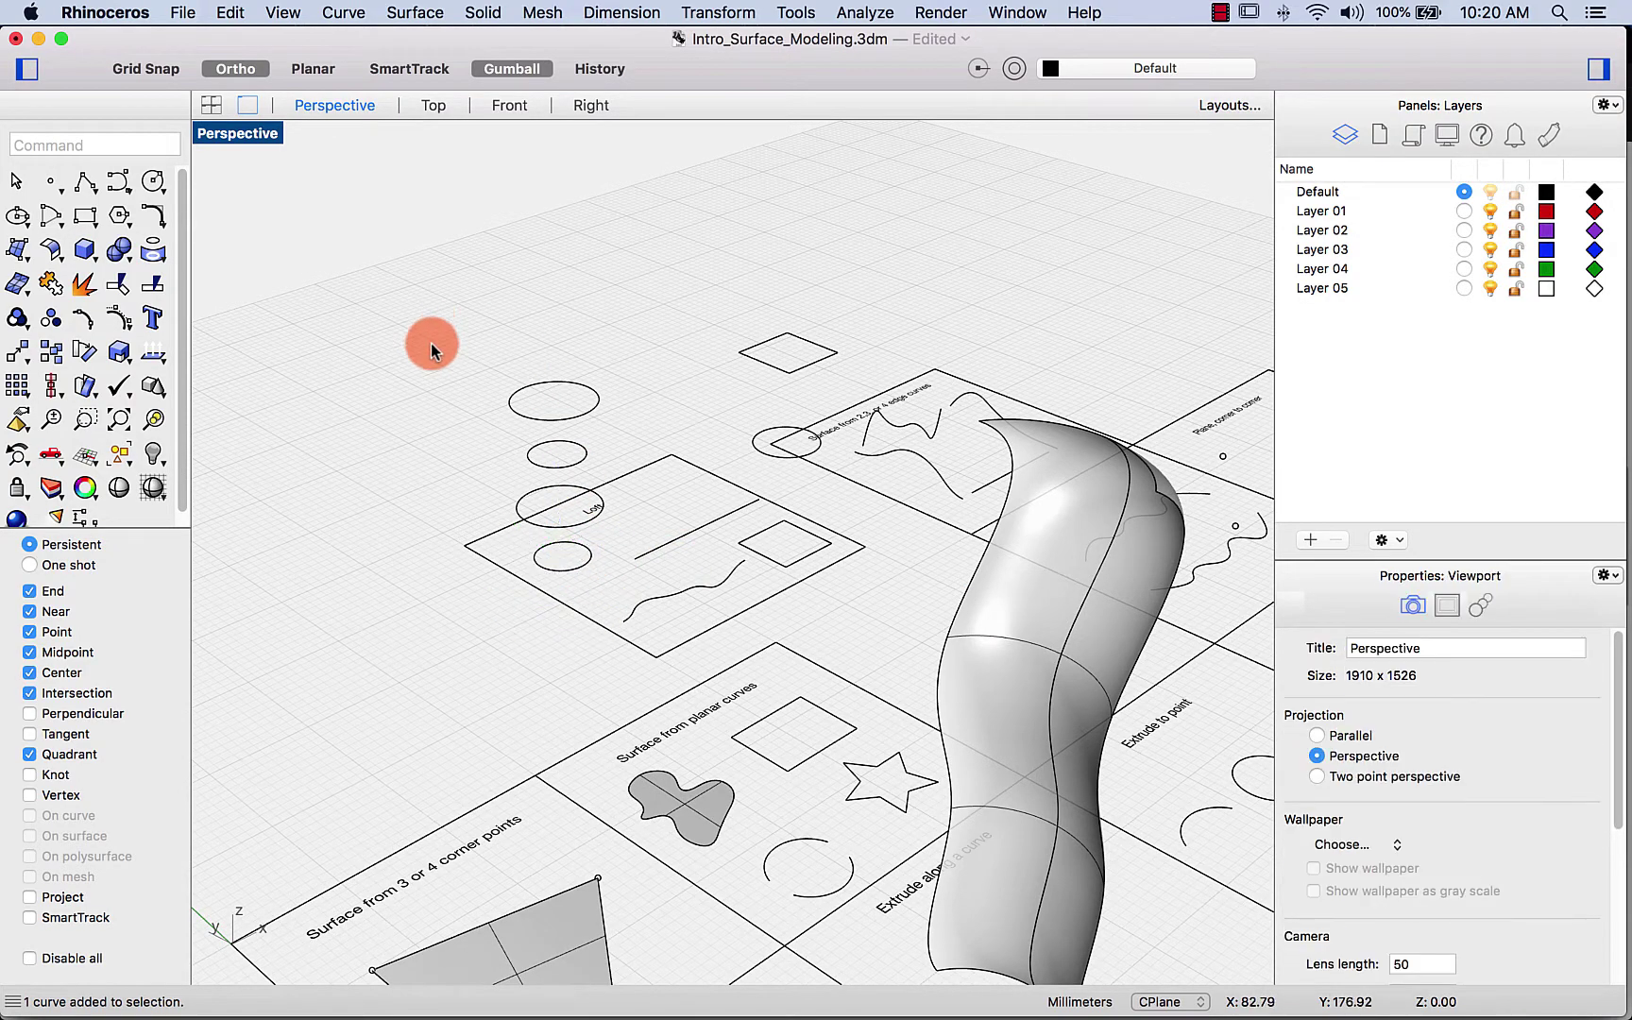
right_click_drag(510, 623, 586, 430)
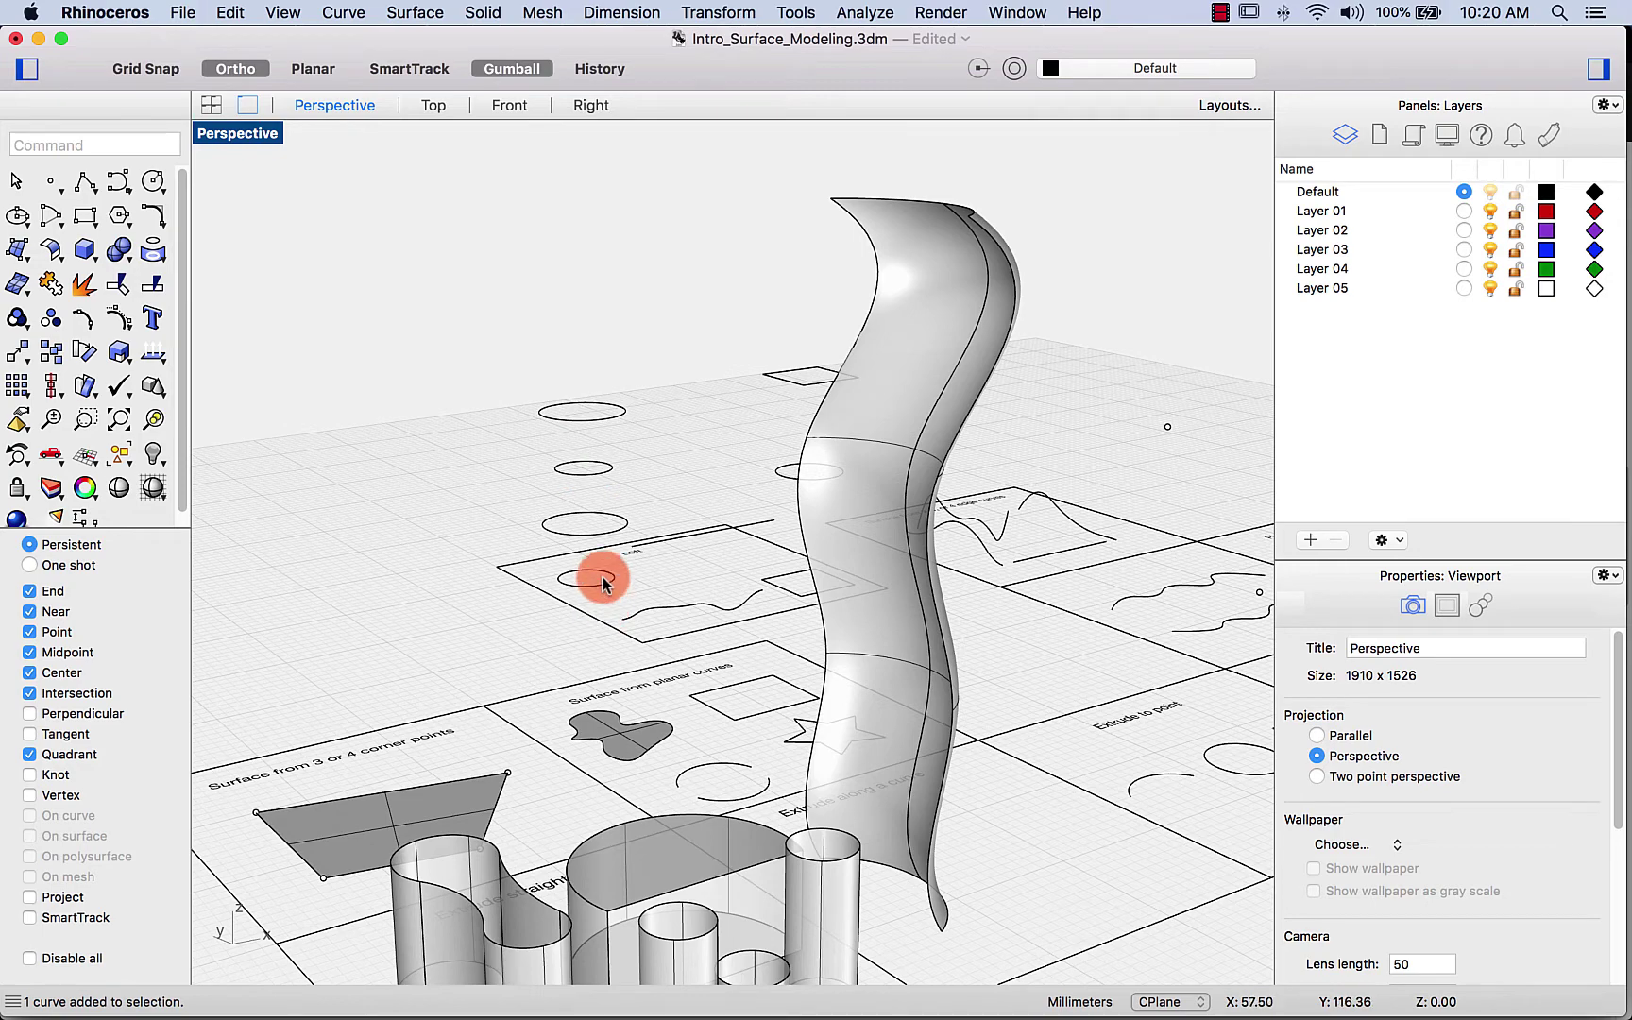
right_click_drag(489, 730, 419, 669)
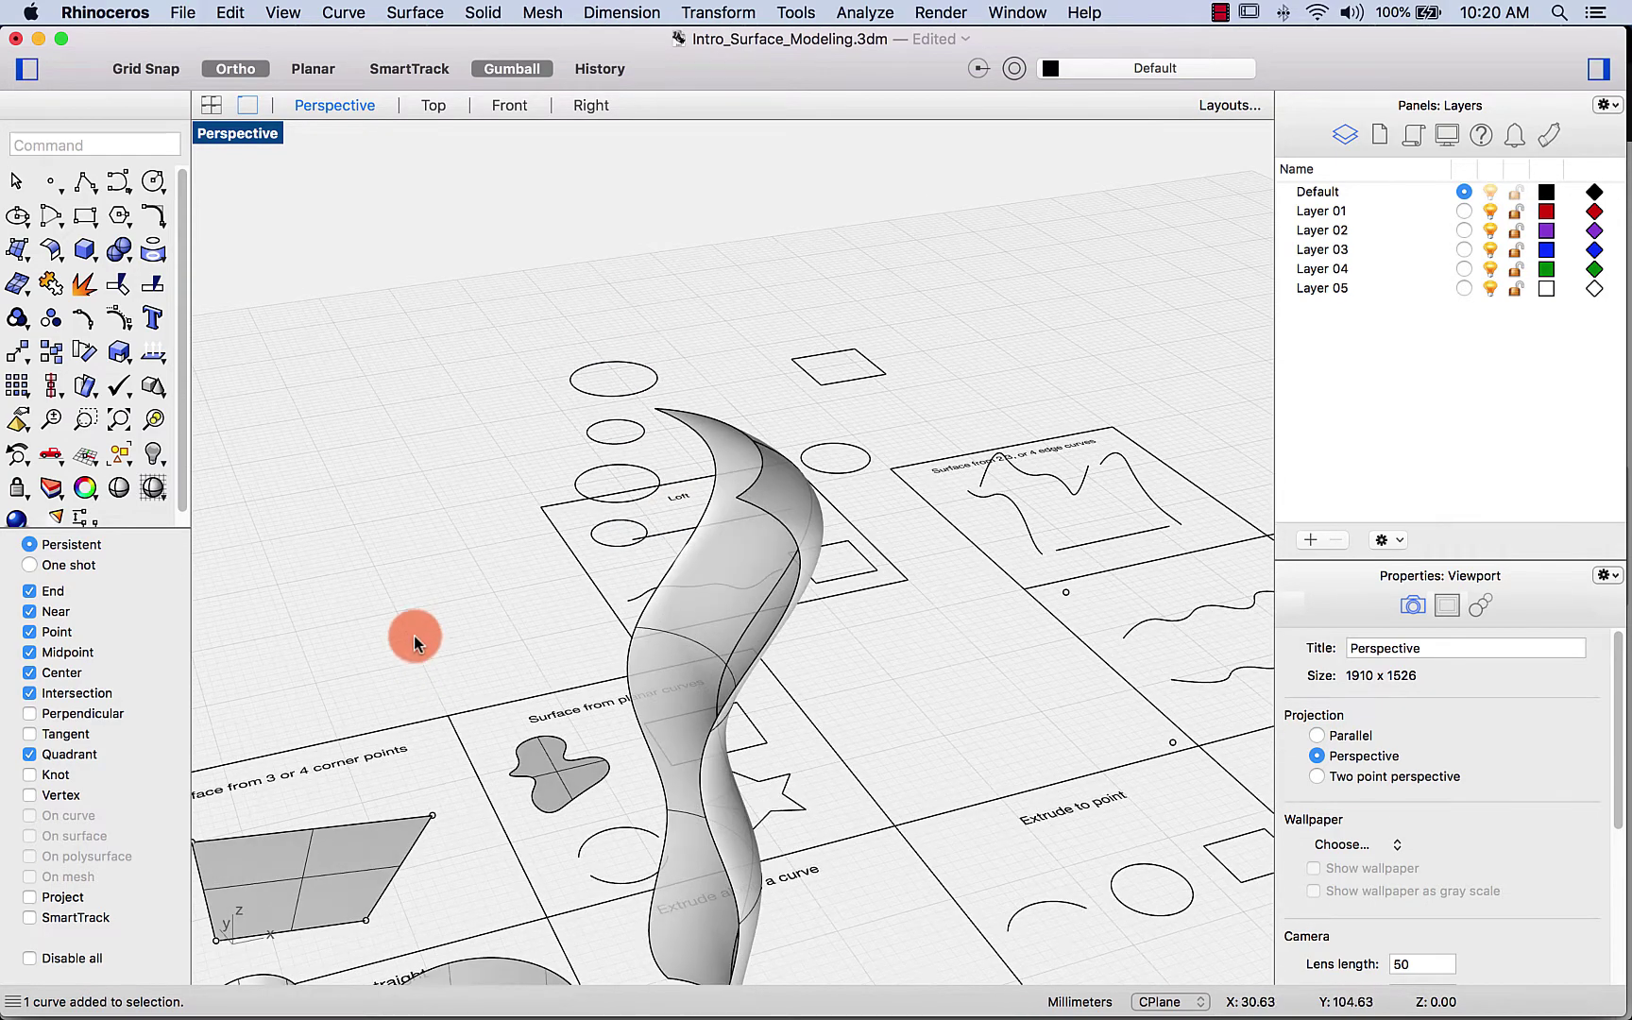
Step: Draw a circle on the ground plane beside the "Loft" cell and copy it straight up with the Gumball
type("cir")
key("Return")
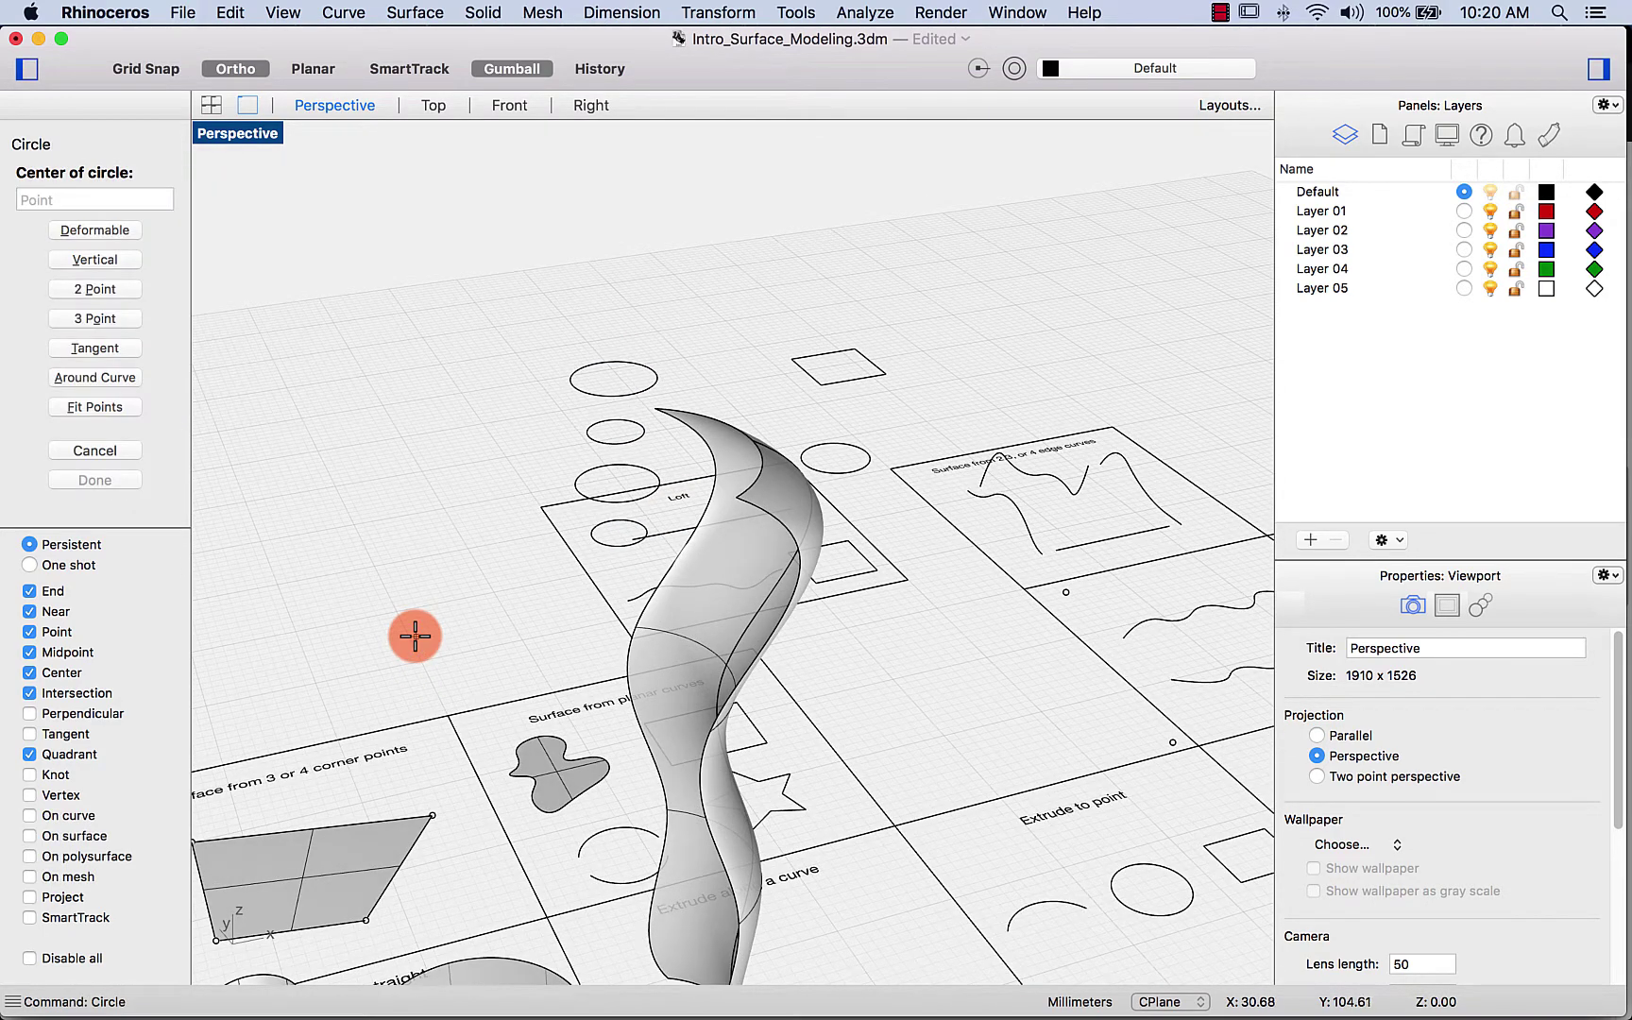
left_click(408, 528)
left_click(448, 540)
left_click(444, 560)
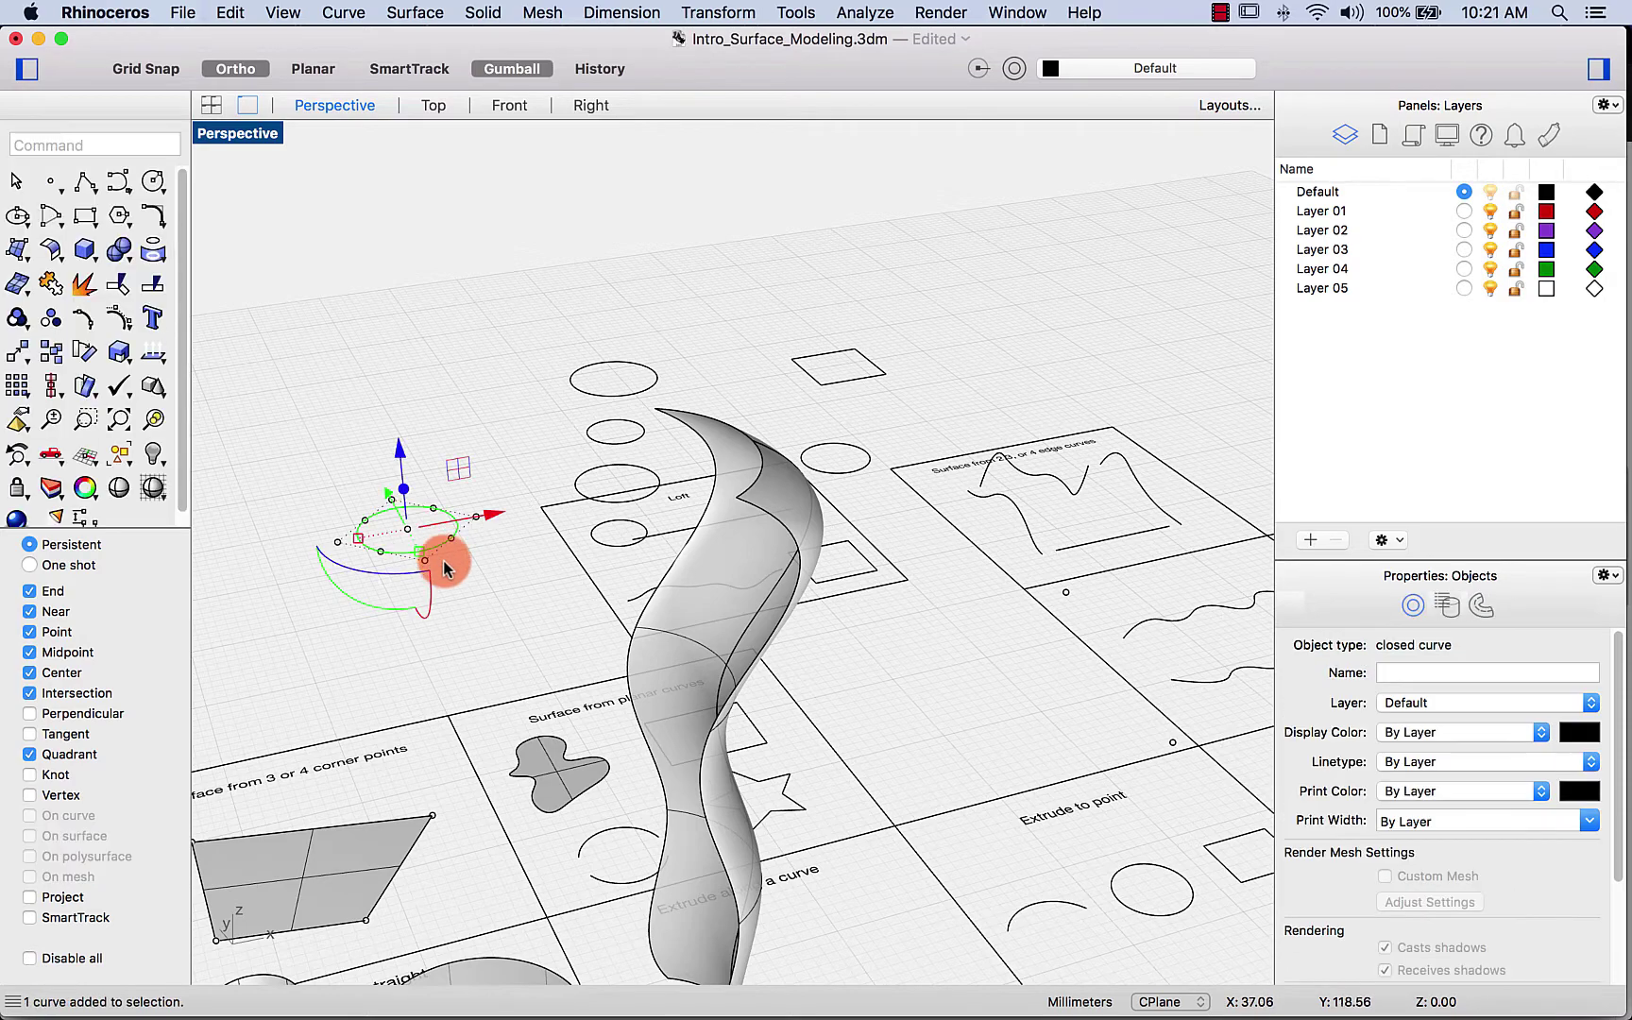
left_click(479, 470)
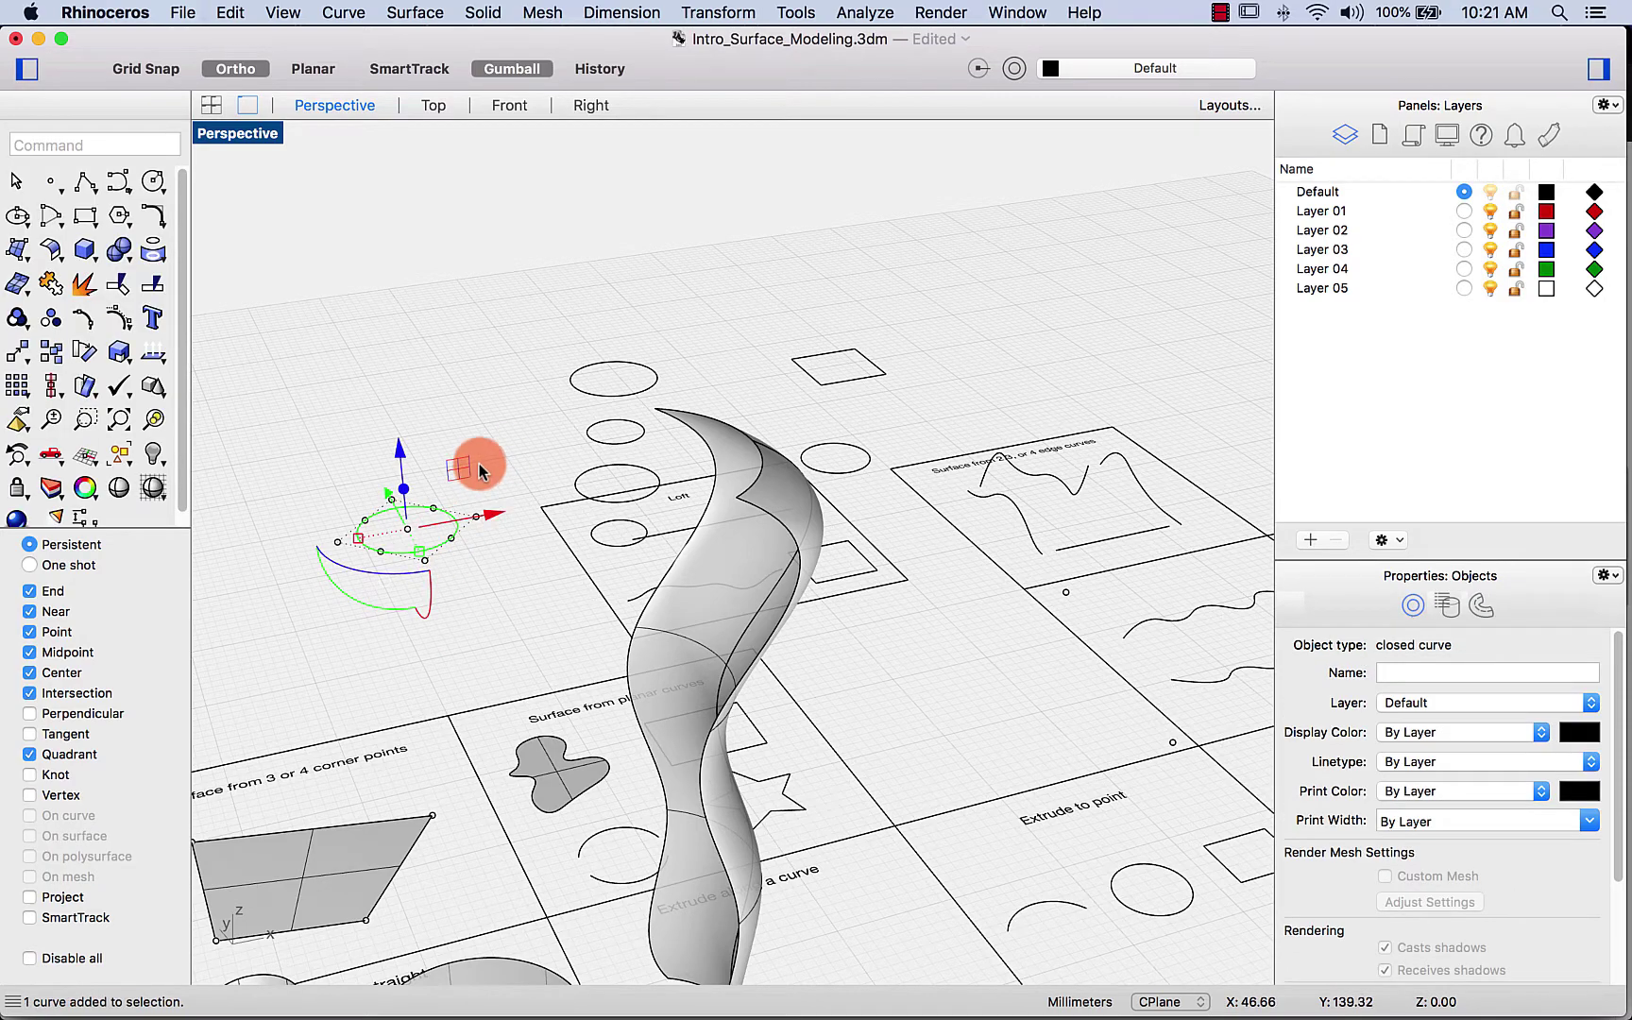
left_click_drag(400, 449, 397, 385)
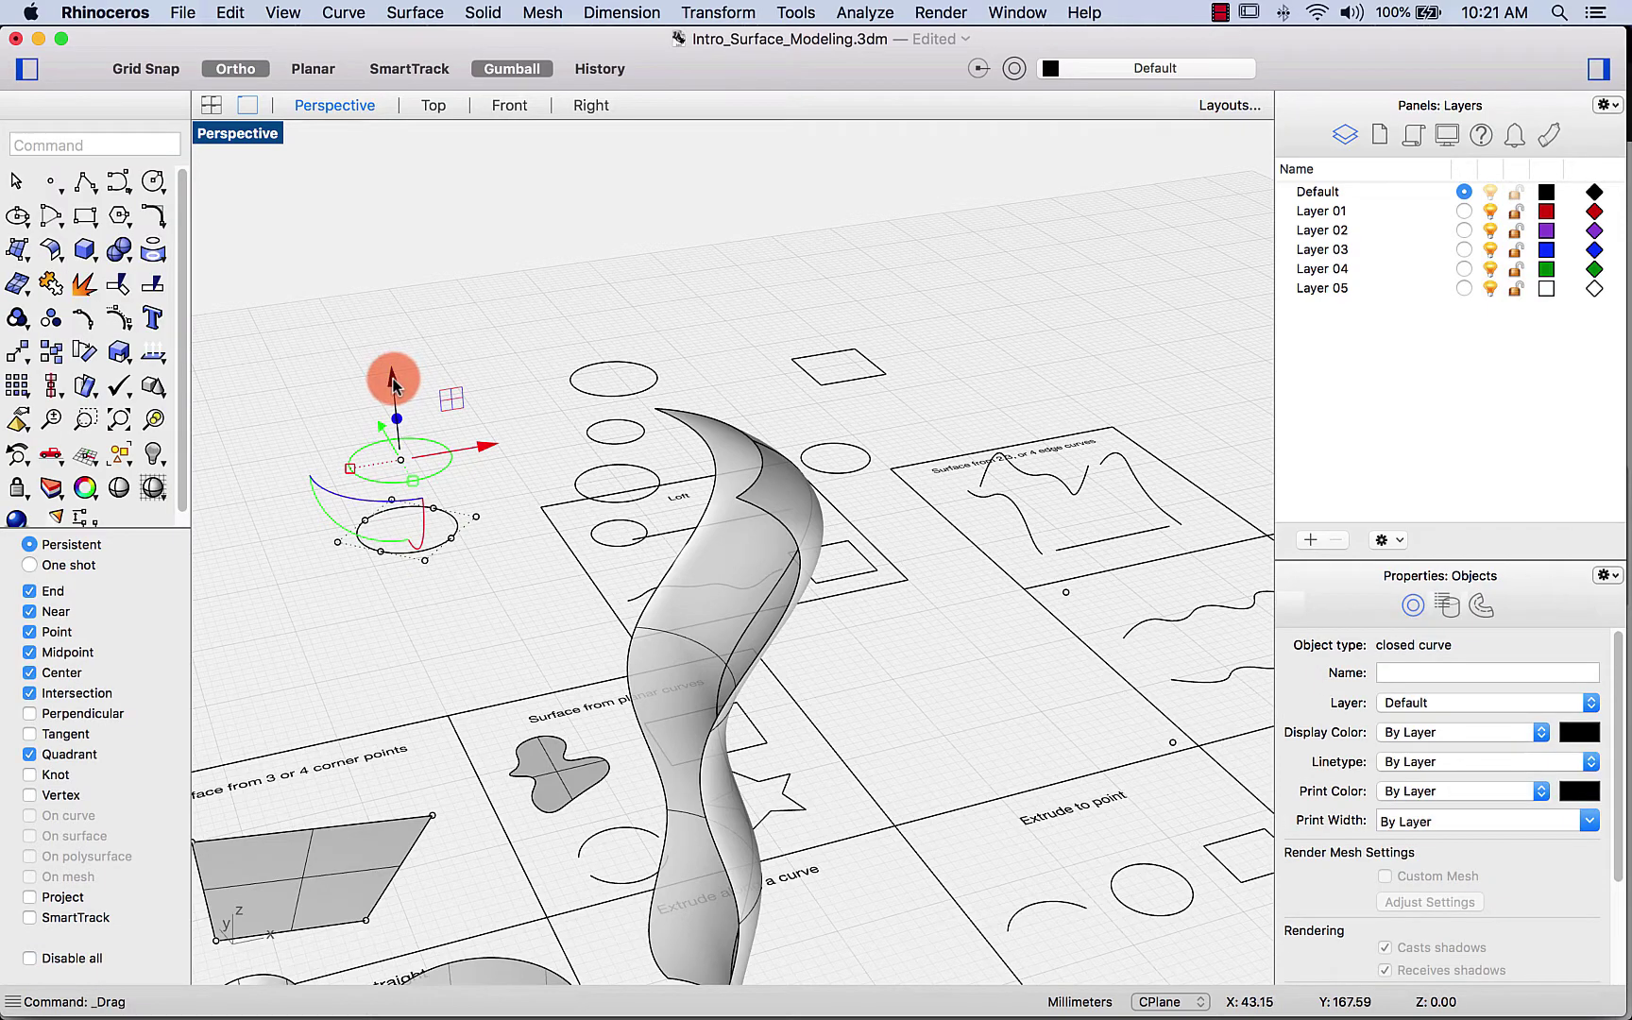
Step: Scale down the lower practice circle beside the "Loft" cell and copy the circle pair straight up with the Gumball
left_click(435, 545)
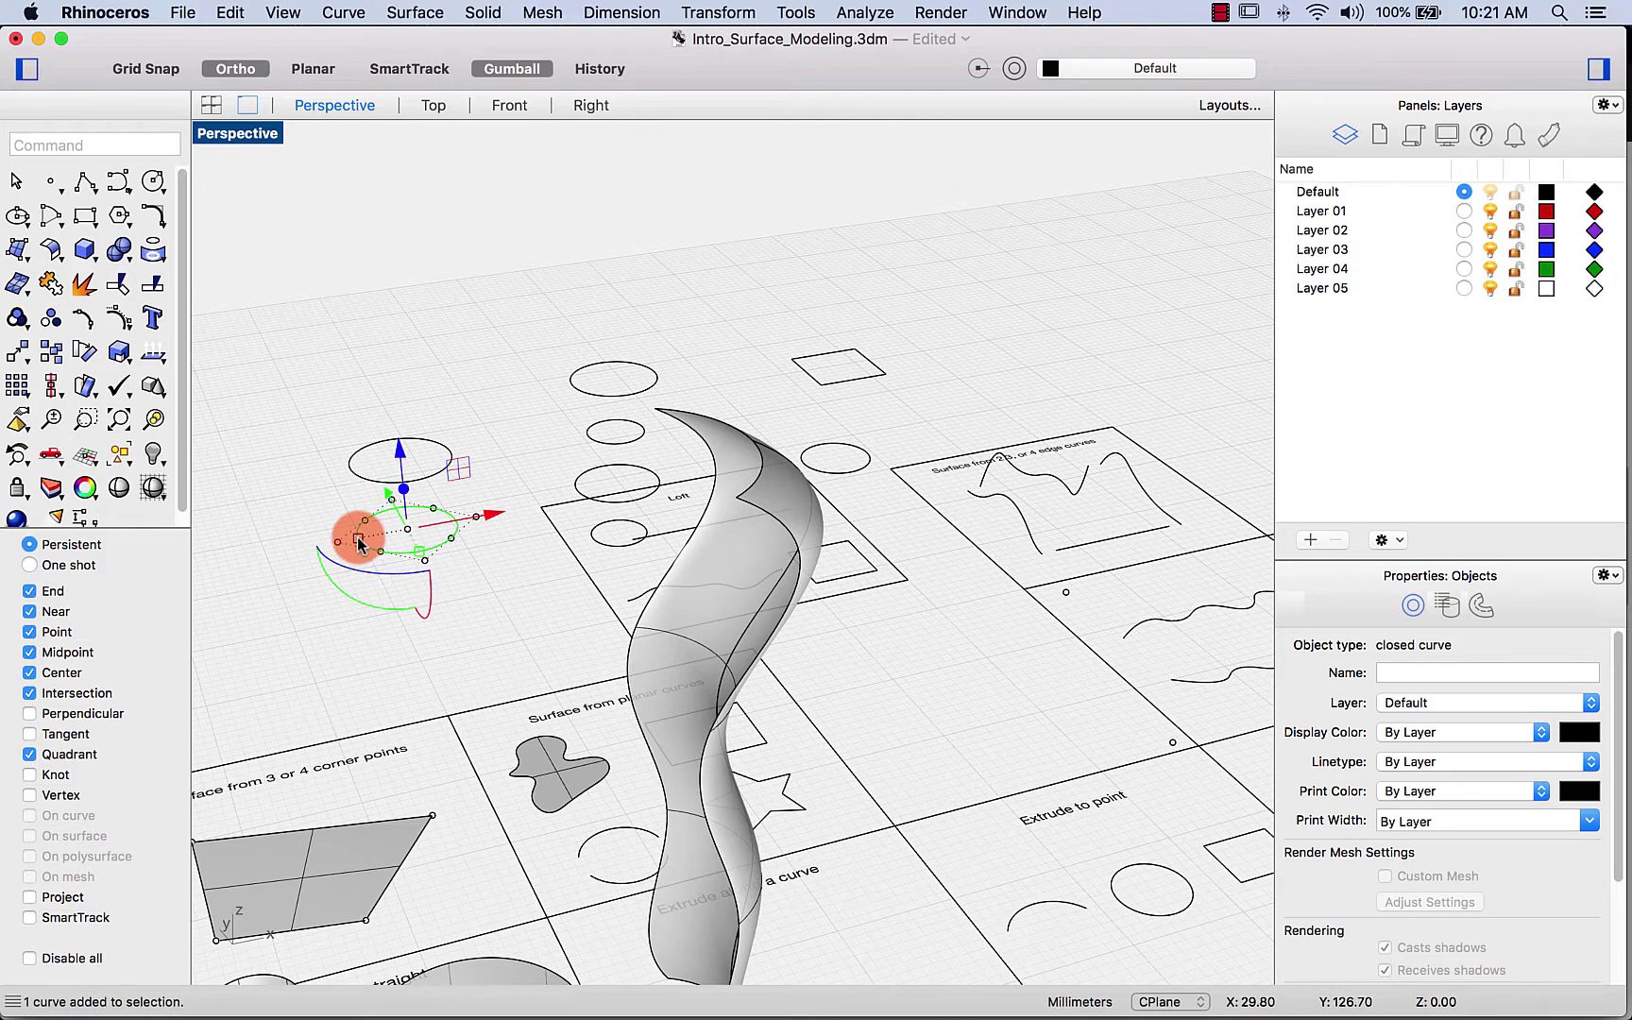
left_click_drag(359, 542, 365, 521)
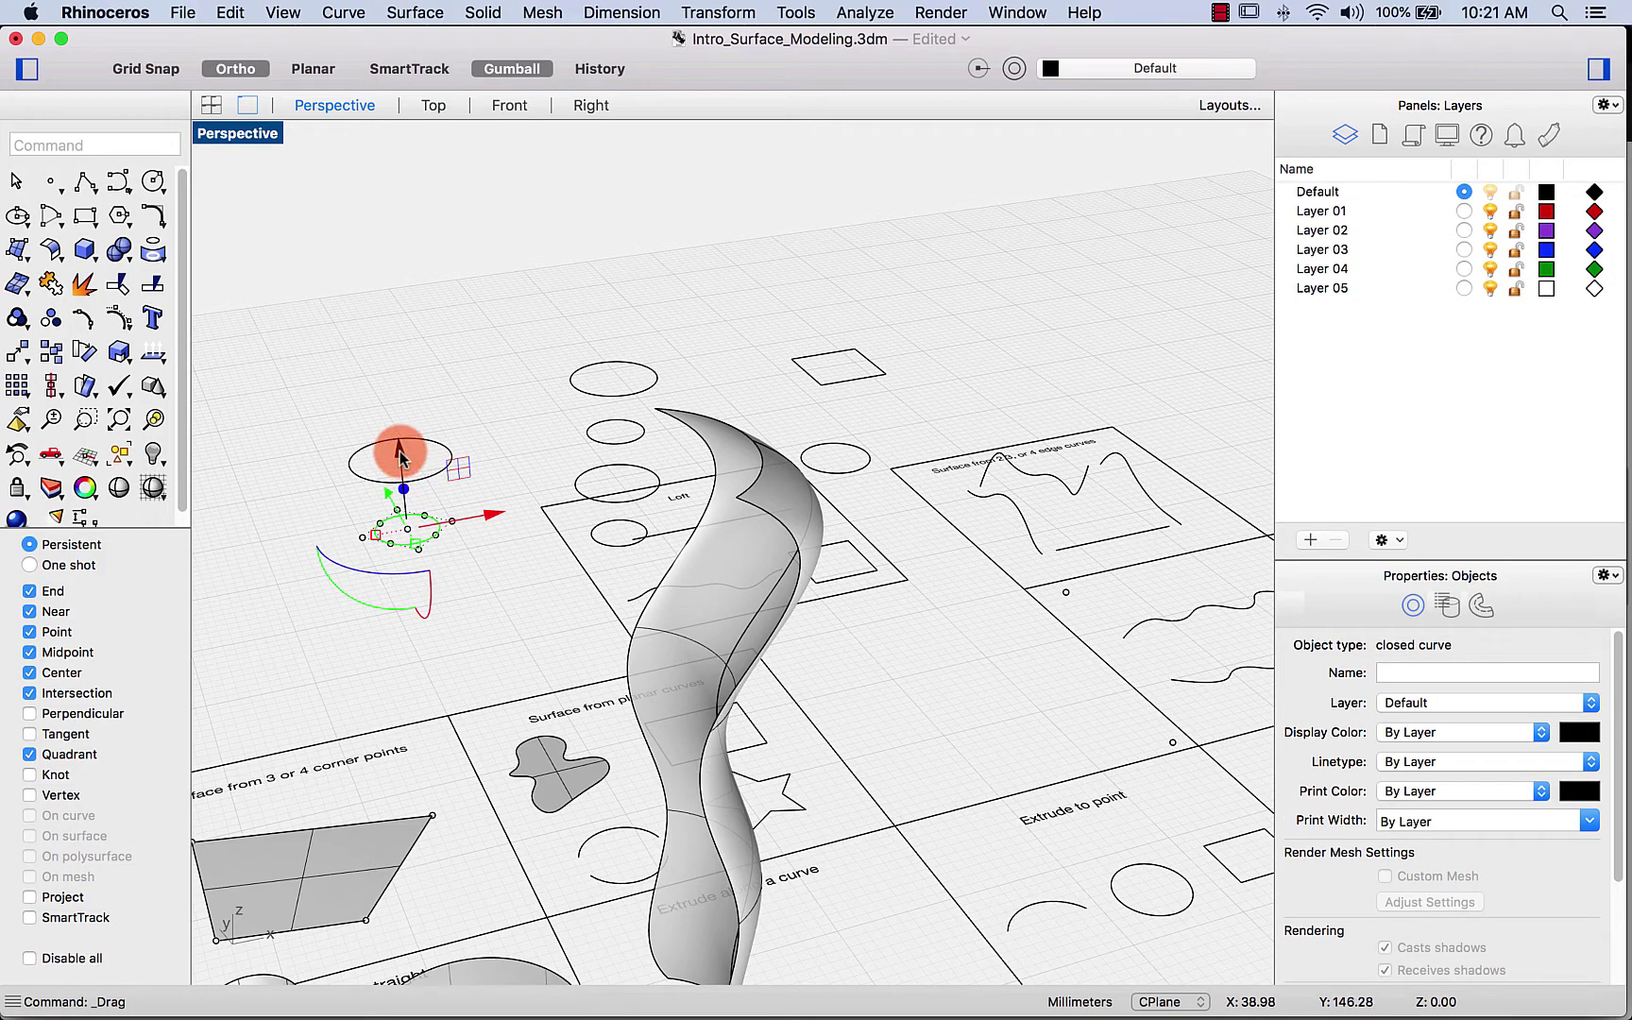
left_click_drag(397, 452, 392, 283)
left_click(429, 473)
left_click(440, 529)
right_click_drag(449, 550, 486, 568)
left_click(498, 654)
right_click_drag(499, 655, 516, 633)
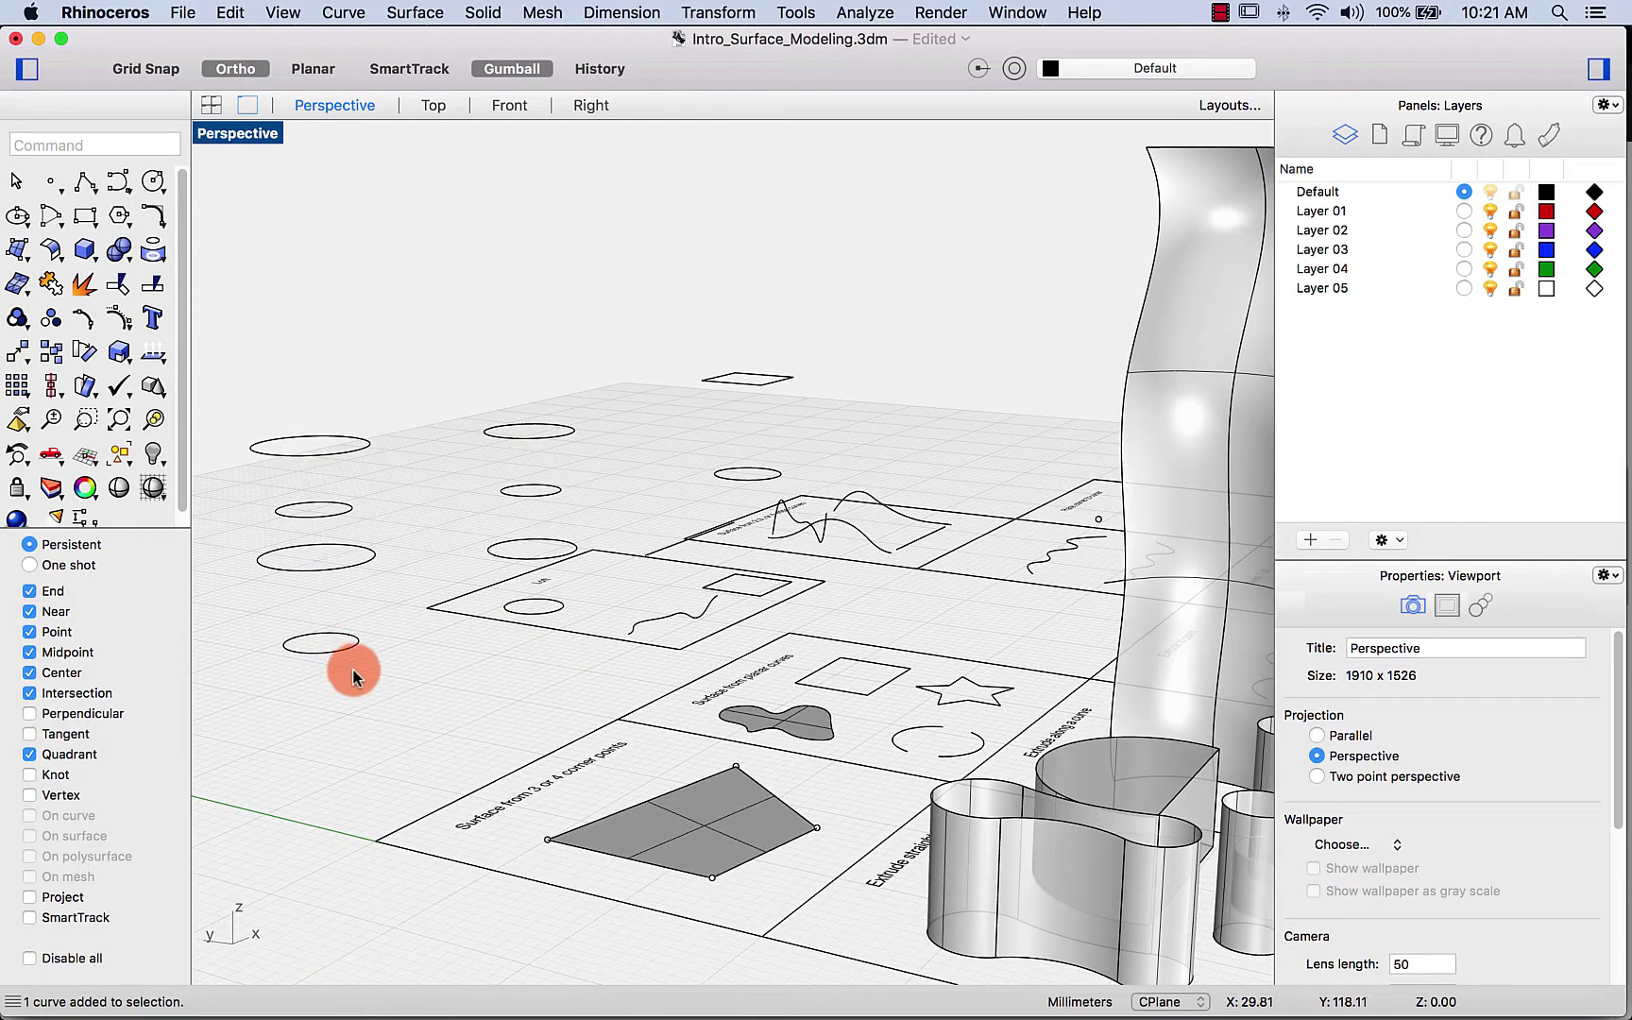
Step: Delete the stacked practice circles standing beside the "Loft" cell
left_click_drag(282, 400, 281, 400)
key("Delete")
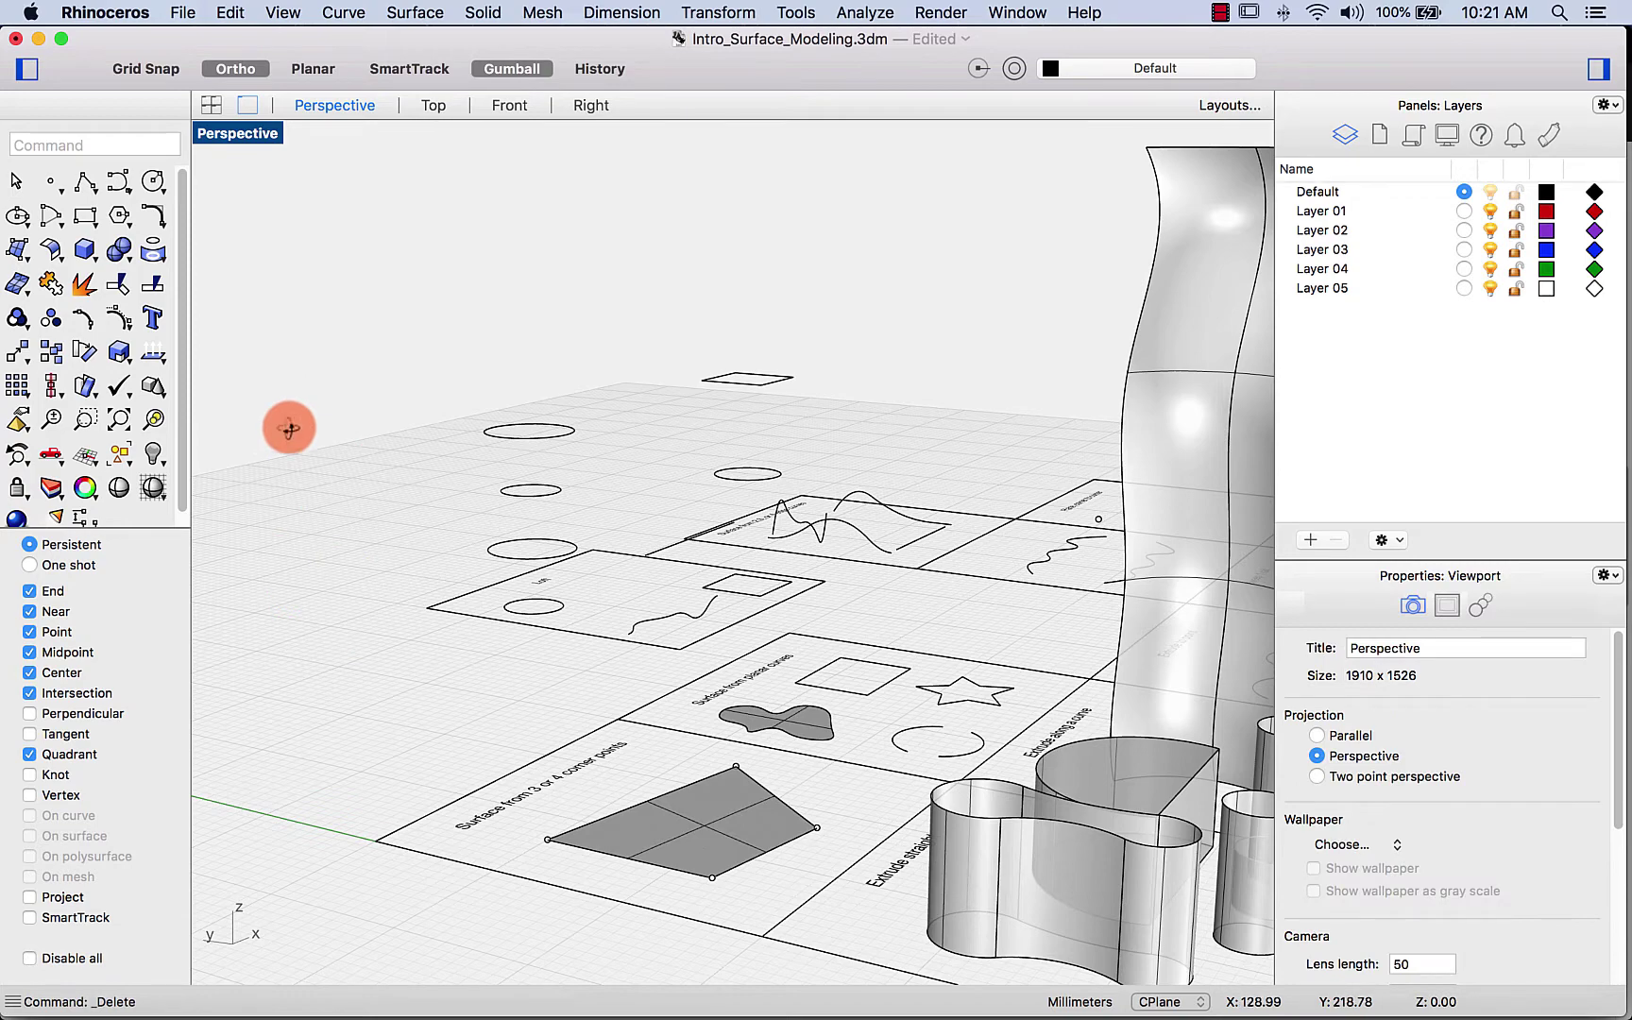
Step: Start a Loft through the four stacked circles in the "Loft" cell, picking them in order from bottom to top
right_click_drag(284, 426, 269, 445)
type("loft")
key("Return")
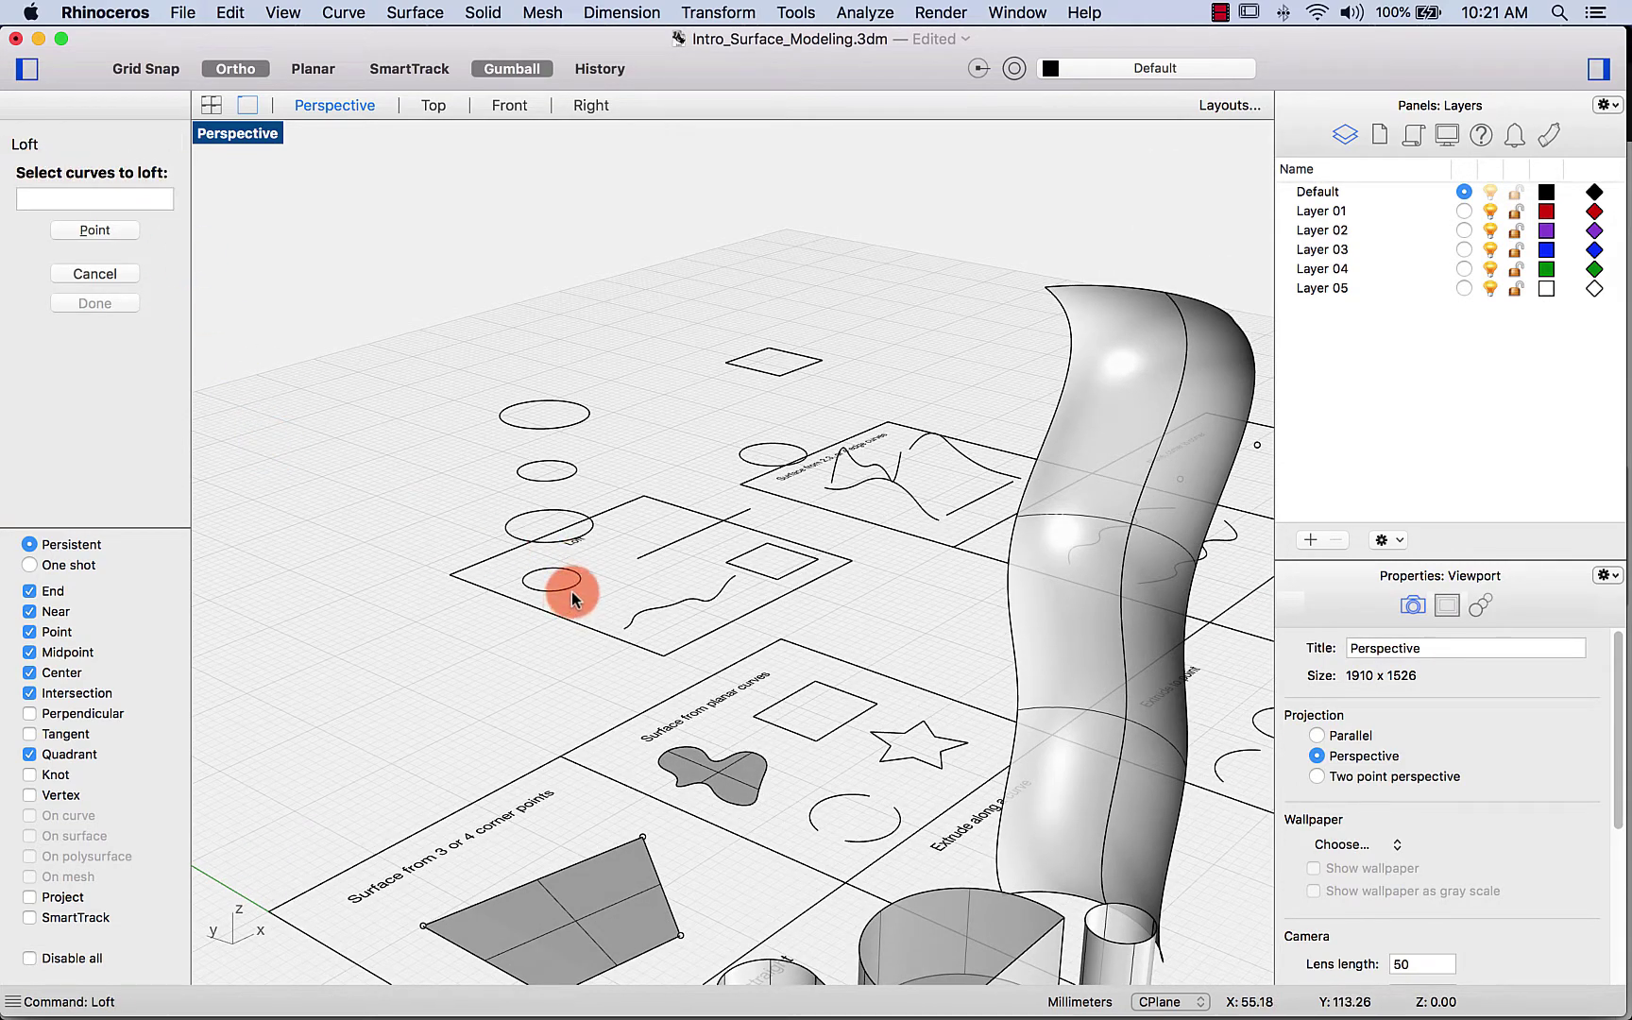
left_click(581, 512)
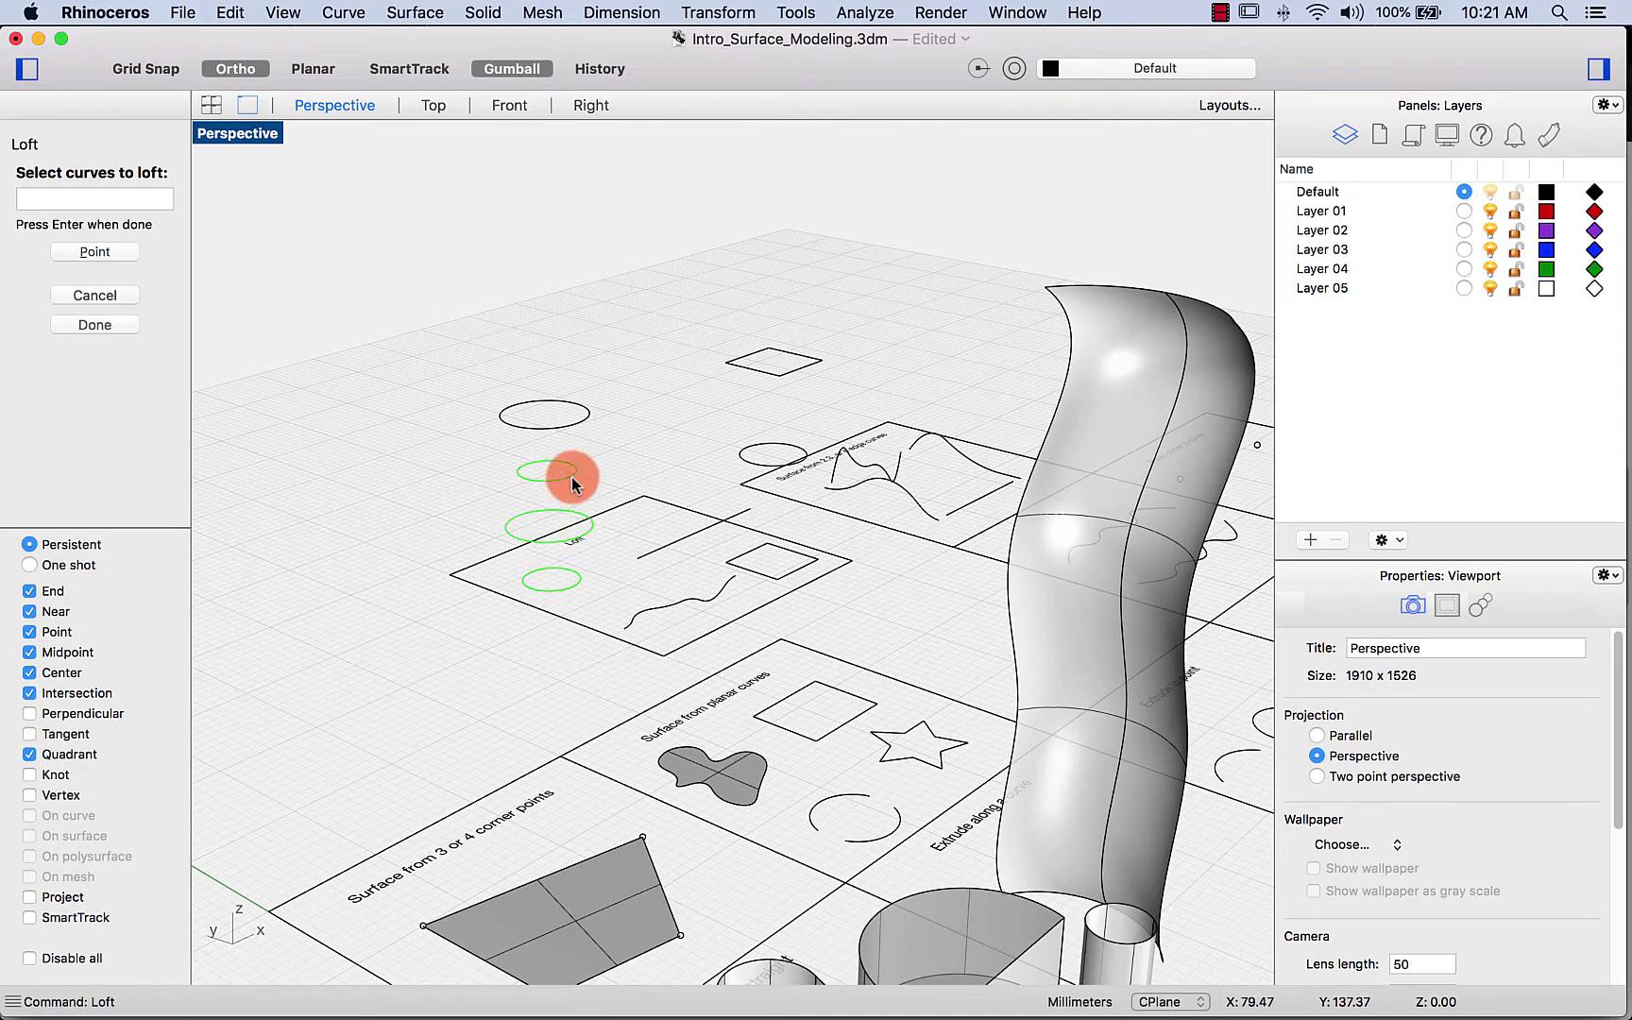
left_click(582, 425)
right_click_drag(621, 578, 565, 586)
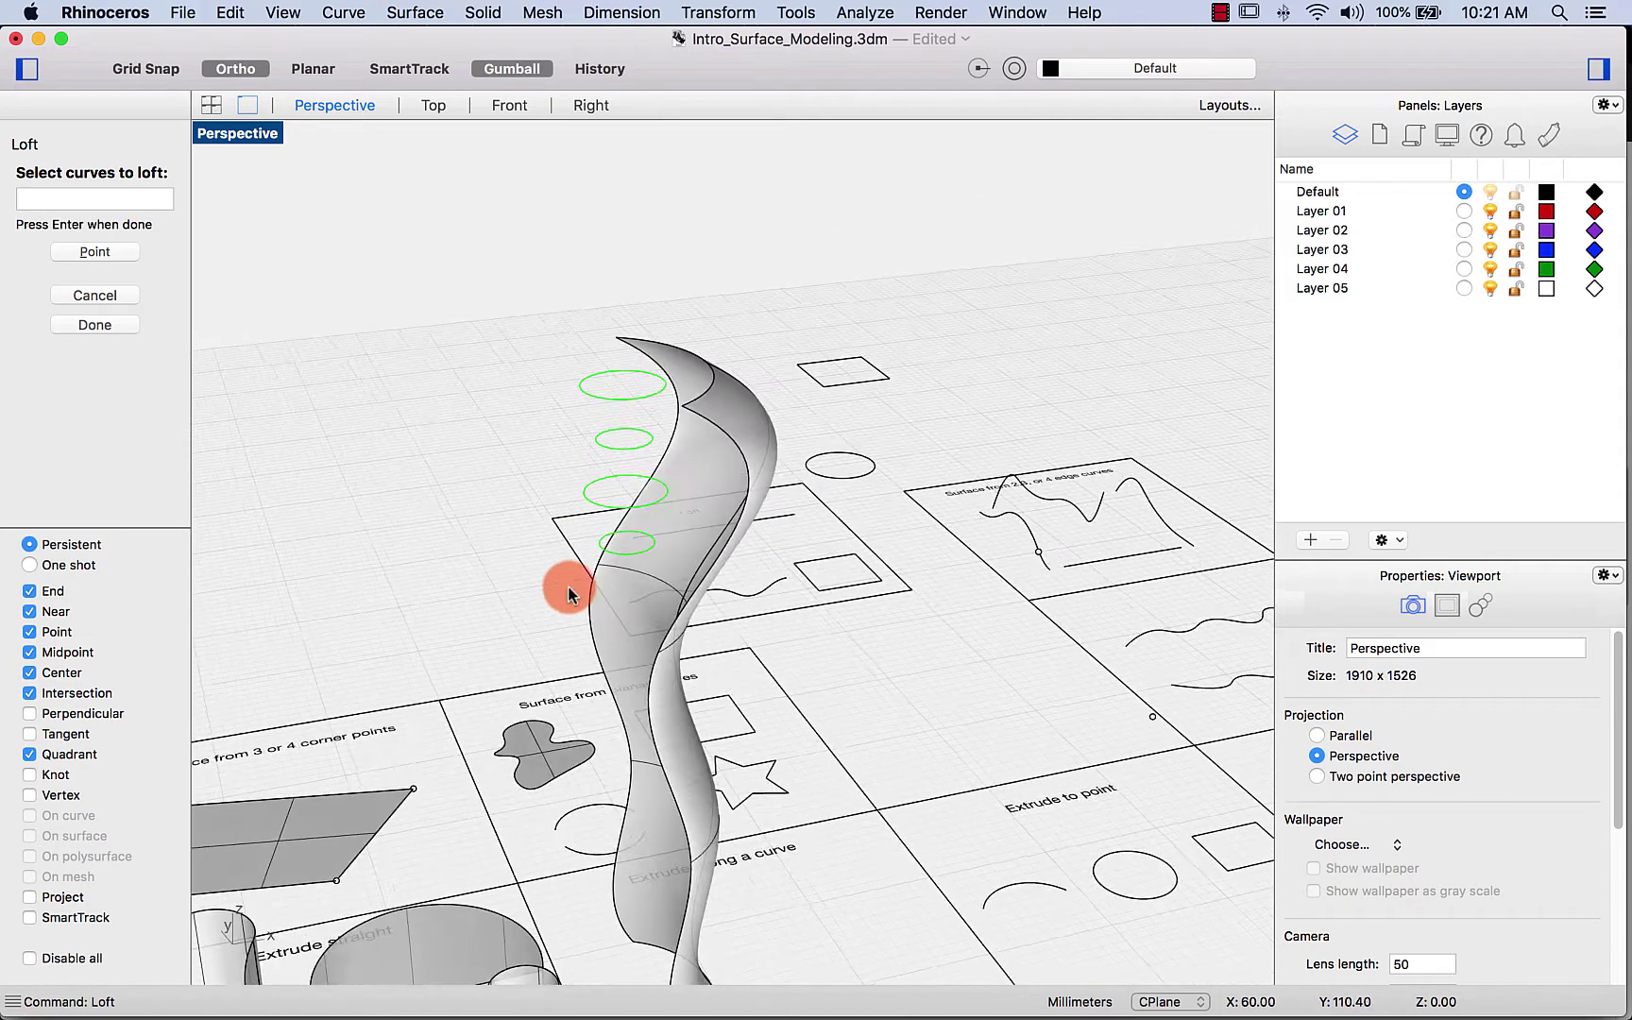
left_click(88, 327)
Step: Accept the circles' seam alignment and create the loft with Normal style, rebuilding the cross sections with 15 control points
right_click_drag(743, 602, 667, 611)
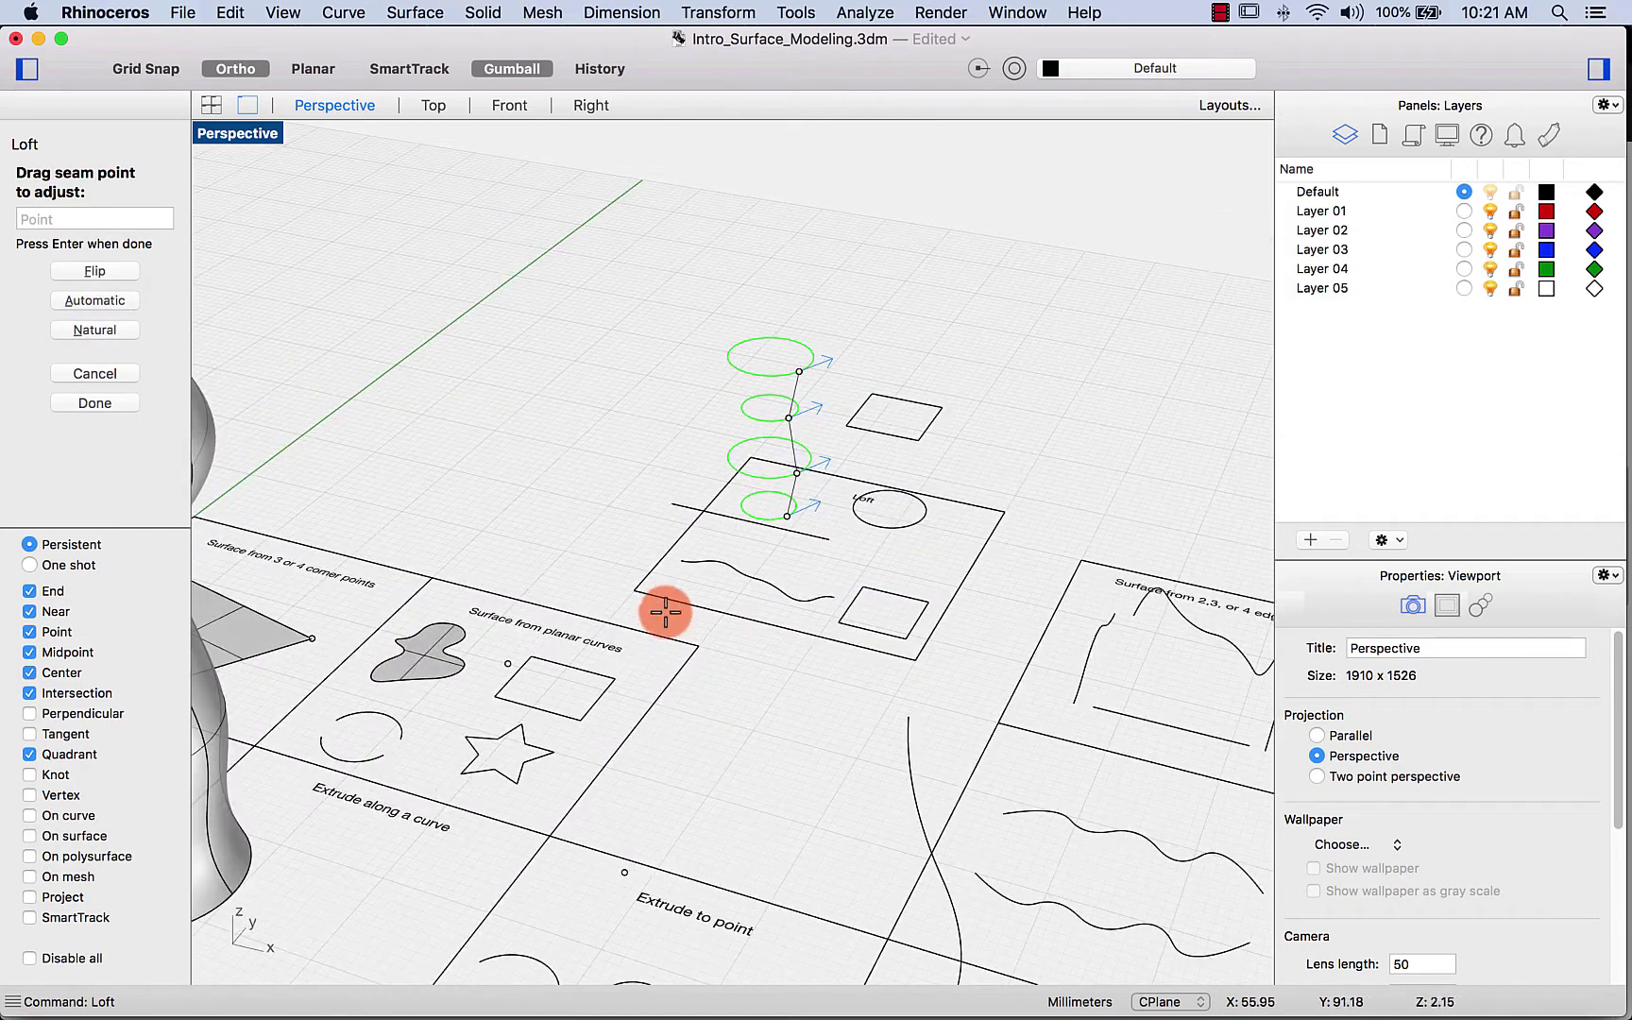
scroll(732, 483, "up", 4)
right_click_drag(692, 444, 637, 426)
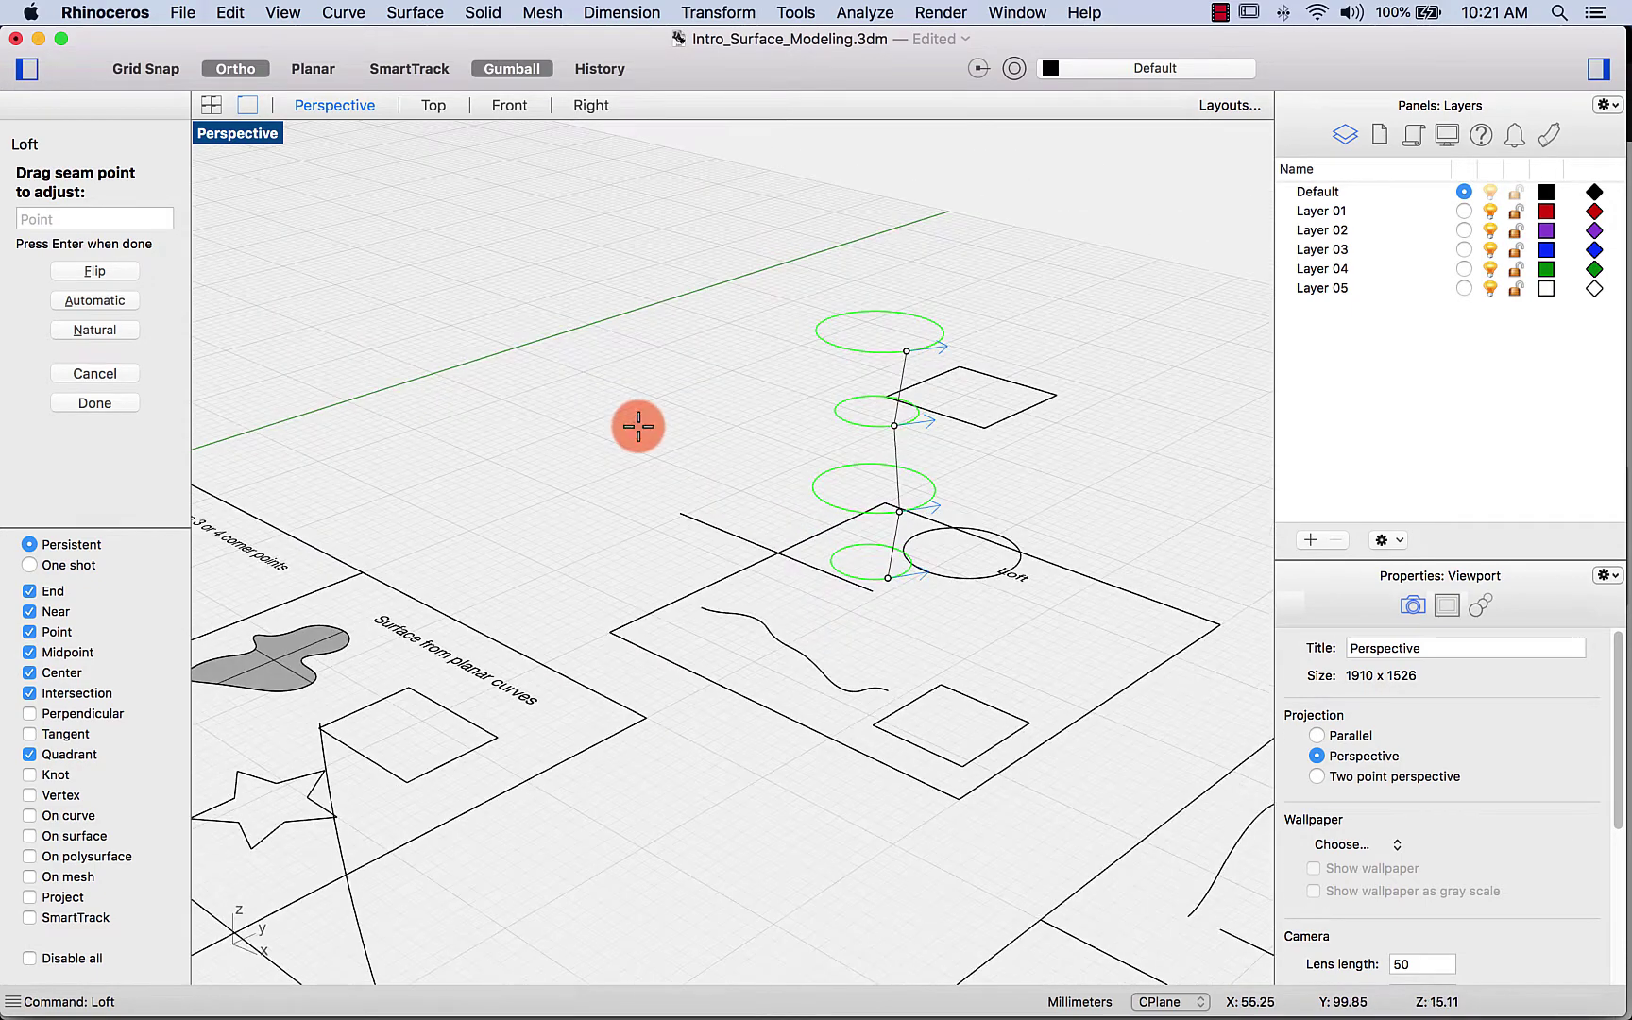
right_click_drag(849, 579, 861, 569)
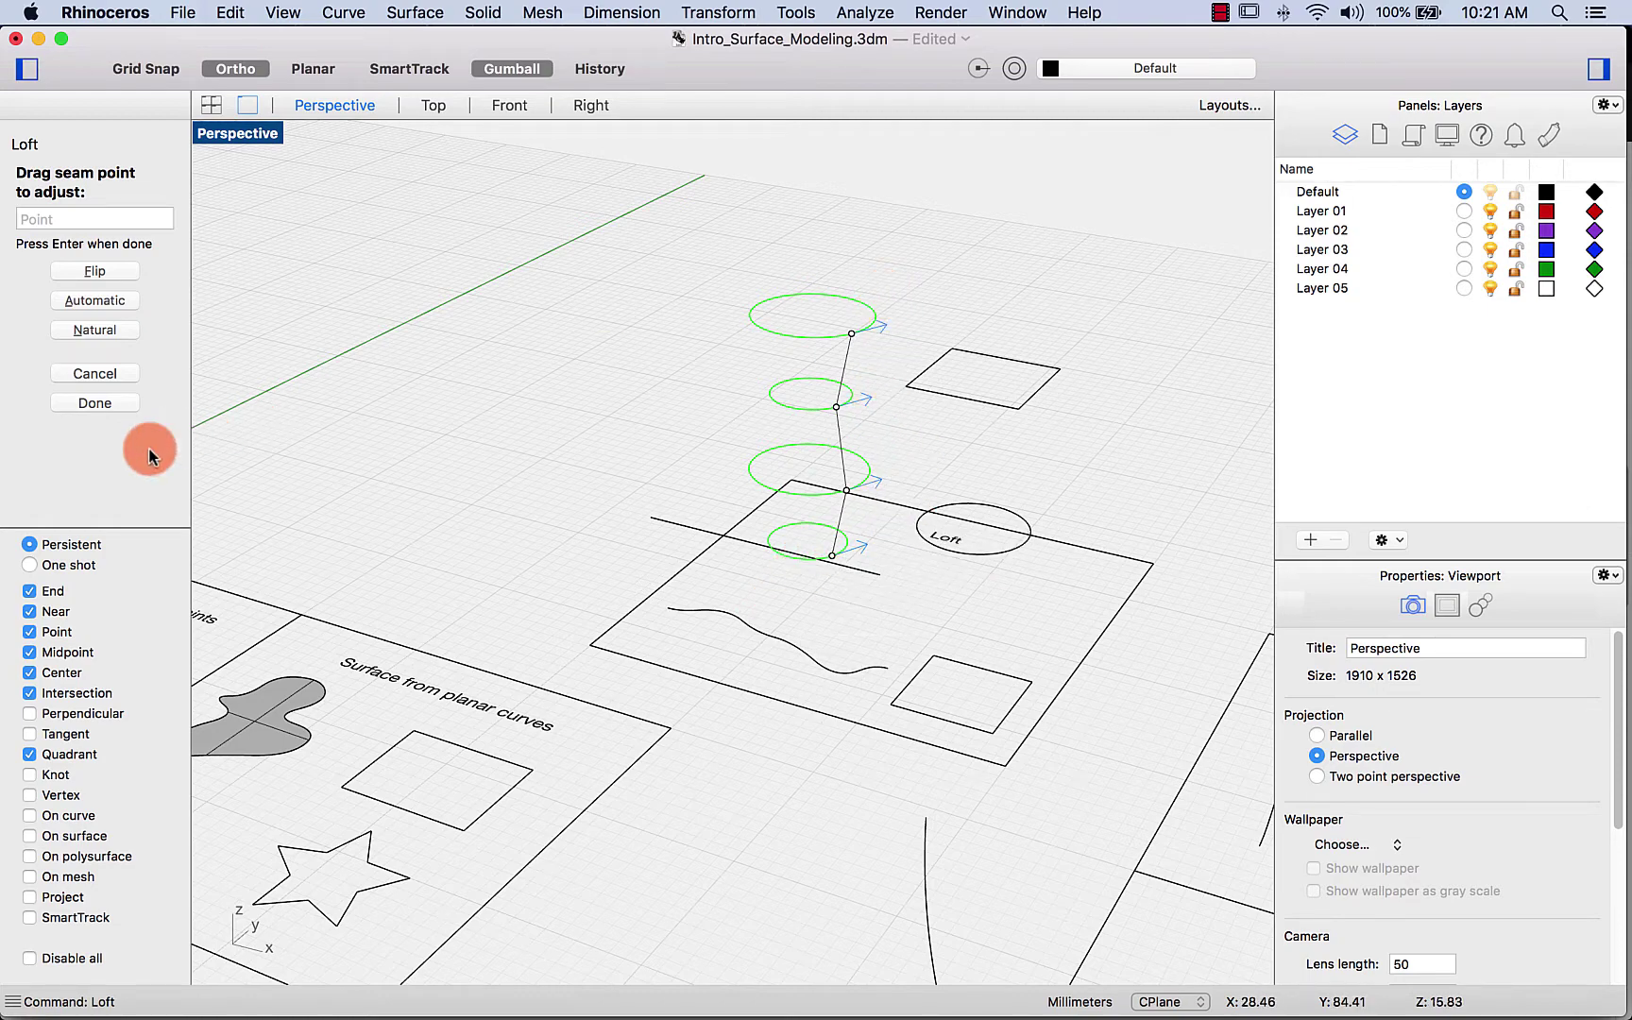
left_click(102, 405)
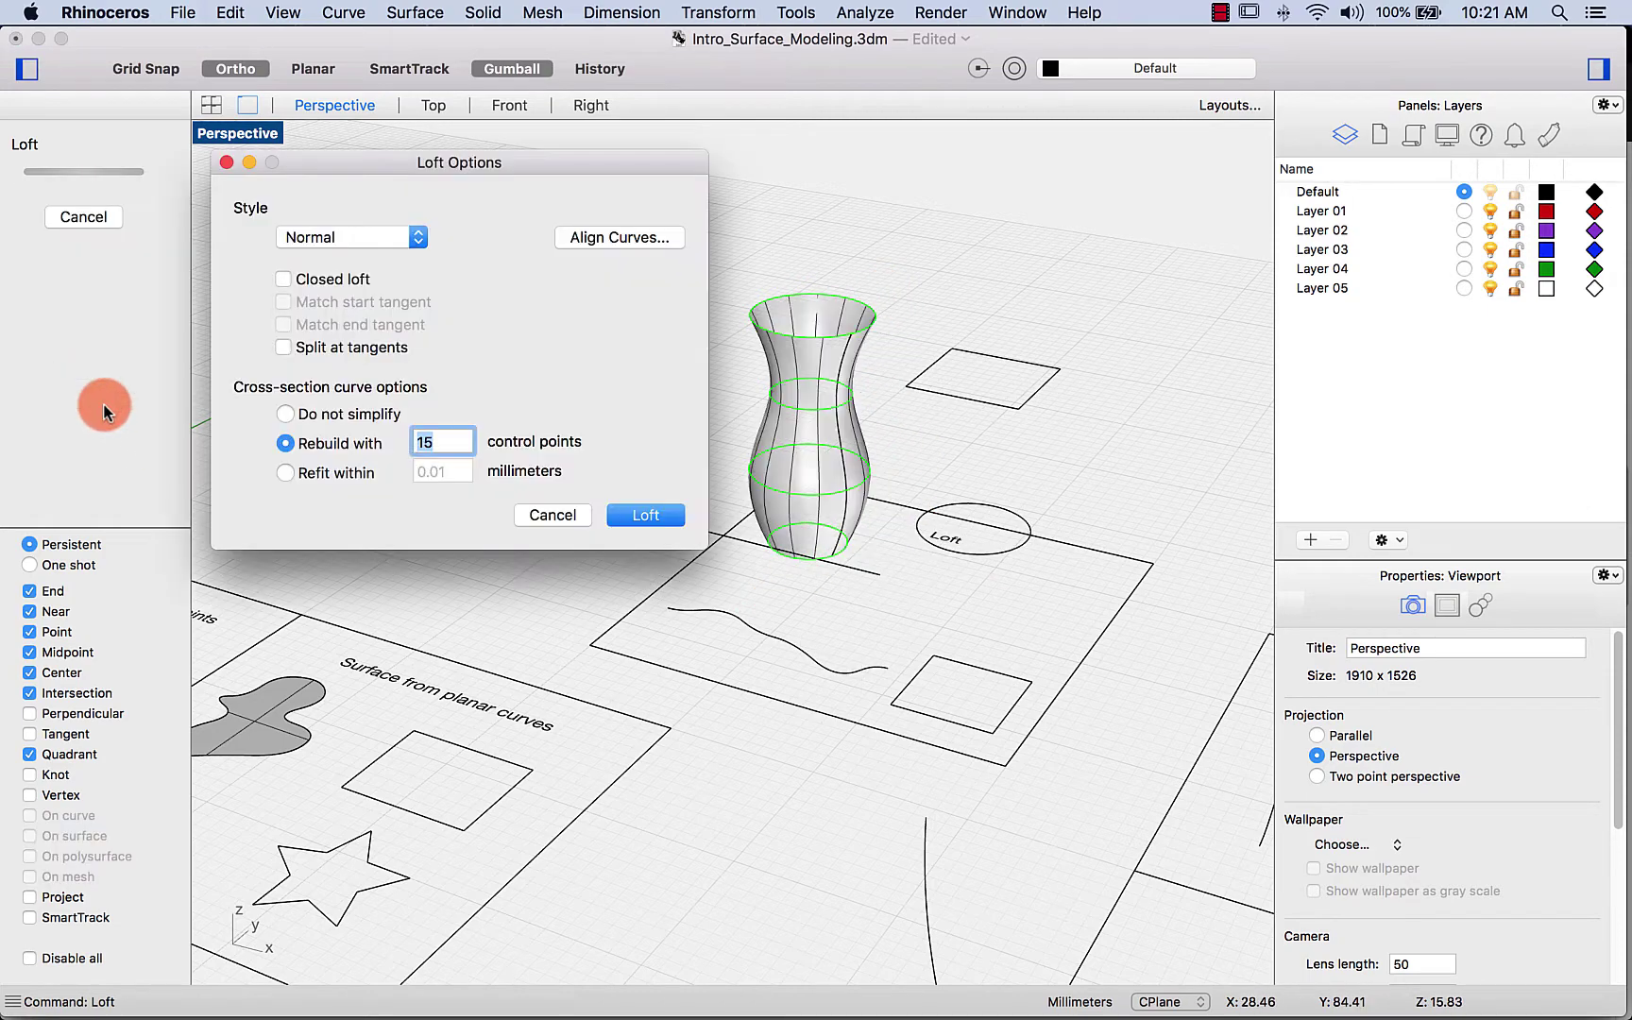
right_click_drag(758, 452, 867, 489)
left_click(646, 515)
Step: Hide the isocurves on the lofted vase surface
right_click_drag(831, 383, 965, 395)
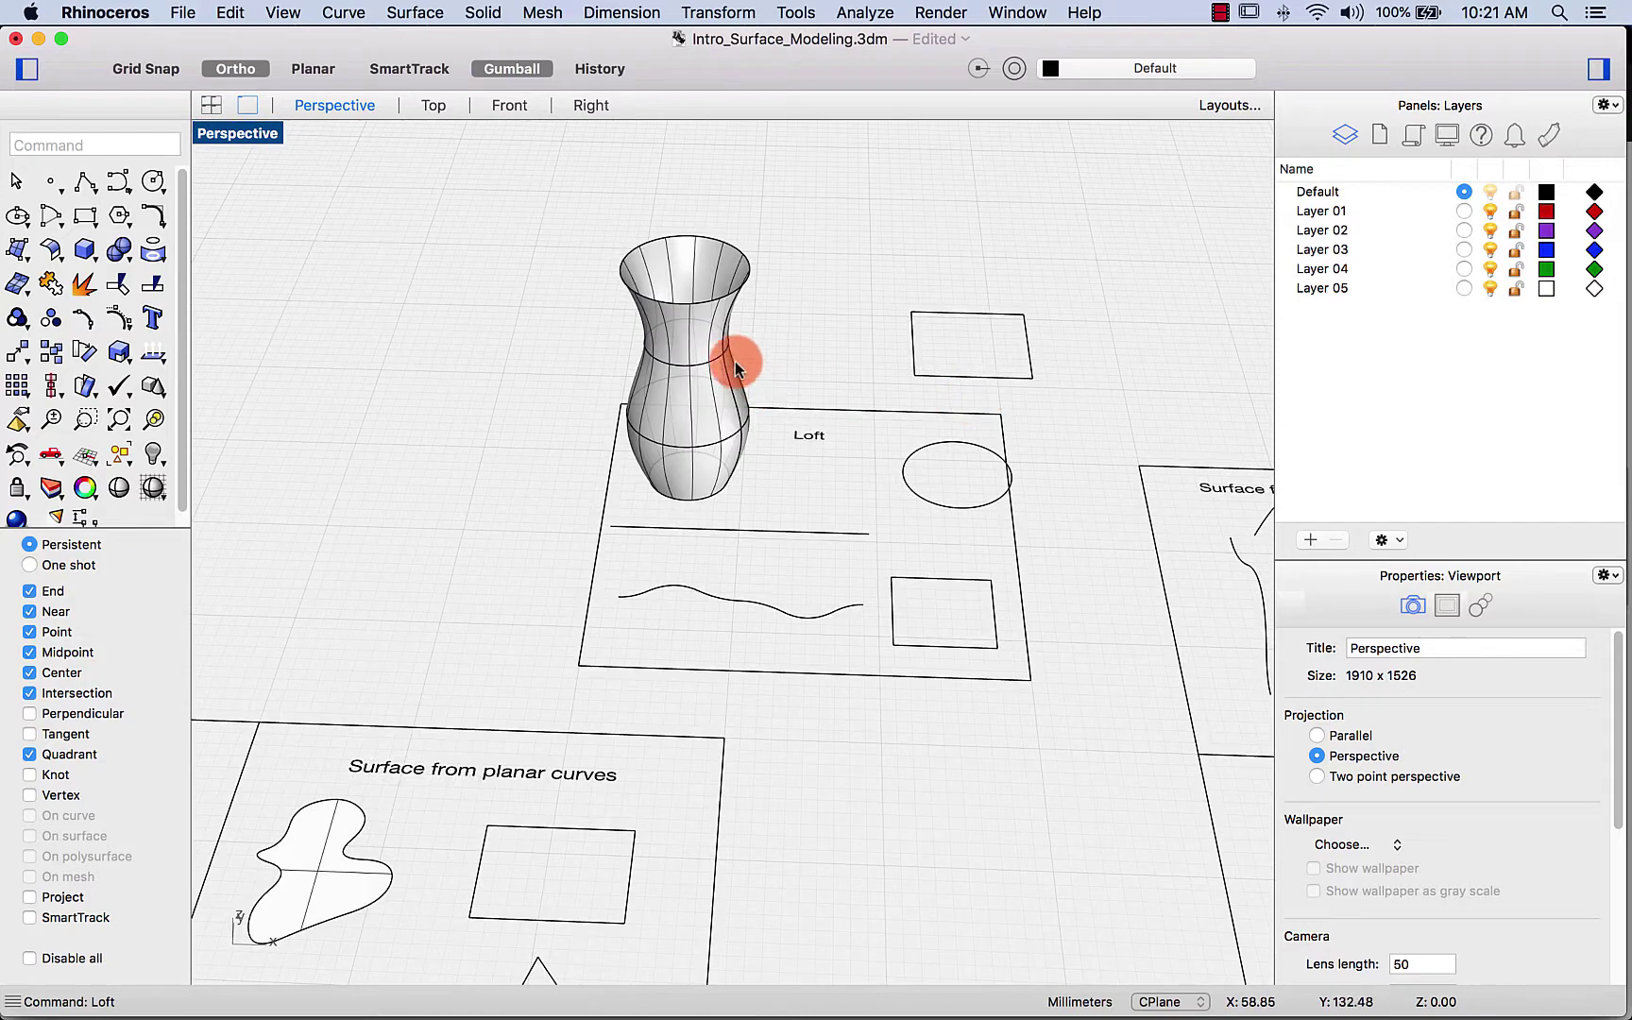
left_click(742, 376)
left_click(477, 355)
left_click(651, 354)
right_click_drag(565, 383, 517, 365)
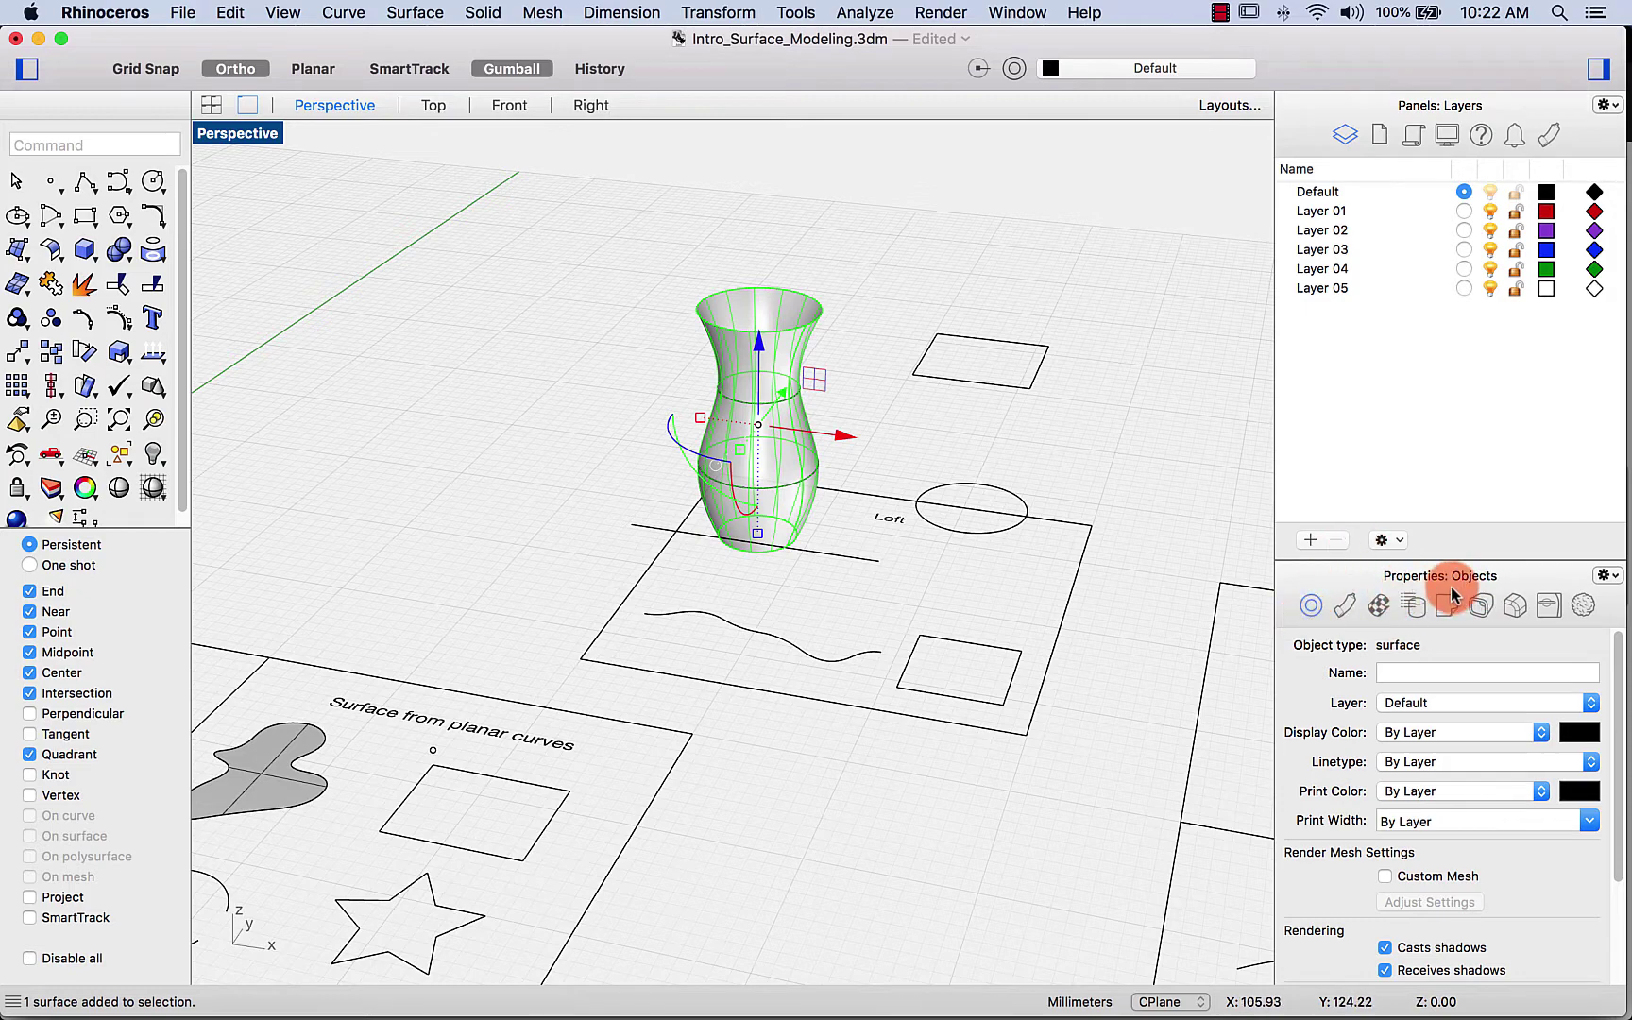
scroll(1425, 746, "down", 3)
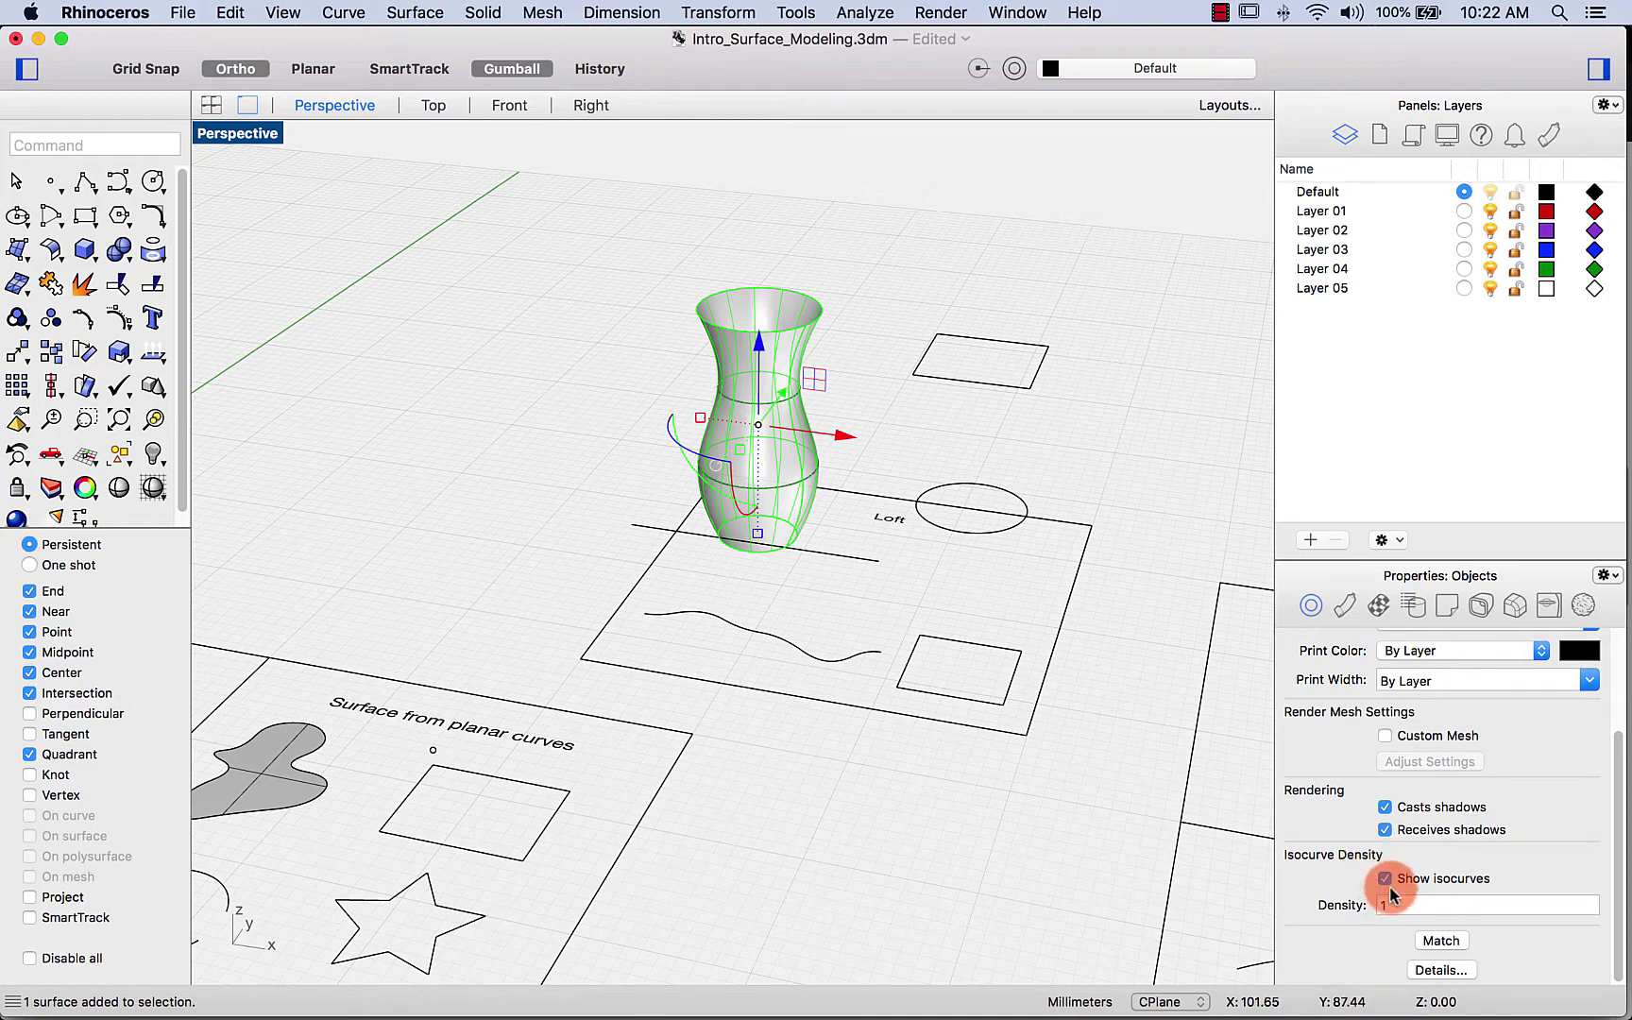
left_click(1386, 880)
left_click(582, 440)
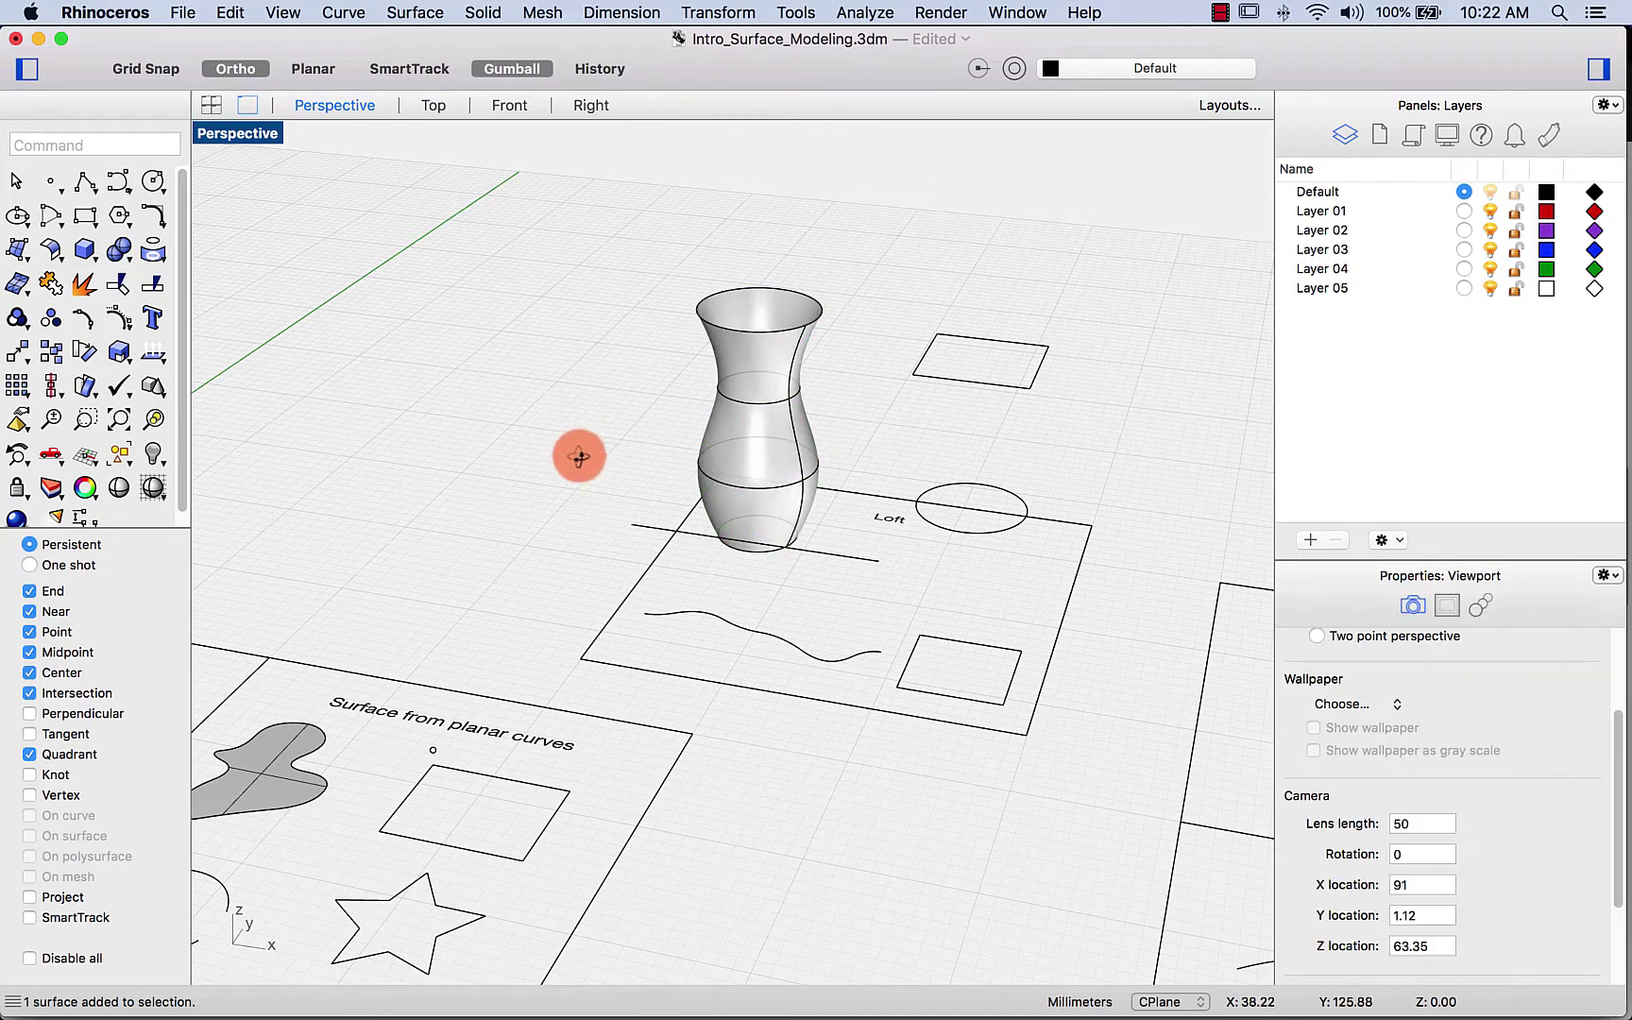
Step: Try lofting the lower square, circle and upper square with Normal style and a 15-point rebuild, and undo the loft
right_click_drag(582, 458, 547, 451)
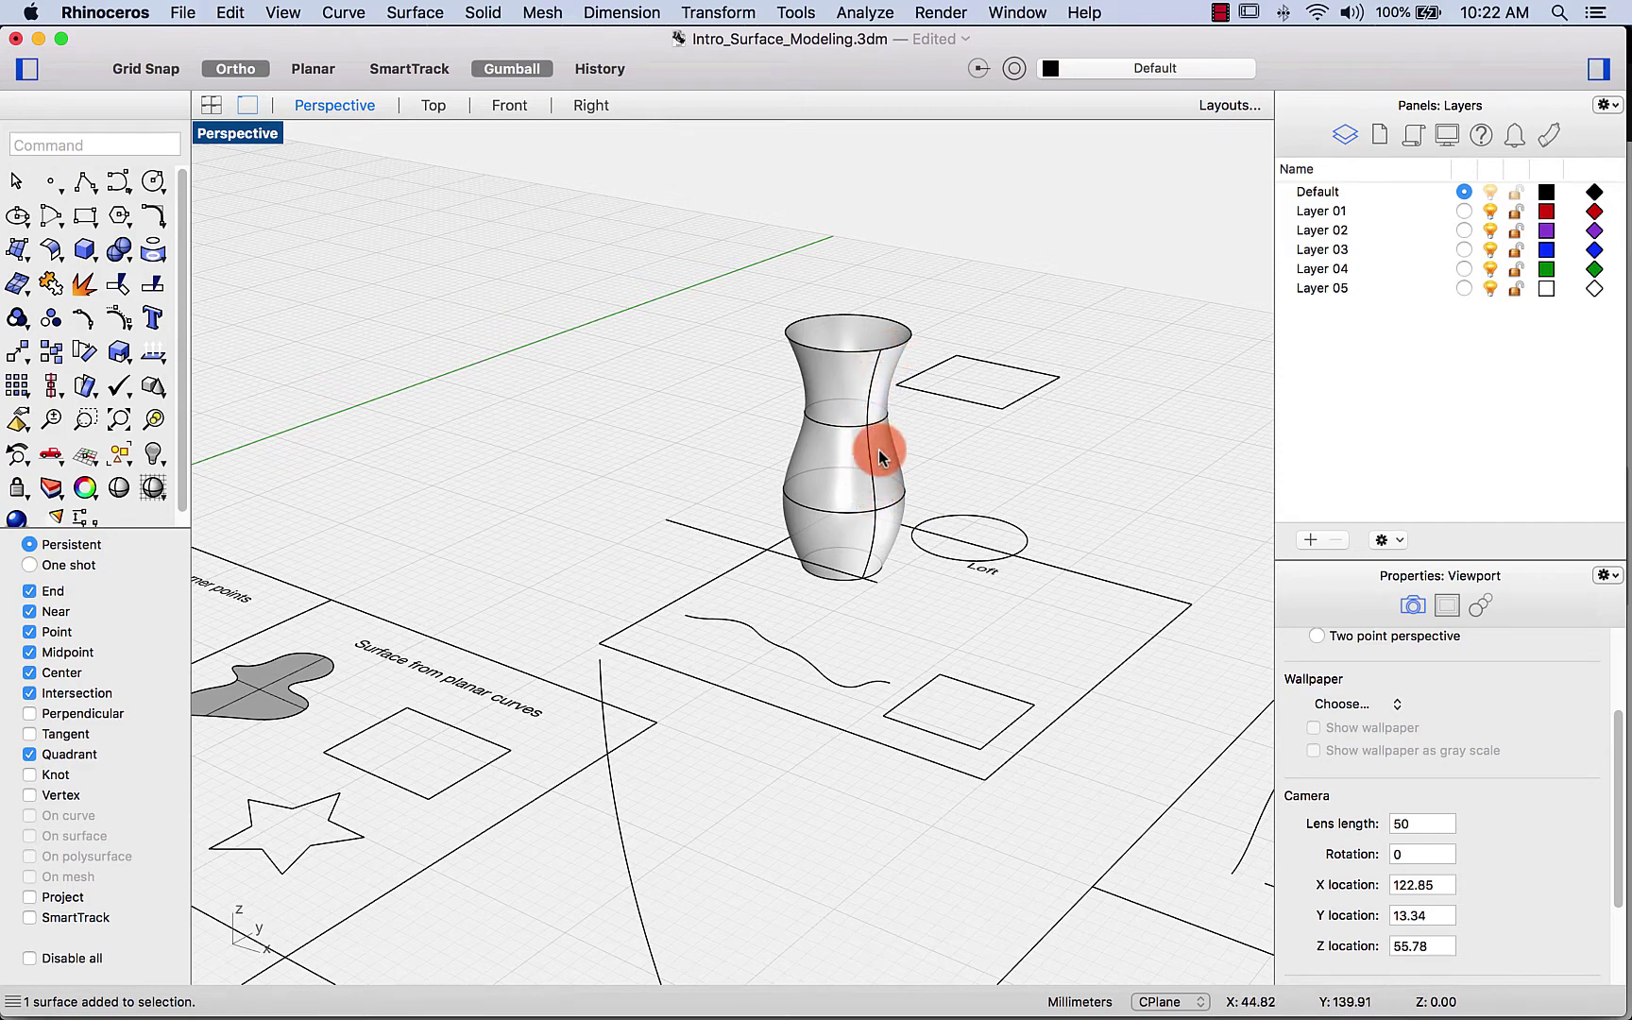
right_click_drag(881, 623, 965, 718)
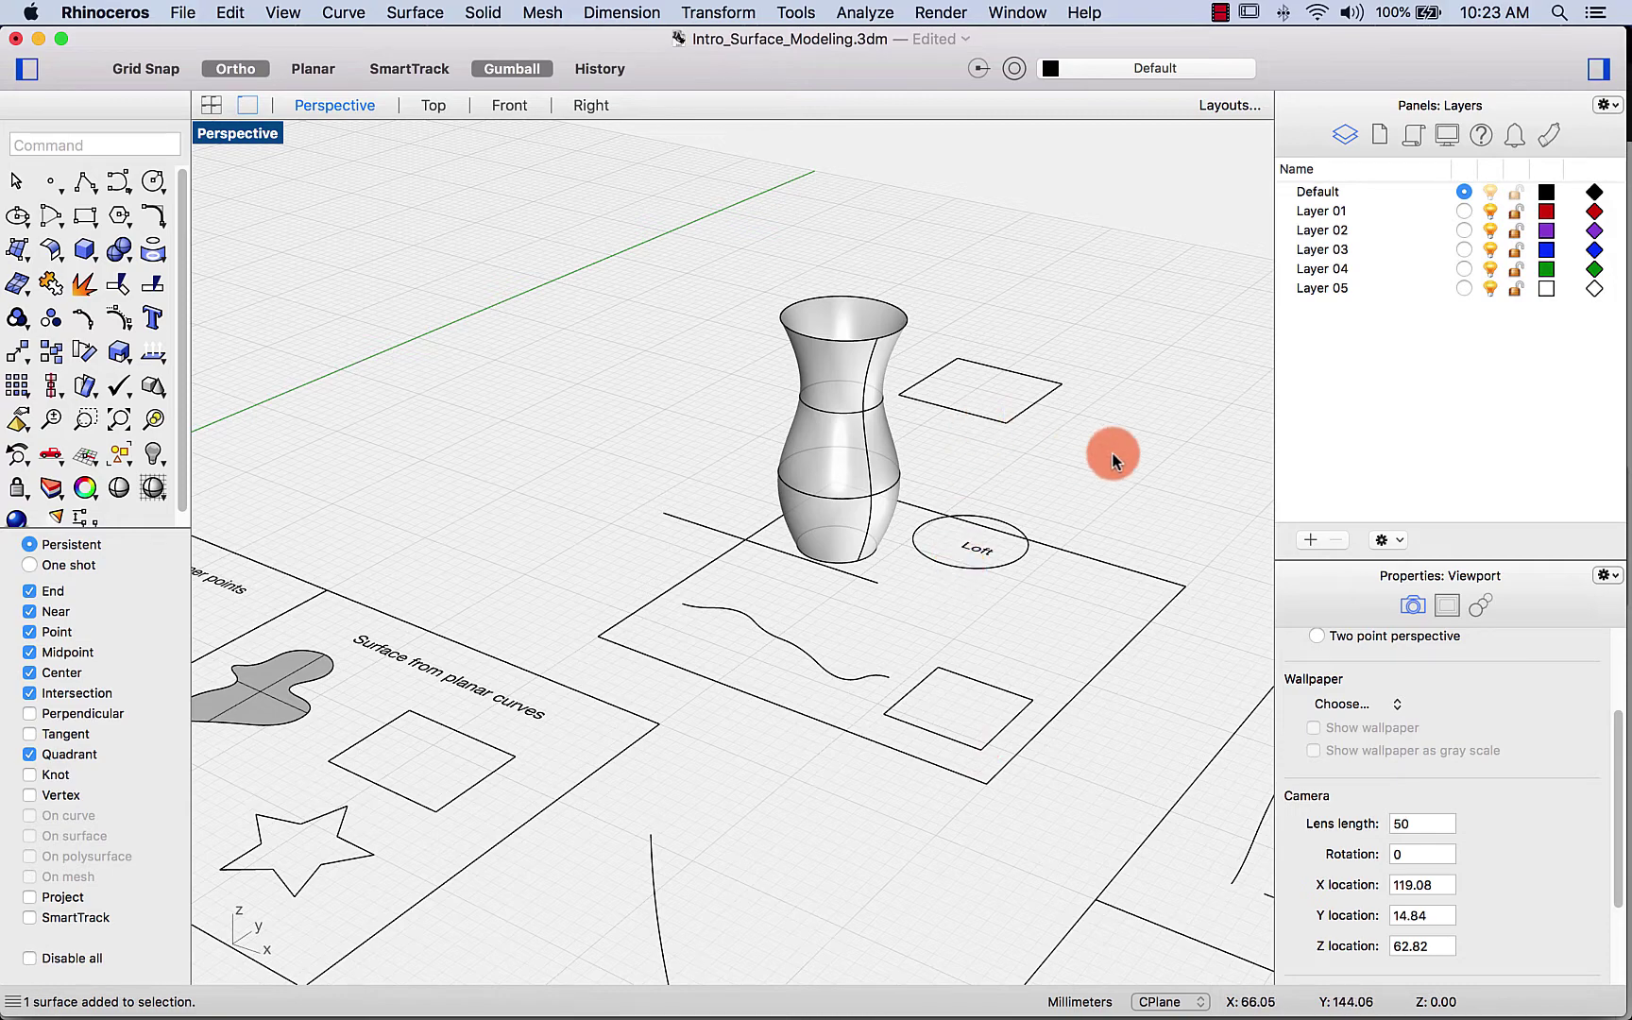
right_click_drag(1104, 452, 1097, 459)
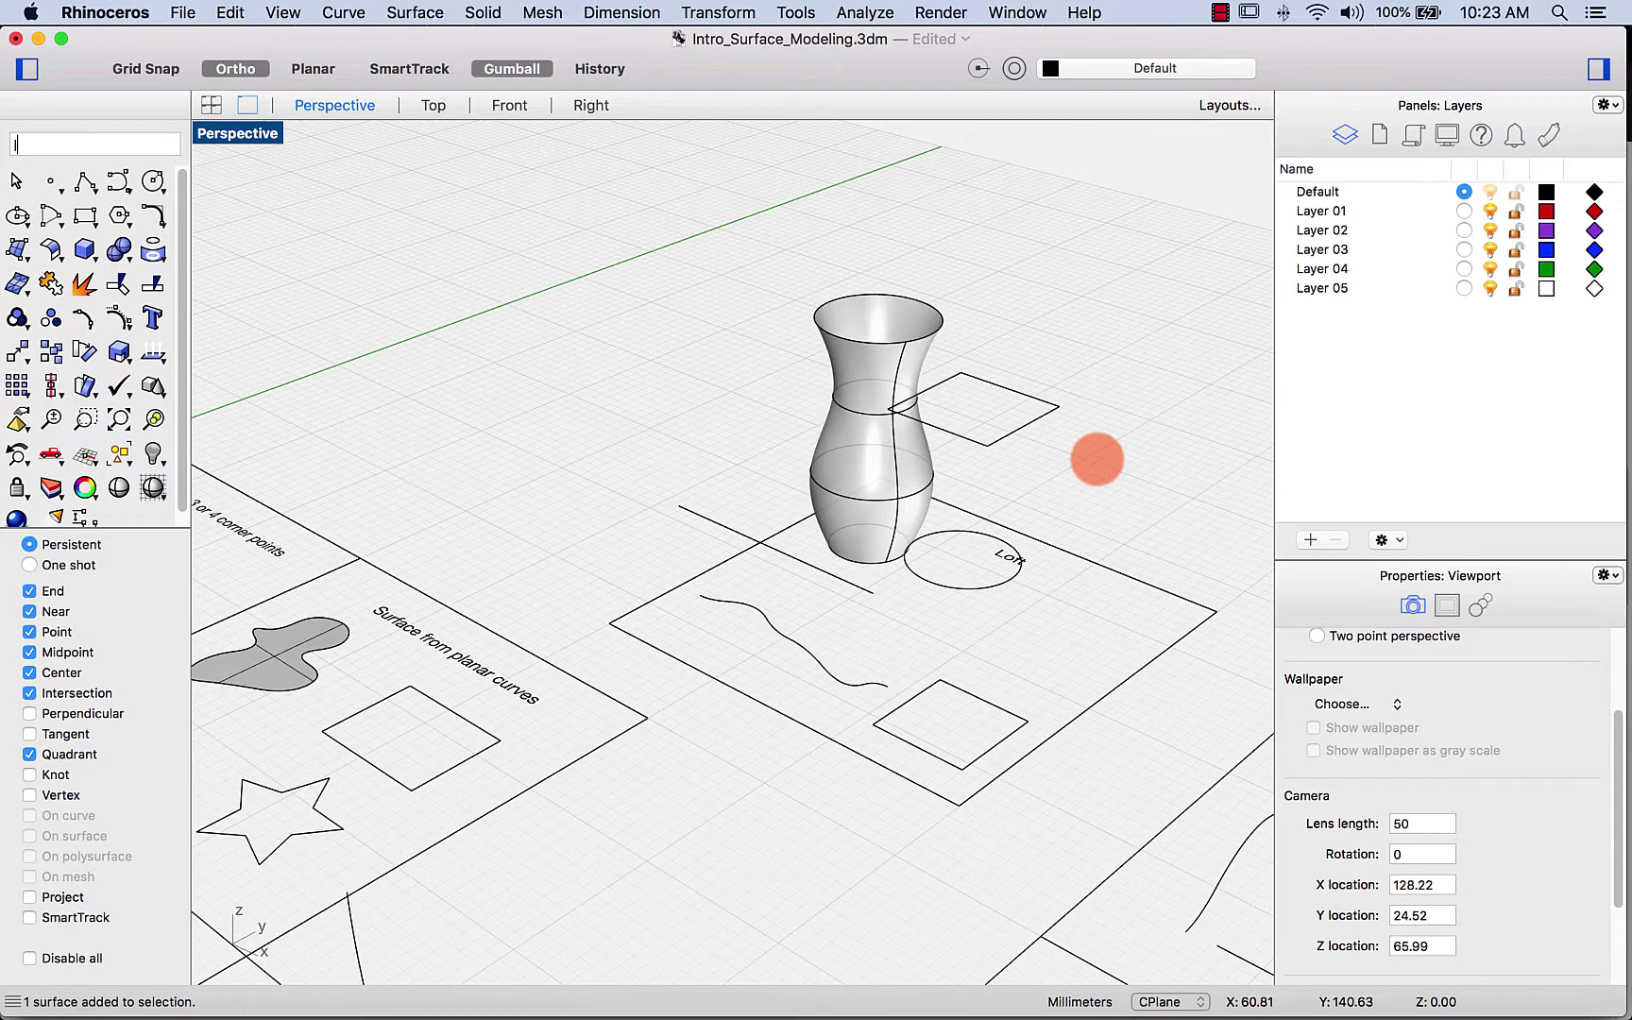
right_click(1097, 459)
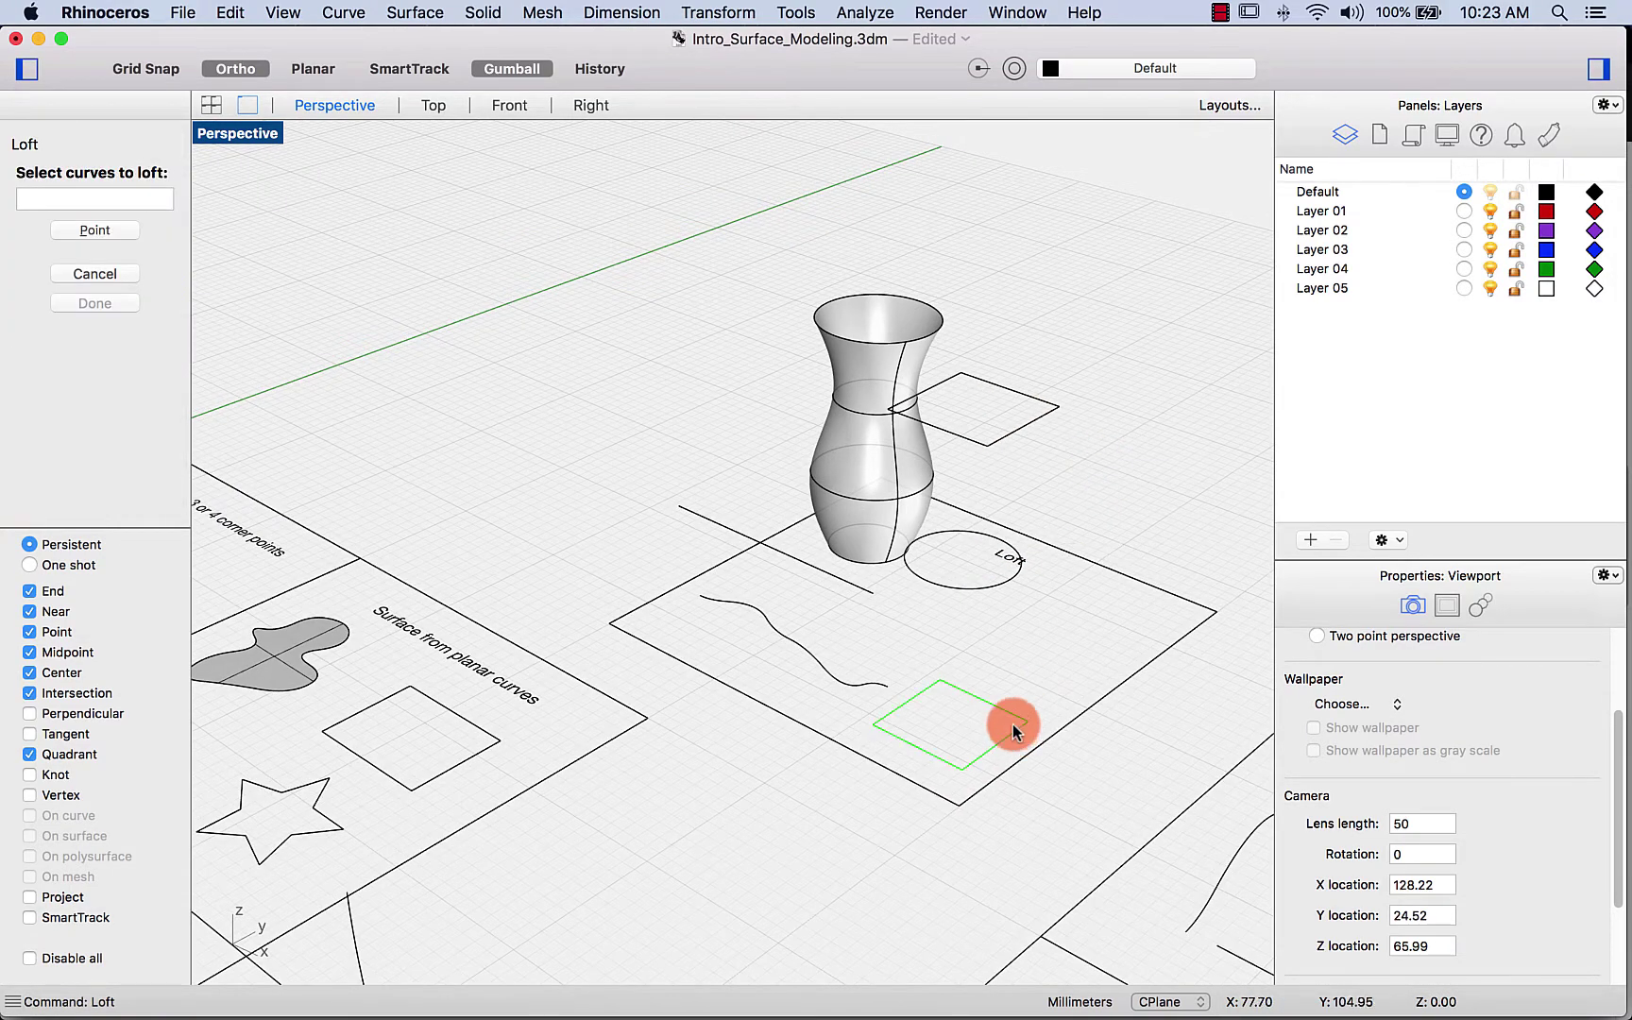
left_click(984, 591)
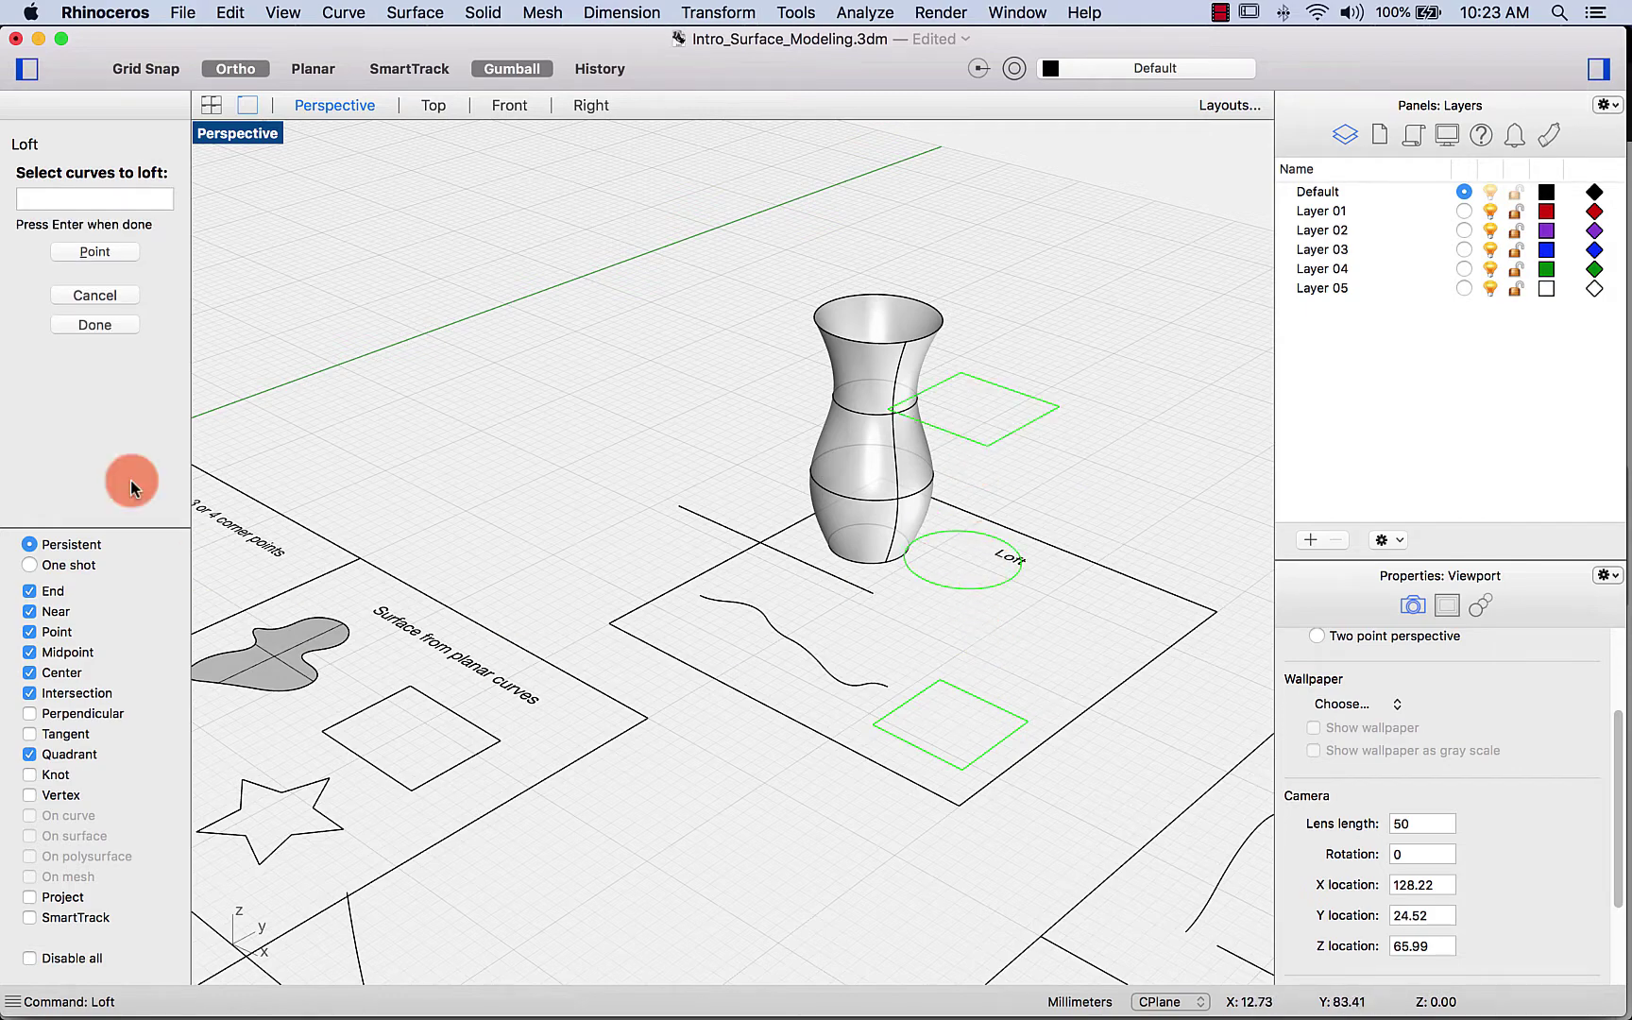
left_click(134, 321)
right_click_drag(980, 605, 1054, 598)
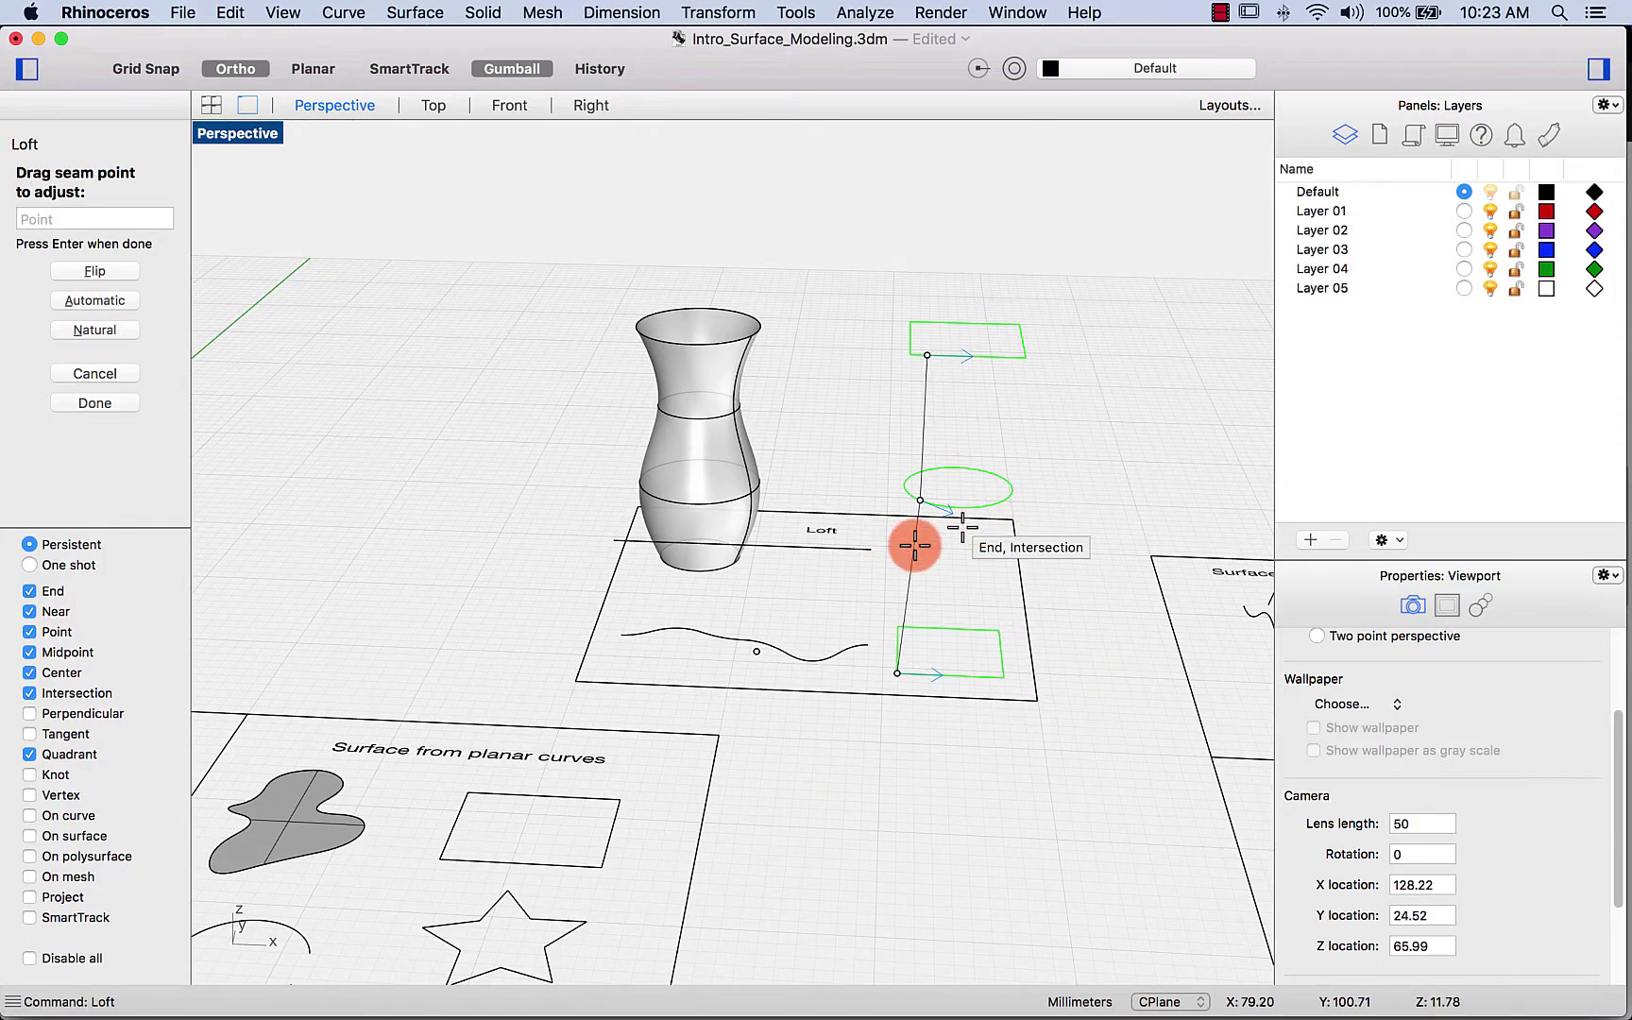
left_click(118, 403)
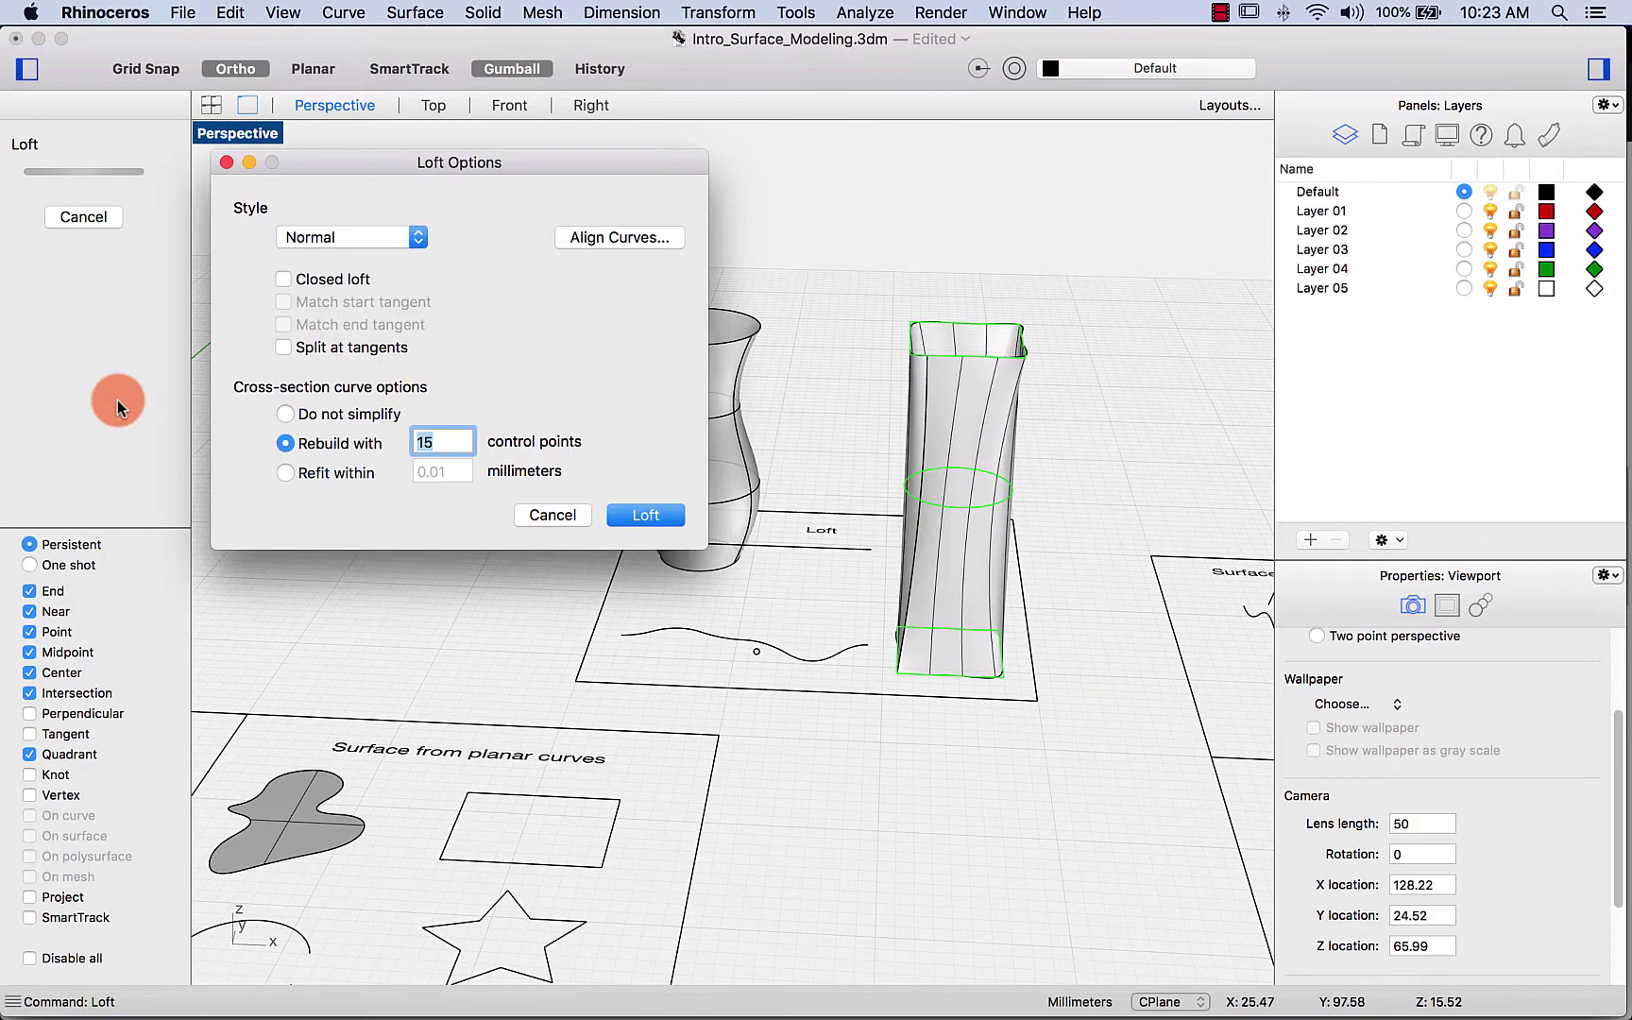
left_click(638, 516)
right_click_drag(732, 633, 923, 769)
key("super+z")
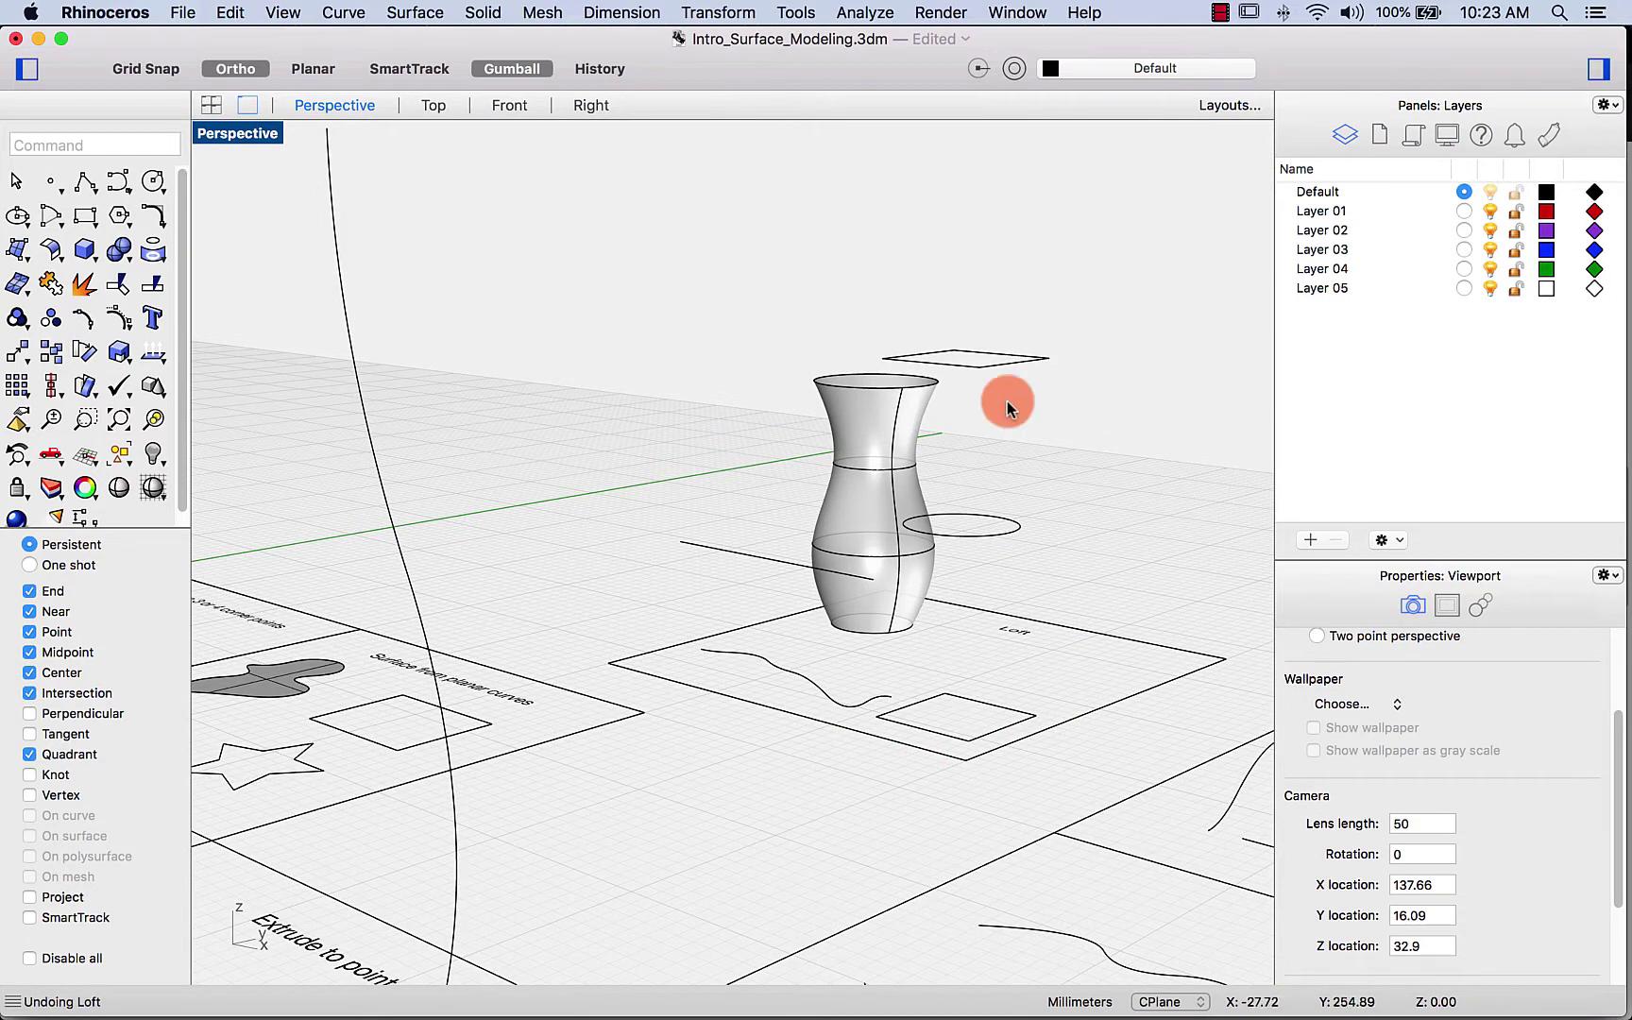
Step: Loft the circle and both squares again, picking all three on the same side, using Normal style and 15 points, and undo it
right_click(836, 503)
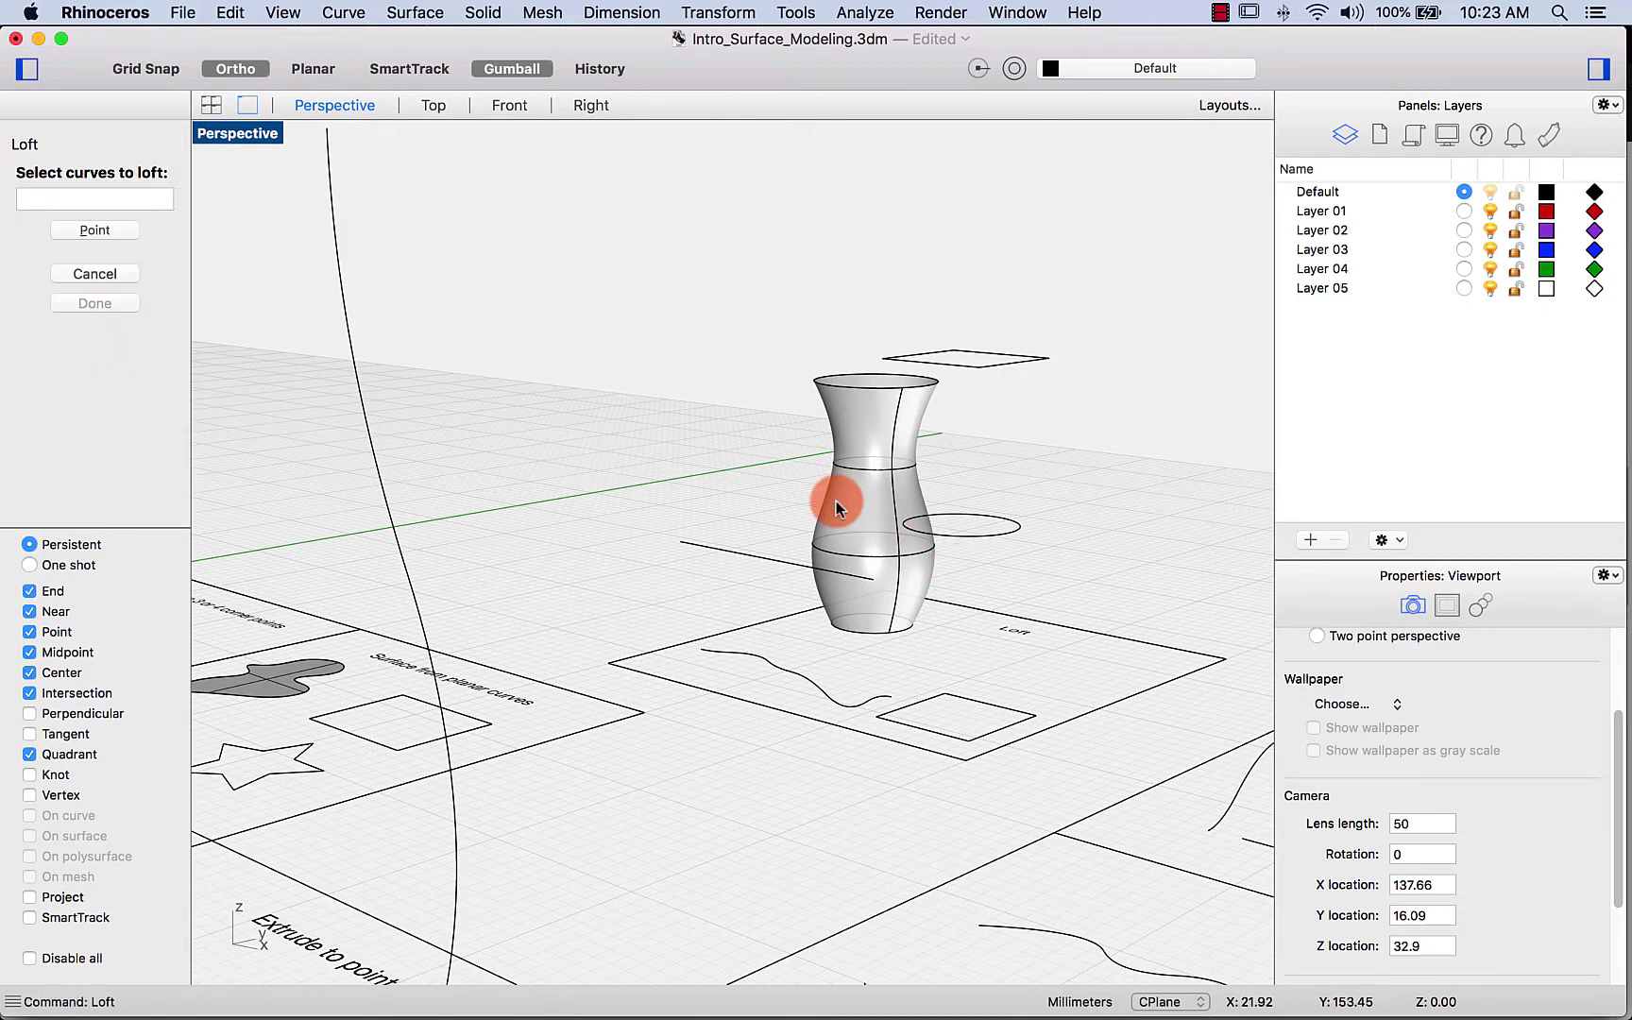
left_click(1008, 537)
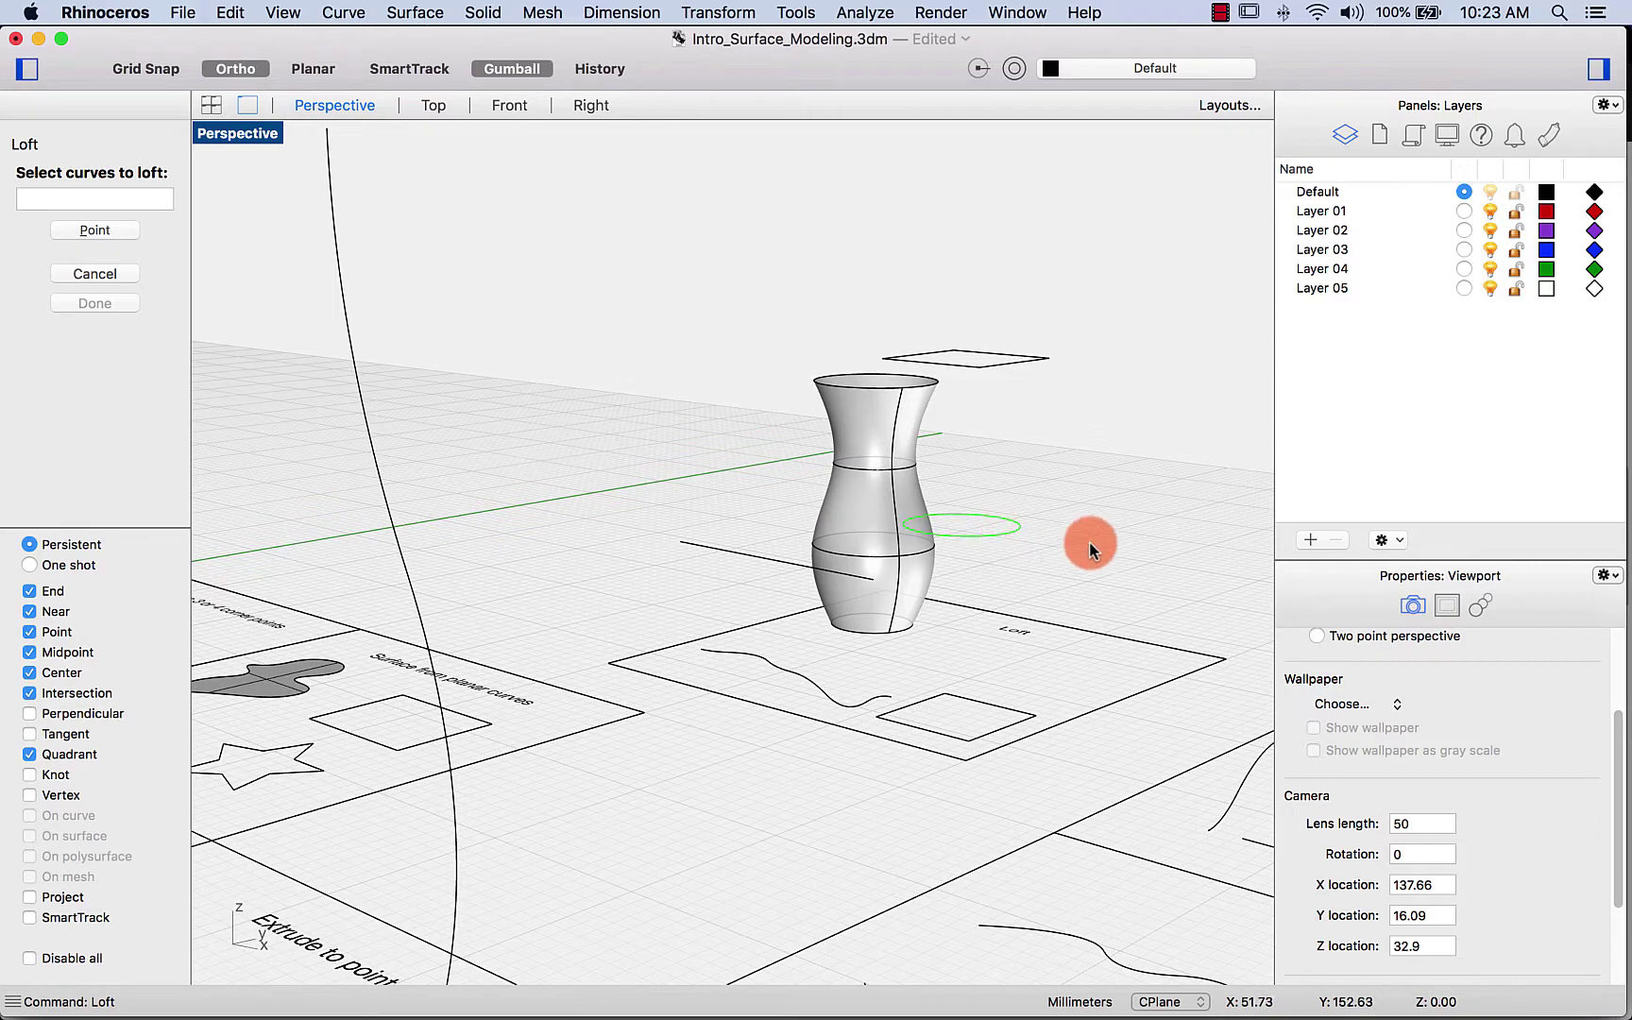
left_click(1032, 357)
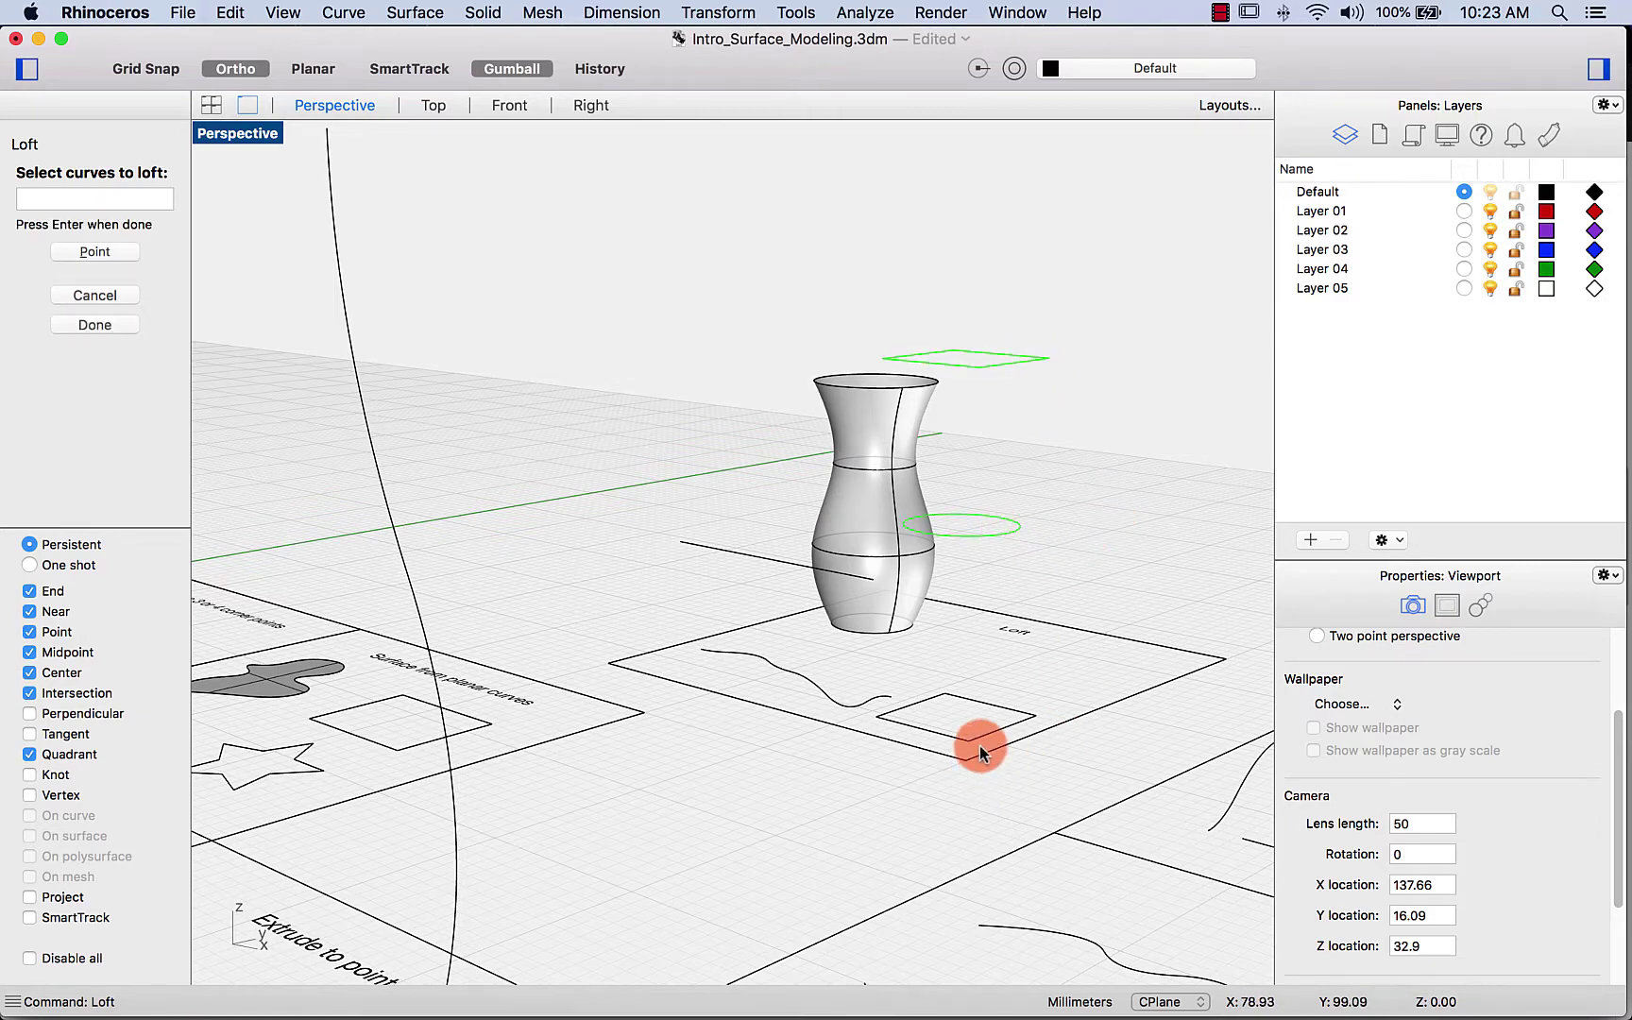
left_click(104, 324)
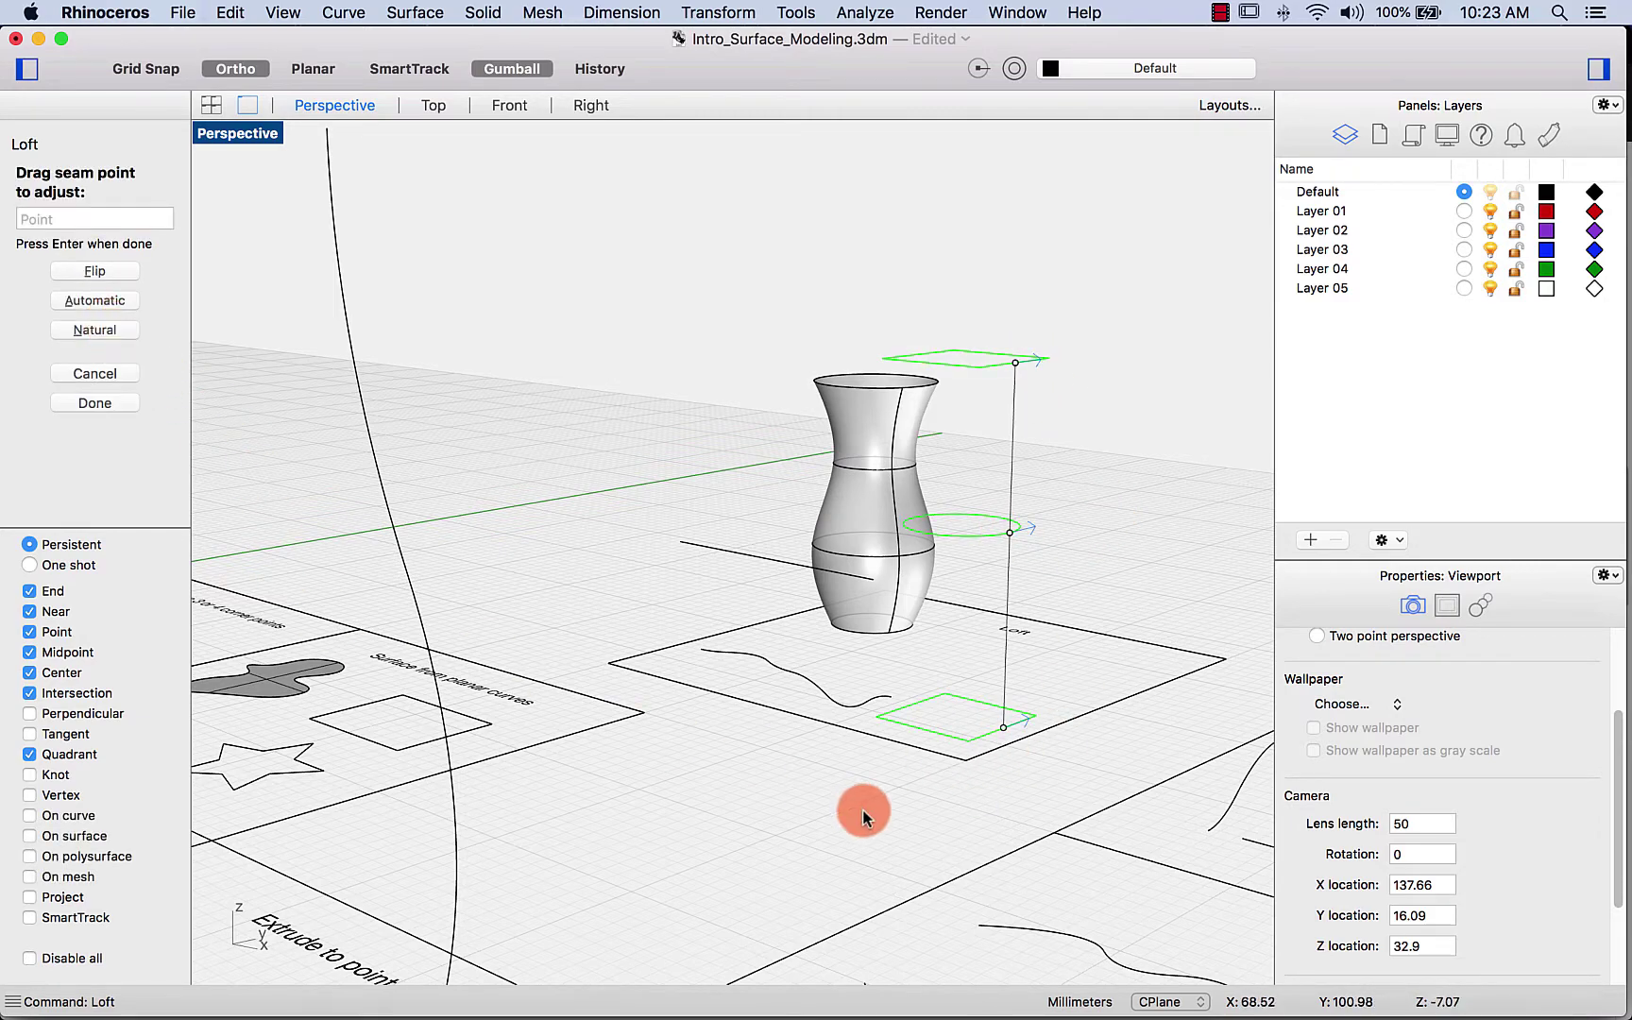
left_click(87, 404)
mouse_move(769, 780)
right_mouse_down()
mouse_move(680, 818)
mouse_move(674, 907)
mouse_move(693, 788)
mouse_move(752, 776)
right_mouse_up()
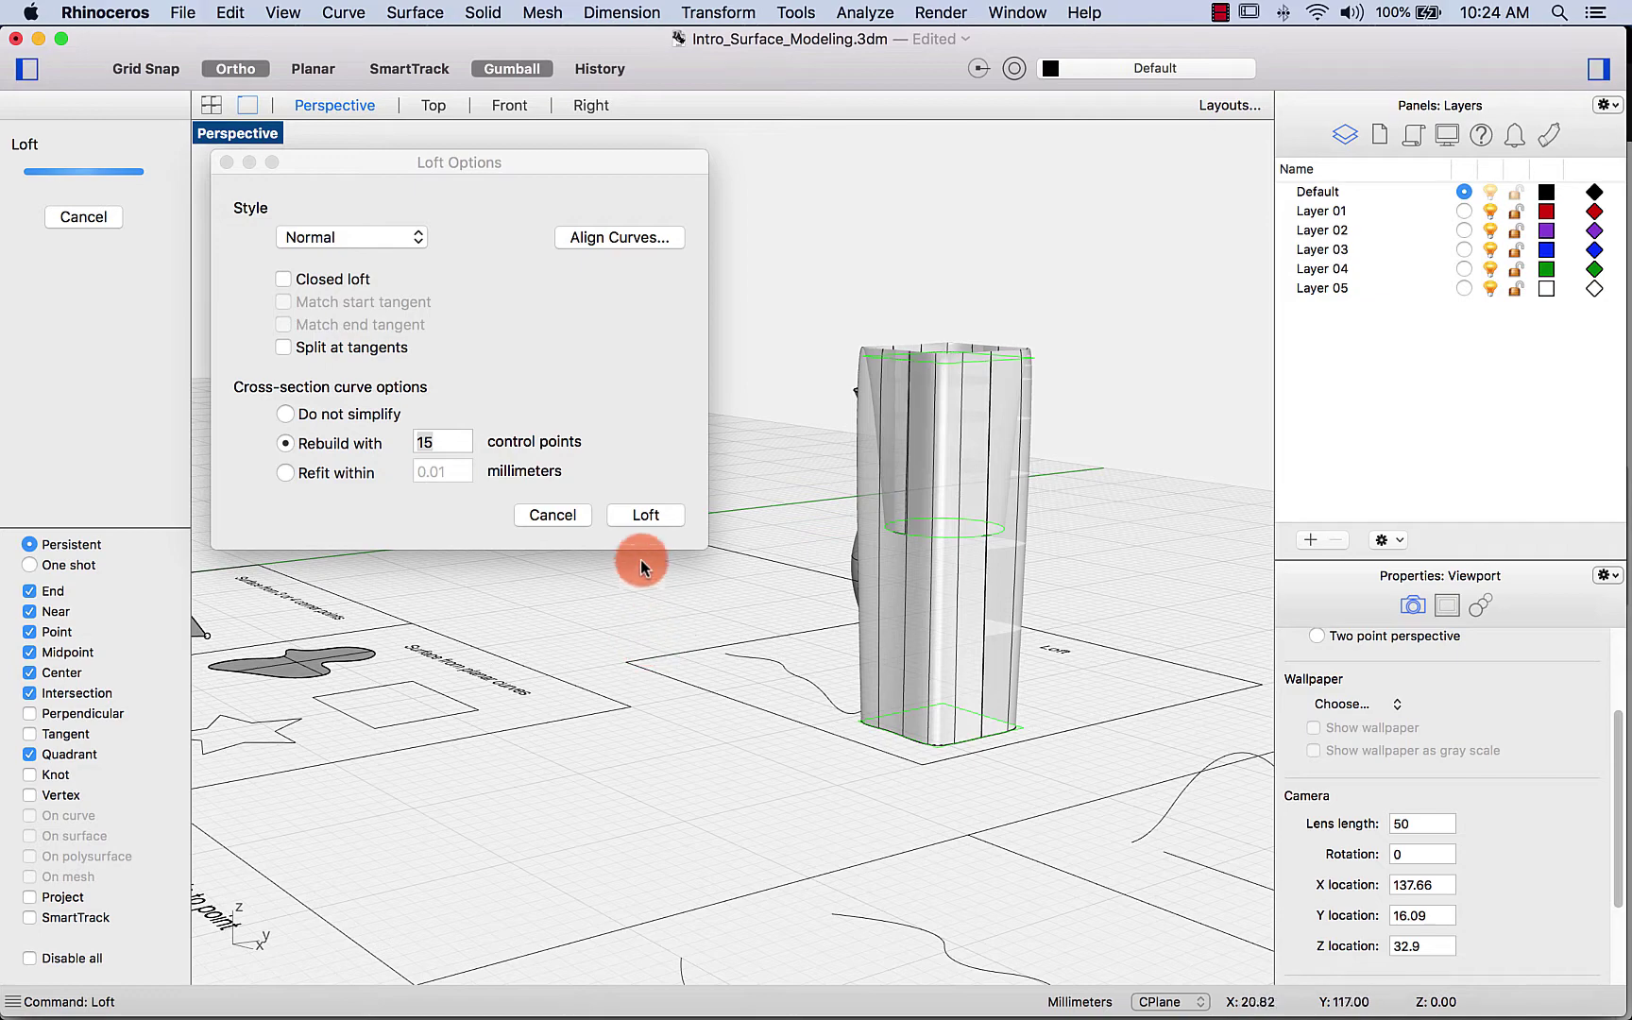
left_click(655, 518)
key("super+z")
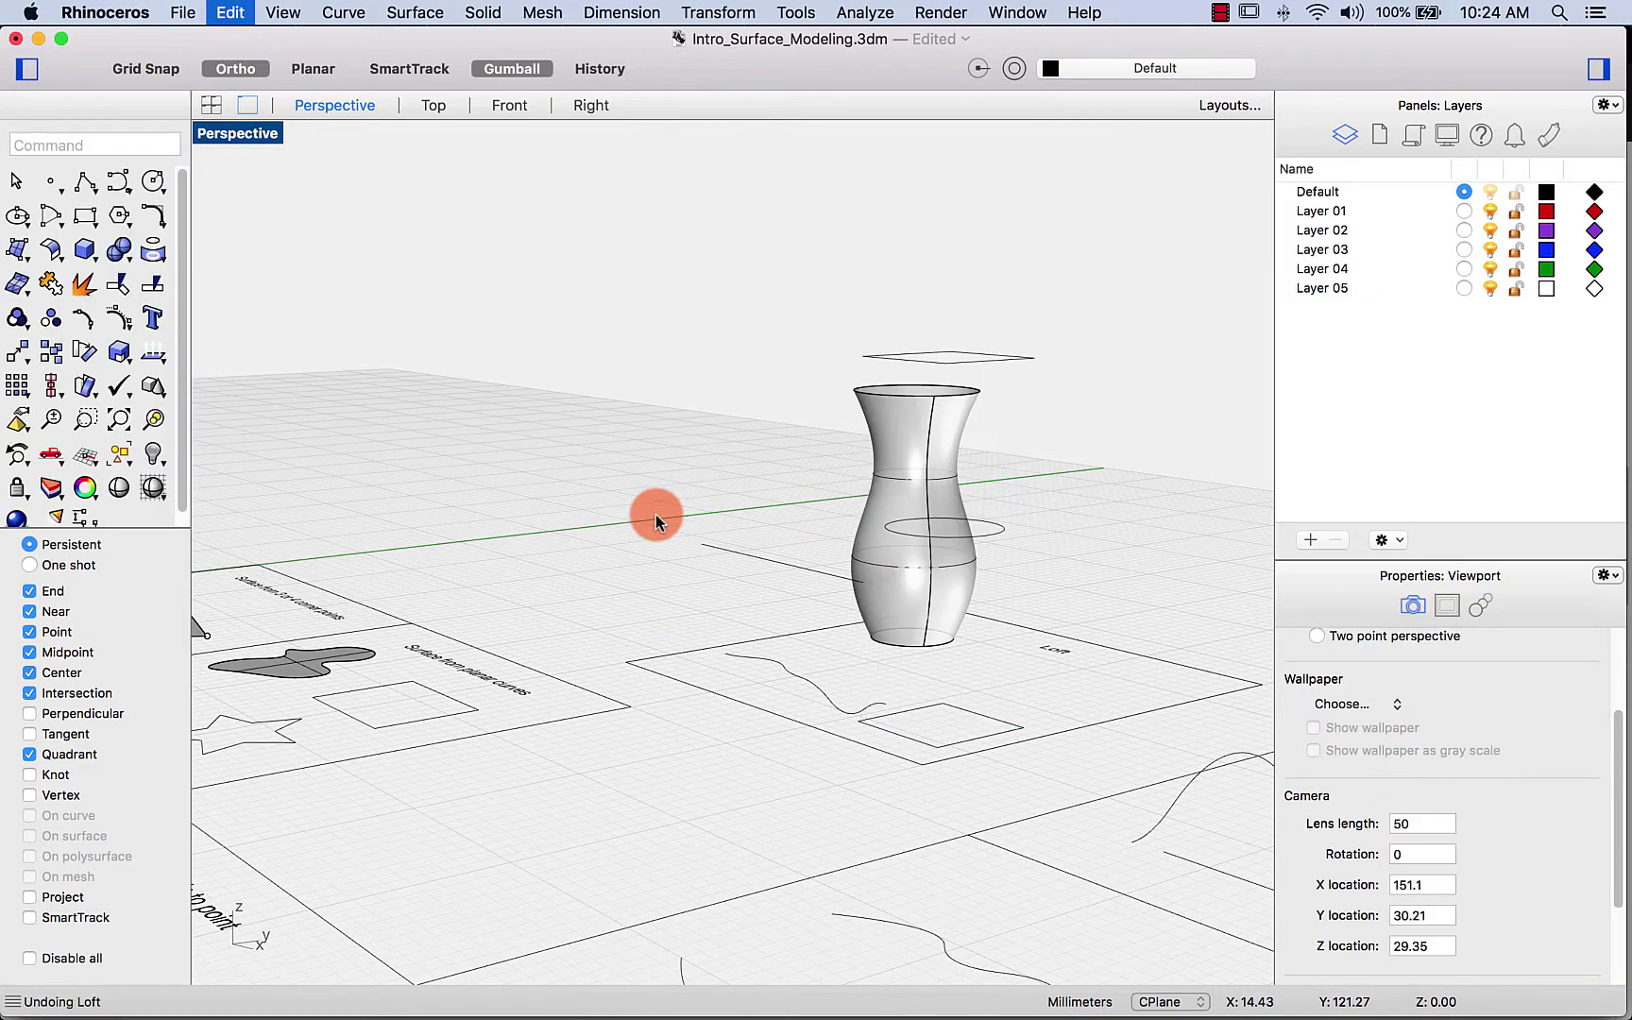
Step: Try lofting the lower square, circle and upper square with the upper square's seam direction flipped, and undo the loft
right_click_drag(685, 757, 714, 799)
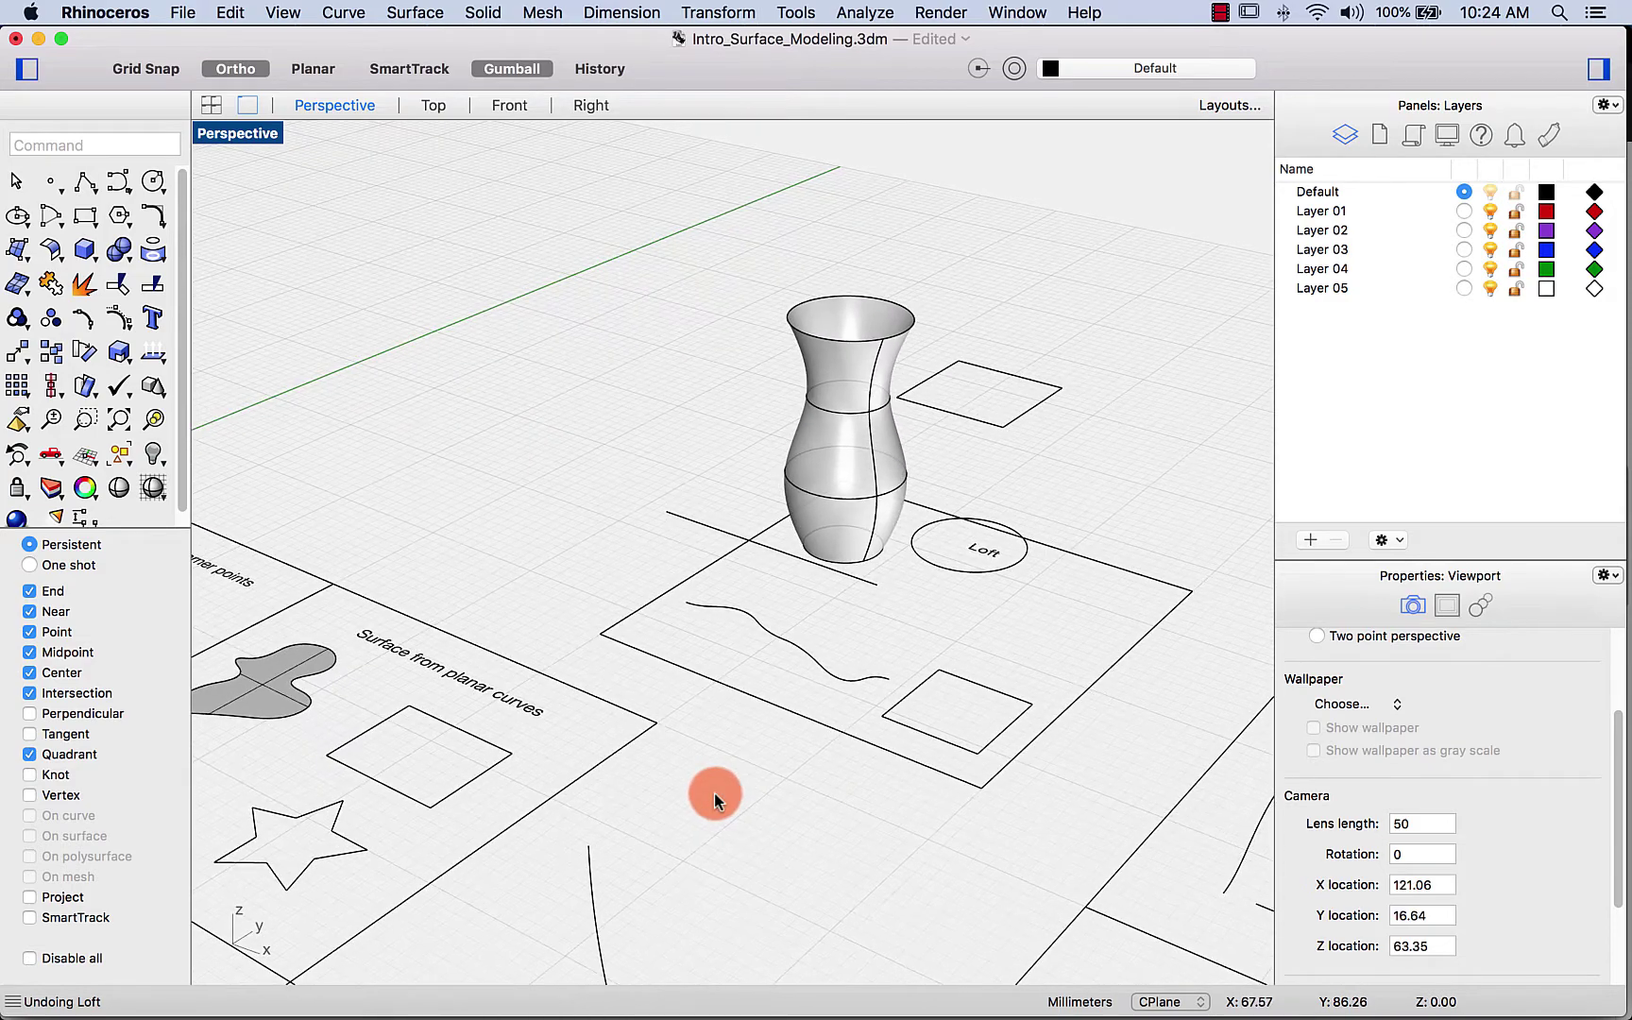
key("Return")
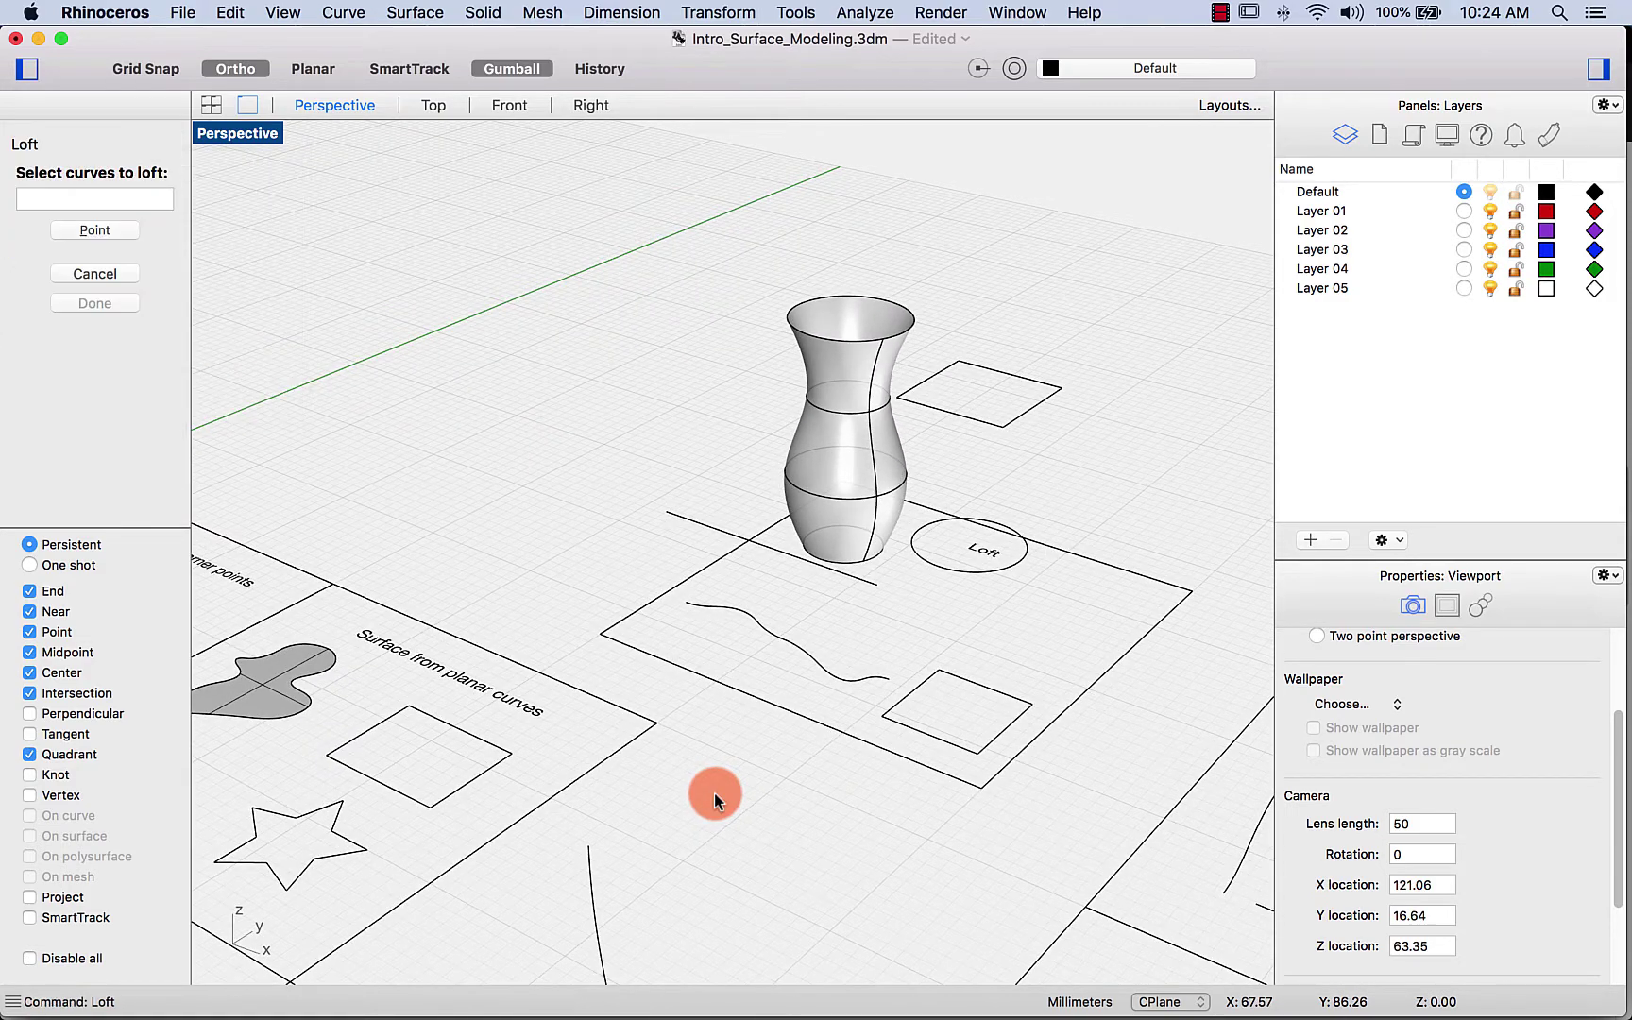
left_click(957, 572)
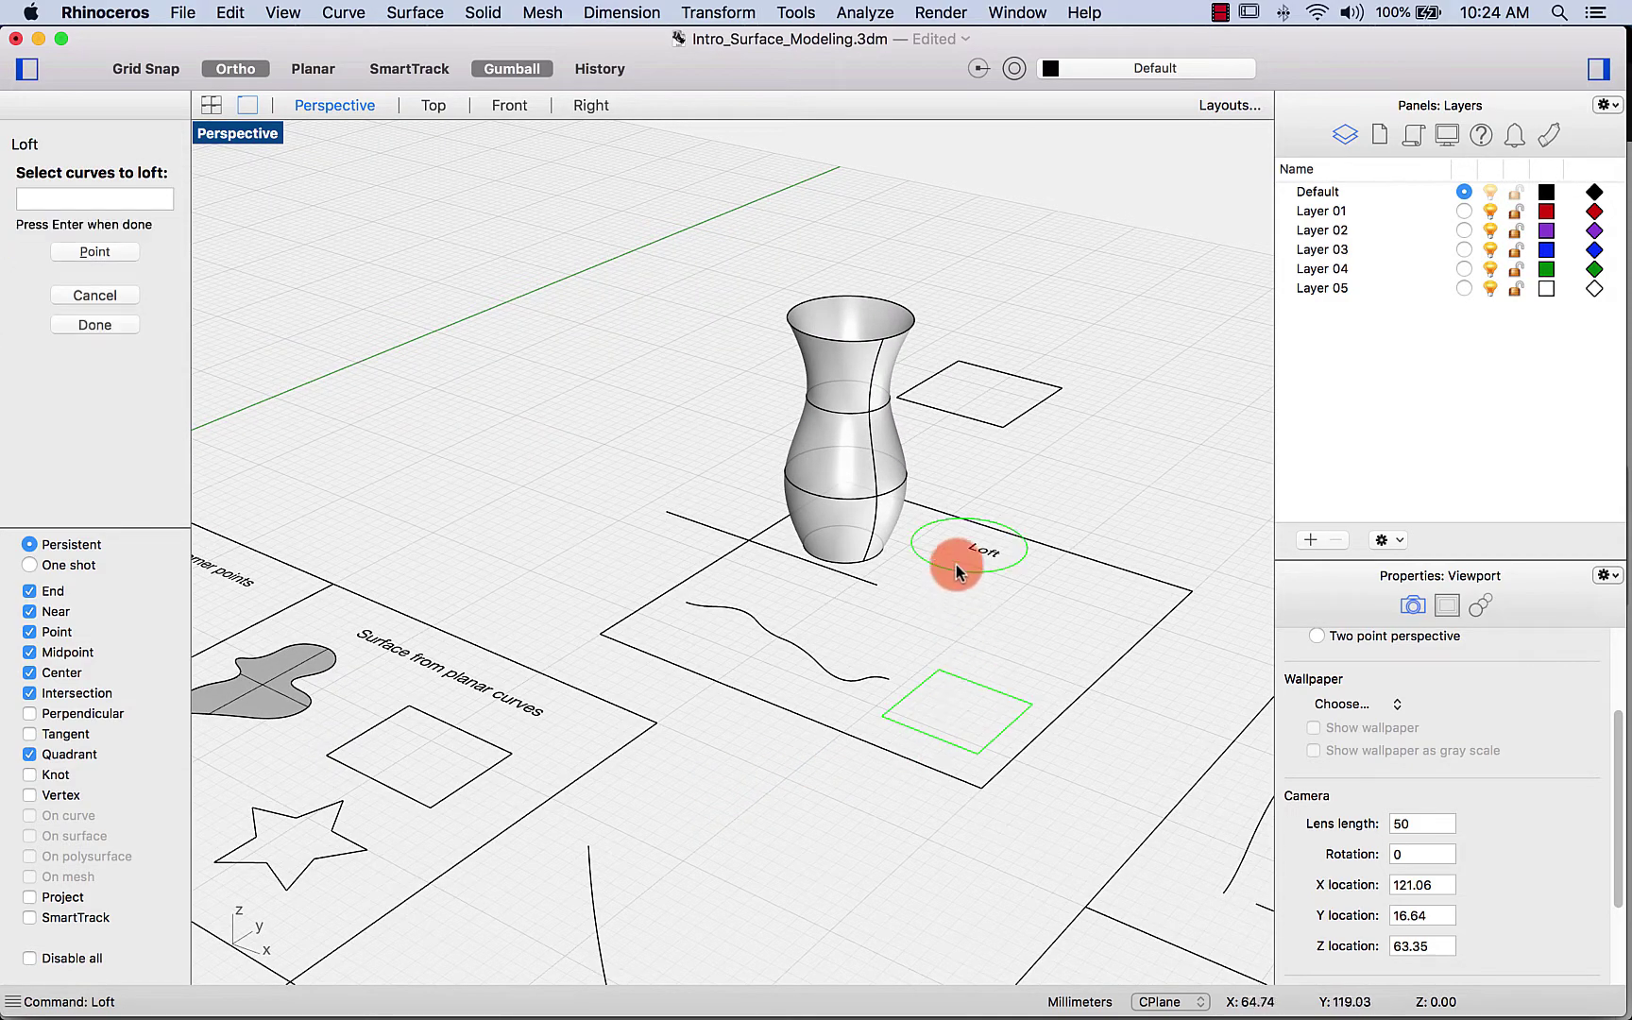
left_click(973, 413)
left_click(85, 325)
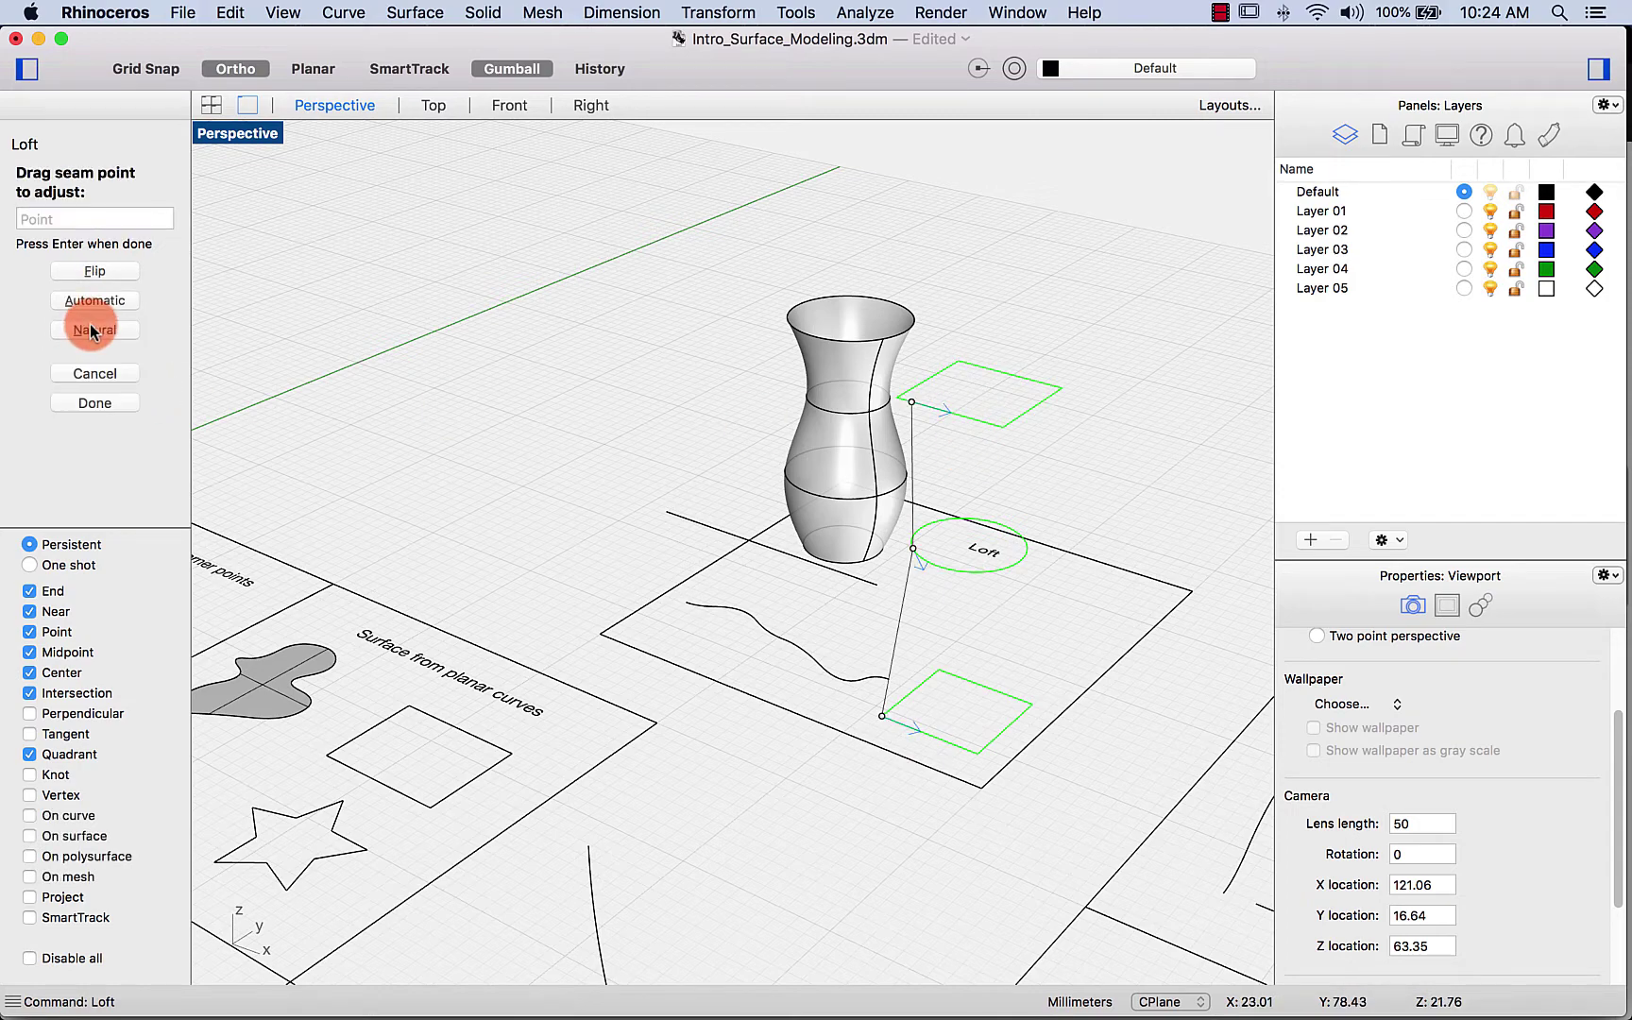
right_click_drag(1029, 638, 977, 521)
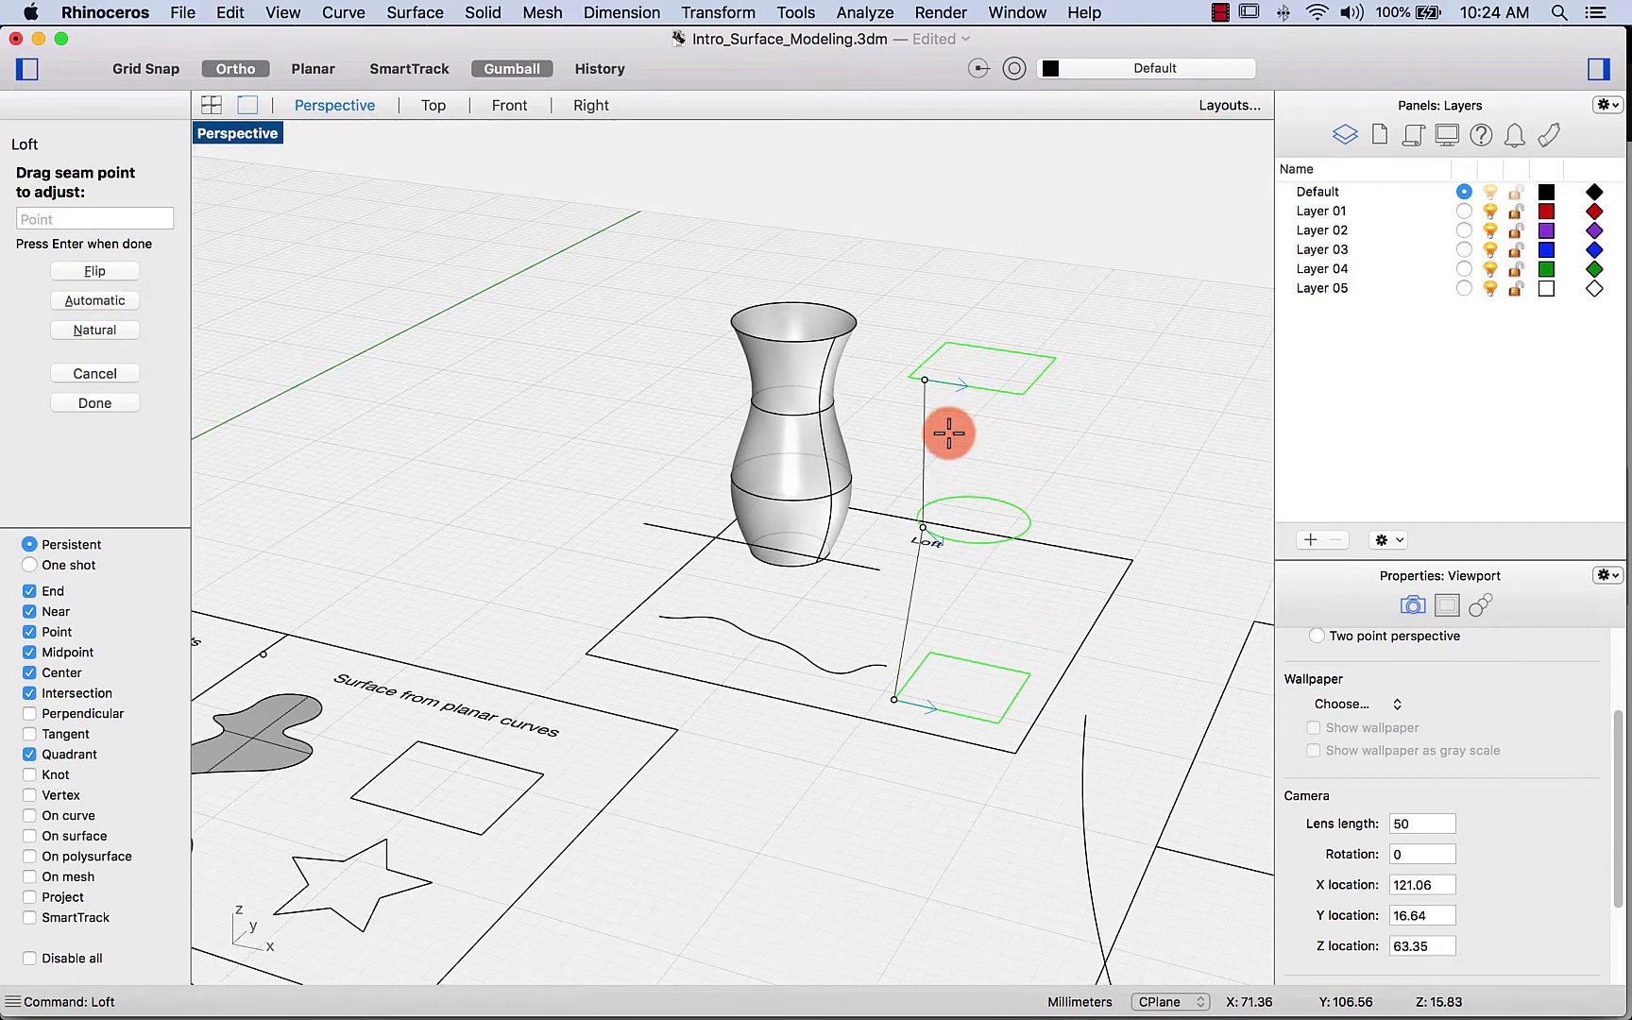
left_click(94, 272)
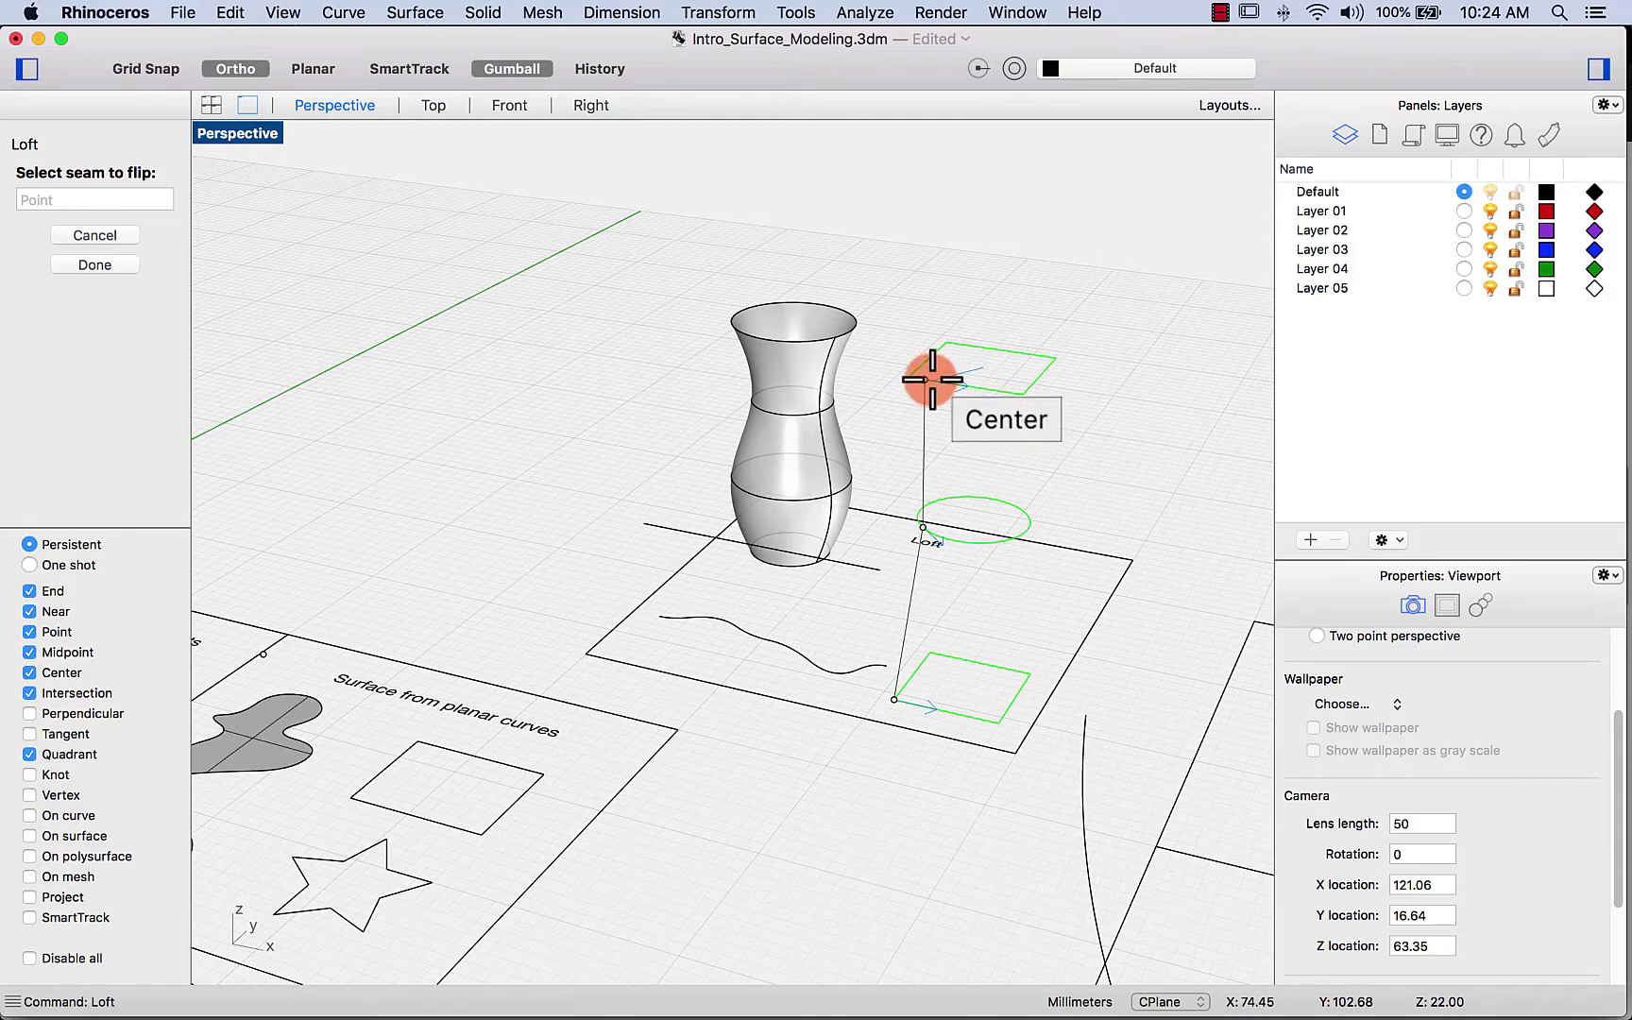
left_click(944, 387)
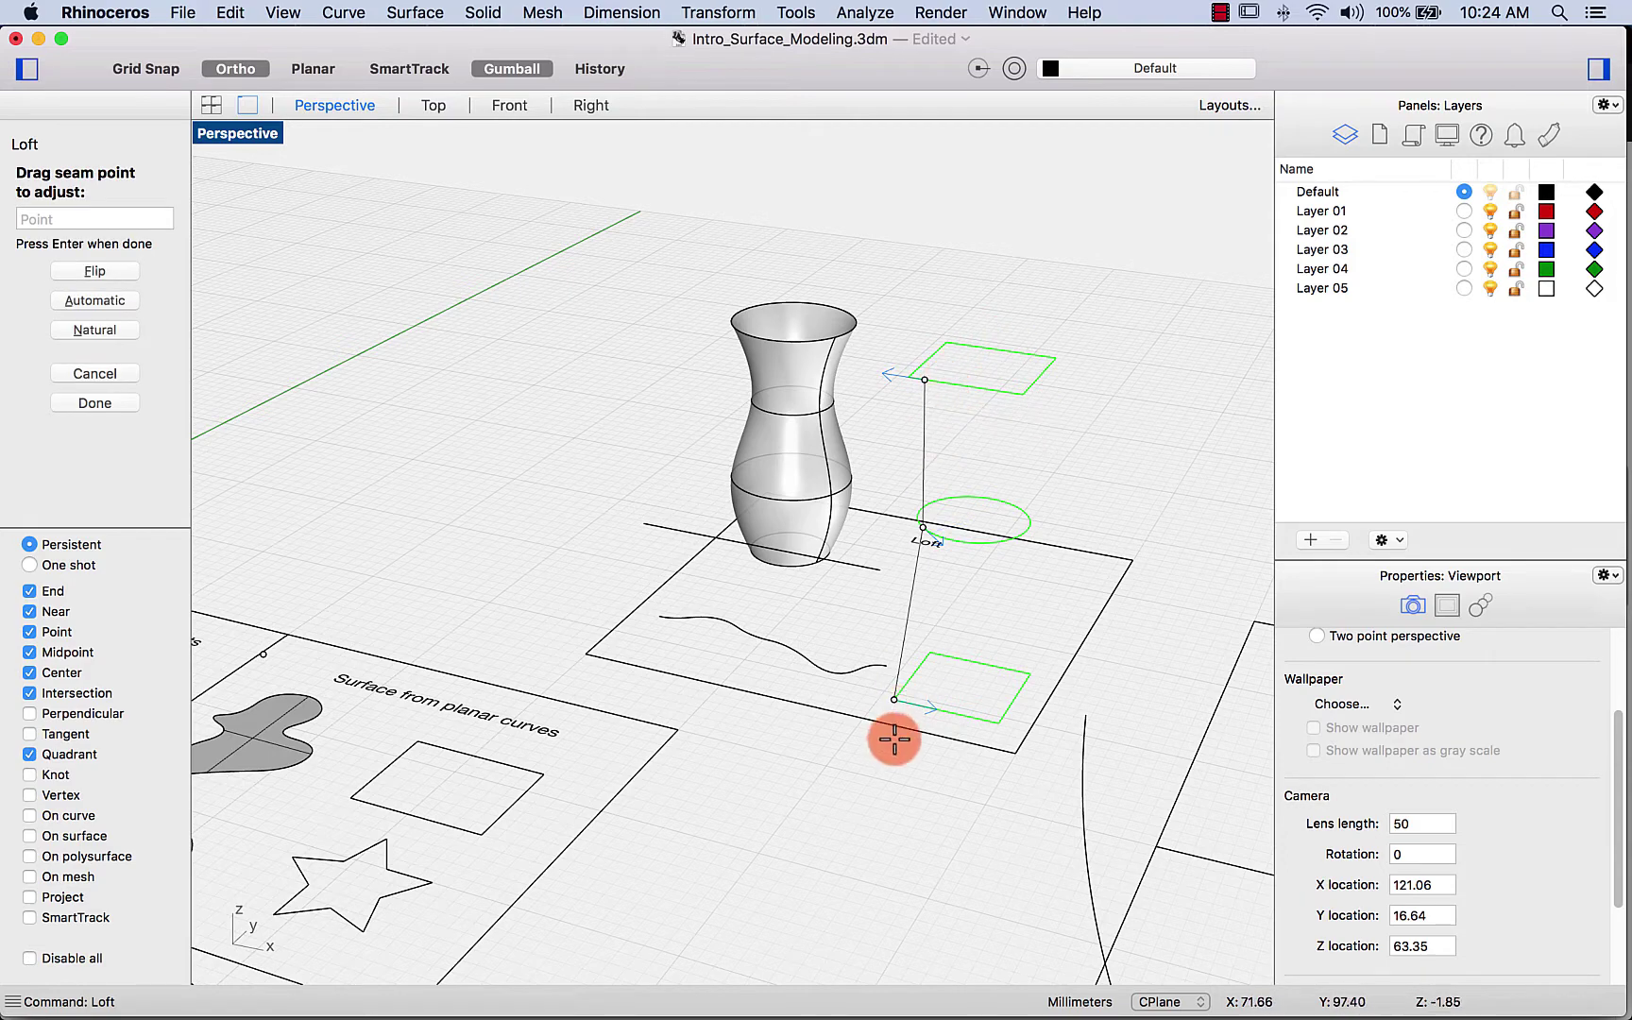
left_click(90, 403)
left_click(647, 515)
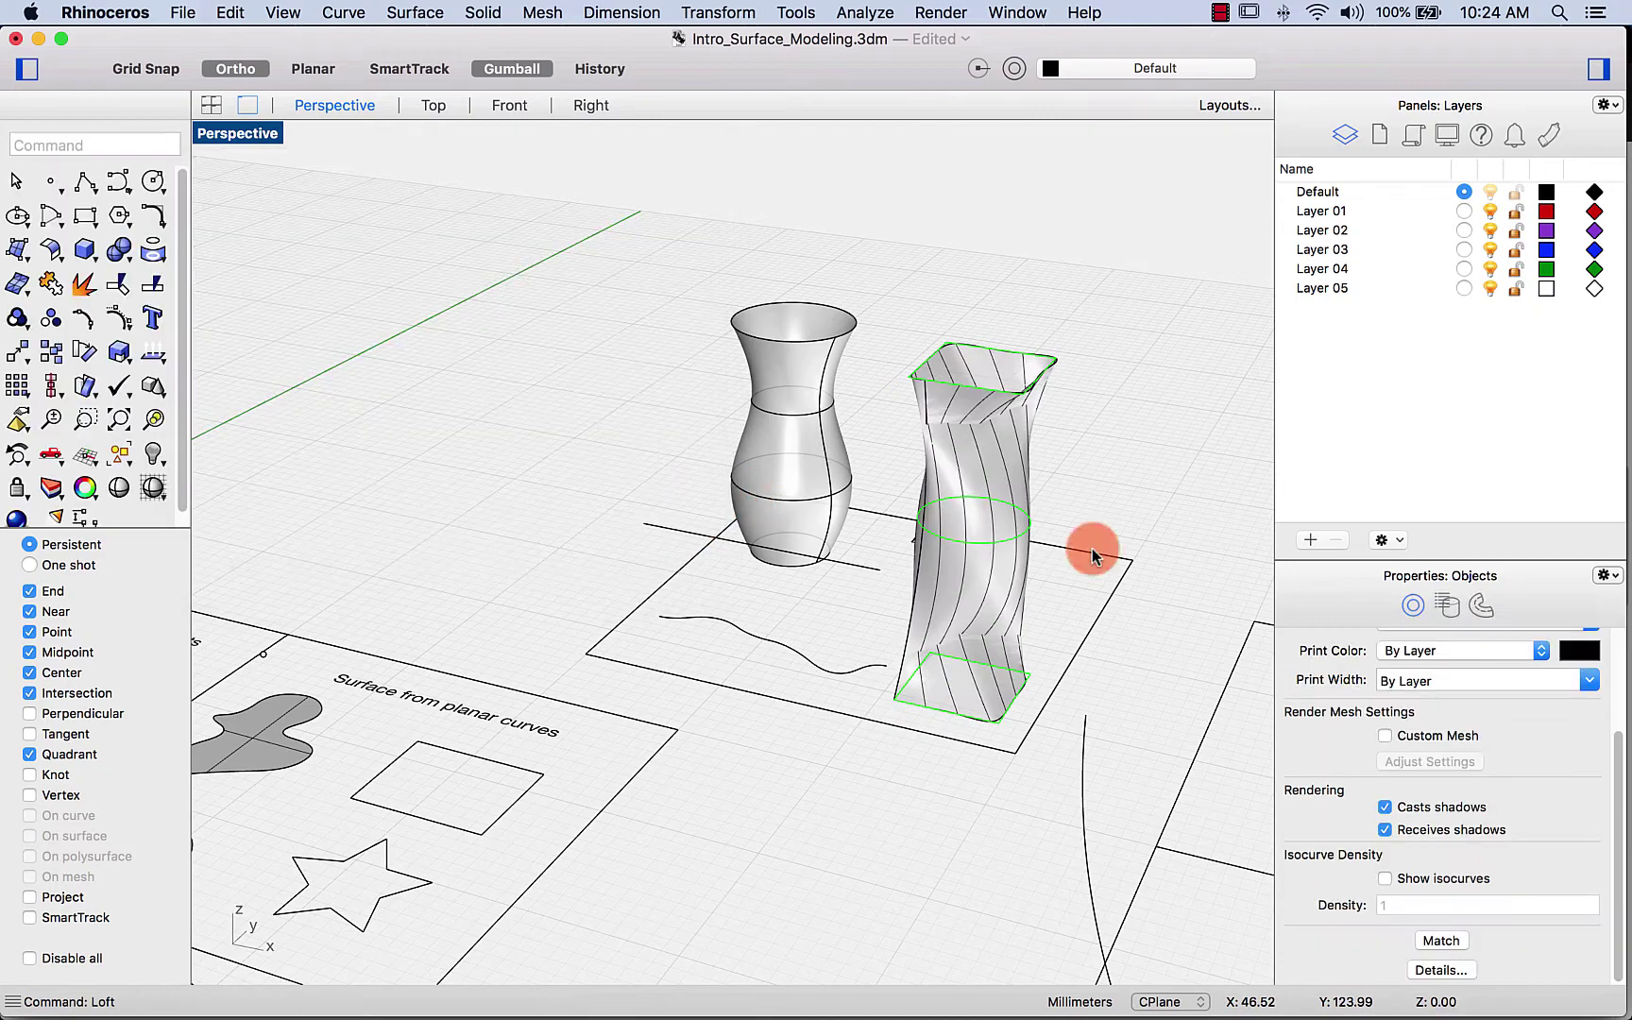
mouse_move(1136, 467)
right_mouse_down()
mouse_move(922, 498)
mouse_move(893, 595)
mouse_move(936, 433)
mouse_move(1133, 438)
mouse_move(1203, 467)
mouse_move(1144, 457)
right_mouse_up()
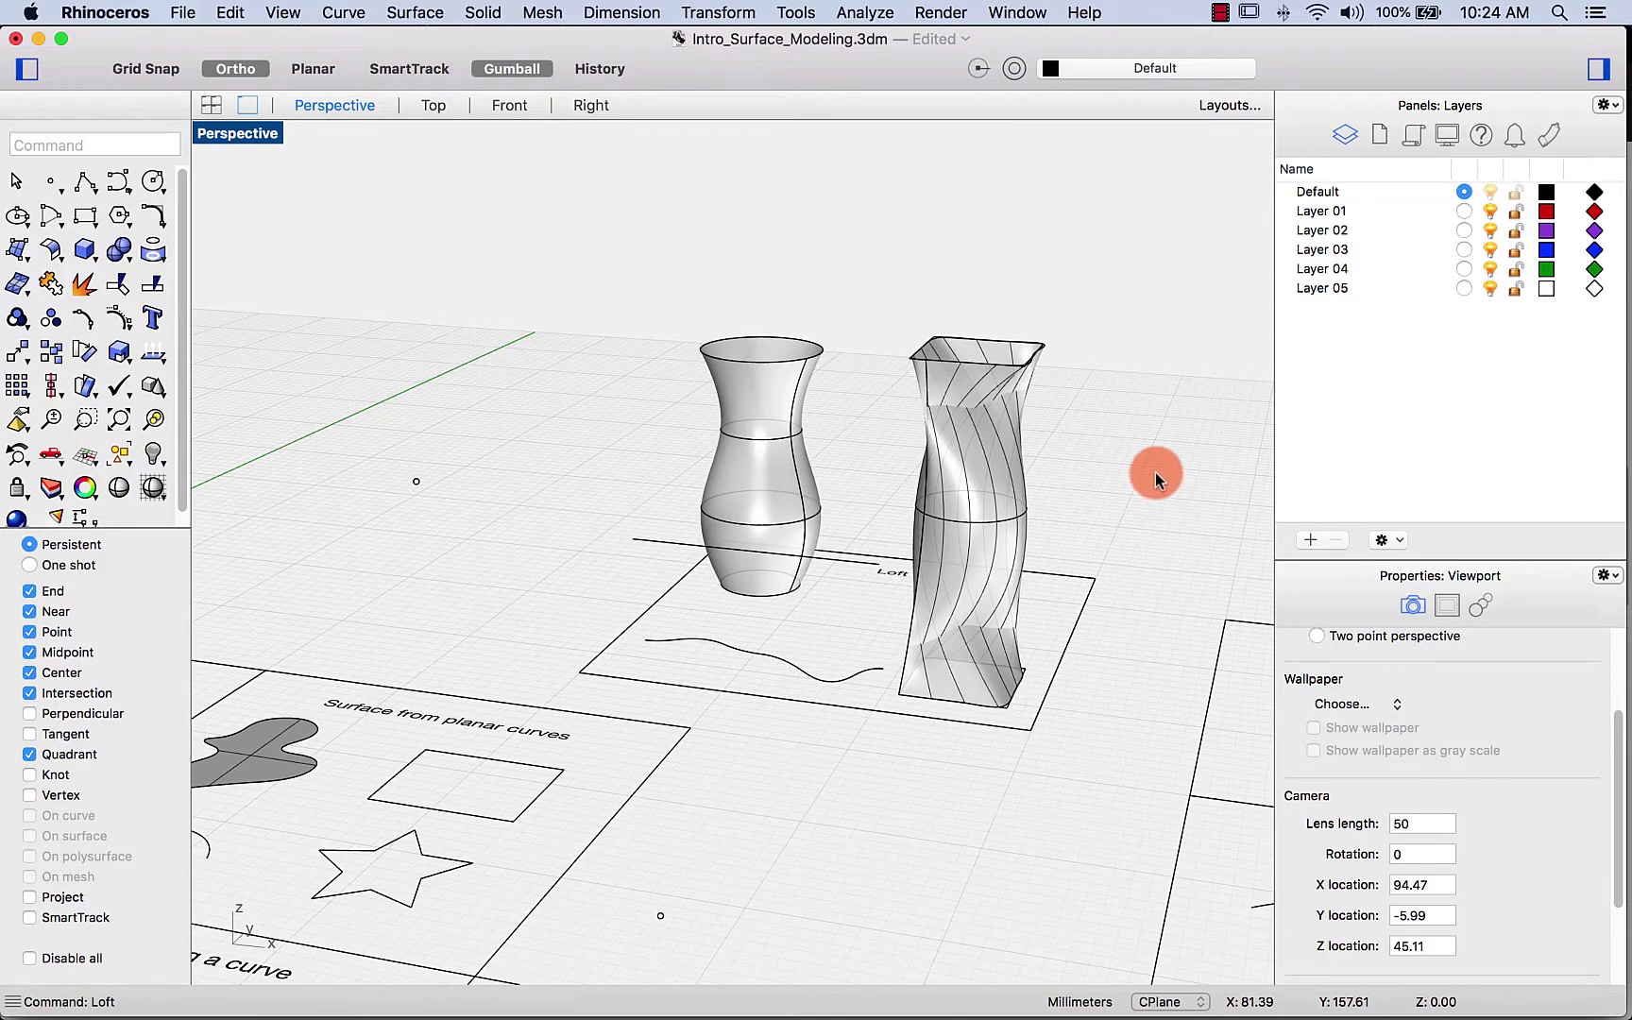
key("super+z")
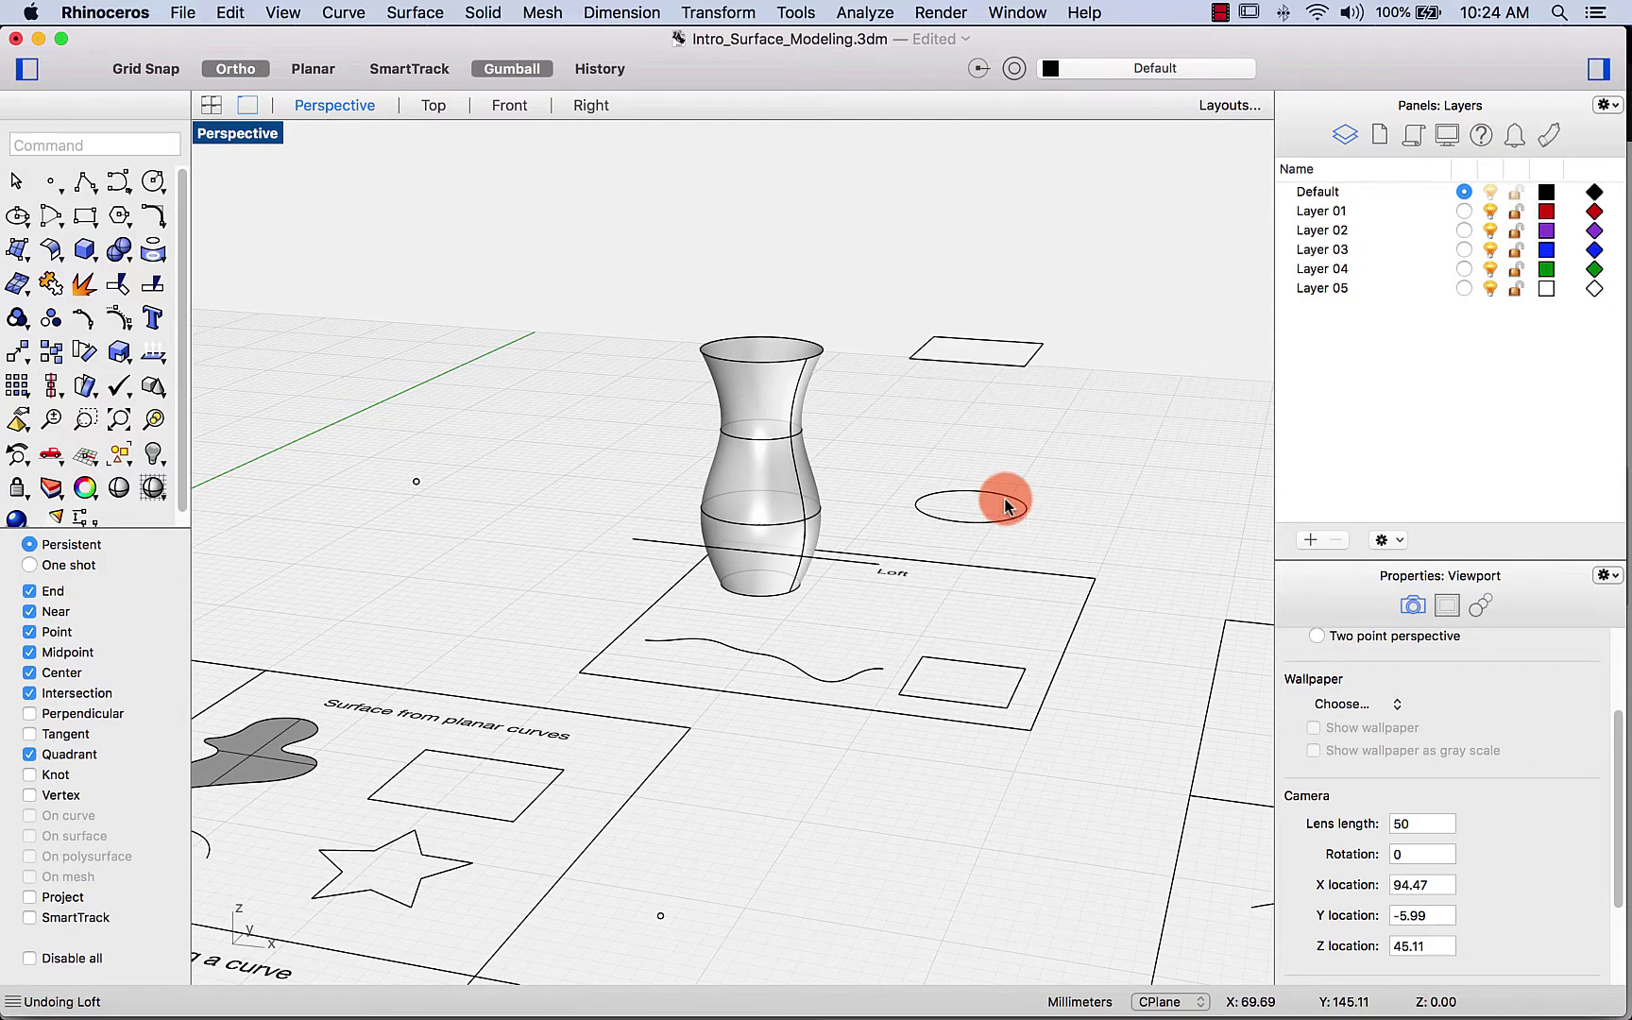
left_click(956, 703)
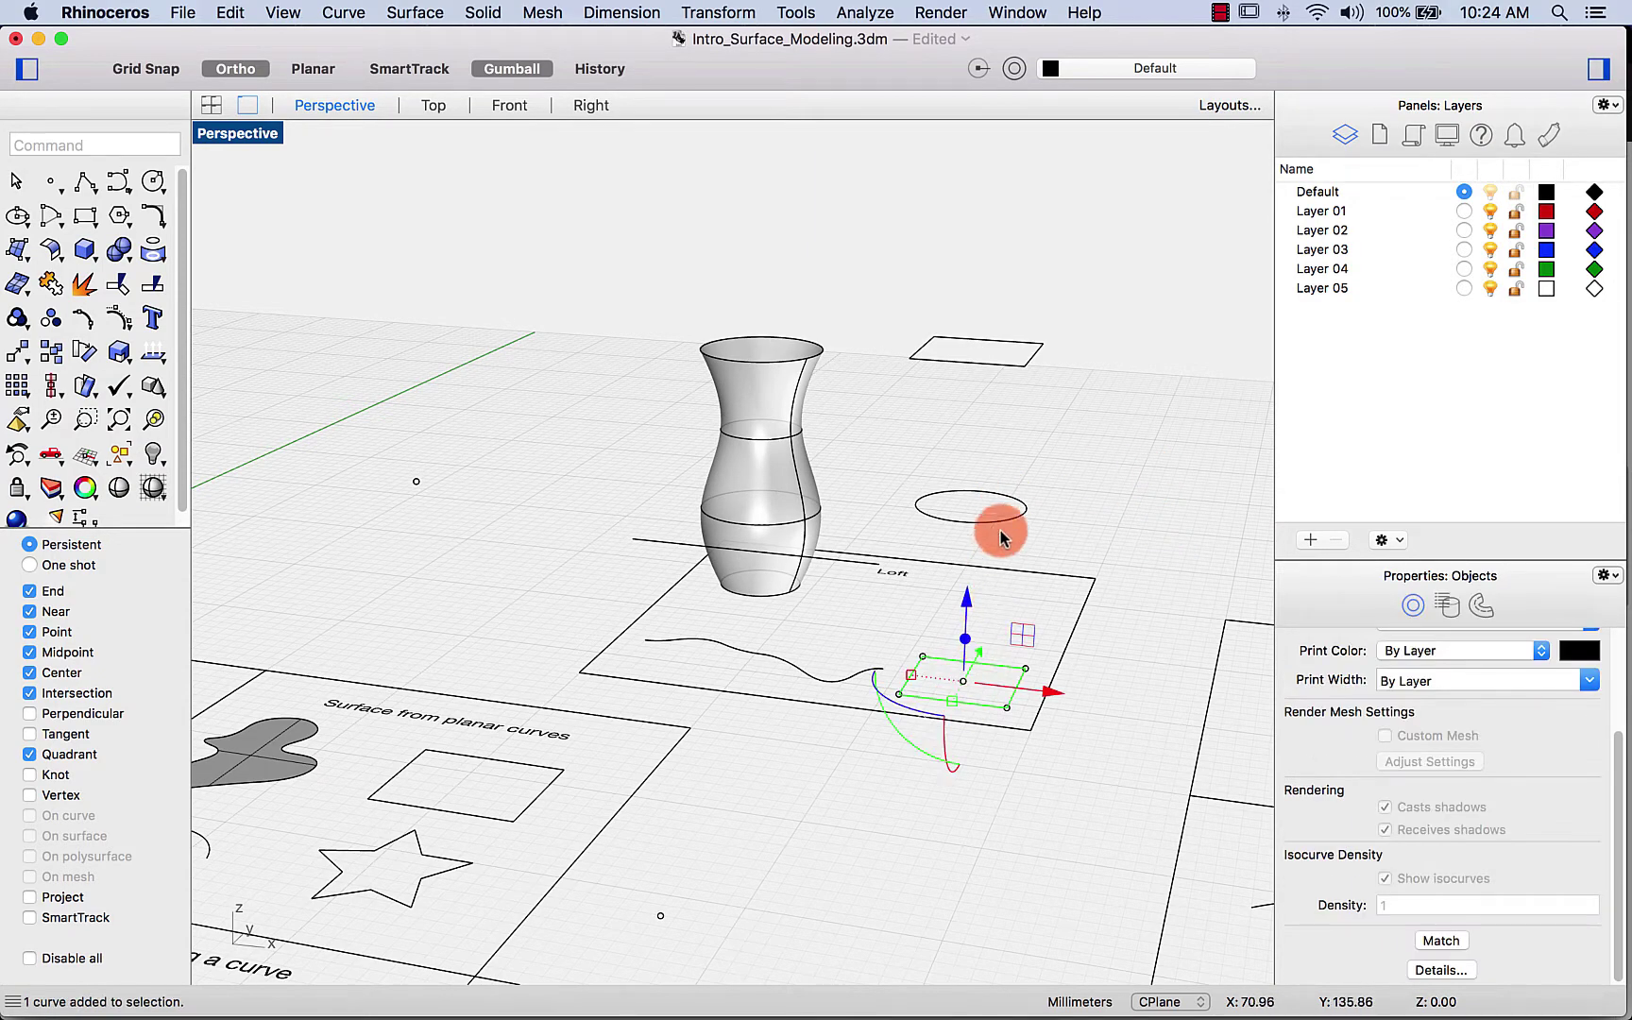
left_click(1016, 369, "shift")
left_click(983, 715)
left_click(1011, 566)
left_click(1079, 482)
Step: Loft the lower square, circle and upper square, keeping the seam points and directions as proposed
type("loft")
key("Return")
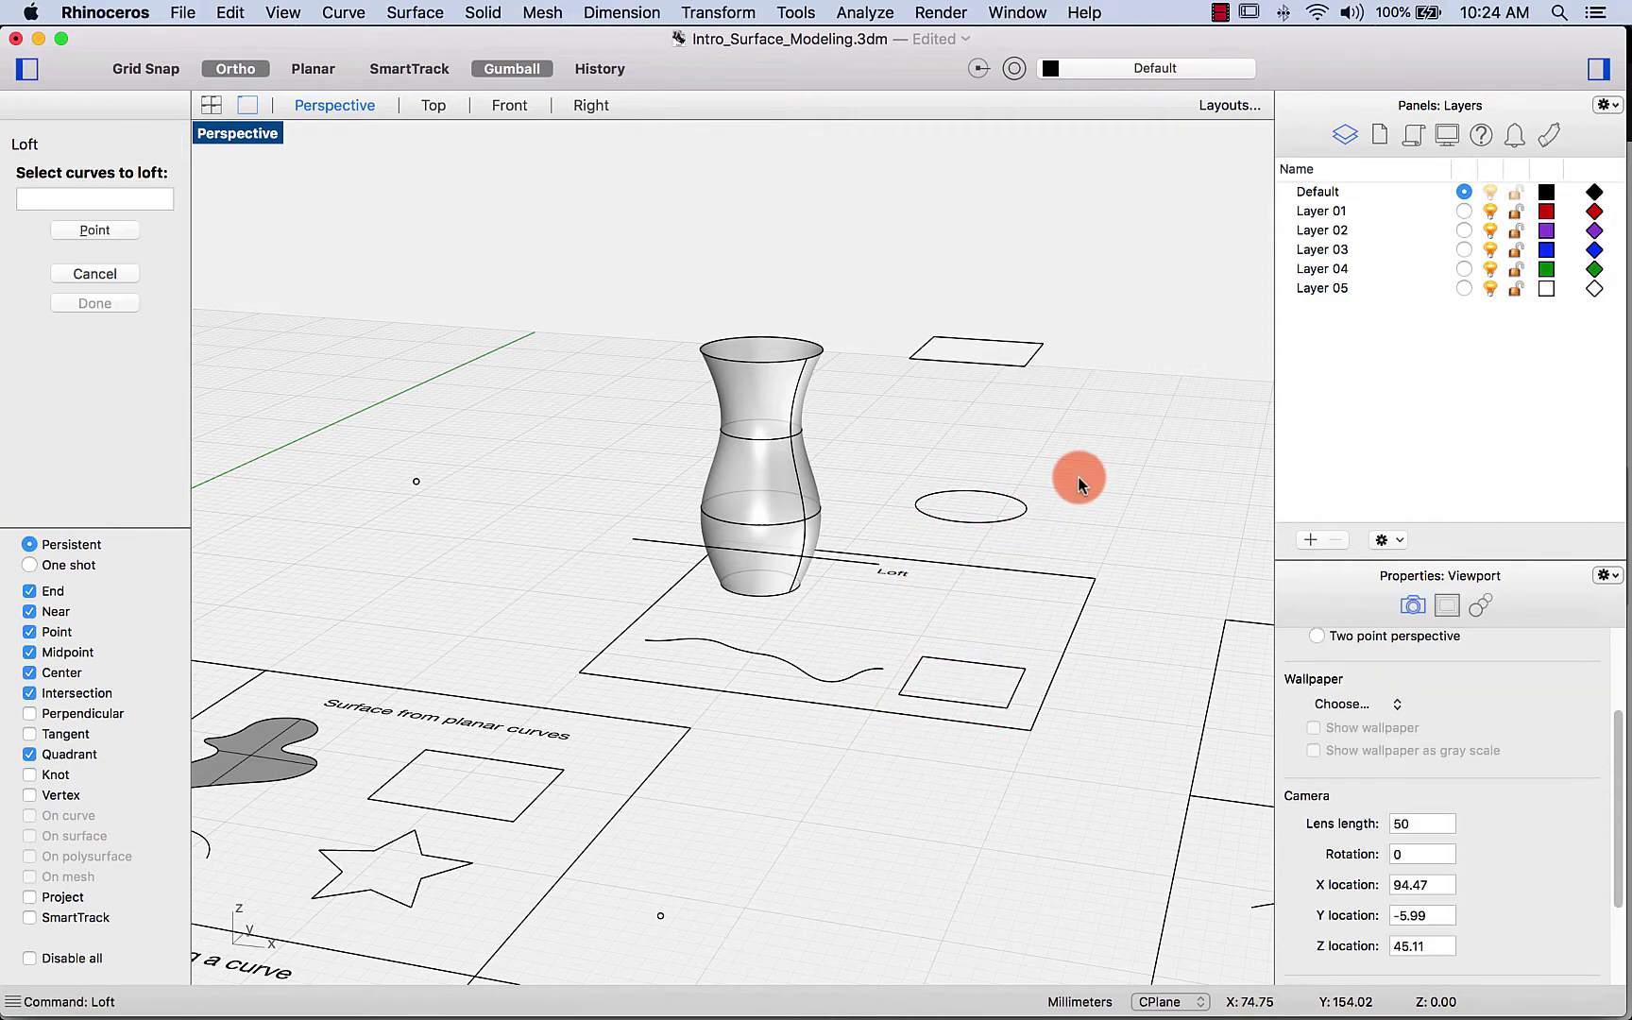
left_click(994, 332)
left_click(1011, 693)
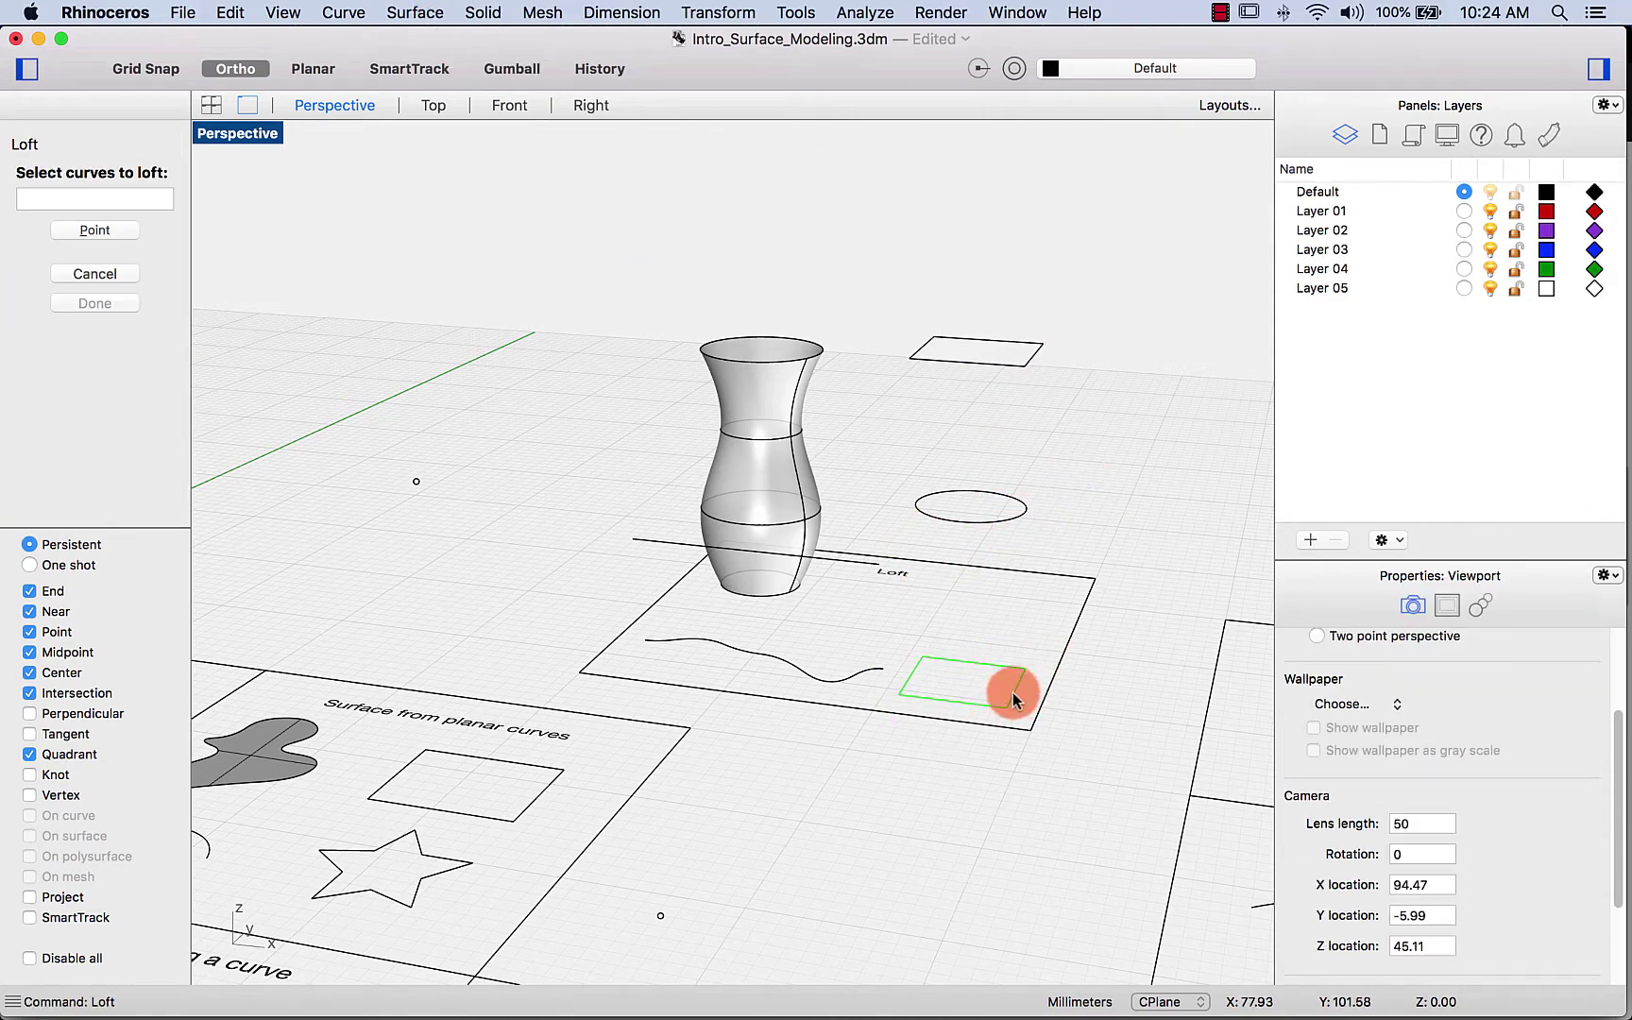
left_click(1017, 516)
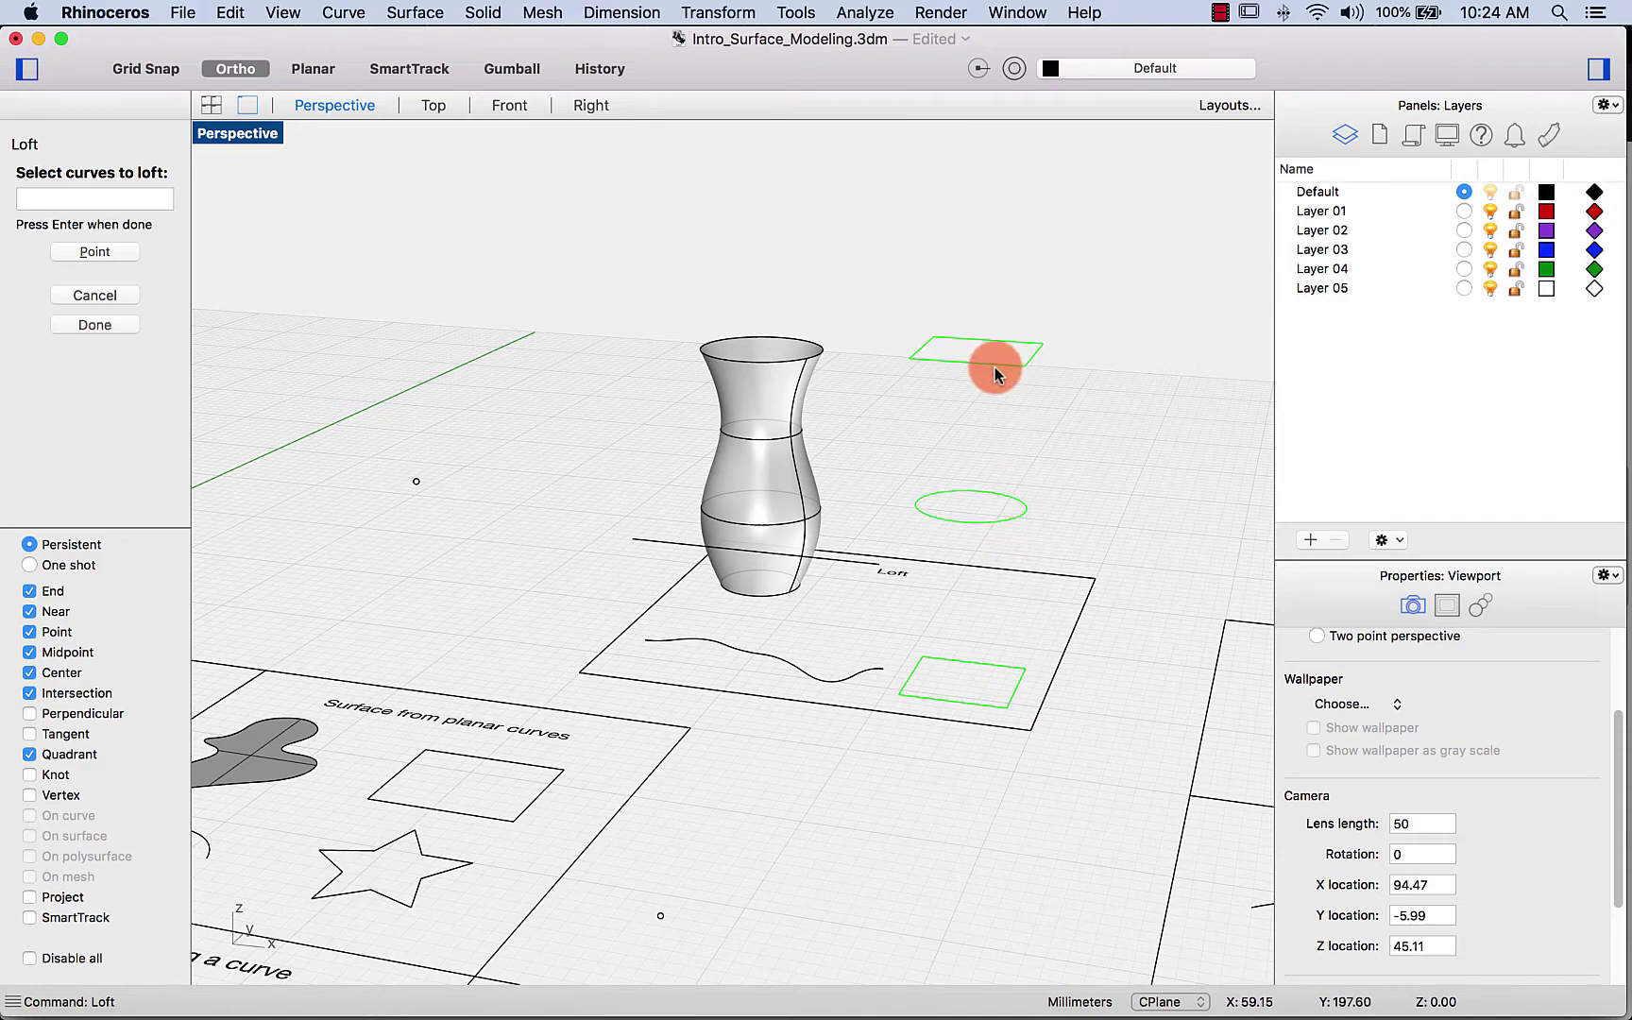
left_click(52, 323)
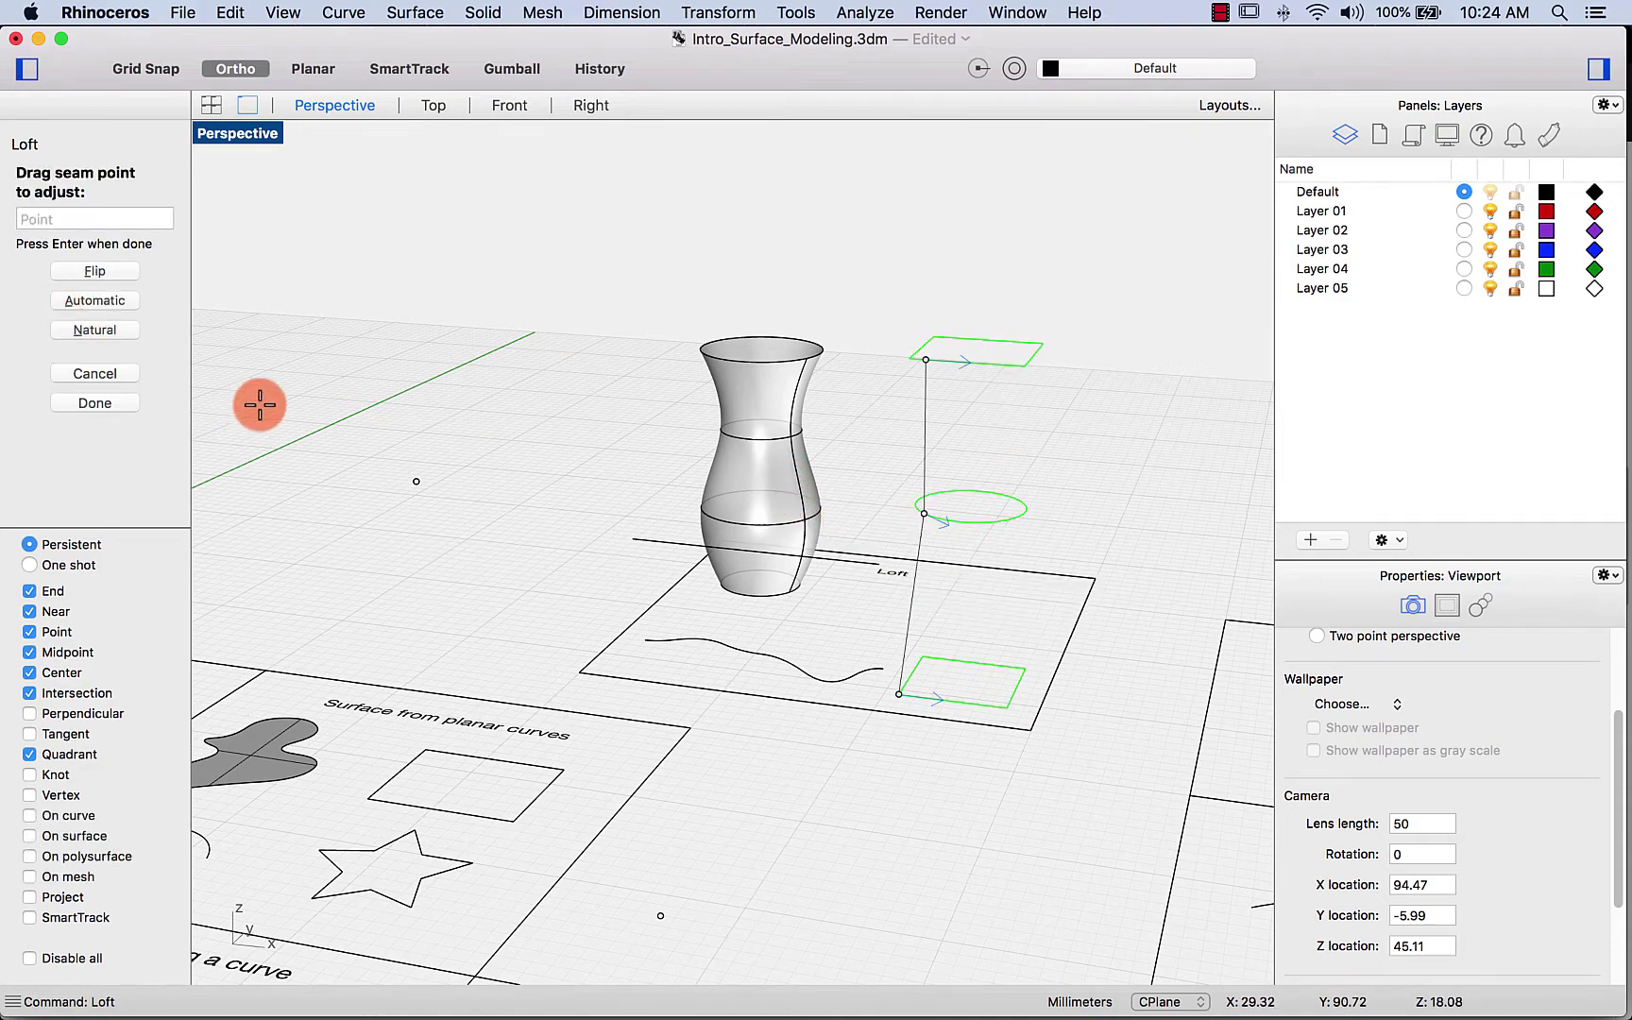
left_click(96, 405)
left_click(642, 531)
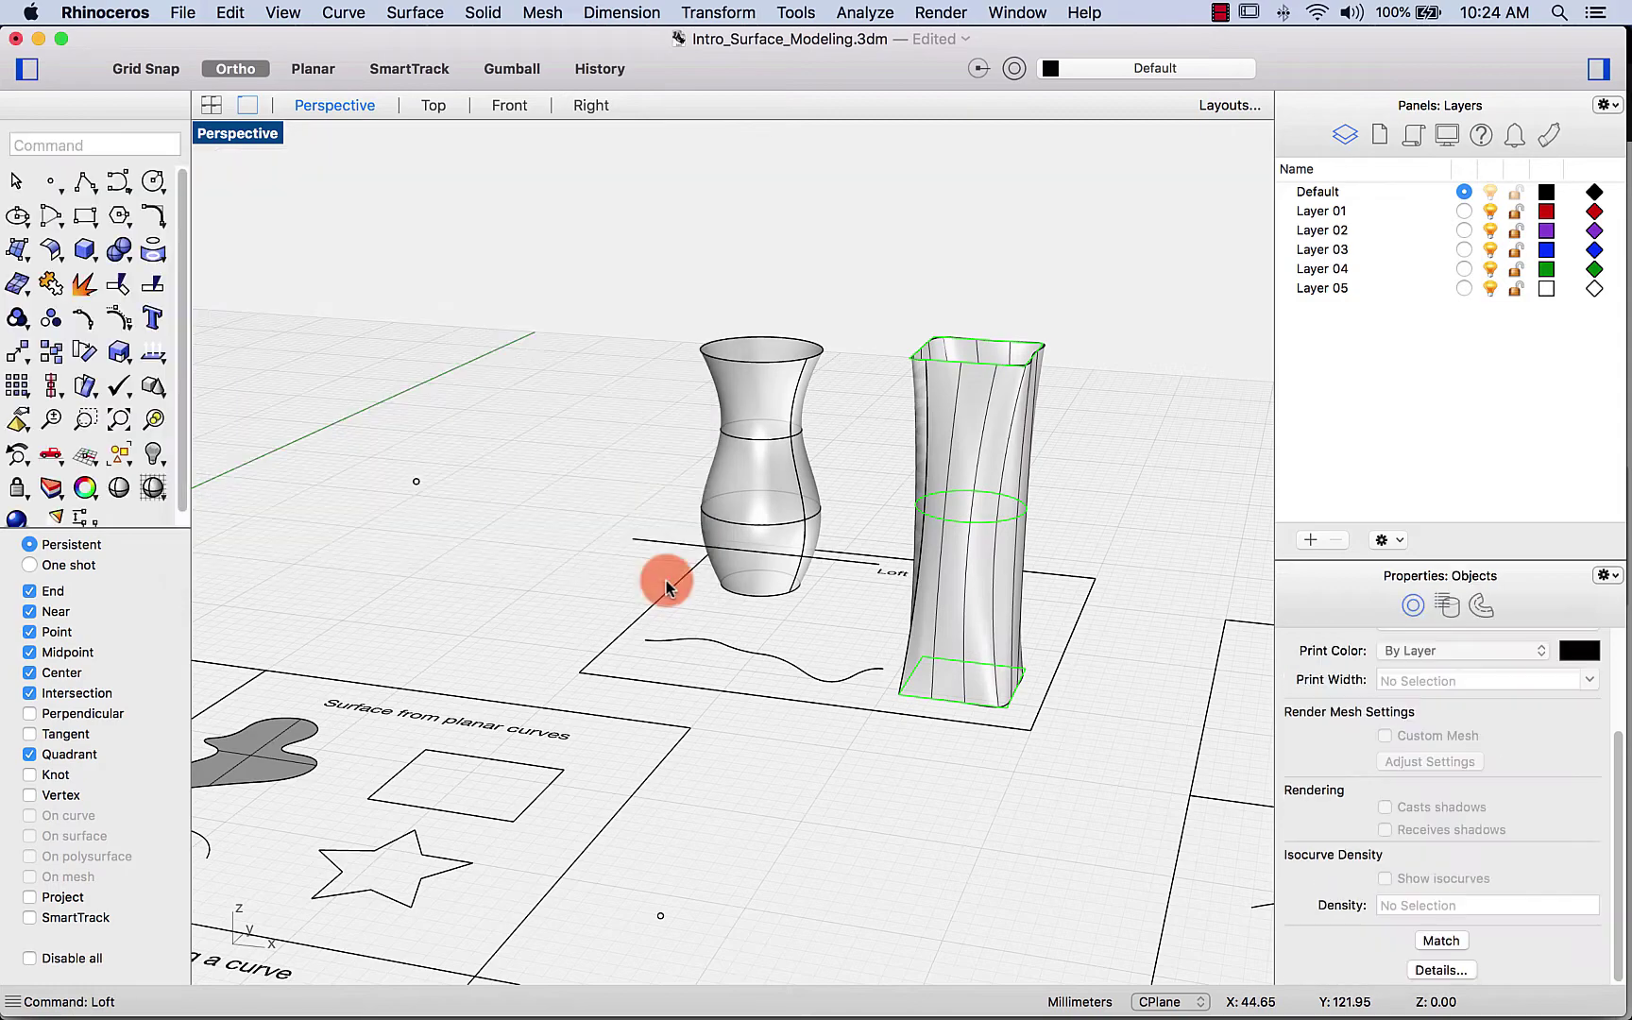
Step: Loft a surface between the wavy curve and the straight line in the Loft cell
right_click_drag(802, 754, 697, 686)
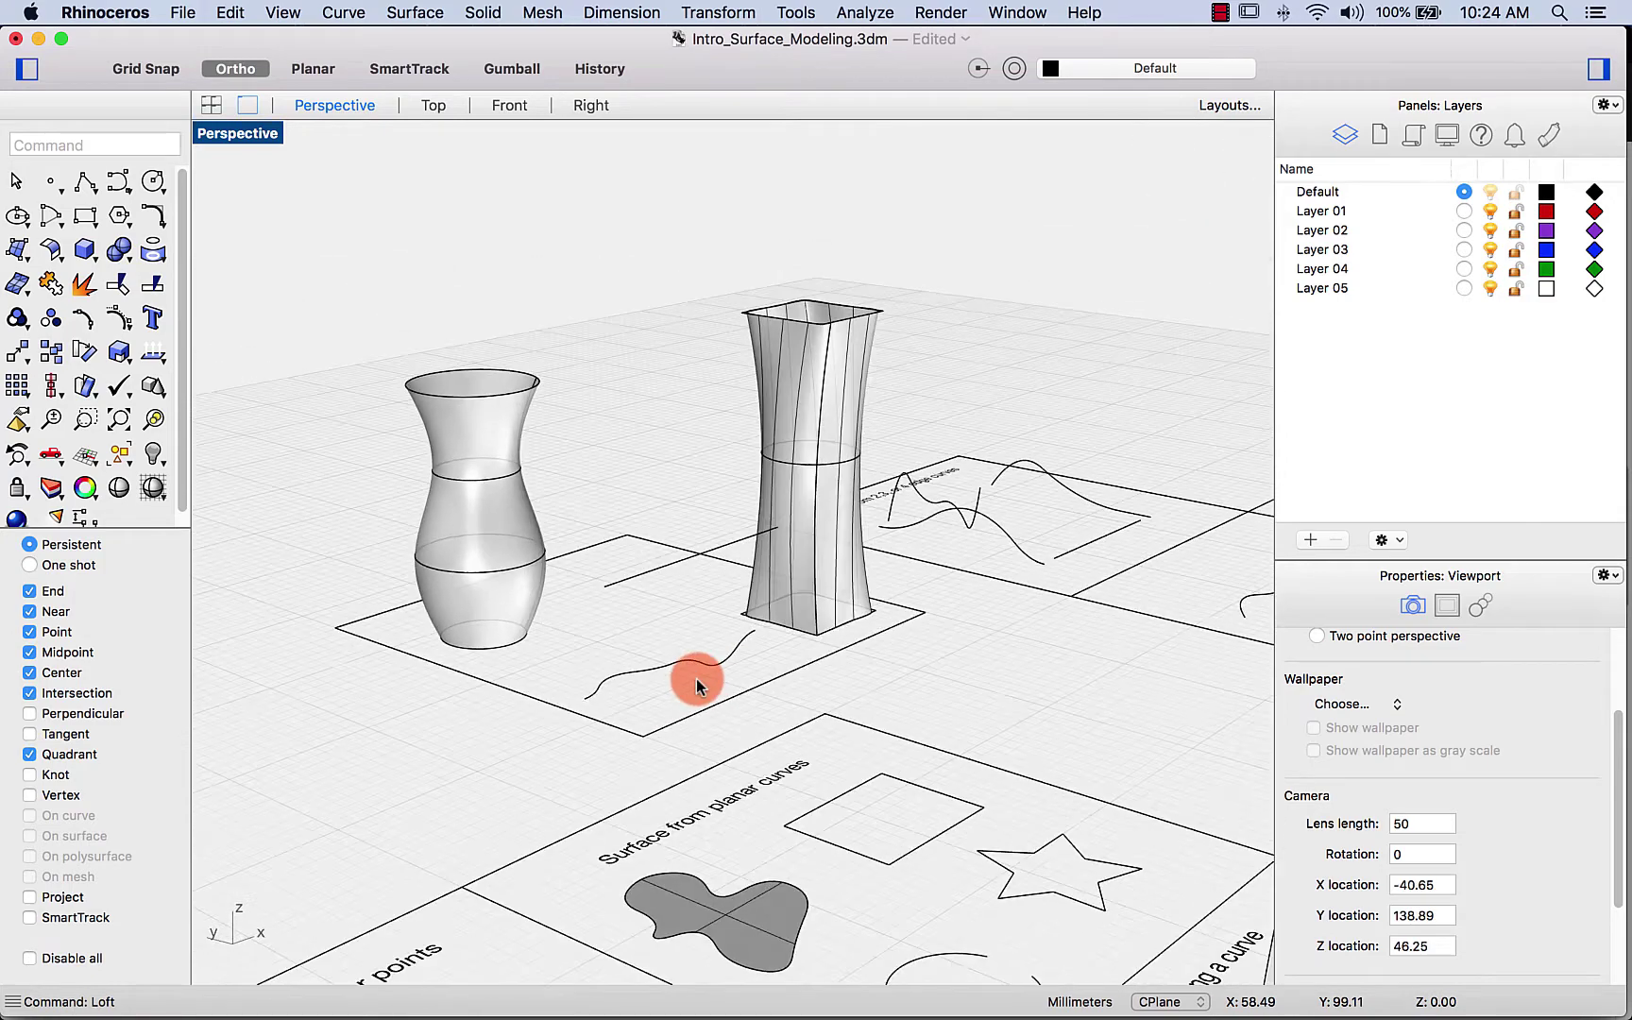
key("Return")
left_click(688, 660)
left_click(701, 557)
left_click(95, 304)
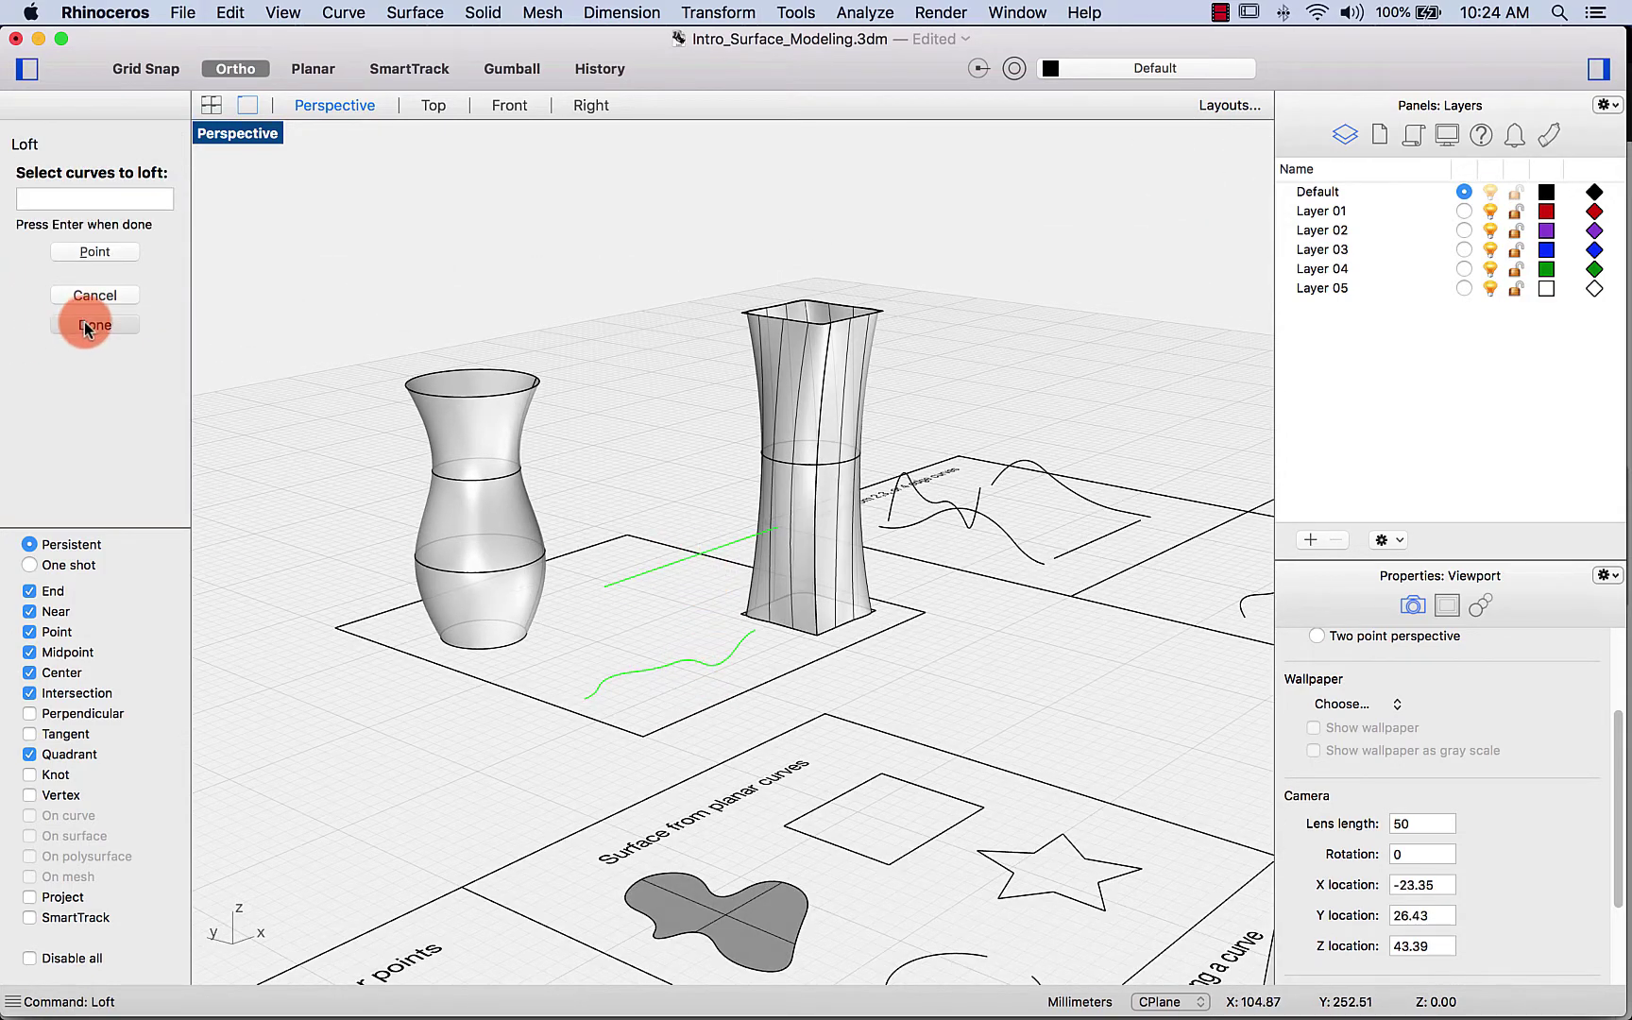
left_click(668, 515)
right_click_drag(425, 715, 359, 751)
left_click(1223, 20)
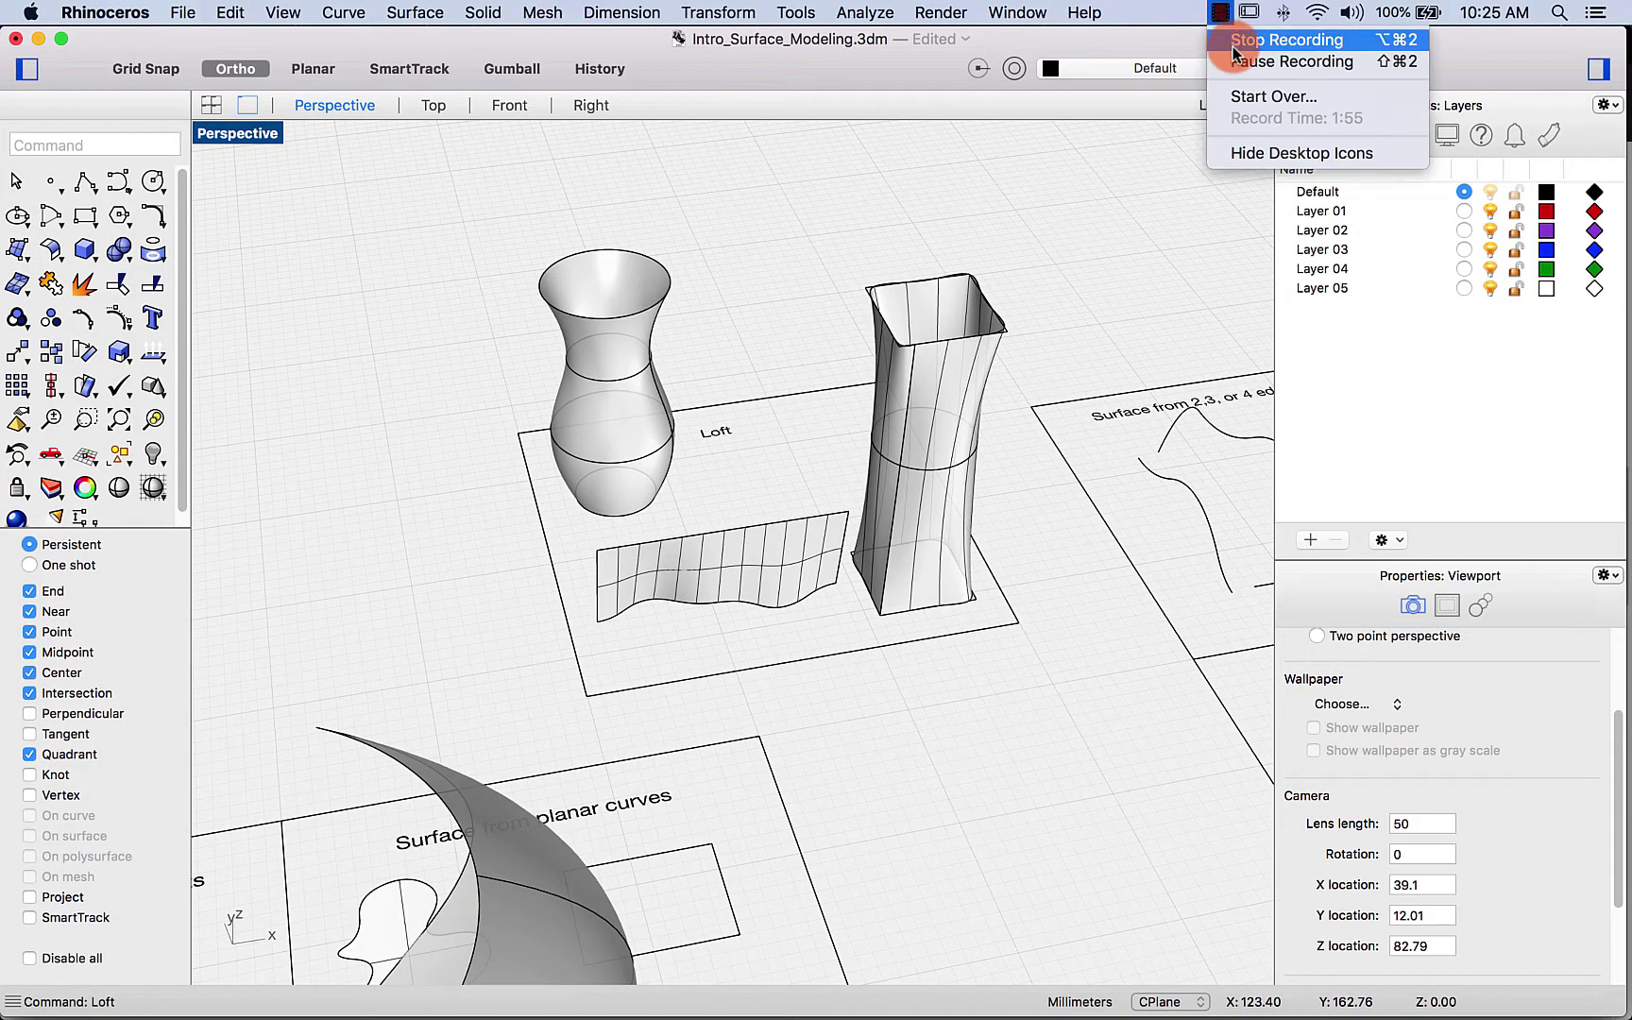
left_click(1266, 25)
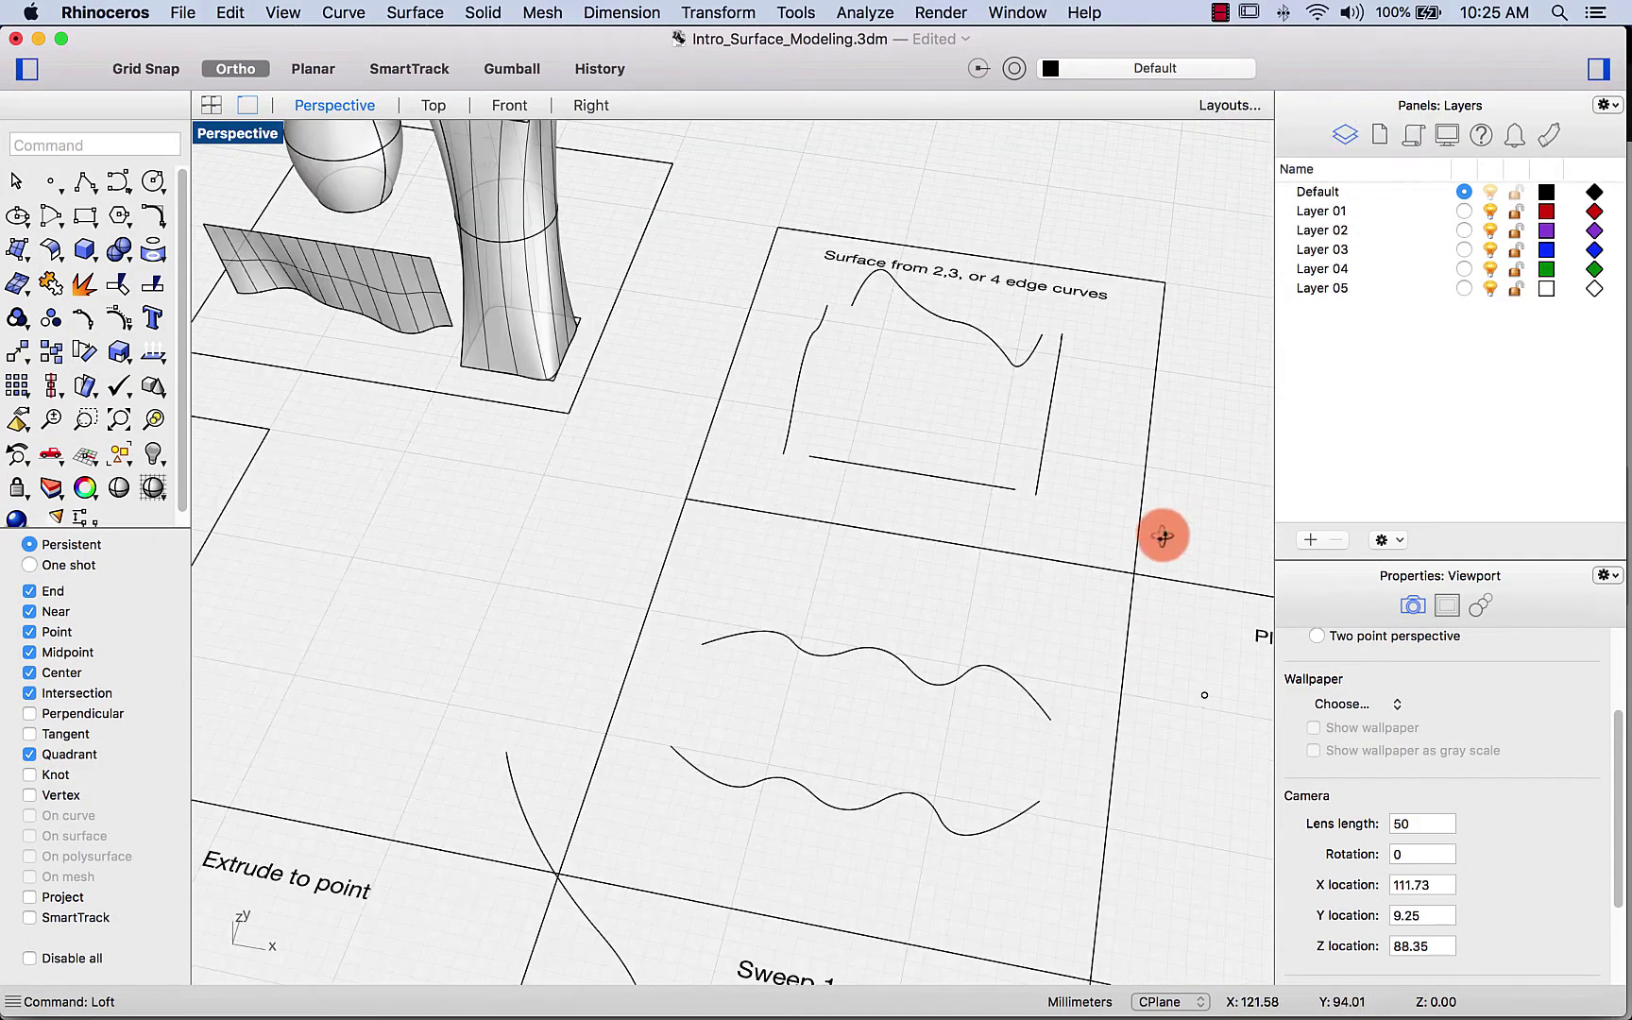
Step: Create an edge-curve surface from the two wavy curves below the "Surface from 2,3, or 4 edge curves" cell
right_click_drag(1162, 536, 1162, 557)
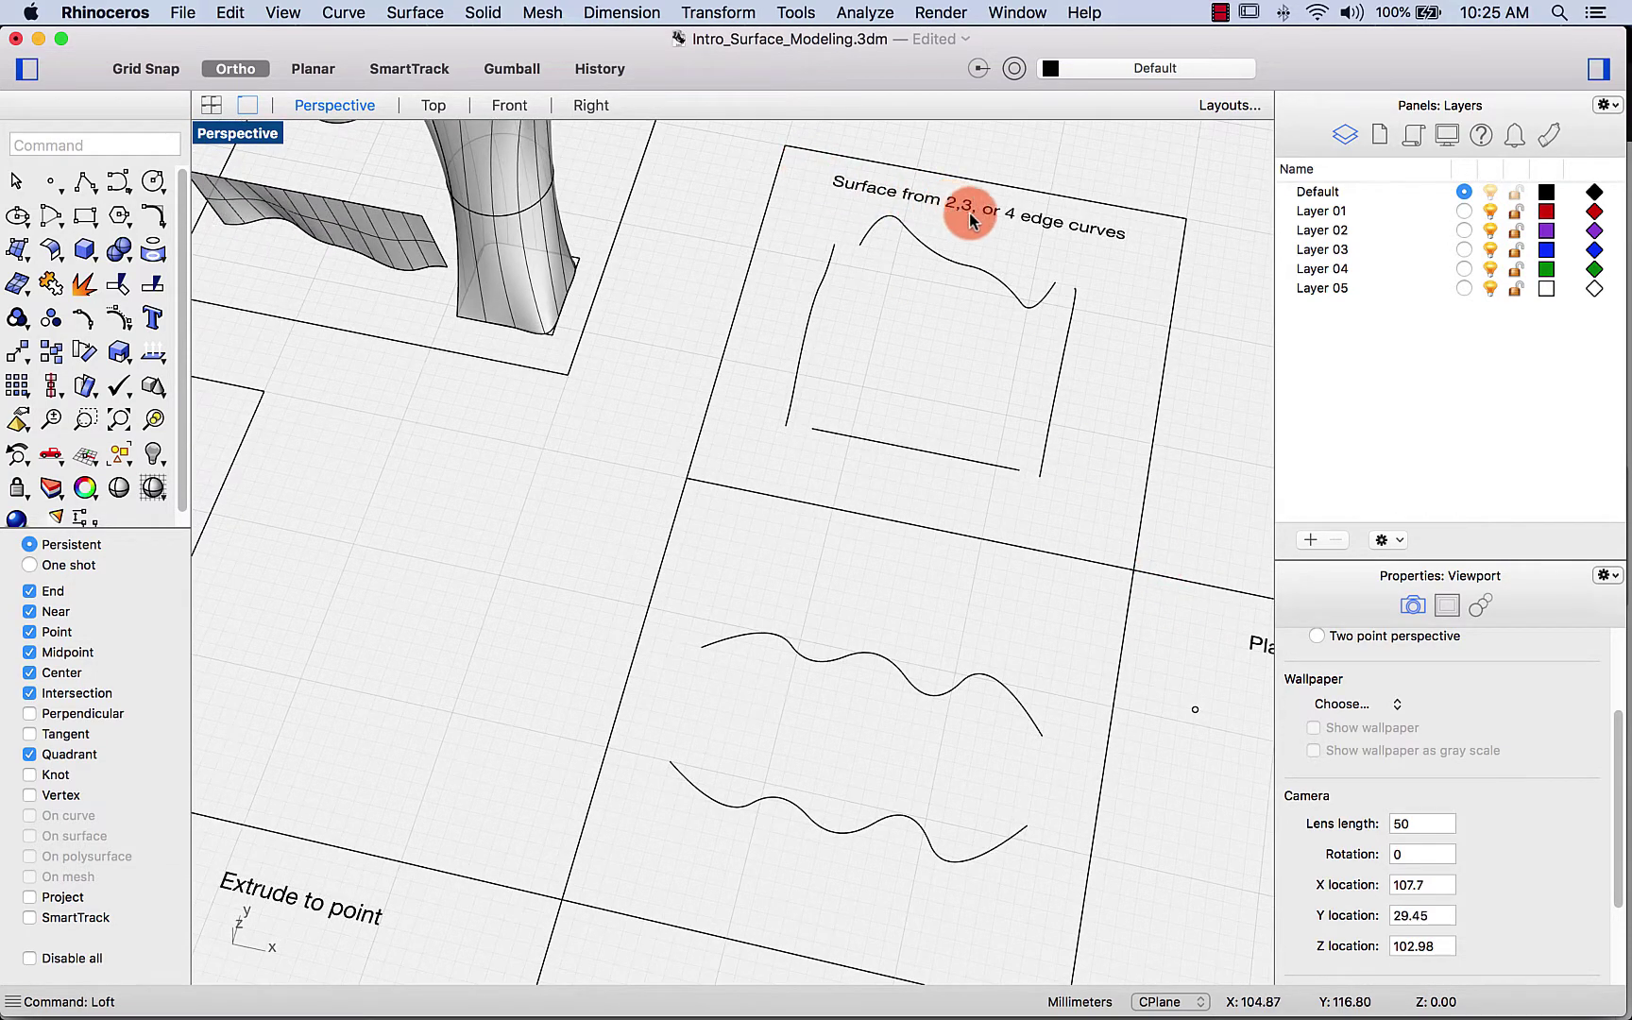
right_click_drag(1199, 489, 1142, 465)
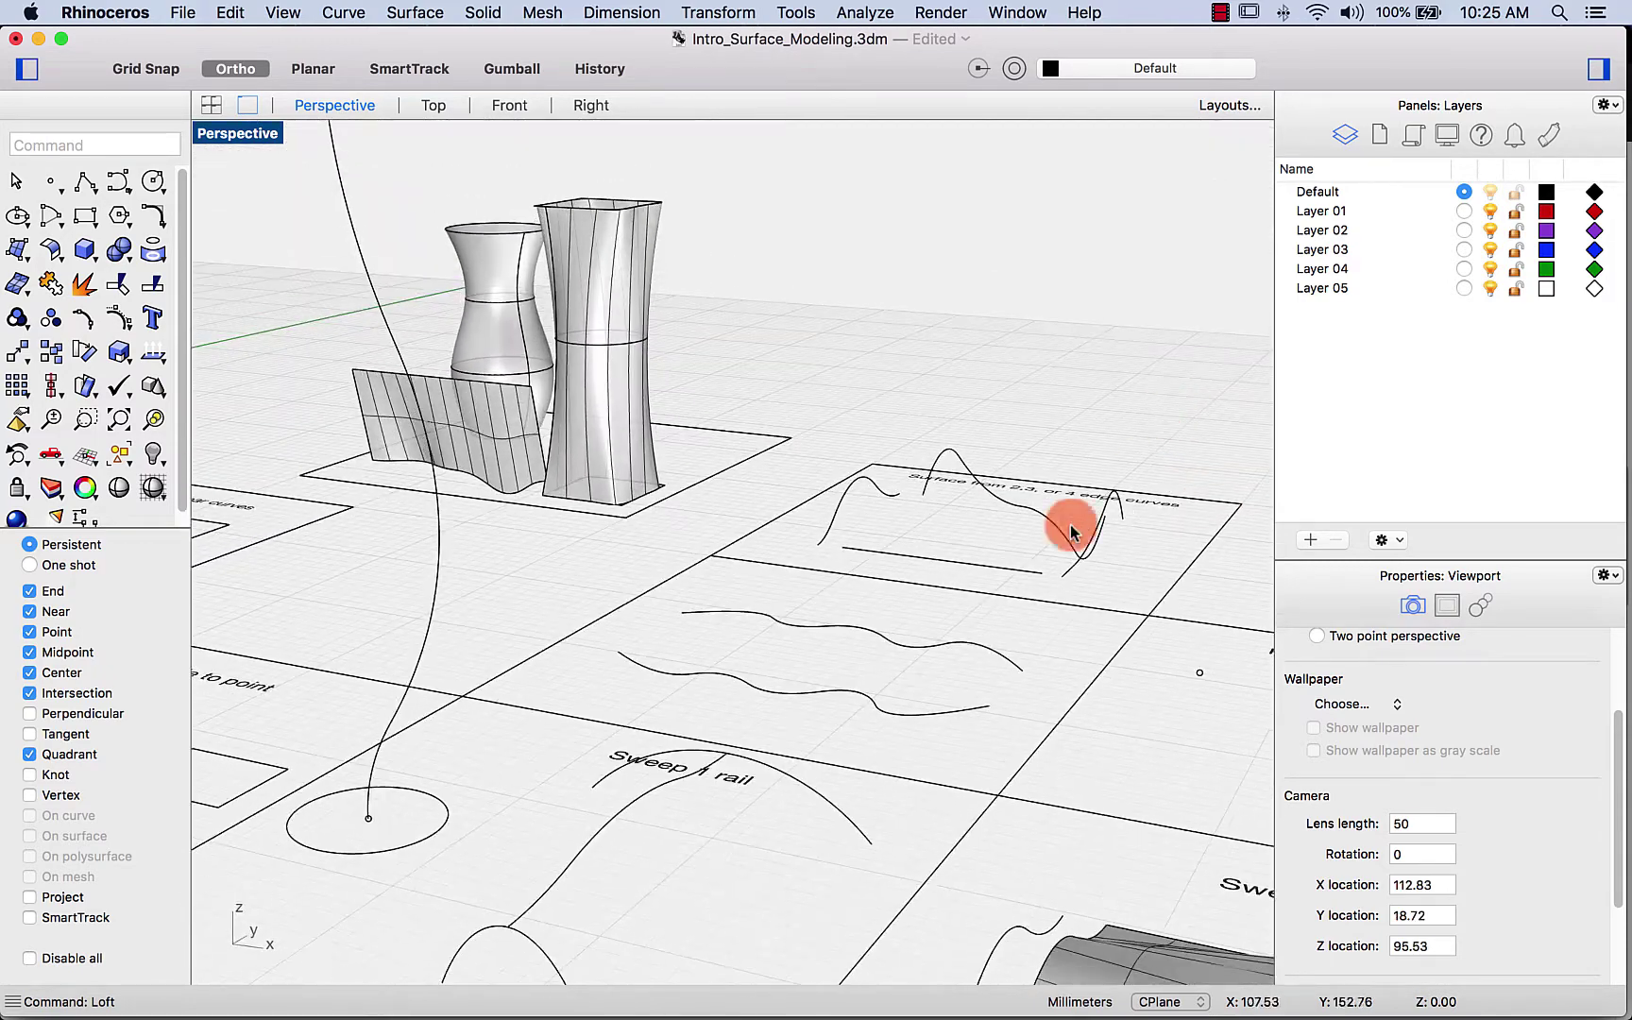
right_click_drag(1013, 743, 974, 779)
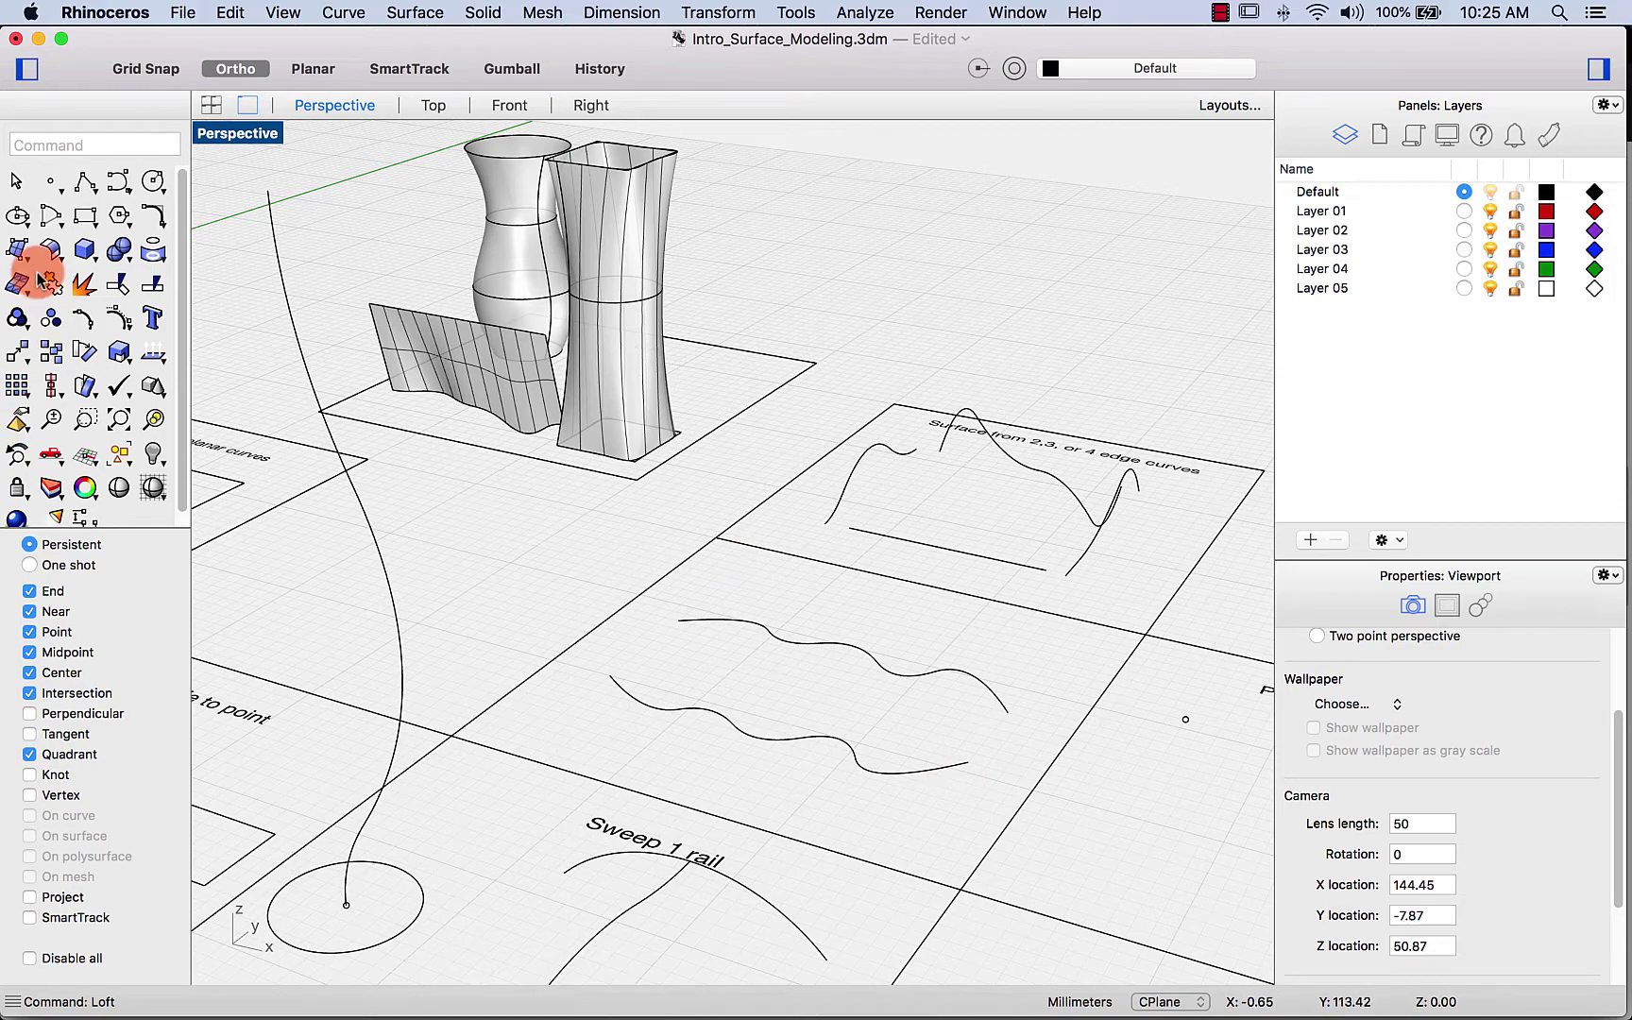
left_click_drag(26, 257, 46, 356)
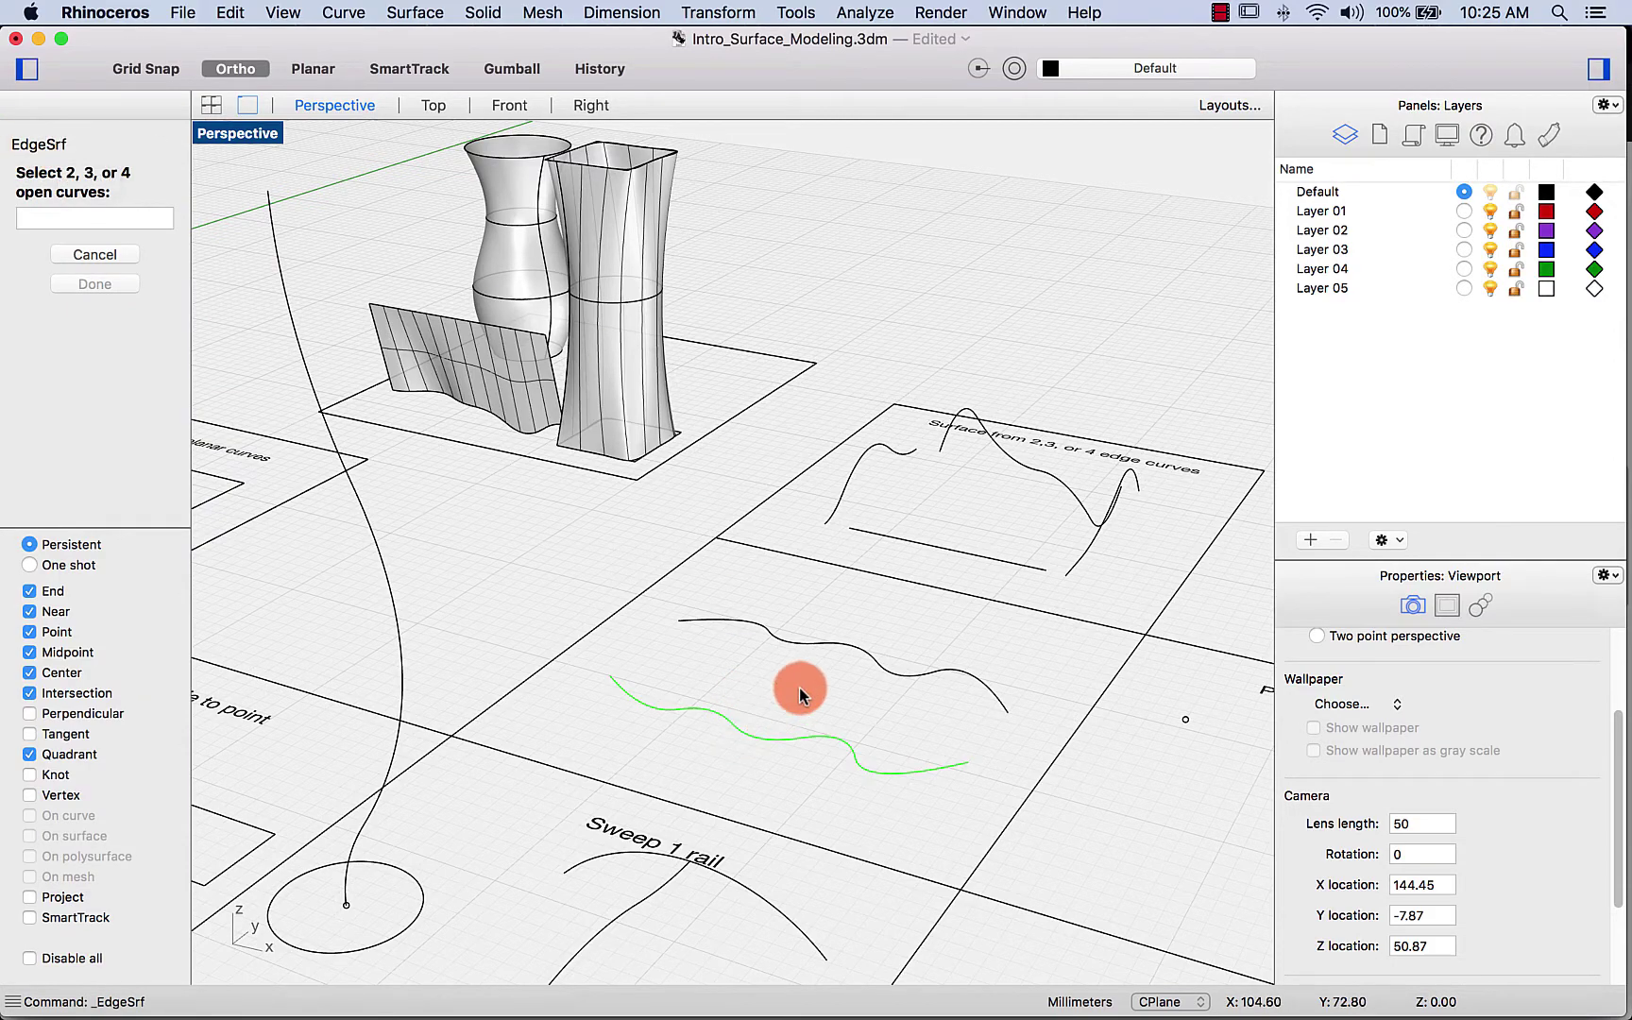
left_click(812, 641)
left_click(131, 313)
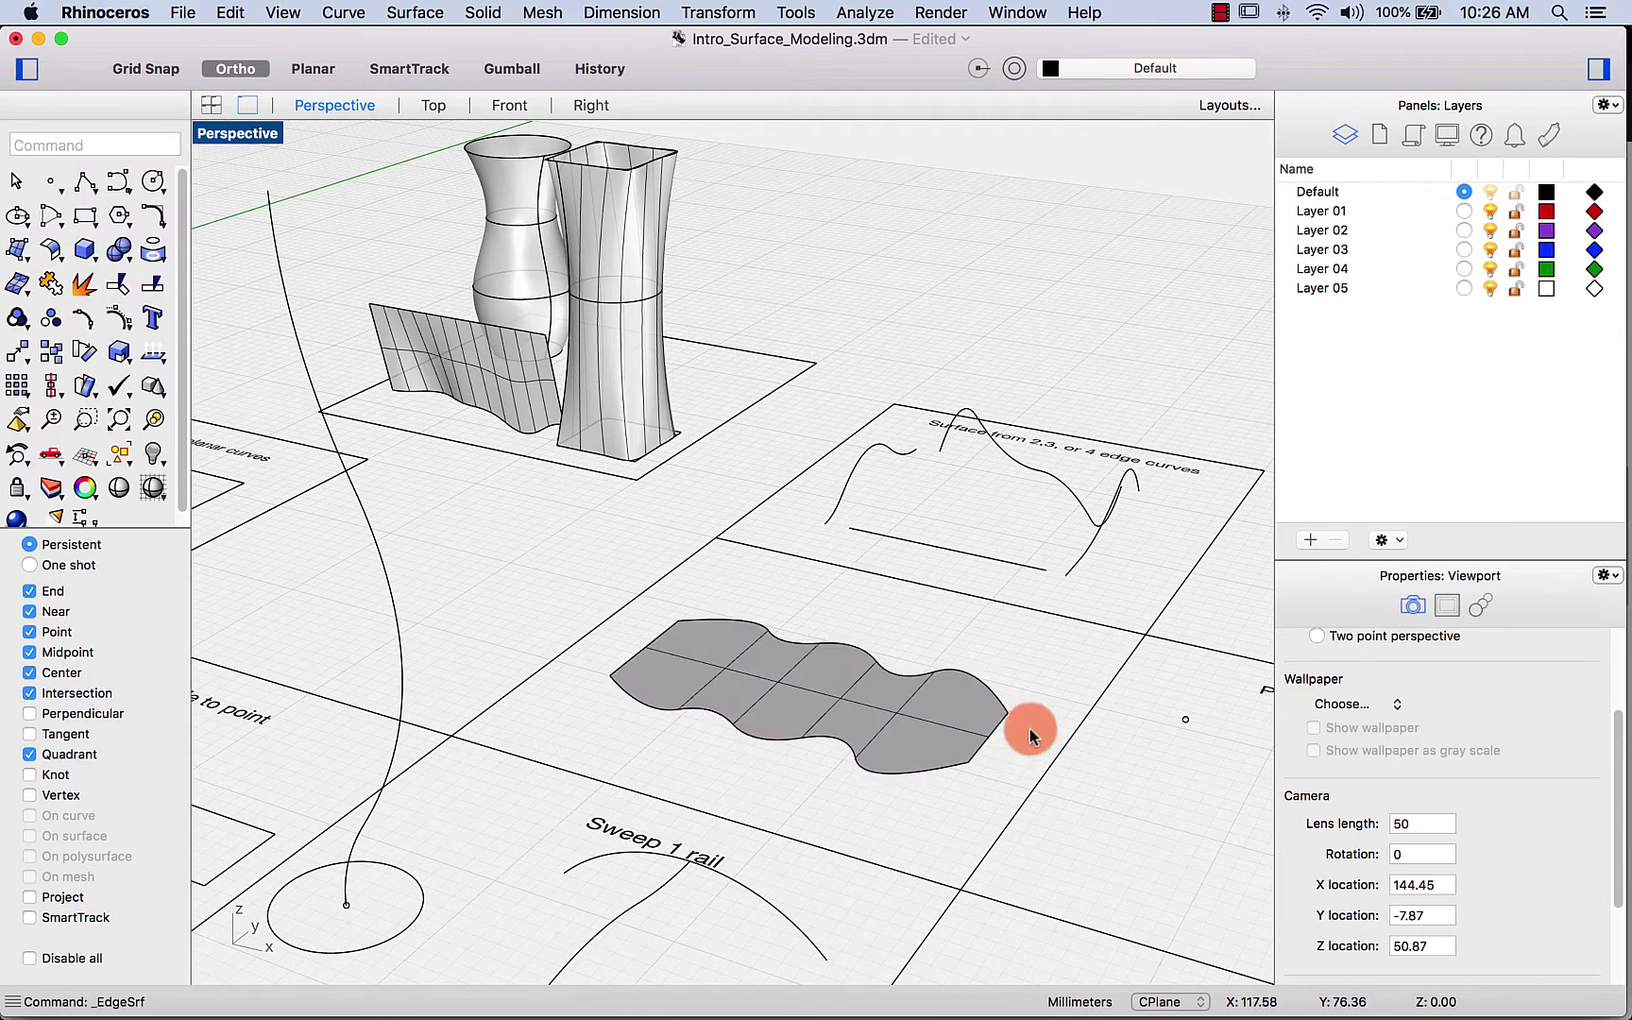
right_click_drag(747, 757, 659, 779)
left_click(692, 718)
left_click(660, 782)
Step: Create an edge-curve surface from the straight line and three curved edges in the "Surface from 2,3, or 4 edge curves" cell
right_click_drag(816, 612, 801, 669)
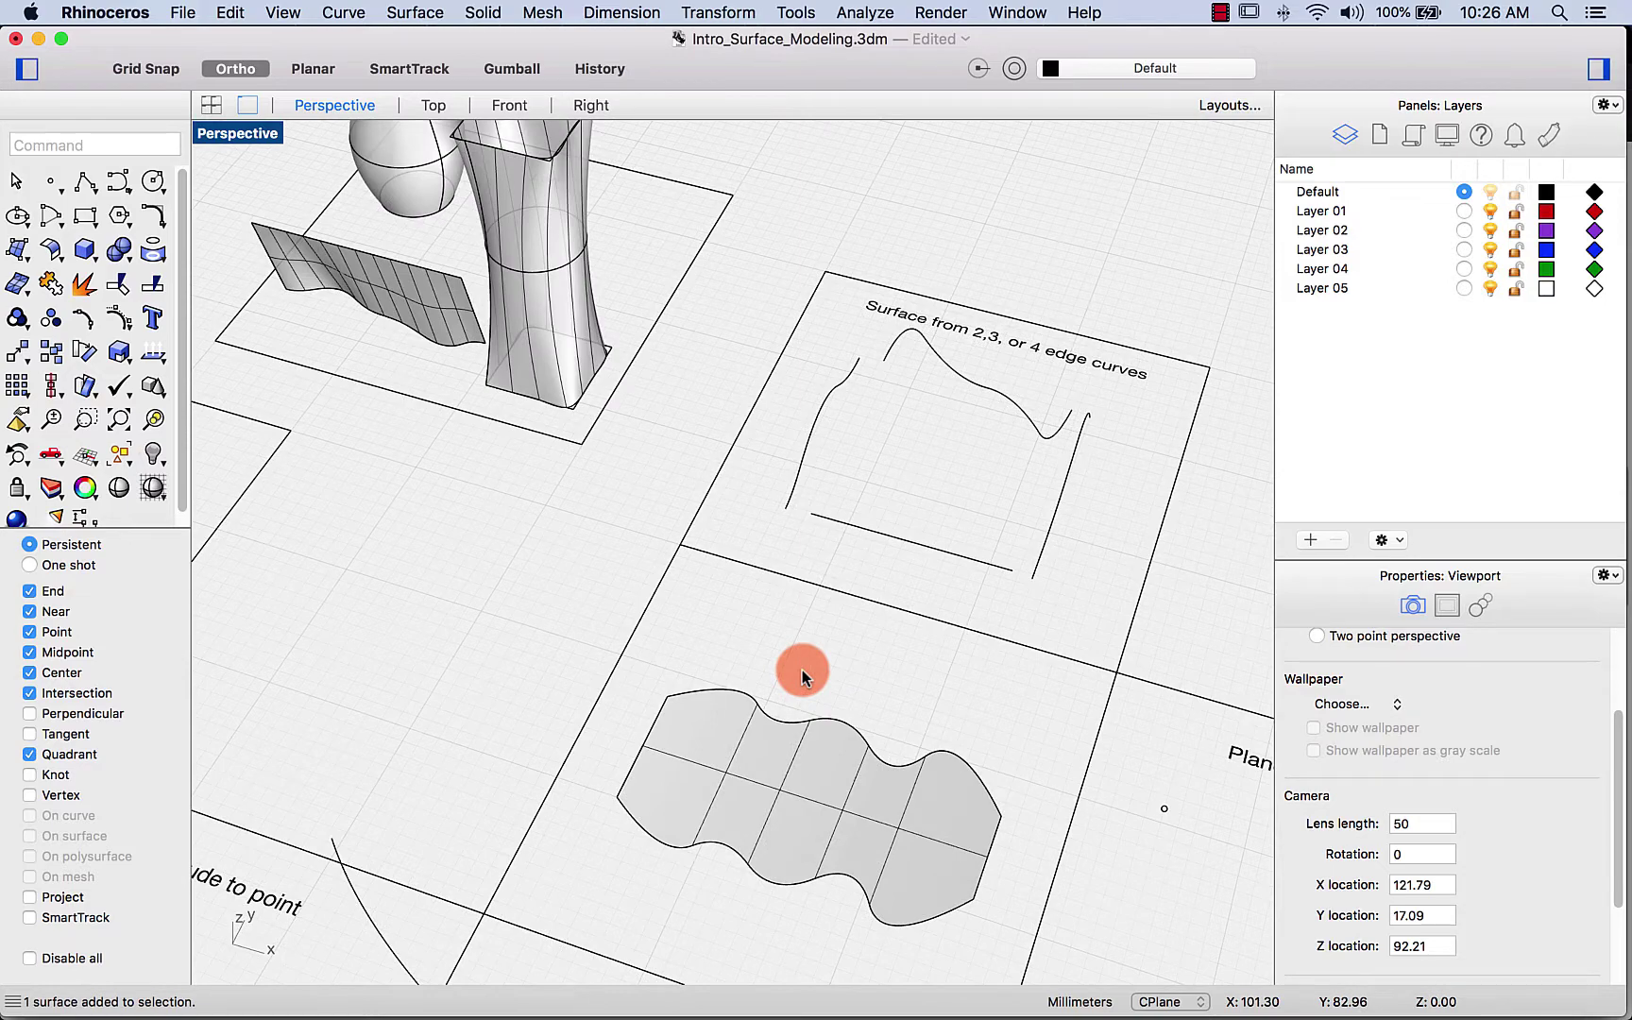
right_click(802, 670)
left_click(904, 538)
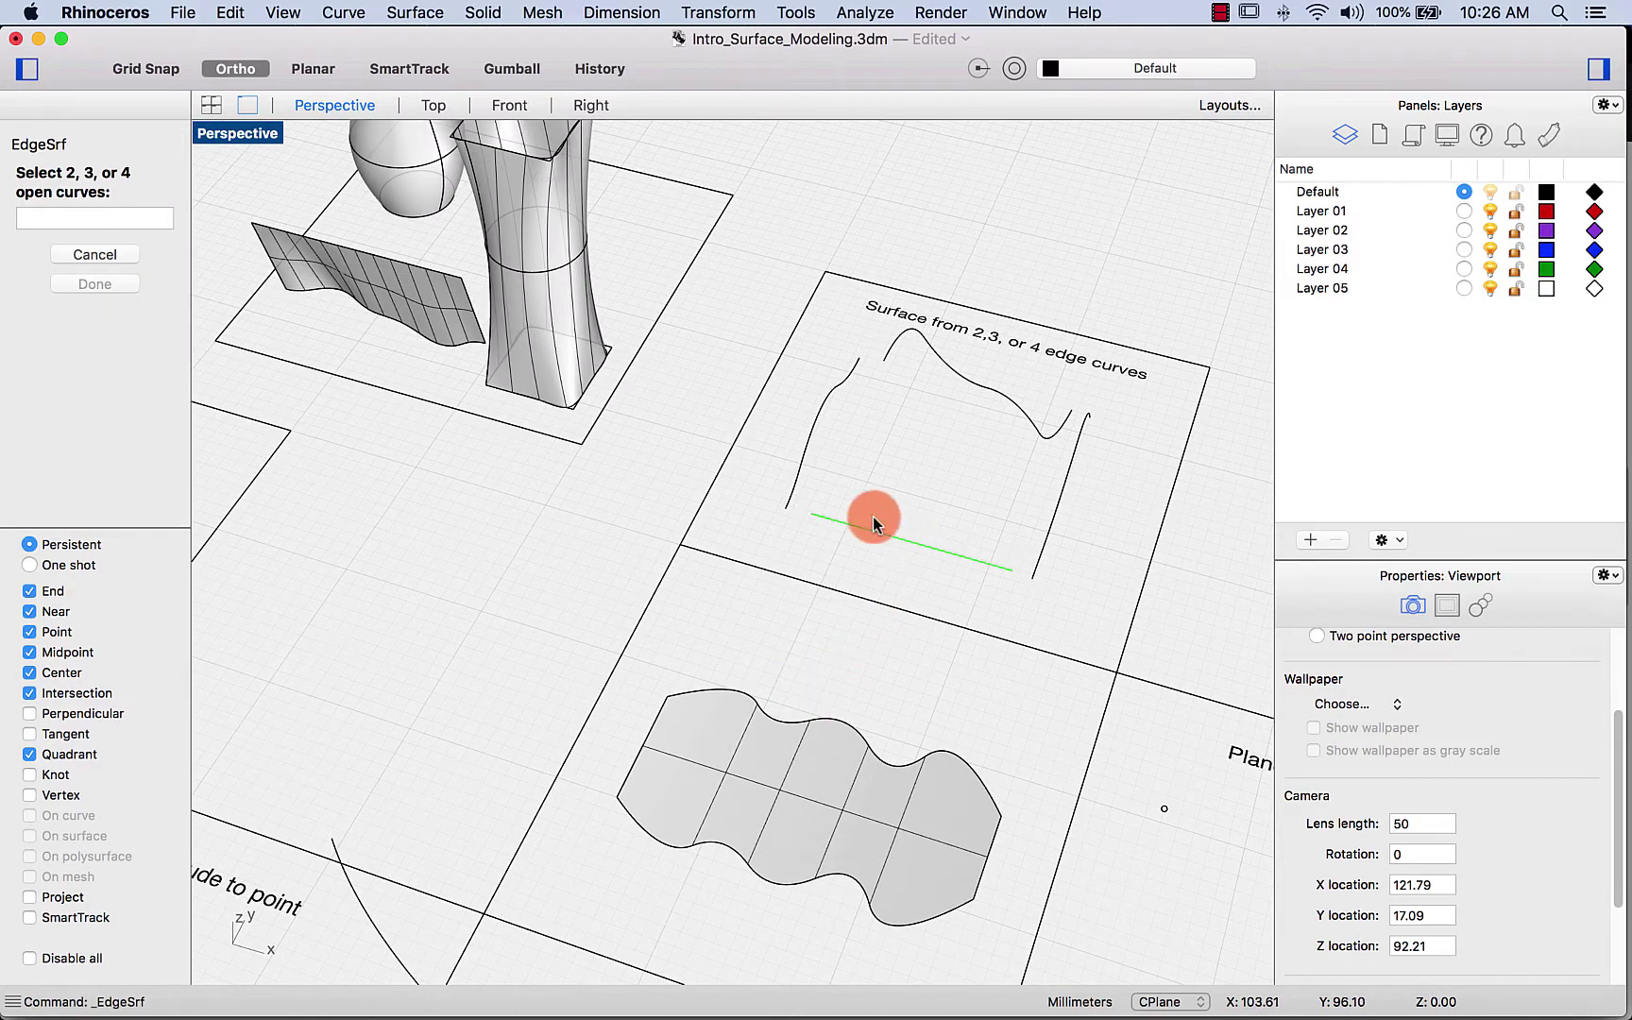
left_click(821, 405)
left_click(954, 361)
left_click(1069, 463)
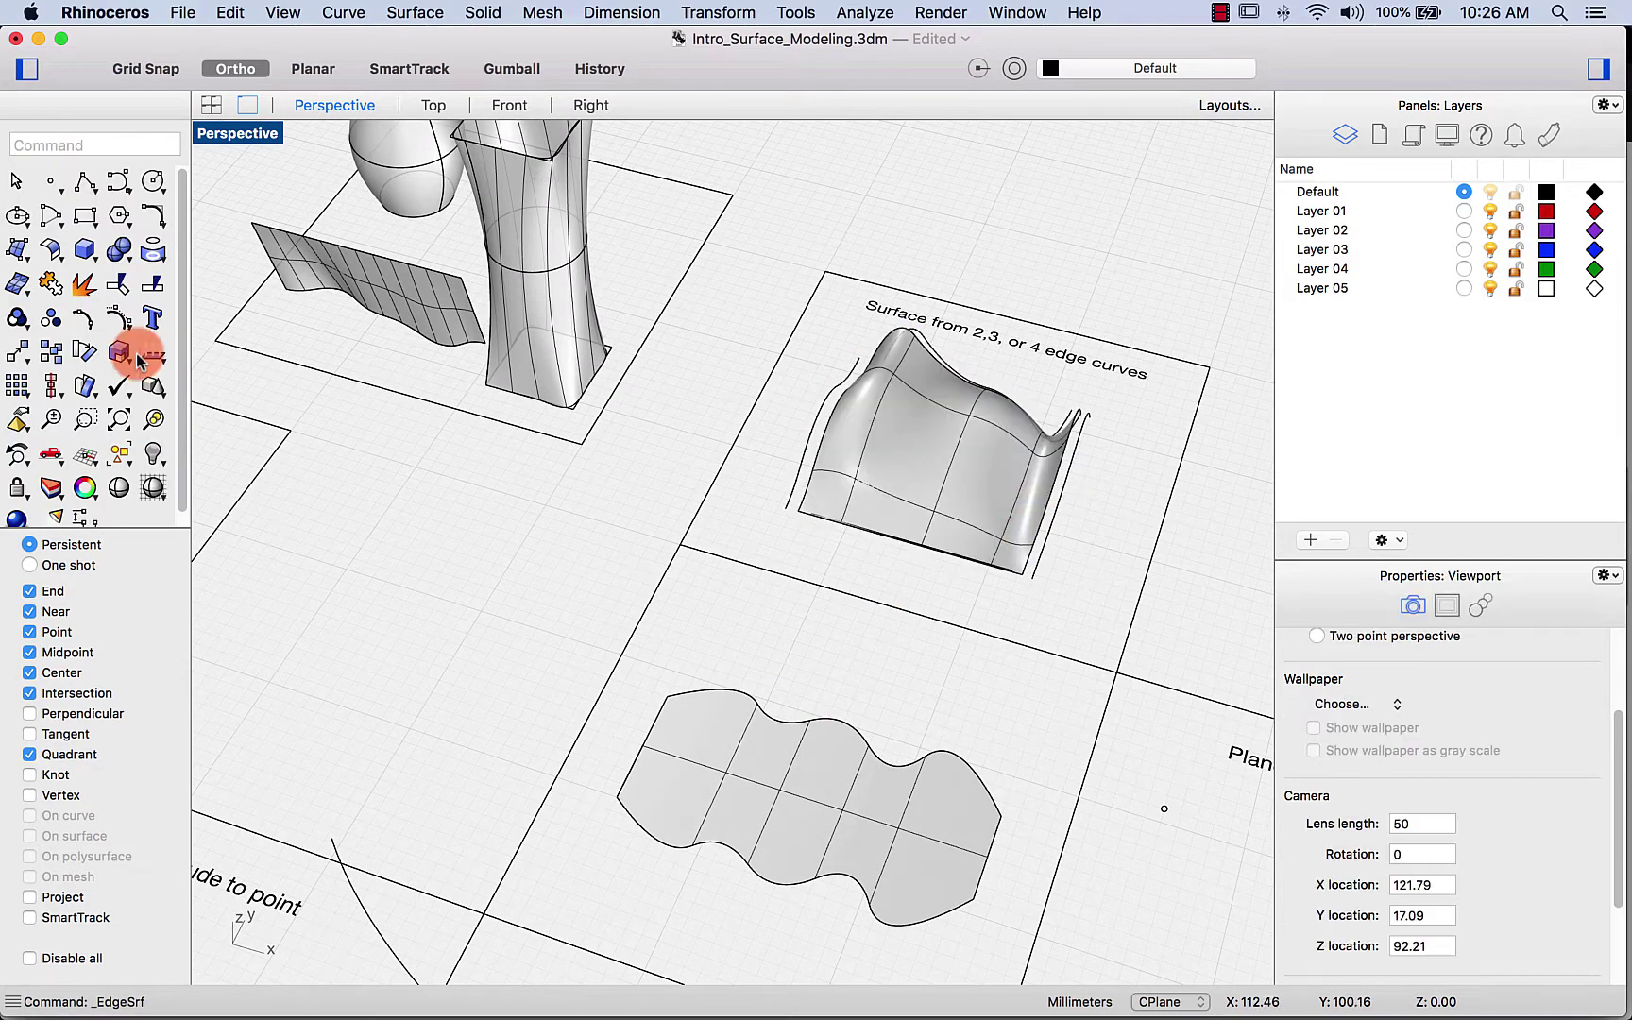
right_click_drag(1012, 557, 914, 518)
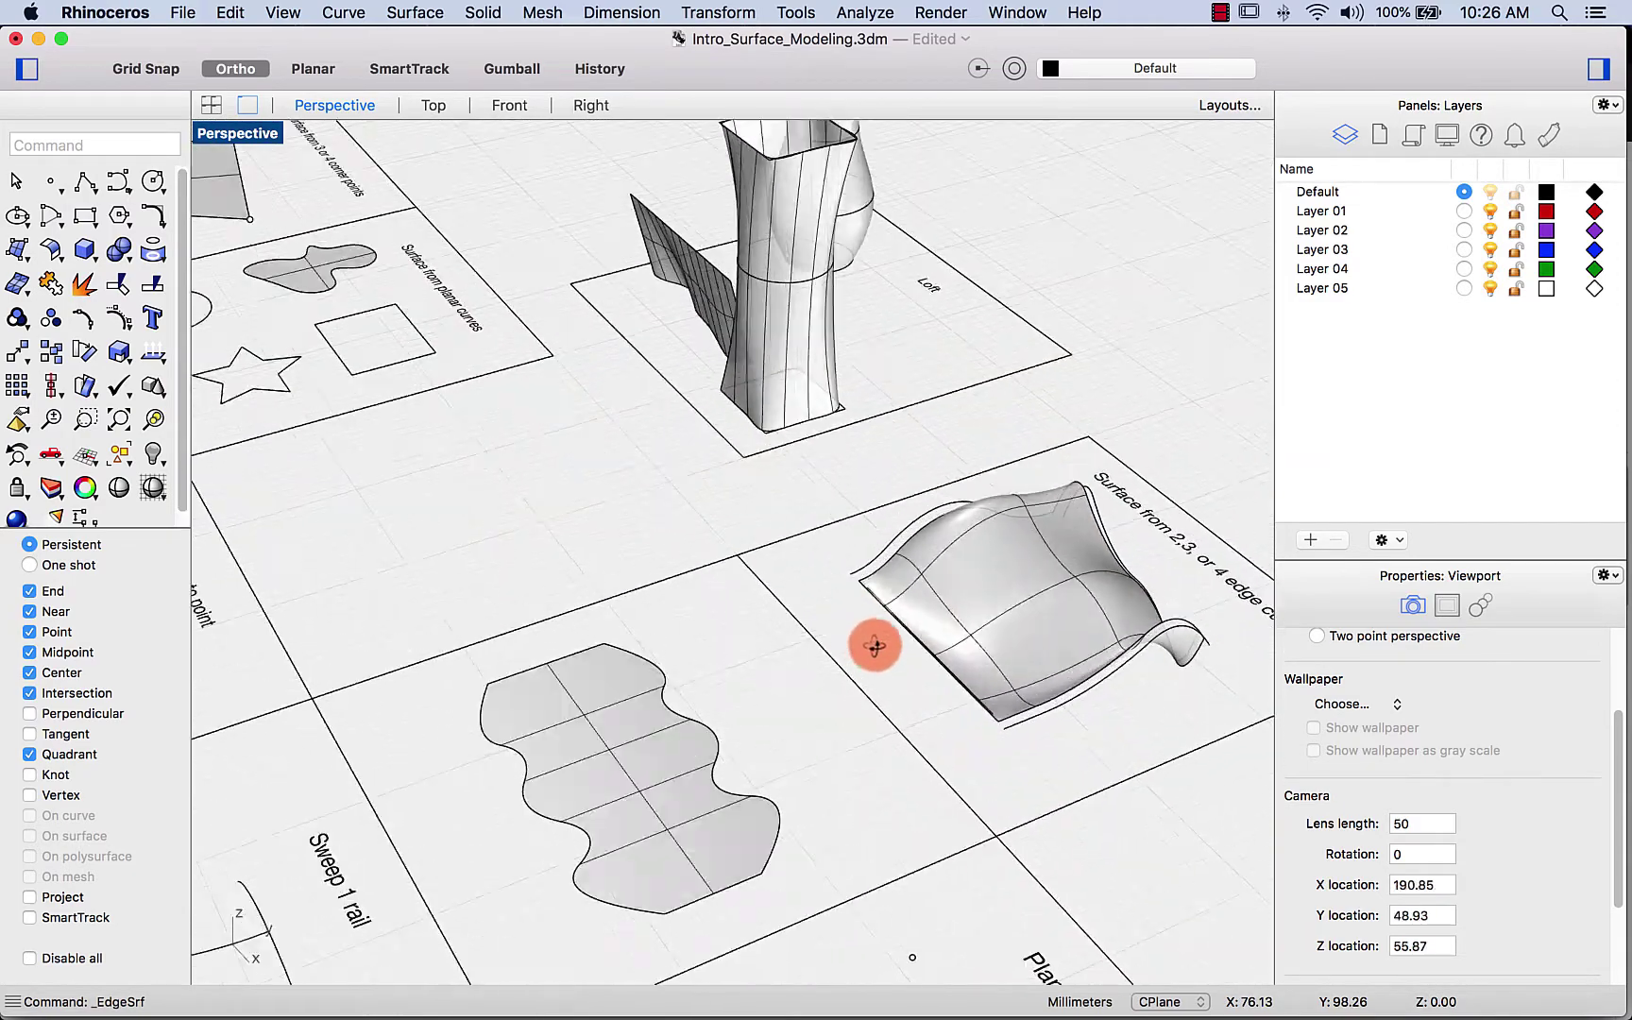